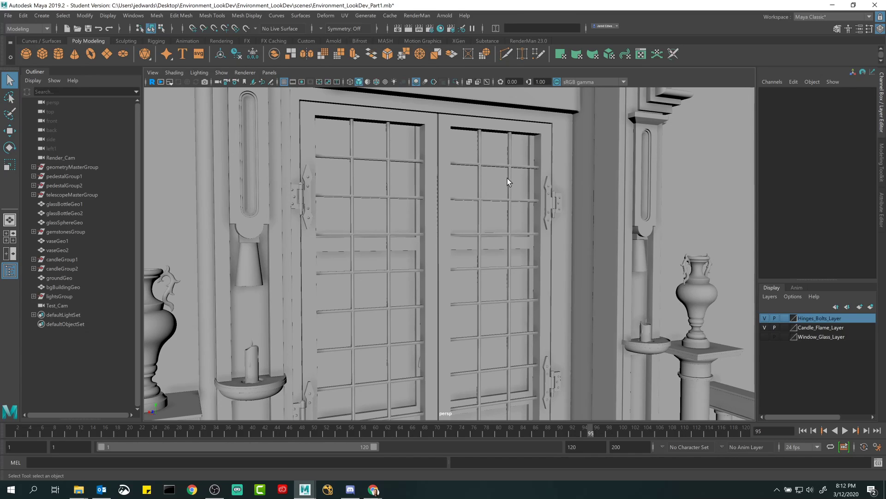
- Switch to Chrome and go back to the Open the Files section of the 2.3 Applying Texture Files to Materials activity
right_click_drag(571, 200, 446, 219, "alt")
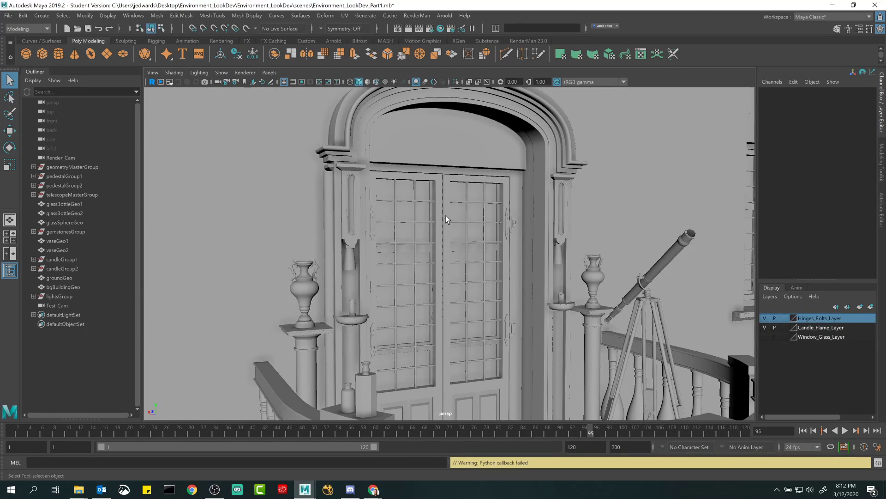
left_click(374, 489)
left_click(405, 468)
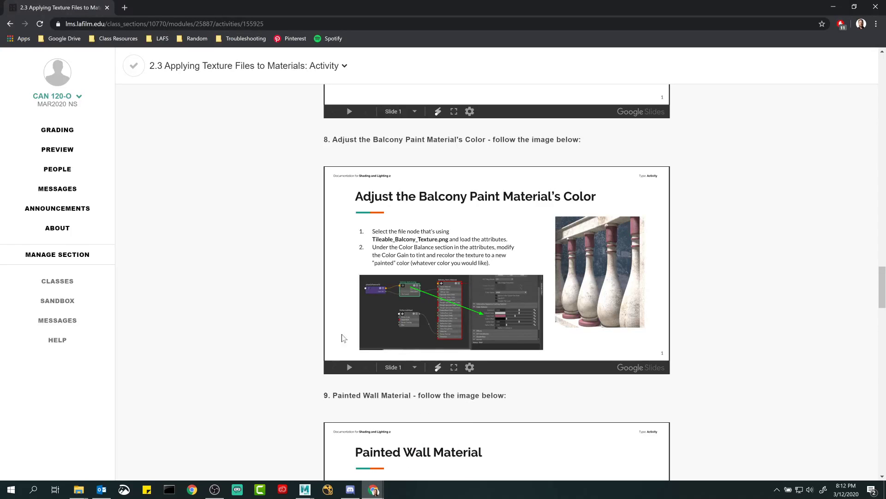
scroll(296, 277, "up", 15)
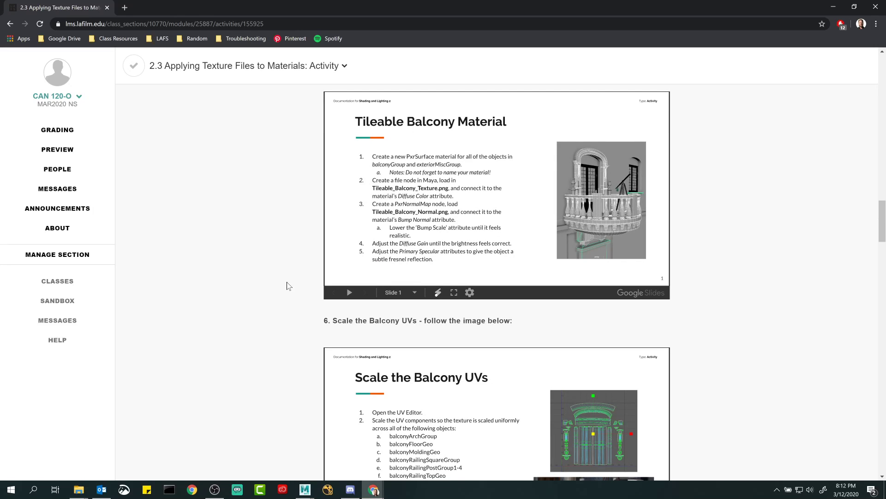
scroll(287, 286, "up", 13)
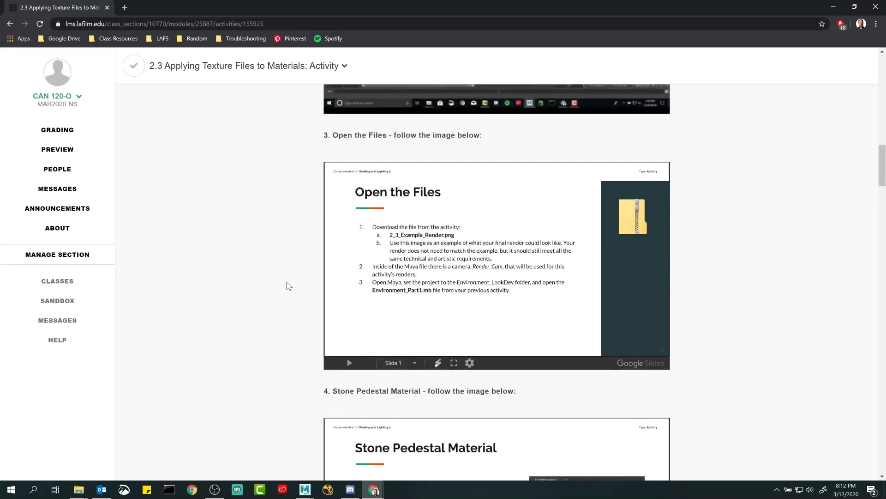
scroll(287, 286, "up", 4)
- Read the activity instructions for the stone pedestal, tileable balcony, balcony UVs and balcony paint material sections
scroll(287, 286, "down", 5)
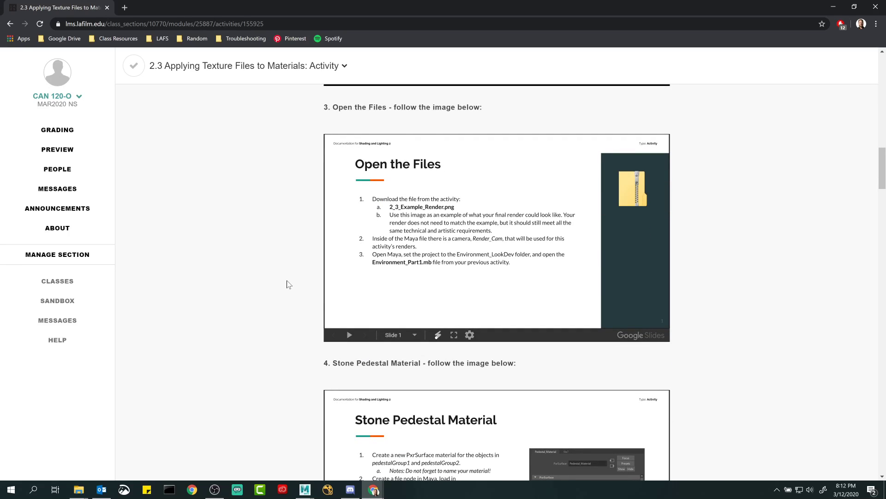
scroll(287, 285, "down", 3)
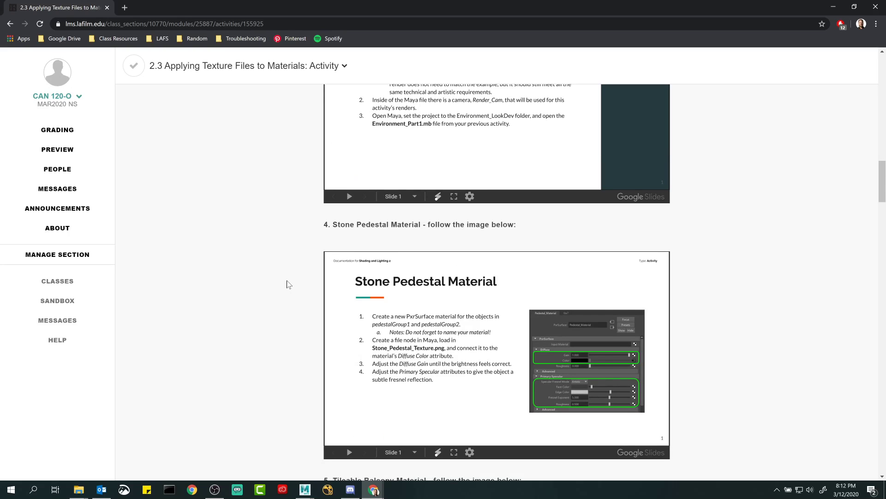
scroll(287, 284, "down", 7)
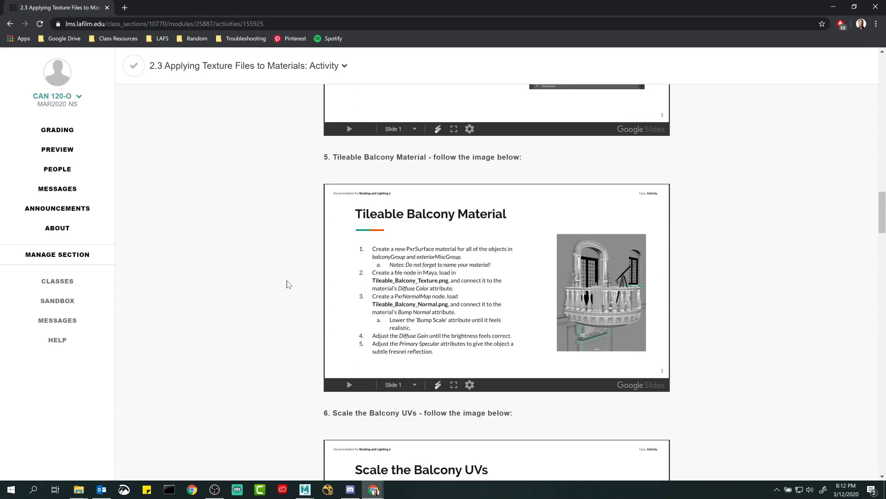
scroll(287, 284, "down", 1)
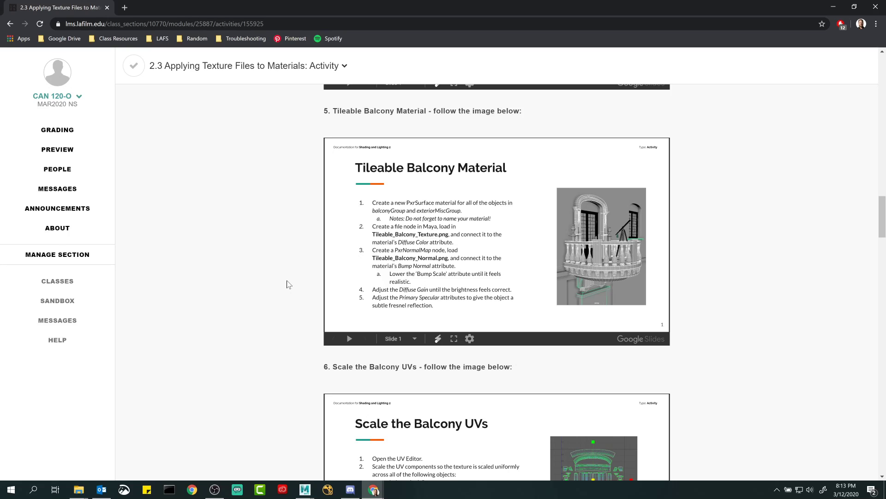
scroll(287, 284, "down", 4)
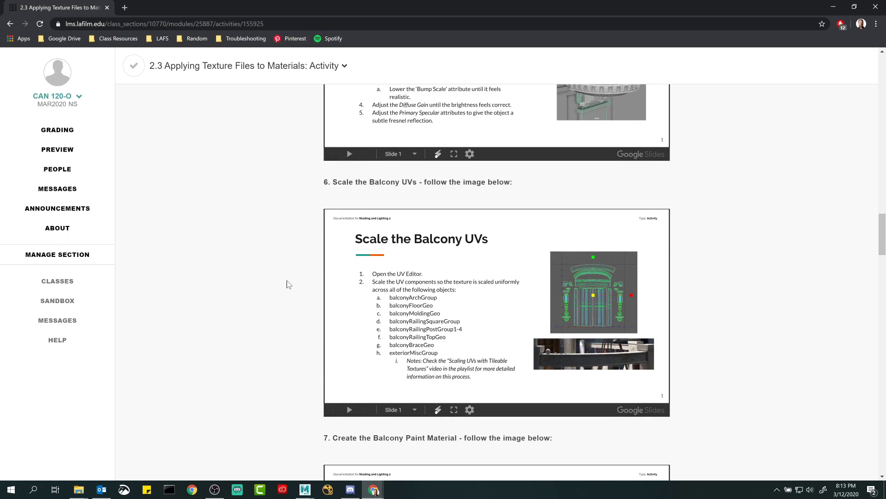
scroll(287, 284, "down", 7)
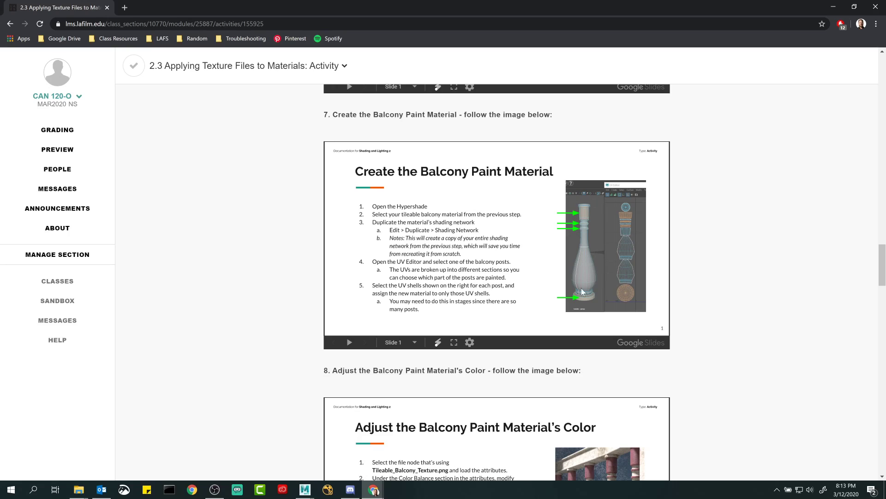
scroll(297, 237, "down", 3)
scroll(297, 237, "down", 2)
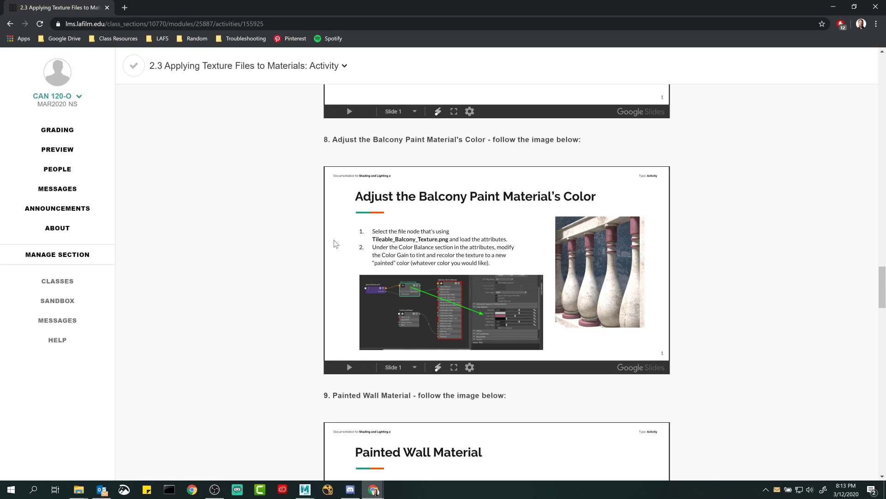
- Examine the Produce a Final Render instructions in full screen, including the example render and RenderMan settings, and exit full screen
scroll(272, 231, "down", 10)
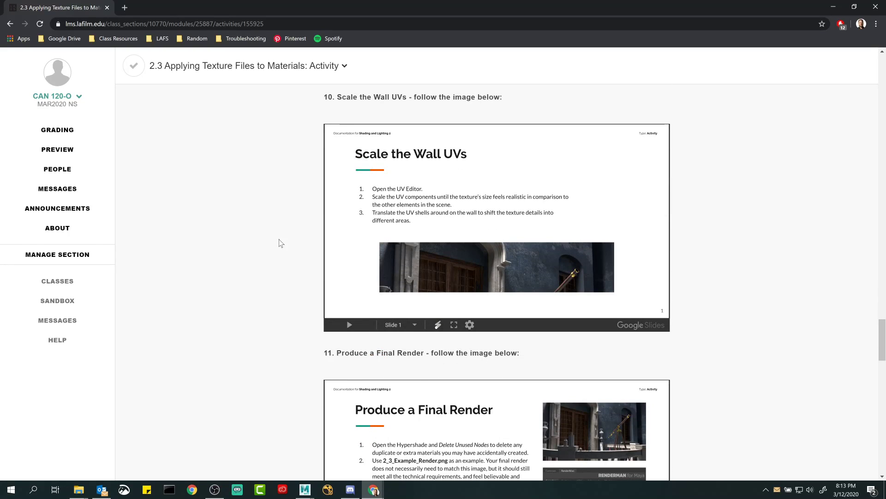
scroll(279, 240, "down", 5)
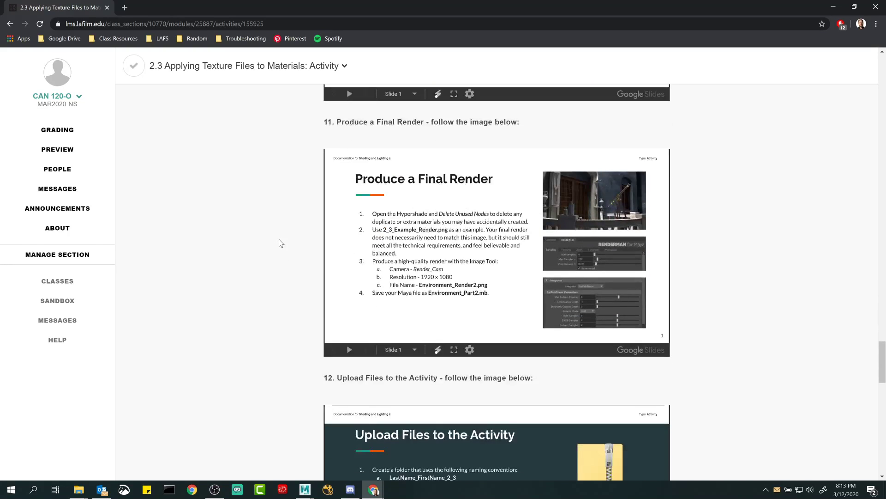
left_click(453, 350)
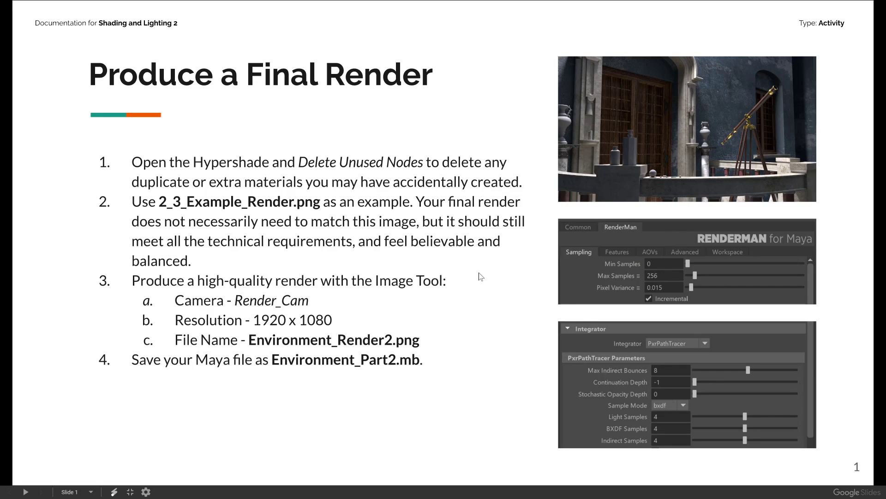
key("Escape")
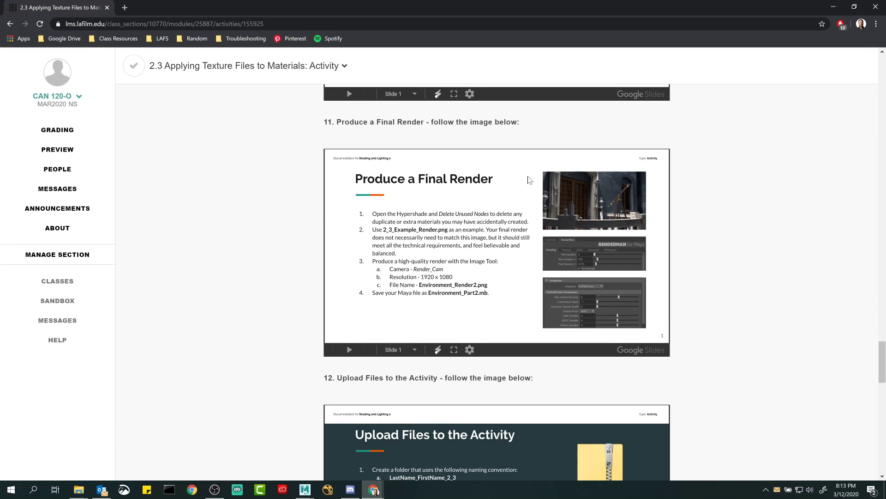
- Return to Maya and look at the balcony scene through Render_Cam
left_click(824, 10)
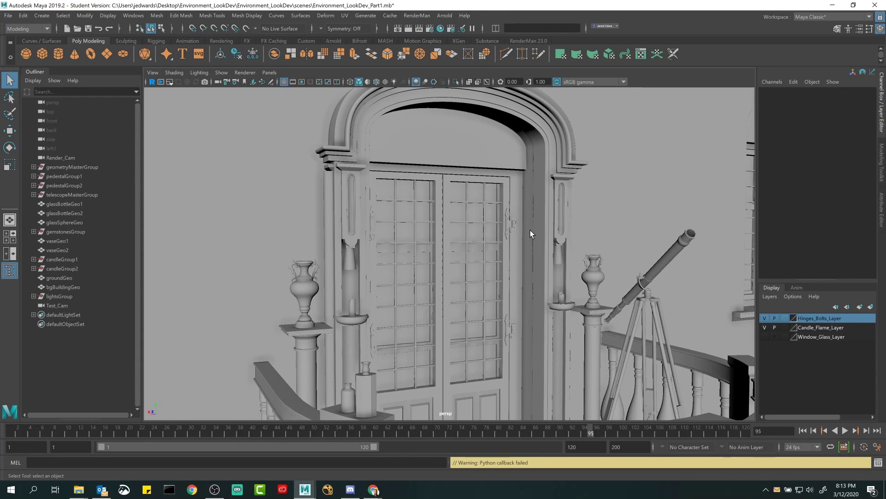
right_click_drag(577, 253, 443, 226, "alt")
left_click_drag(442, 227, 436, 206, "alt")
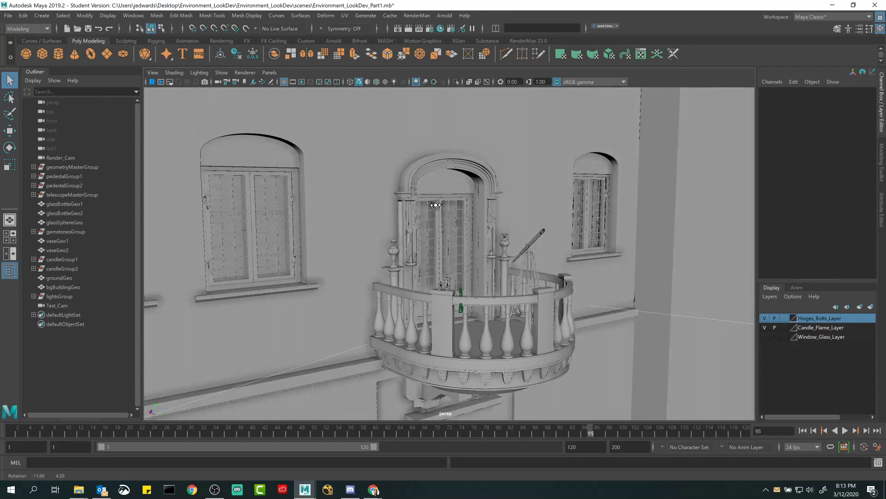
middle_click_drag(435, 206, 431, 198, "alt")
right_click_drag(431, 198, 449, 230, "alt")
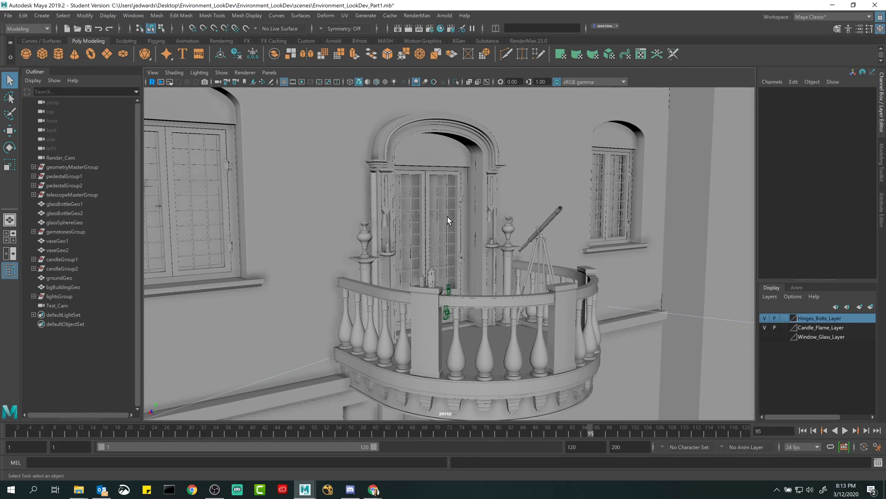
left_click(269, 74)
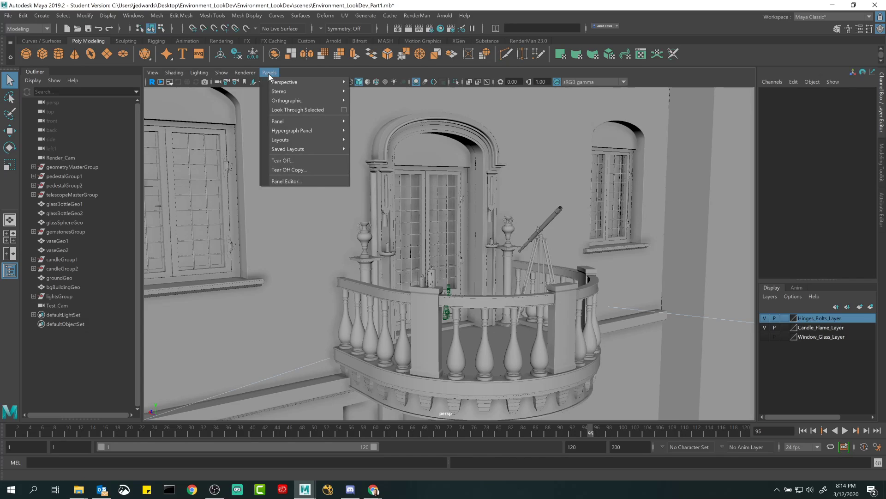
mouse_move(284, 82)
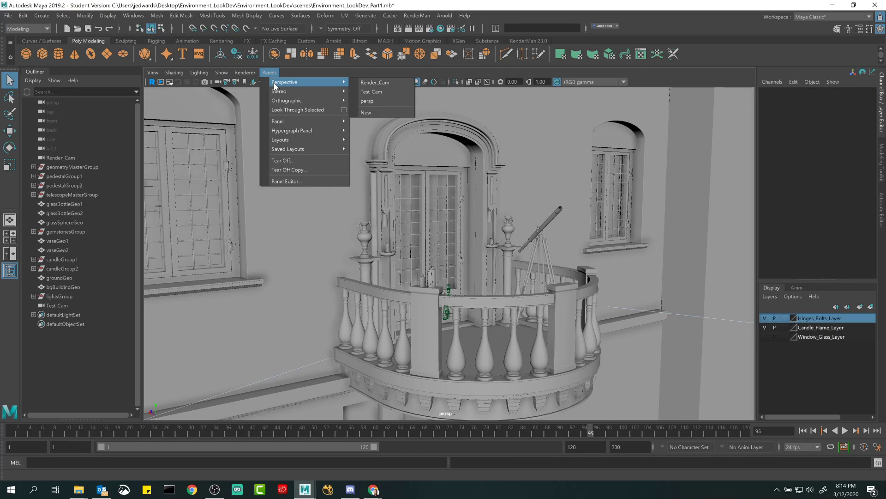
left_click(406, 82)
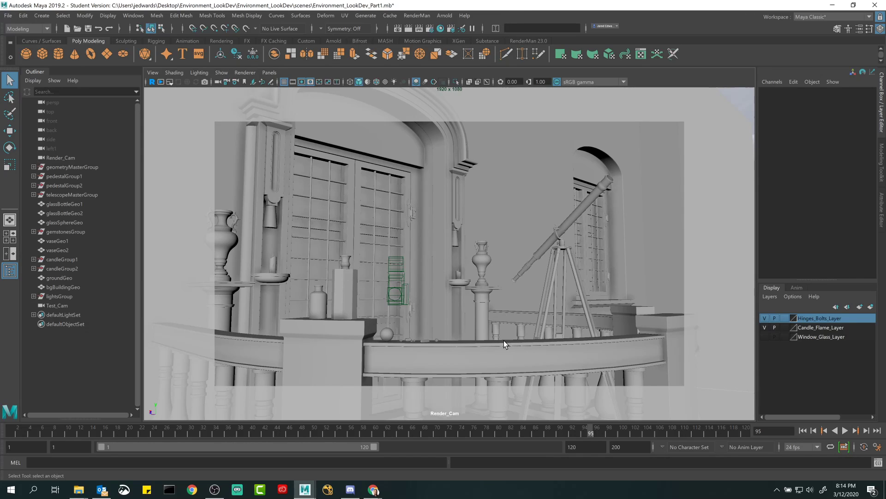
- Select the square balcony railing posts near the telescope to check which ones fall inside the render frame
left_click(624, 319)
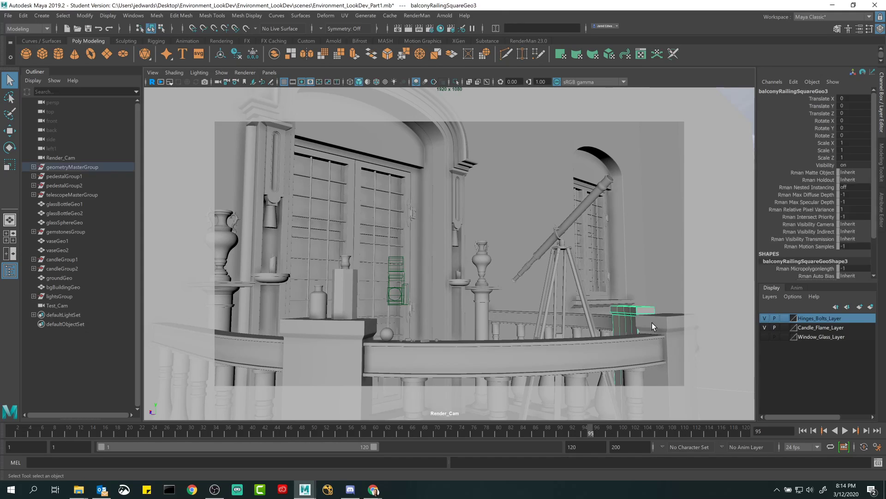
left_click(622, 309)
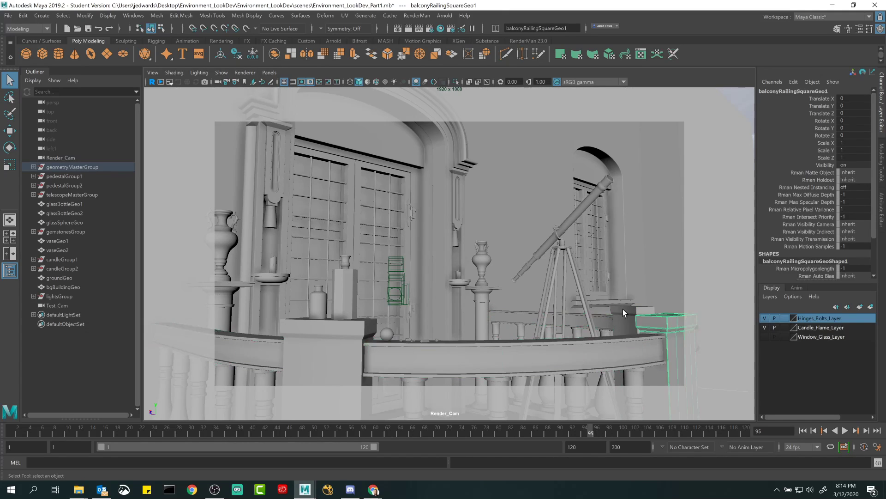
left_click(635, 320)
left_click(634, 323)
left_click(632, 323)
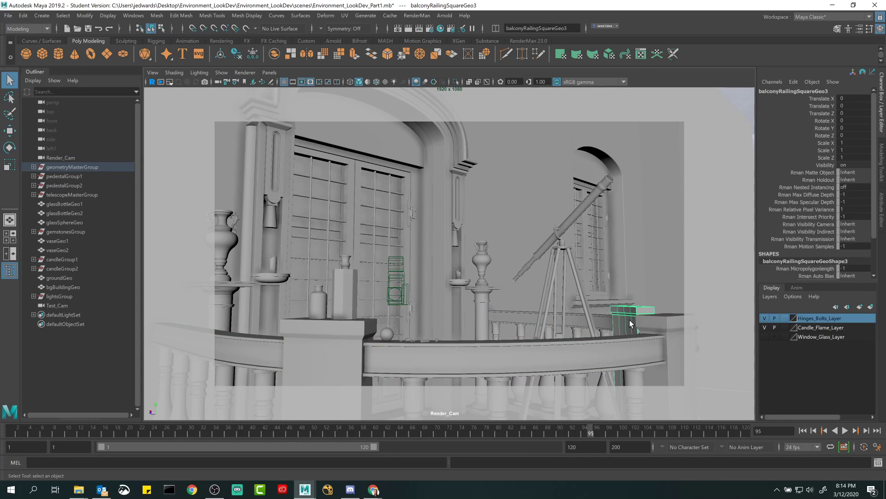
- Switch the viewport back to the persp camera and frame the whole balcony
left_click(278, 73)
mouse_move(295, 81)
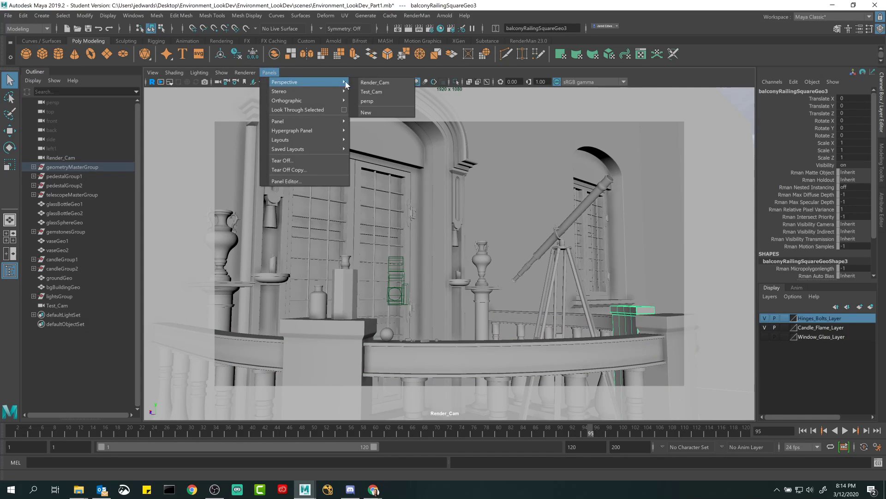
left_click(370, 101)
right_click_drag(410, 181, 412, 162, "alt")
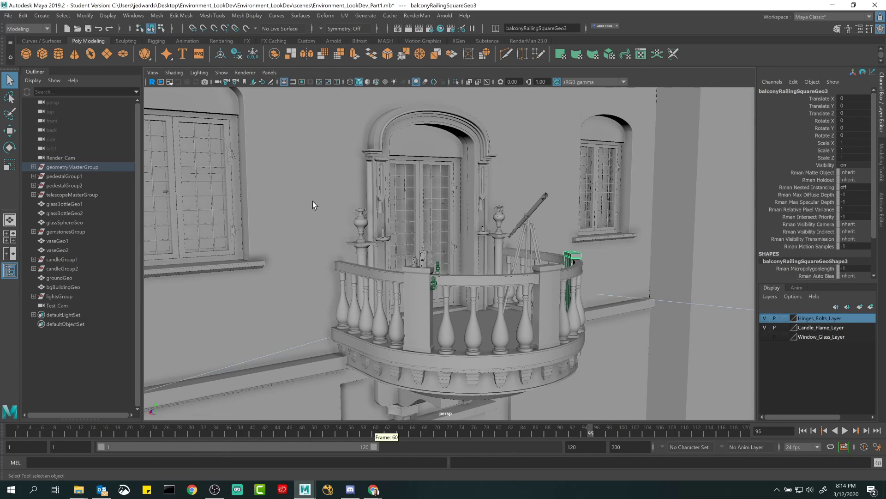
- Switch to the sourceimages window in File Explorer and examine the texture and normal map files in the balcony_textures folder
mouse_move(79, 488)
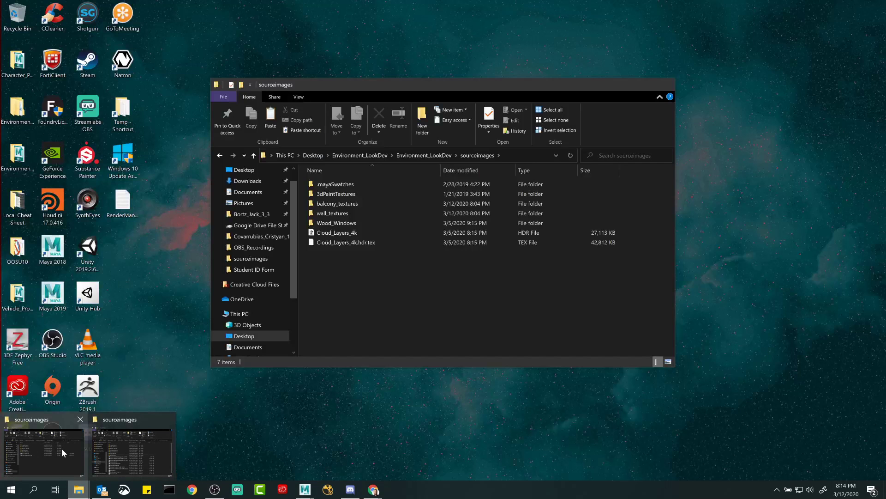
left_click(62, 448)
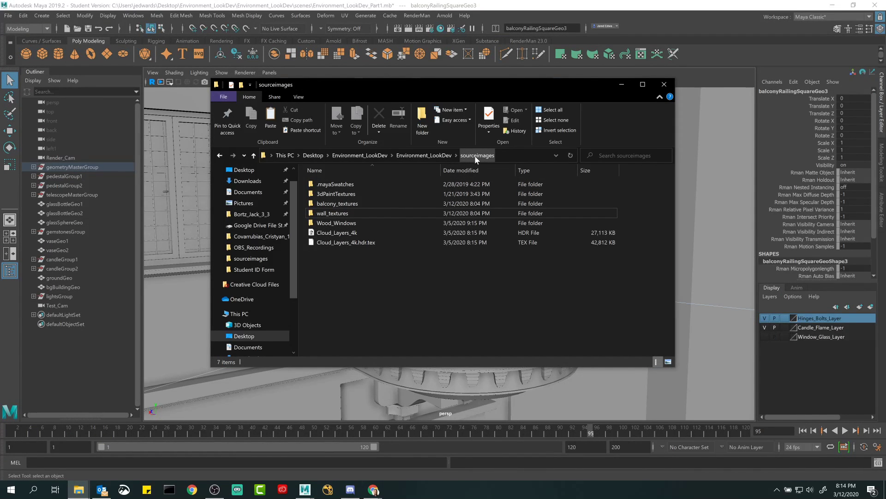
double_click(336, 205)
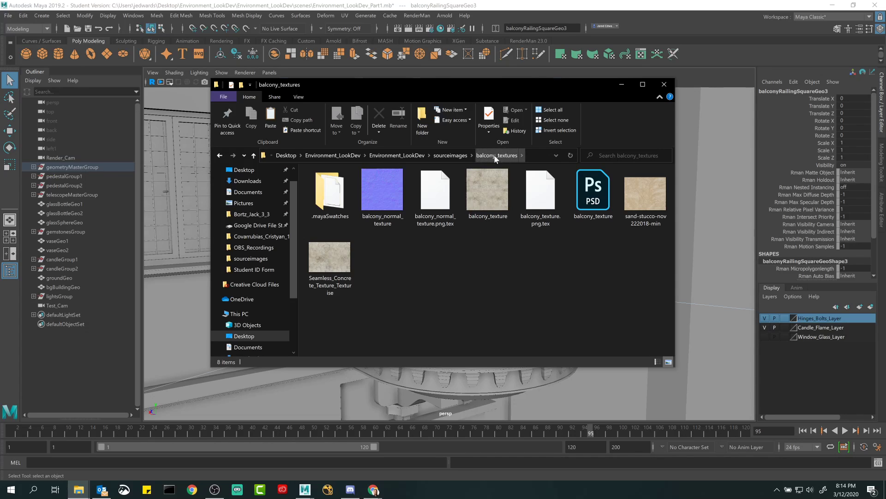
left_click(382, 204)
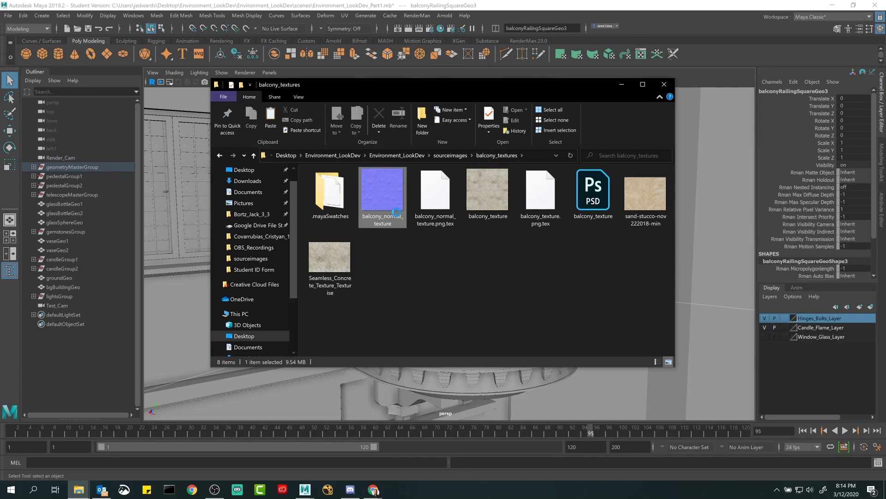
left_click(499, 212)
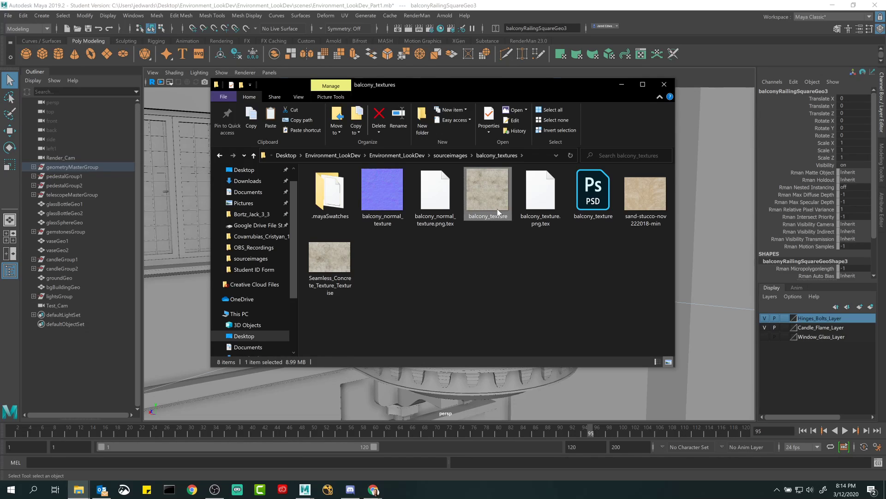
left_click(318, 259)
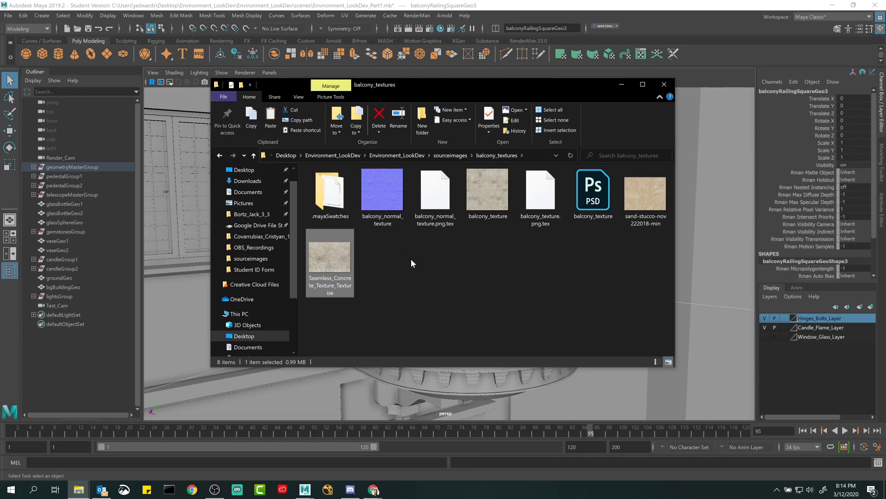
left_click(412, 263)
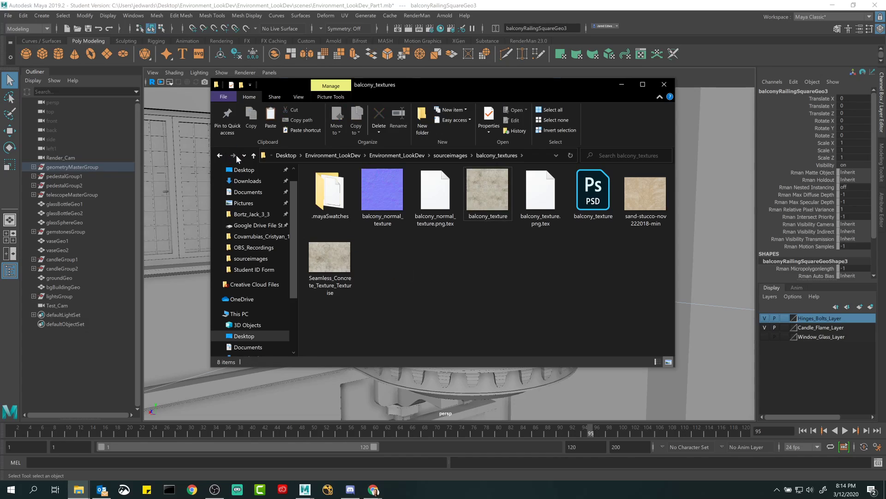
- Go back to sourceimages and examine the texture files in the wall_textures folder
left_click(253, 156)
double_click(335, 215)
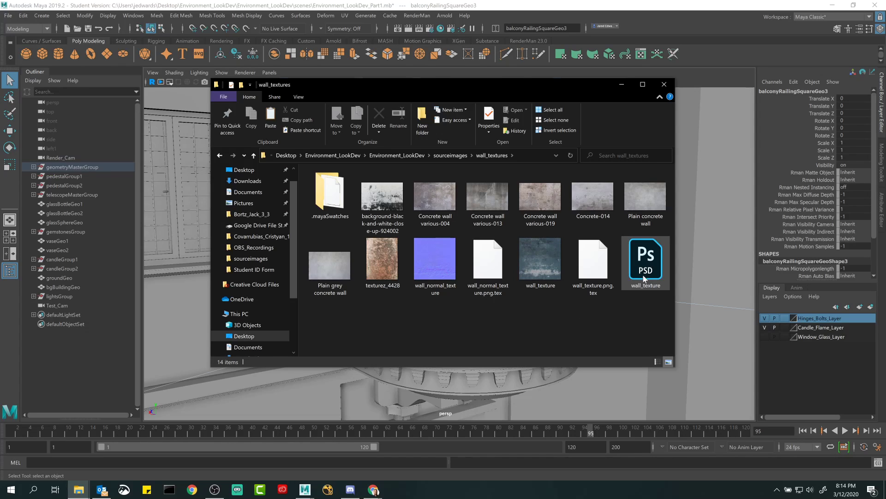
mouse_move(645, 277)
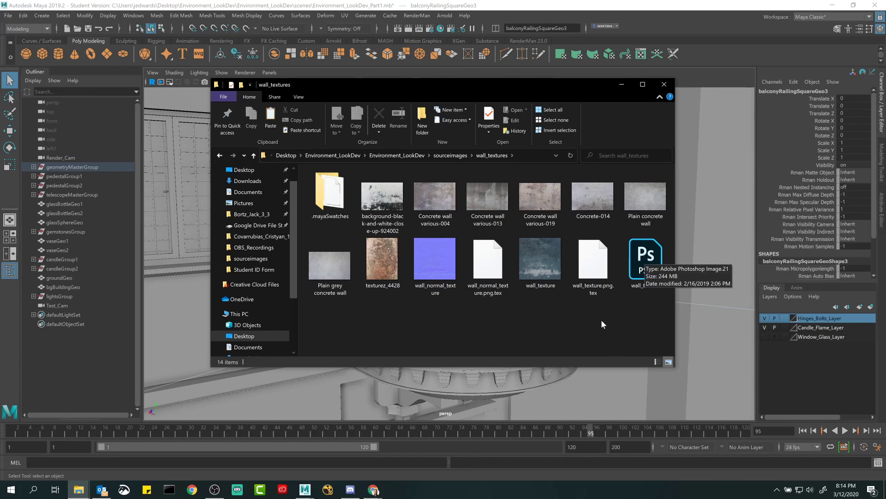
- Open the wall_texture Photoshop file and toggle the wall_stain layer's visibility to examine its effect on the wall
left_click(645, 264)
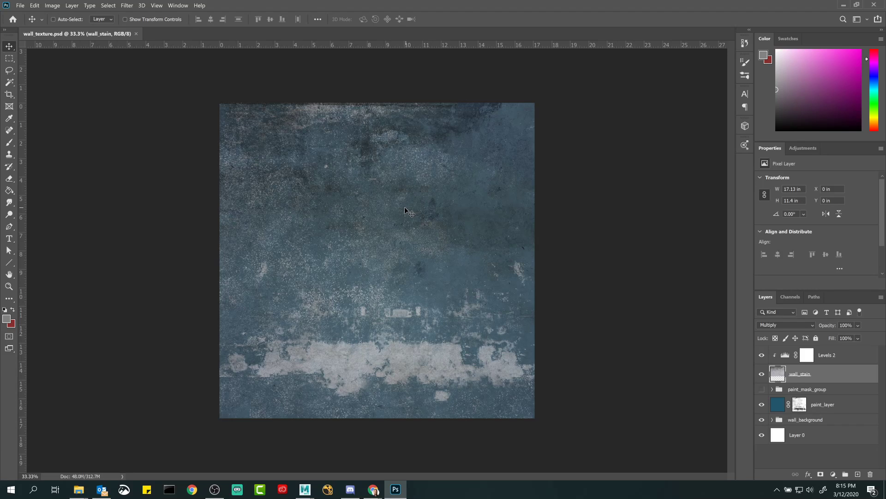
left_click(761, 374)
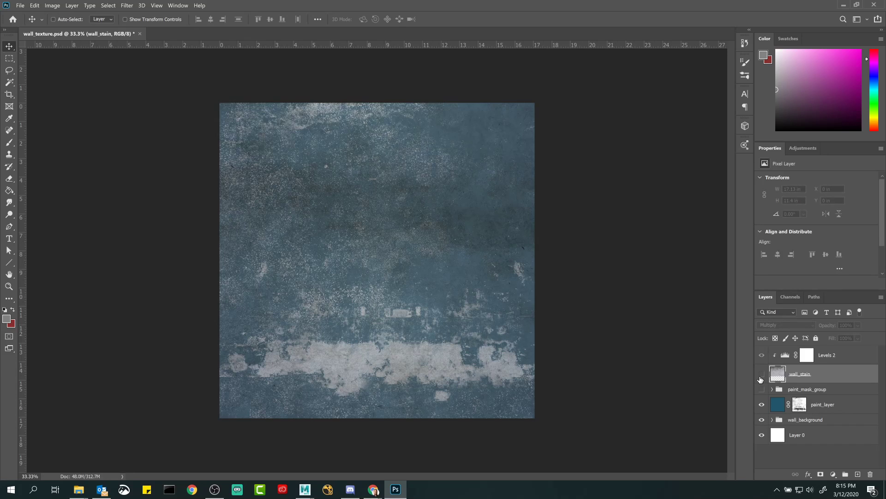
left_click(761, 374)
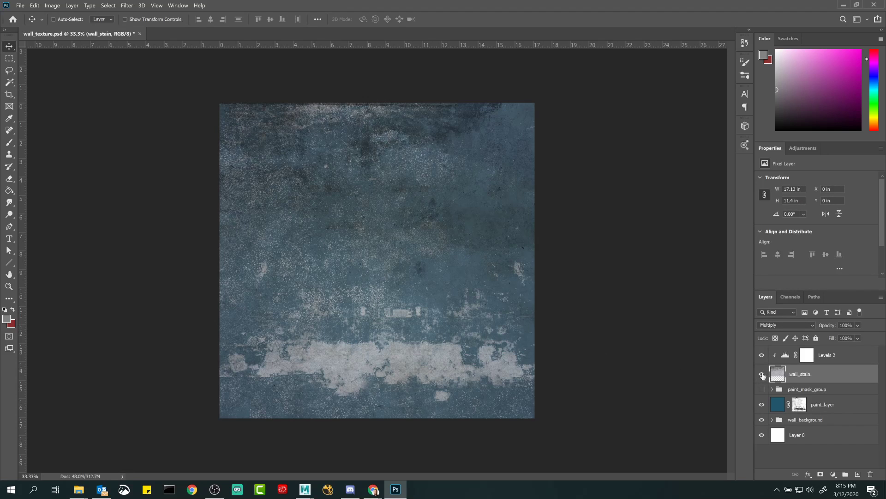
left_click(762, 374)
left_click(762, 375)
left_click(762, 374)
left_click(763, 374)
- Toggle the paint_mask_group's visibility to examine what it contributes, leaving the group hidden
left_click(762, 389)
left_click(762, 389)
left_click(795, 389)
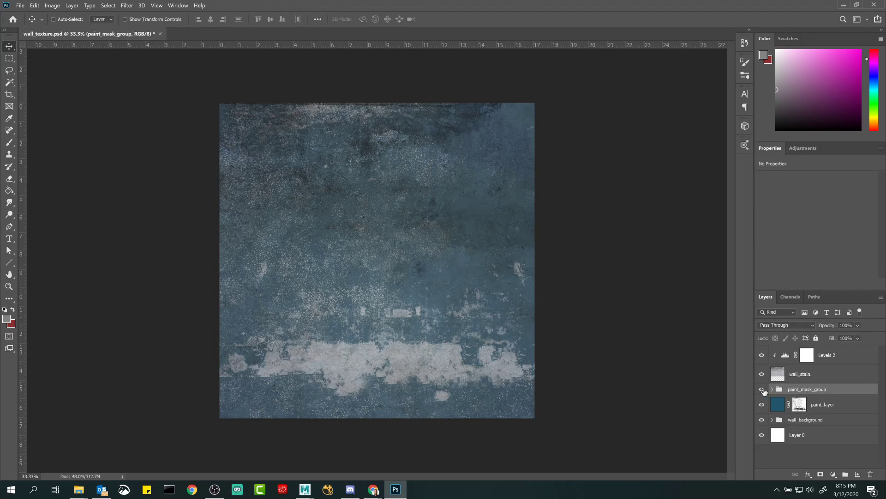
left_click(762, 390)
left_click(762, 390)
- Toggle the paint_layer and wall_background group to examine each one's contribution, and select the paint_layer's mask
left_click(761, 404)
left_click(762, 404)
left_click(799, 405)
left_click(762, 420)
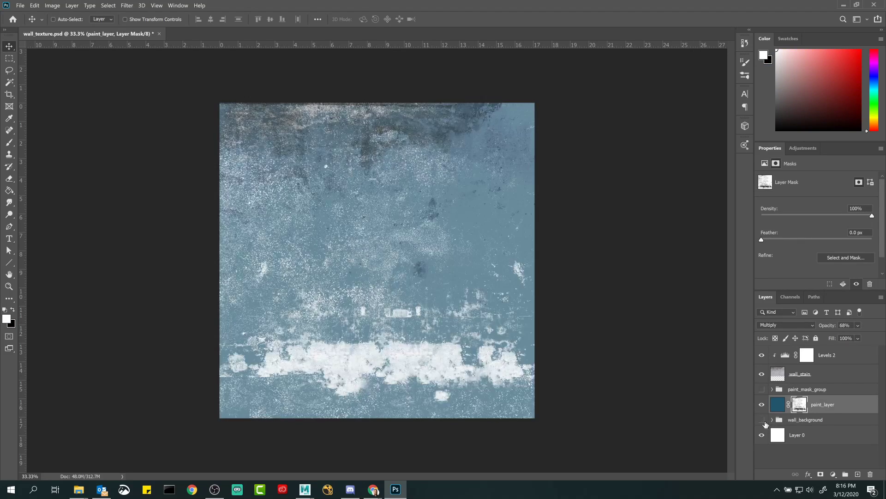
left_click(761, 419)
- Hide paint_layer and wall_stain to examine the bare concrete wall_background, restore both layers, and view the painted wall at 50%
left_click(761, 405)
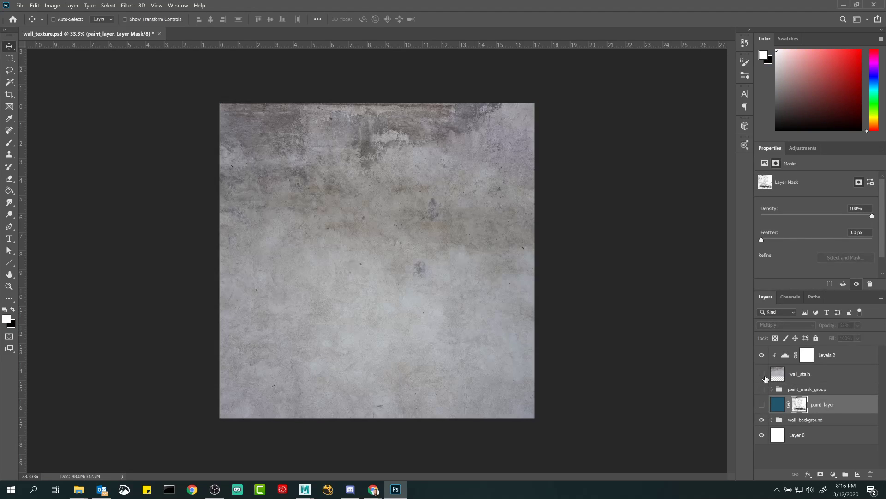
left_click(761, 374)
left_click(762, 420)
left_click(762, 421)
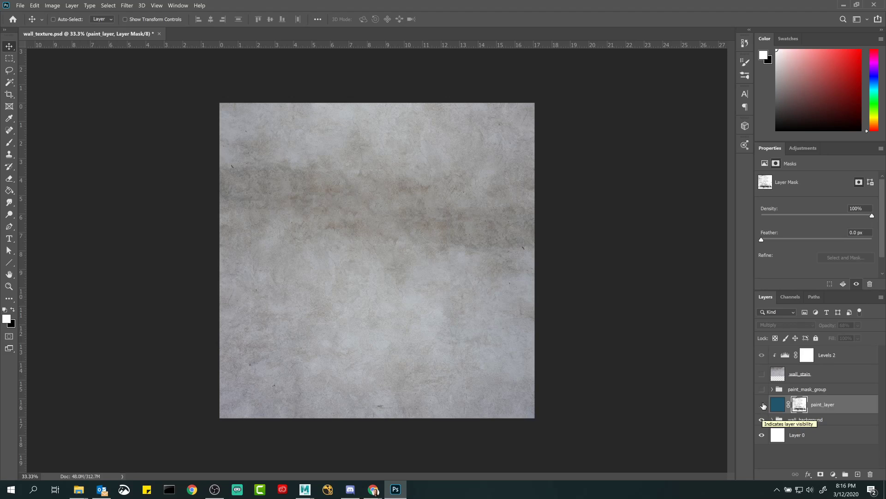
left_click(761, 404)
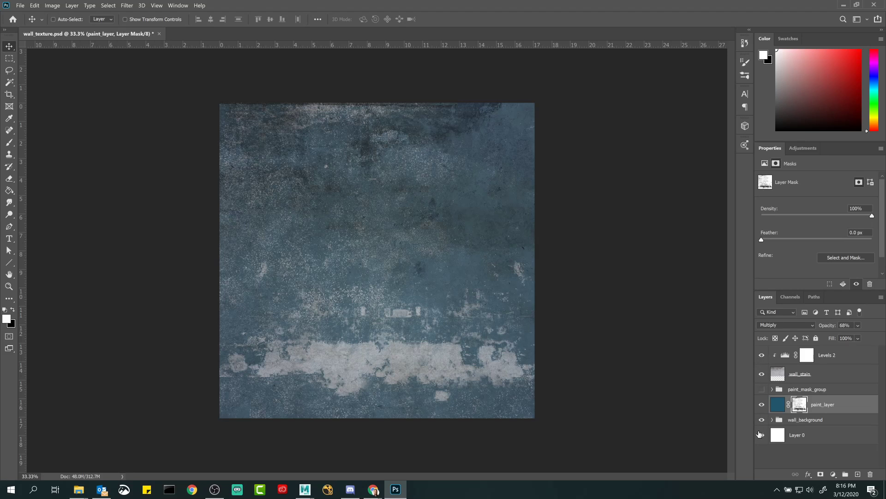
key("ctrl+plus")
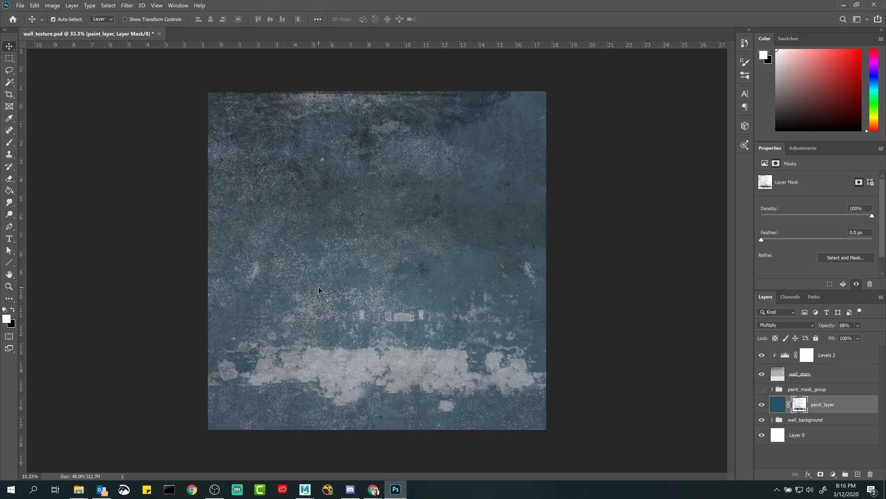
mouse_move(359, 239)
left_mouse_down()
mouse_move(356, 184)
mouse_move(354, 236)
left_mouse_up()
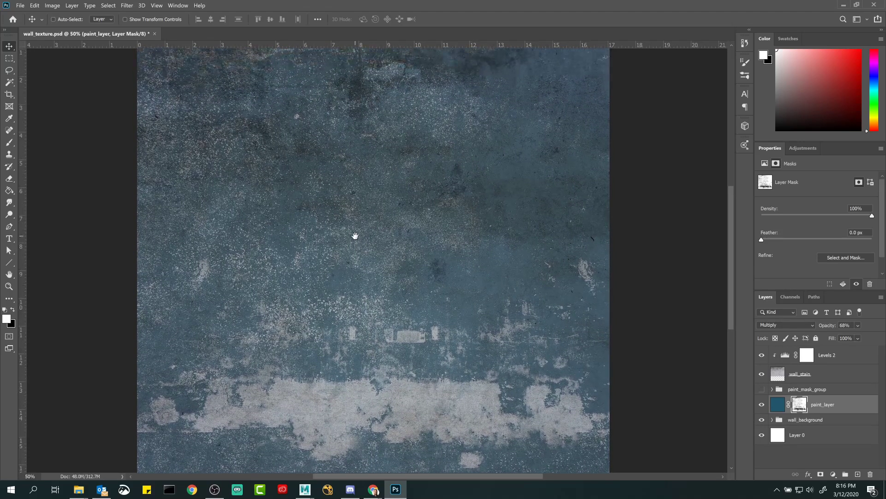
- Open wall_normal_texture from the wall_textures folder, compare it with the painted wall texture, and close the image and folder views
mouse_move(76, 490)
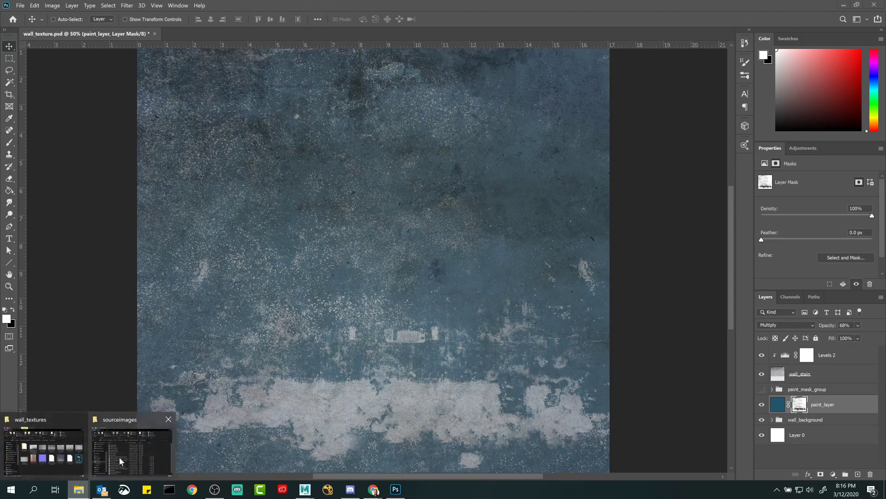
left_click(66, 457)
left_click(432, 273)
double_click(430, 273)
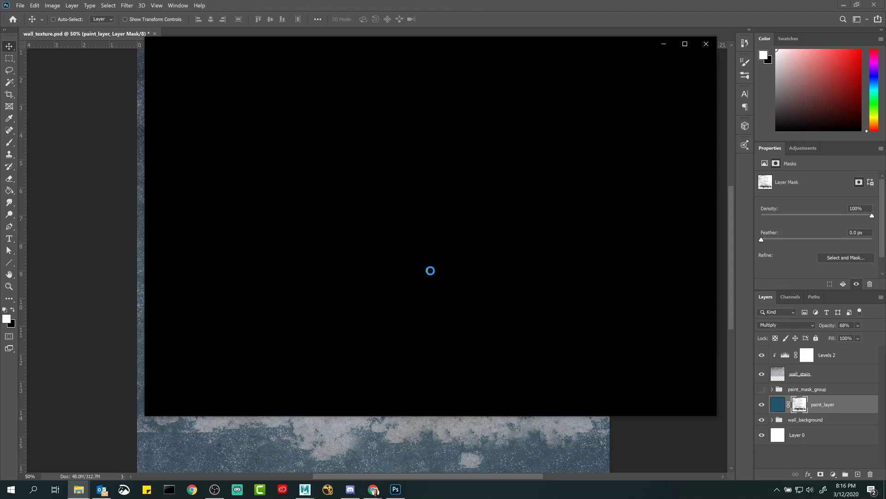
left_click_drag(496, 46, 548, 59)
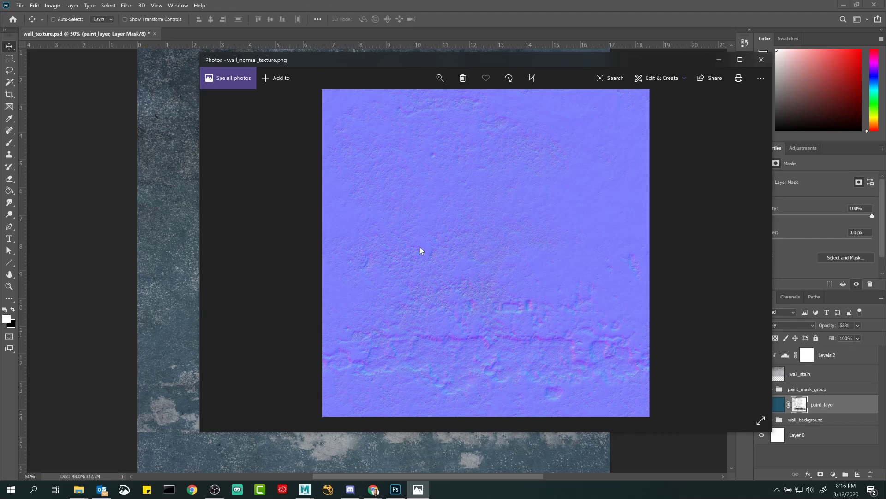
left_click_drag(448, 64, 628, 48)
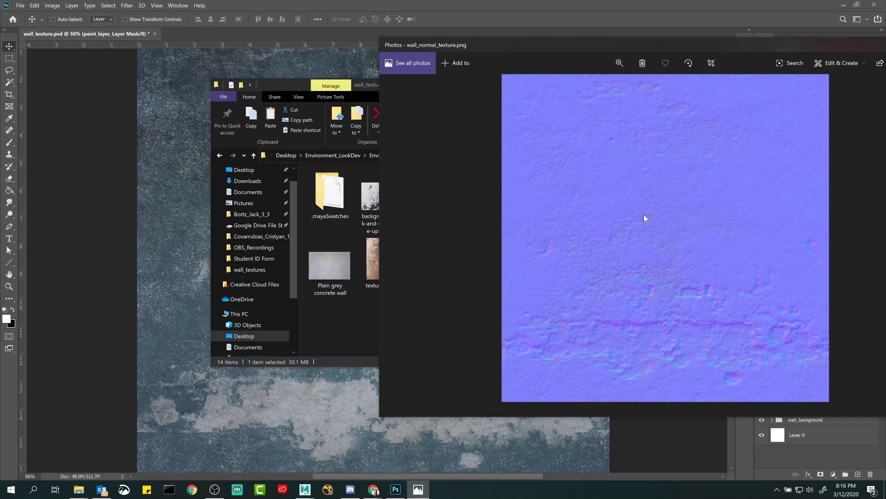
left_click_drag(739, 51, 576, 65)
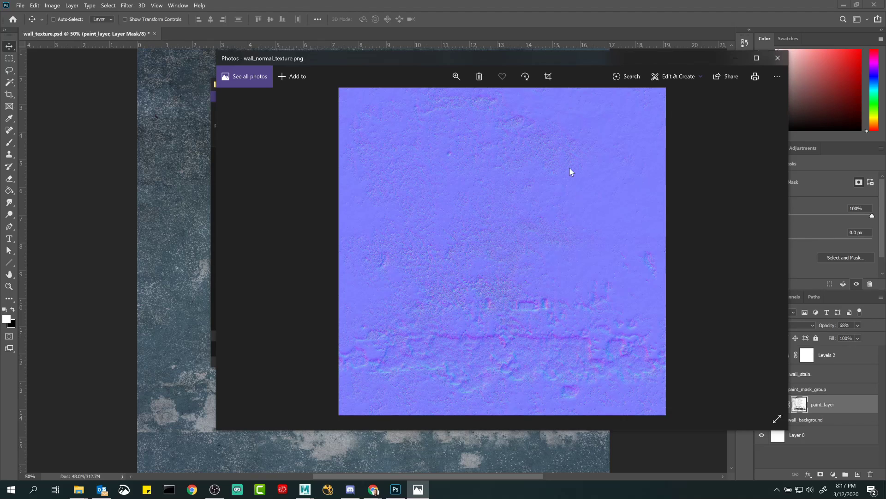
left_click(778, 58)
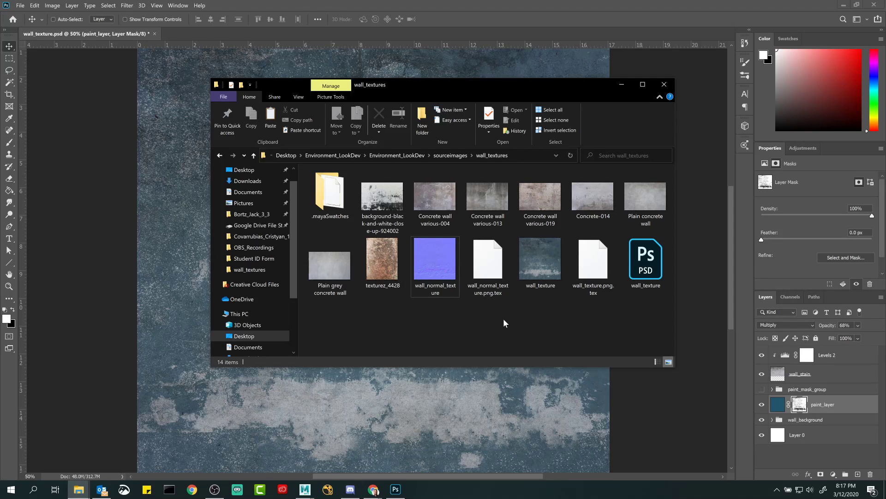
left_click(624, 83)
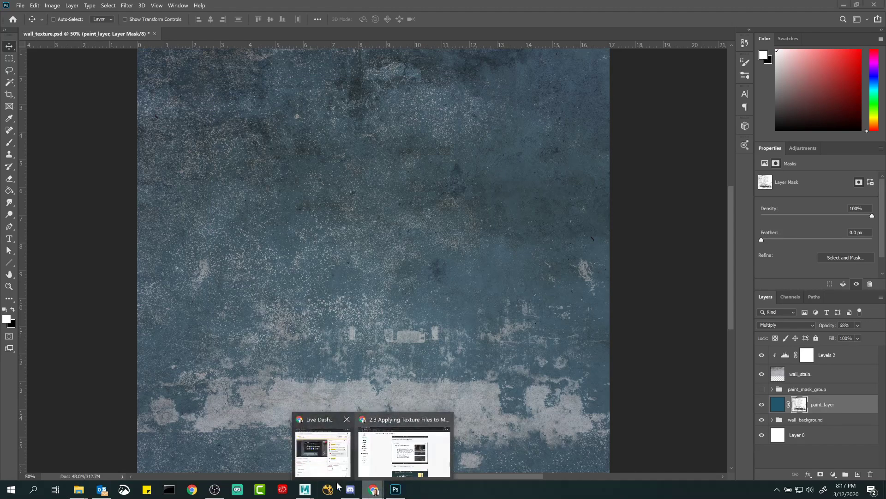
- Switch back to Maya and select the front square railing post below the candles to examine it up close
left_click(323, 467)
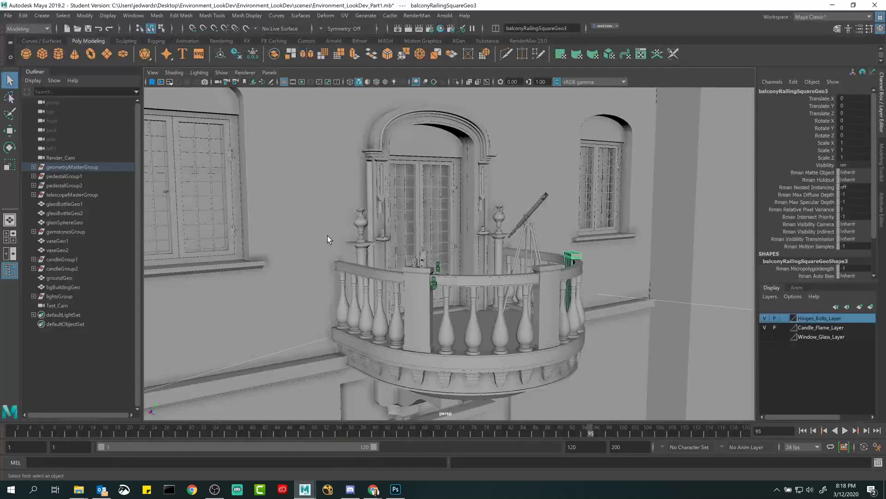
left_click(404, 290)
right_click_drag(415, 280, 459, 293, "alt")
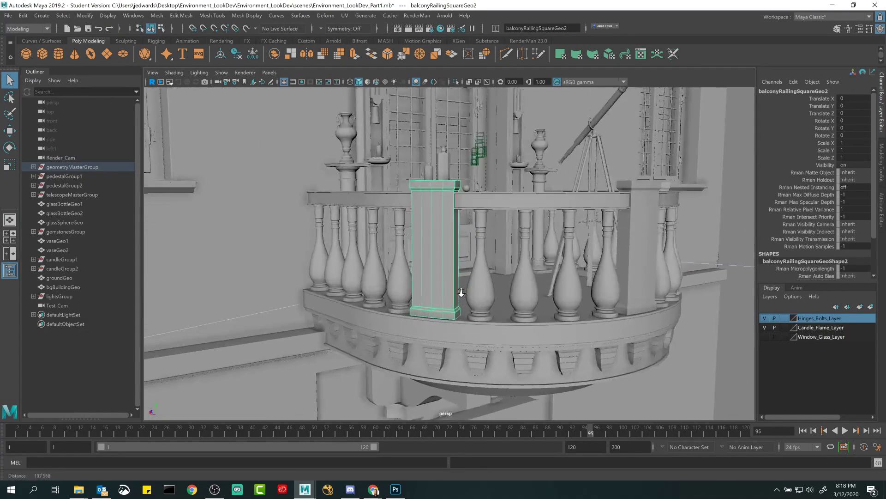
middle_click_drag(459, 292, 458, 323, "alt")
right_click_drag(458, 323, 462, 321, "alt")
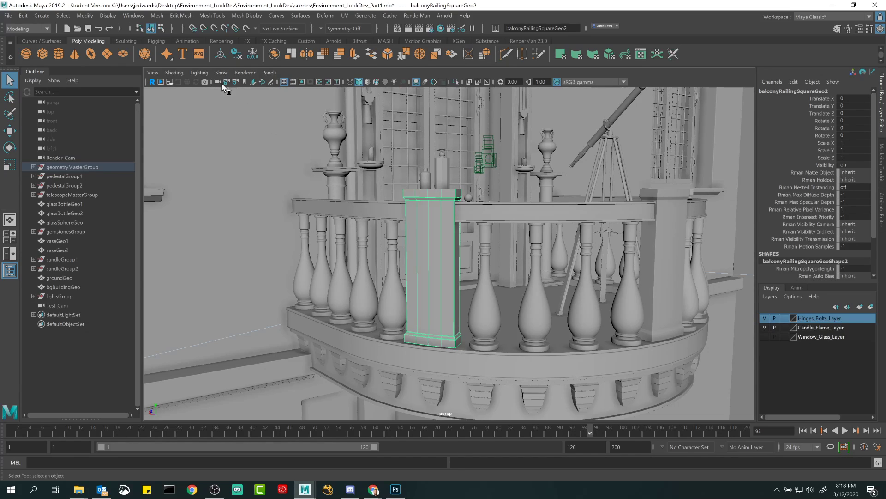
- Look through Test_Cam and select the tall glass bottle standing on the railing post
left_click(271, 74)
mouse_move(313, 83)
left_click(388, 96)
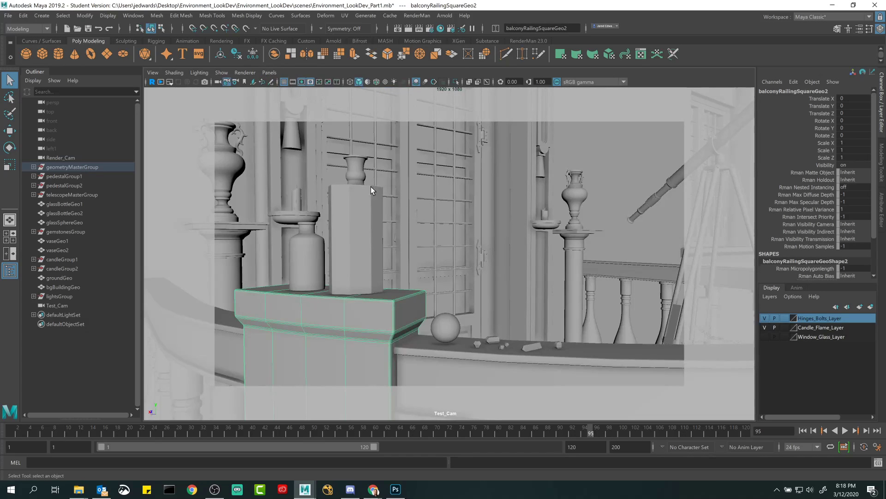
left_click(363, 263)
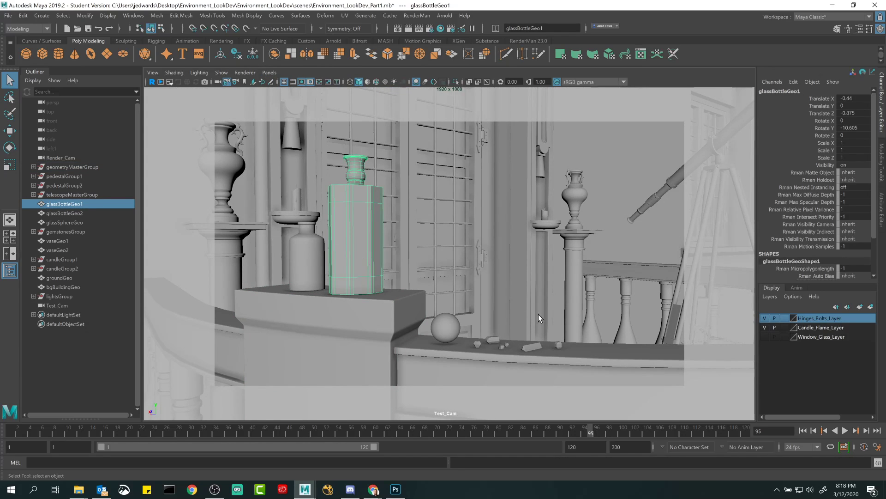
- Open the Hypershade and create a RenderMan PxrSurface material for the selected glass bottle
left_click(441, 28)
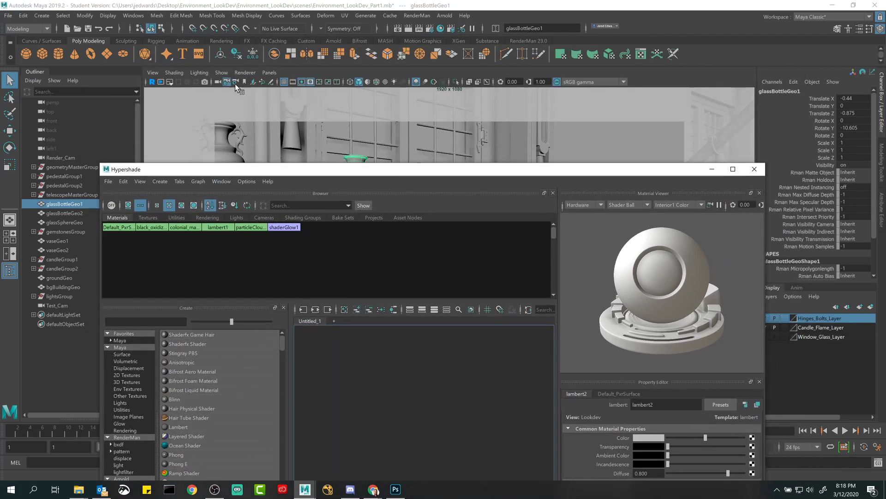
left_click(529, 41)
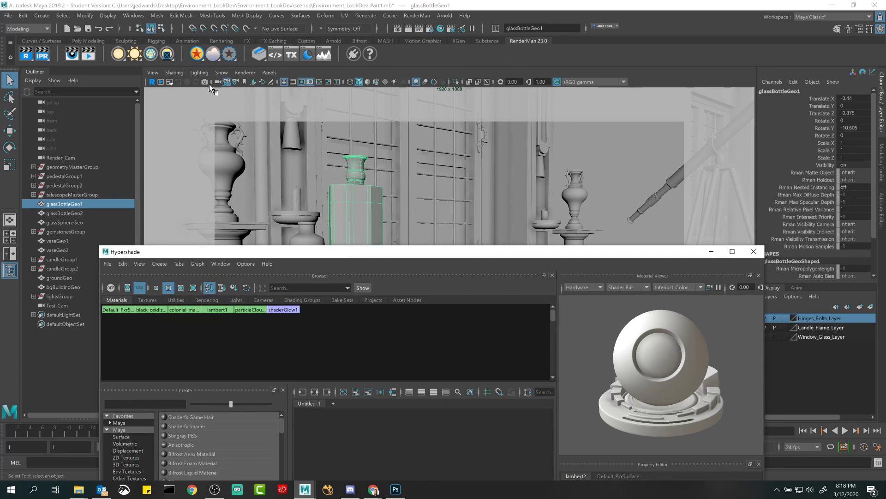
right_click(198, 52)
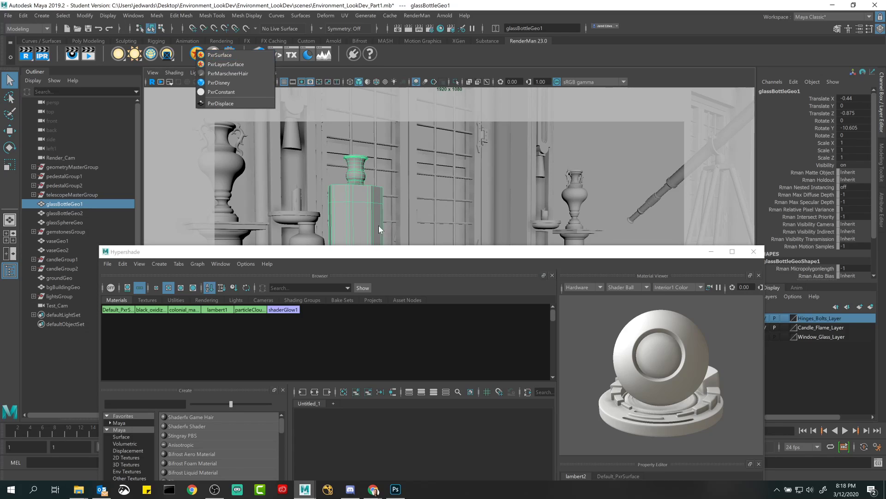
left_click(210, 56)
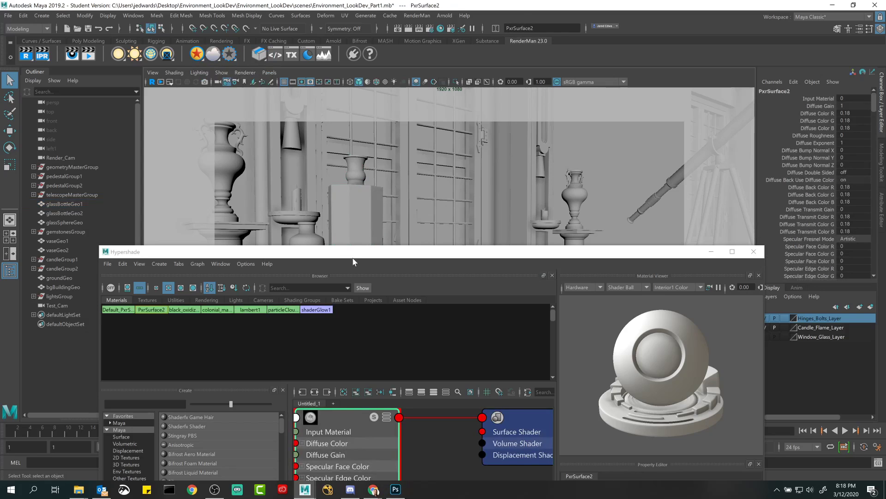
- Rename the new PxrSurface material node as Roughnesss_Test_Material
mouse_move(342, 251)
left_mouse_down()
mouse_move(338, 214)
mouse_move(318, 178)
left_mouse_up()
left_click_drag(319, 361, 342, 407)
type("Roug")
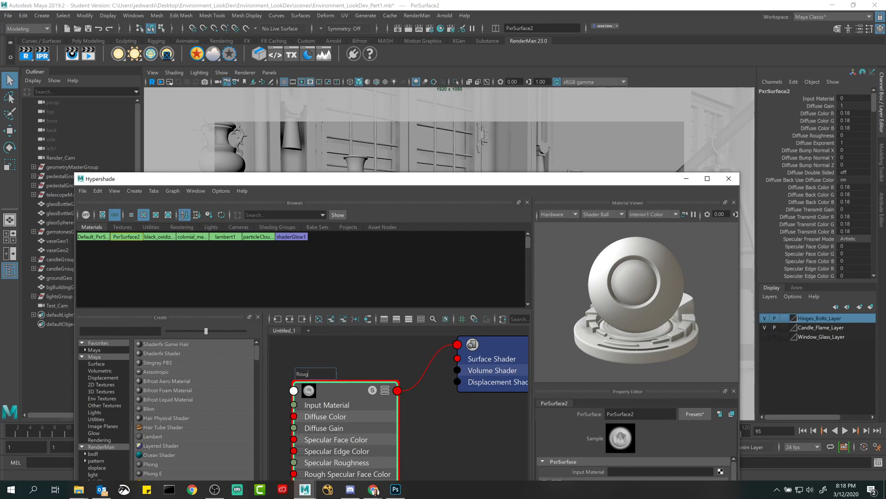
type("hnesss_TestM_")
key("BackSpace")
key("BackSpace")
type("_")
type("erial")
key("Return")
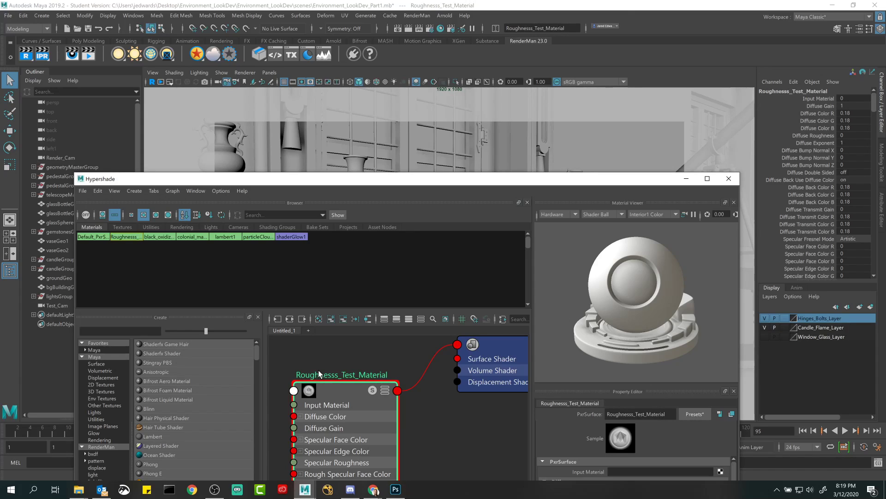
double_click(369, 371)
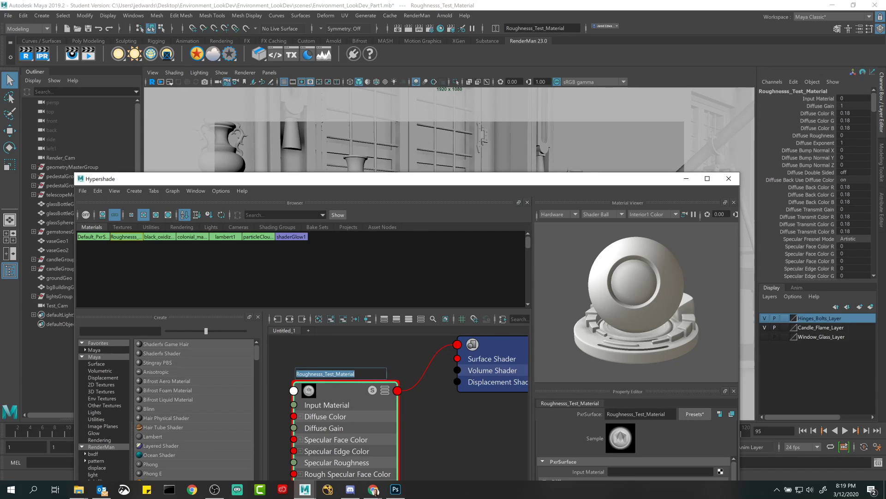
key("Return")
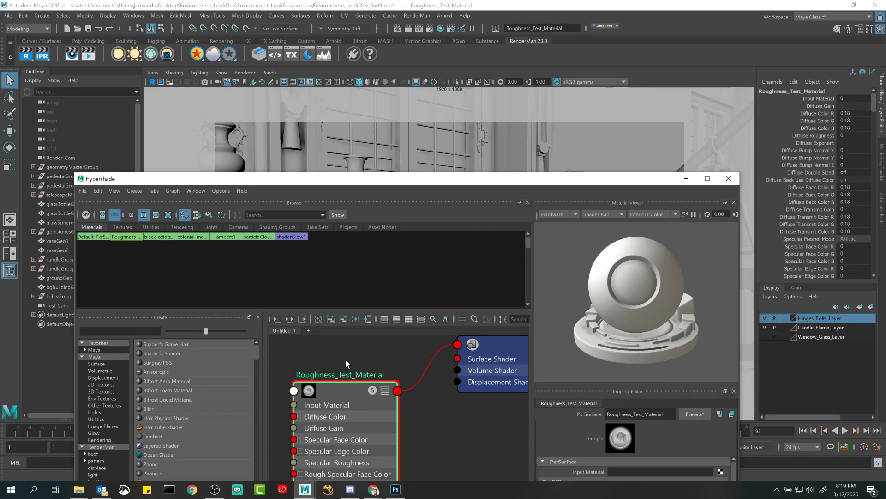
- Set the test material's diffuse color to black and its diffuse gain to 0
scroll(388, 413, "down", 1)
middle_click_drag(409, 371, 377, 393, "alt")
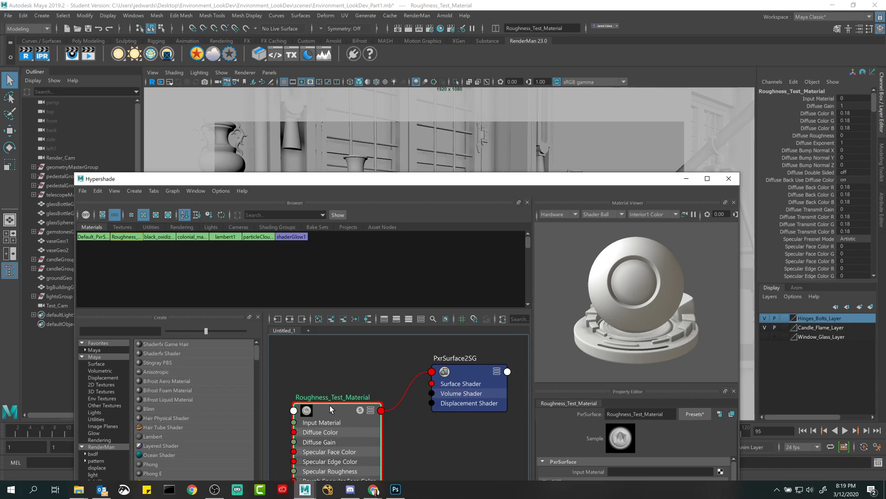
left_click_drag(444, 178, 443, 24)
left_click_drag(341, 261, 345, 234)
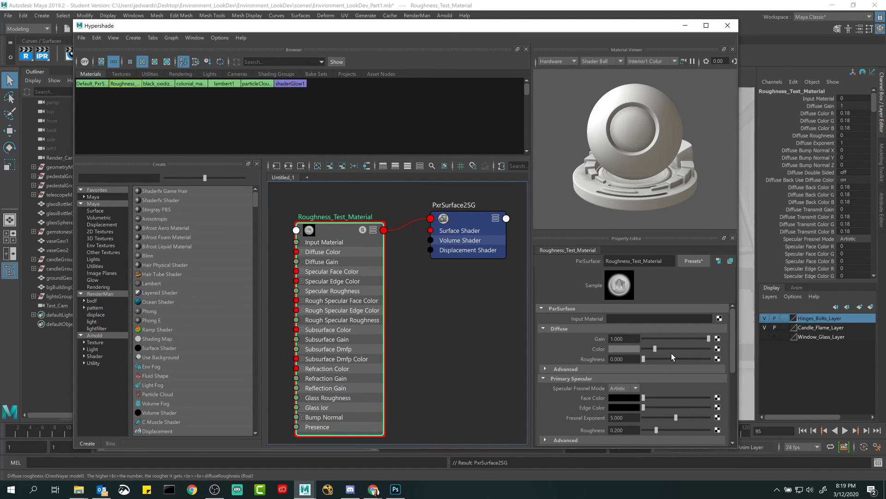
left_click_drag(653, 348, 633, 349)
left_click_drag(708, 339, 565, 341)
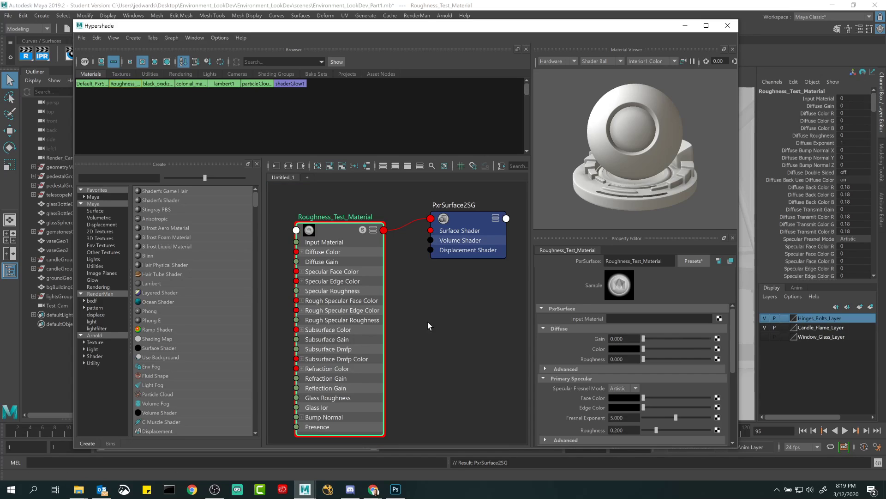
- Raise the test material's primary specular face color to about 0.495 and edge color to about 0.488
middle_click_drag(403, 296, 493, 295, "alt")
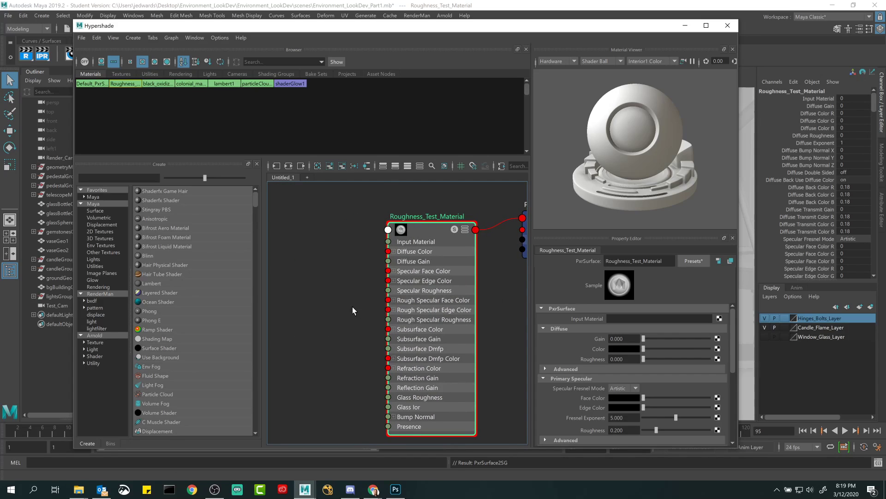
middle_click_drag(418, 294, 430, 281, "alt")
left_click_drag(641, 397, 674, 406)
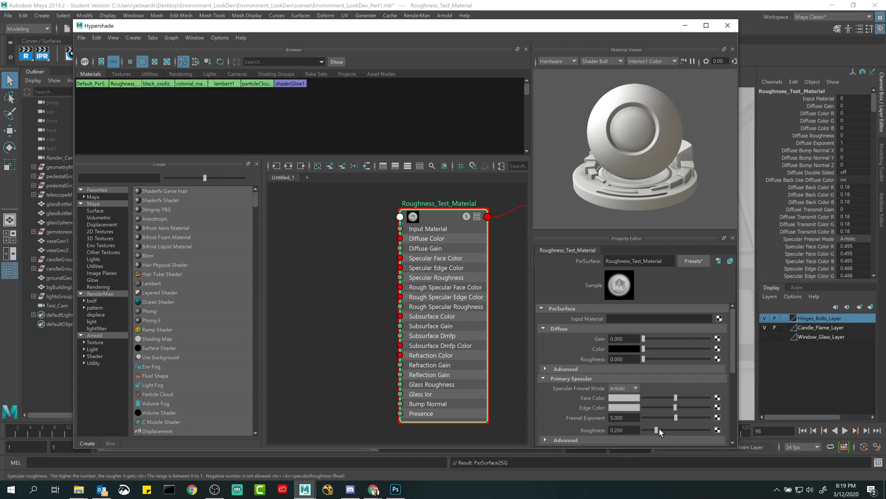
- Raise the test material's primary specular roughness to about 0.502 and limit the viewport render to a region around the tall glass bottle
left_click_drag(657, 430, 676, 430)
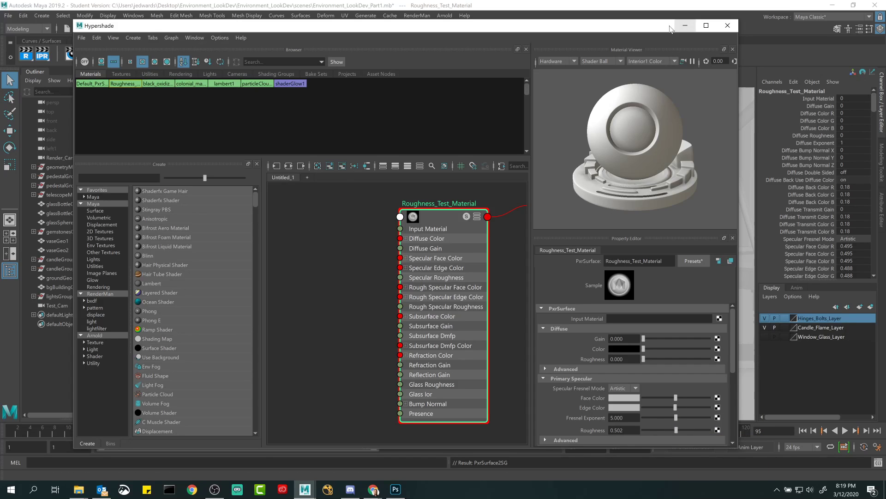
left_click(684, 25)
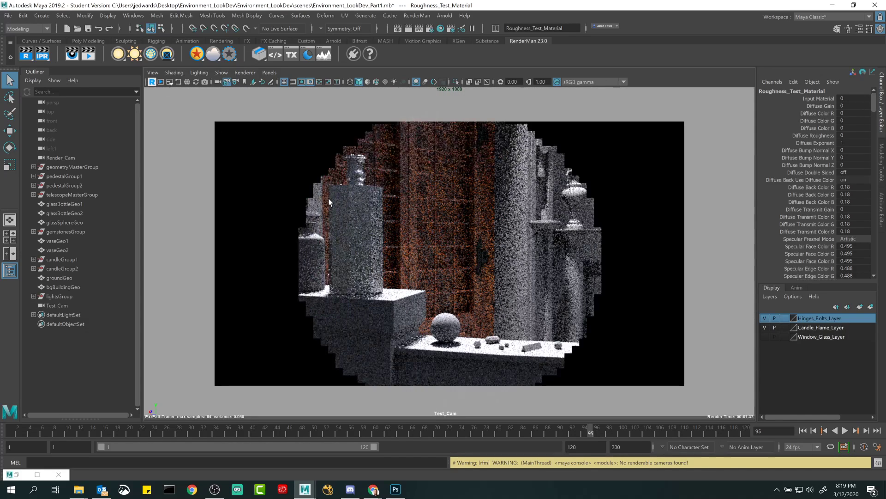
left_click(358, 236)
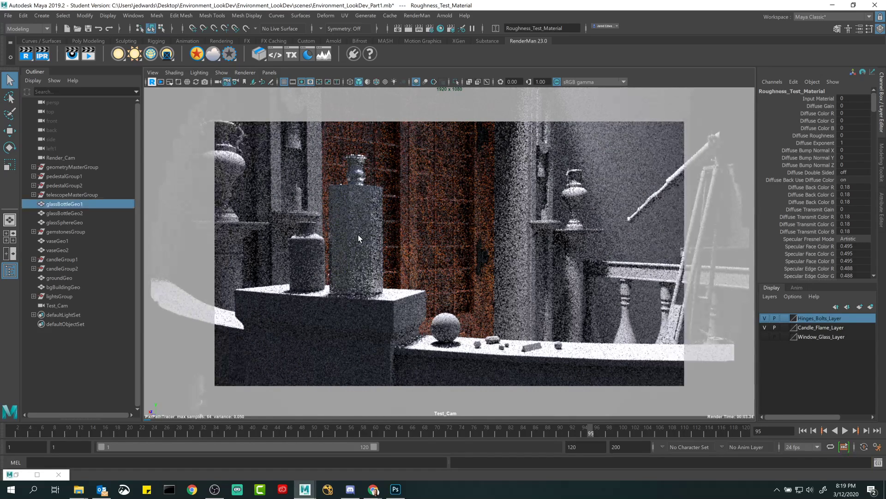
left_click(355, 235)
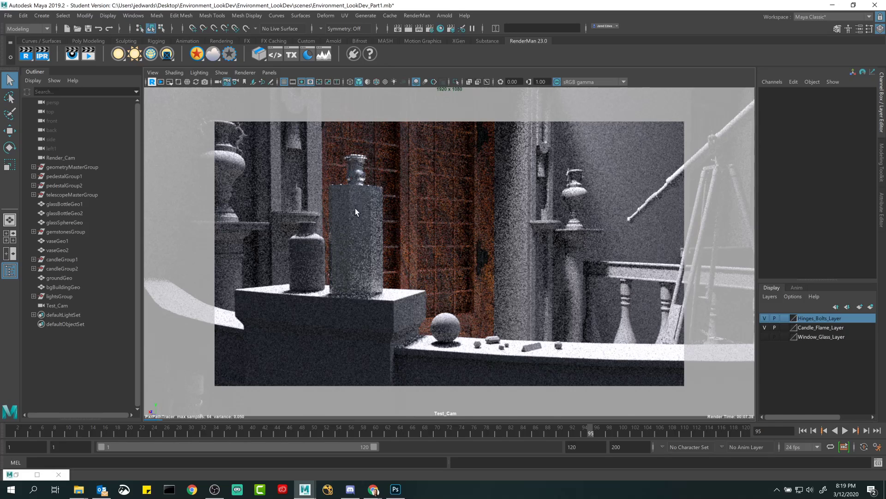
left_click(178, 82)
mouse_move(312, 141)
left_mouse_down()
mouse_move(421, 327)
mouse_move(398, 310)
left_mouse_up()
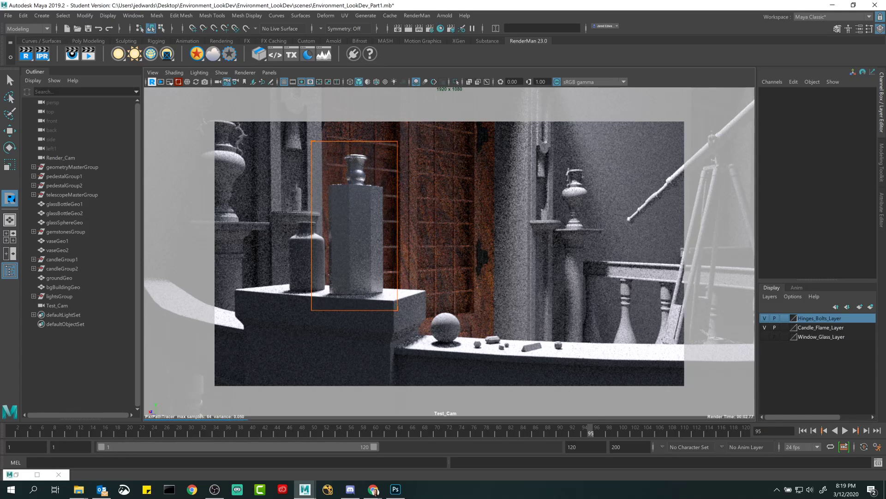
- Select the Roughness_Test_Material node in the Hypershade and show its attributes in the Attribute Editor beside the viewport
left_click(16, 474)
left_click(448, 217)
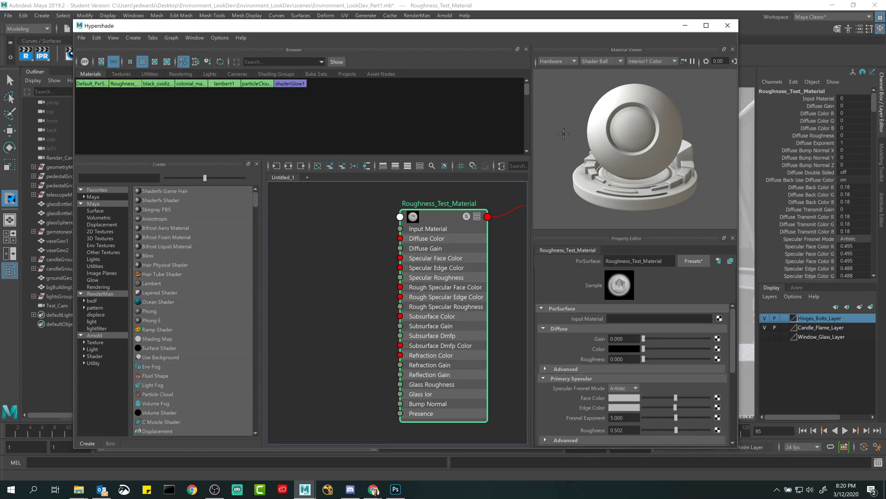
left_click_drag(653, 29, 672, 43)
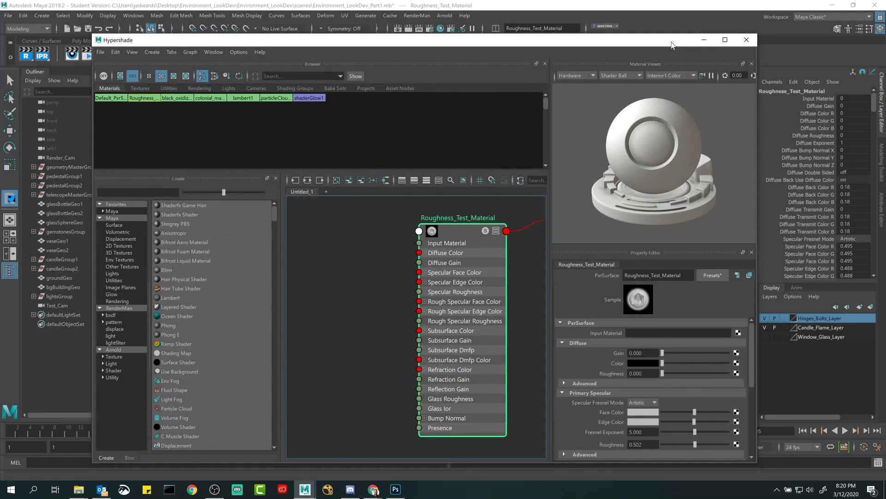
left_click(704, 40)
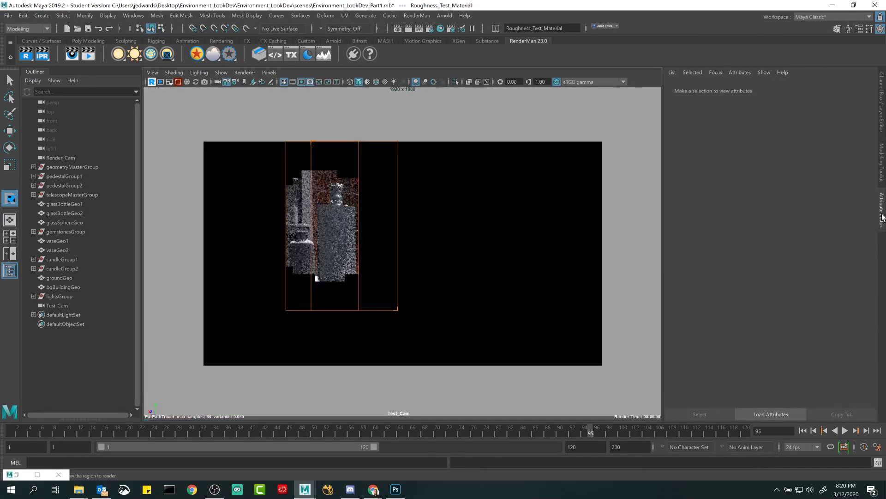
- Restart the viewport render and redraw the crop region around the tall glass bottle
left_click(152, 83)
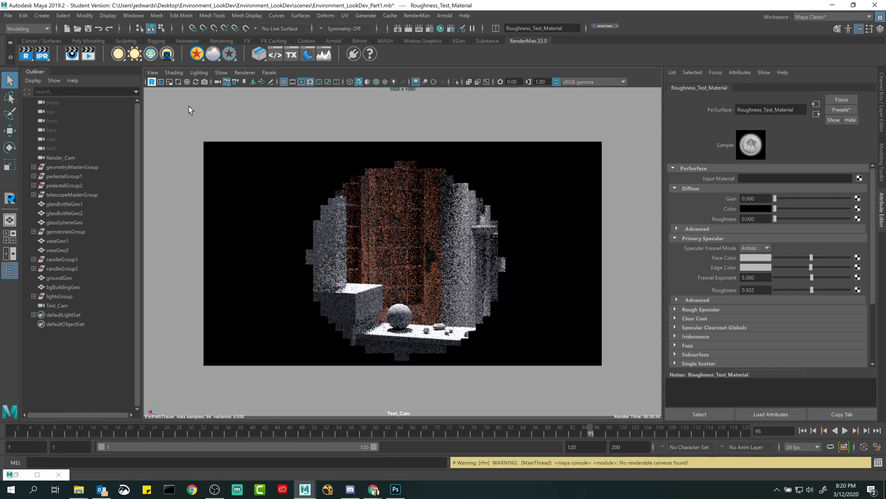
left_click(178, 82)
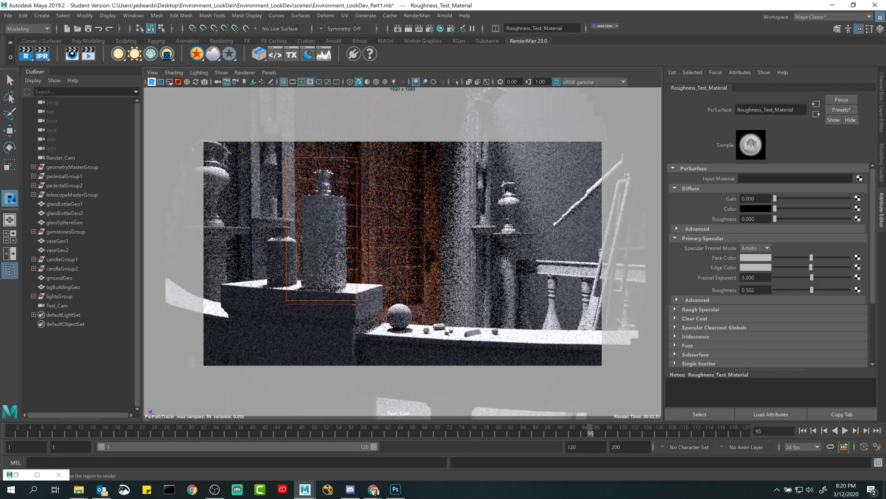
left_click_drag(286, 157, 359, 308)
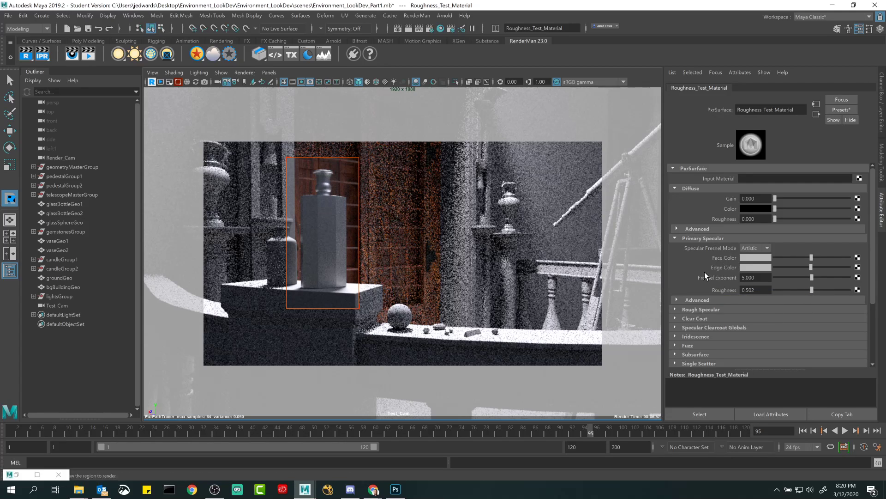
- Try a diffuse-only look with specular roughness 0, diffuse gain 0.641, a light diffuse color, and black specular face and edge colors
left_click_drag(812, 289, 855, 290)
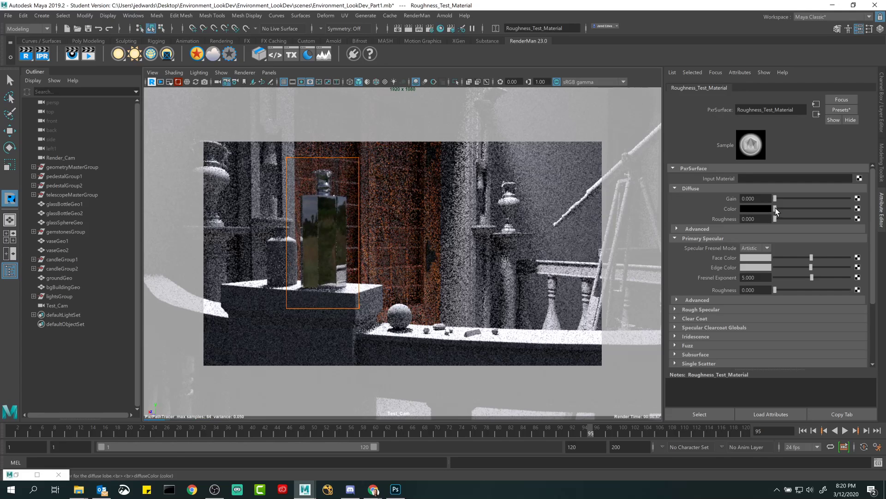
left_click_drag(775, 209, 827, 209)
left_click_drag(811, 257, 736, 267)
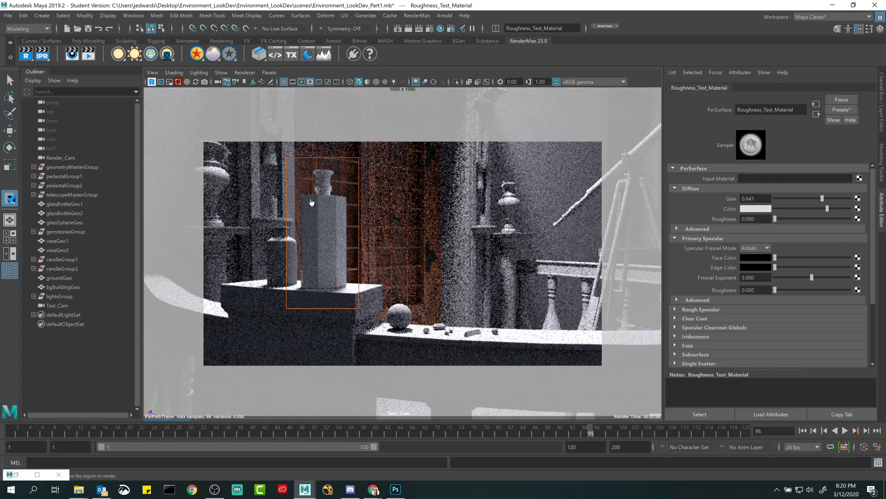
- Make the material specular only, with black diffuse at gain 0, mid-grey face and edge colors, and specular roughness 0.522
left_click_drag(802, 200, 775, 198)
left_click_drag(827, 209, 775, 208)
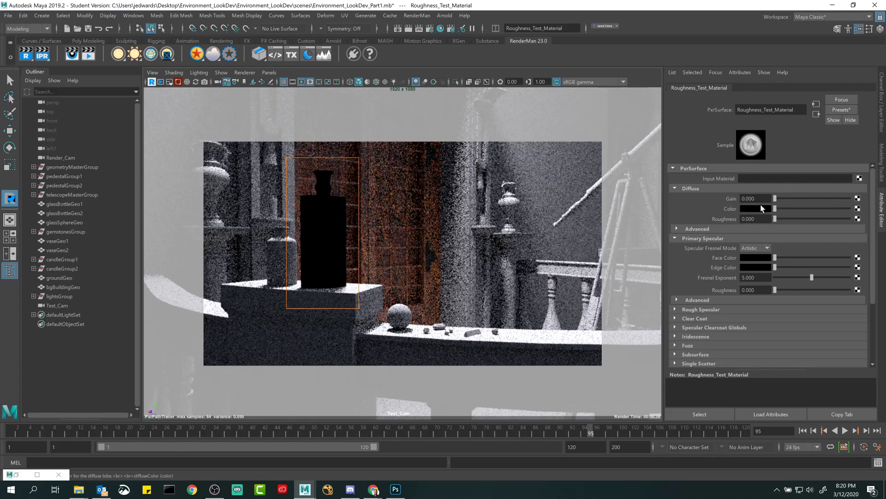
left_click_drag(775, 257, 854, 291)
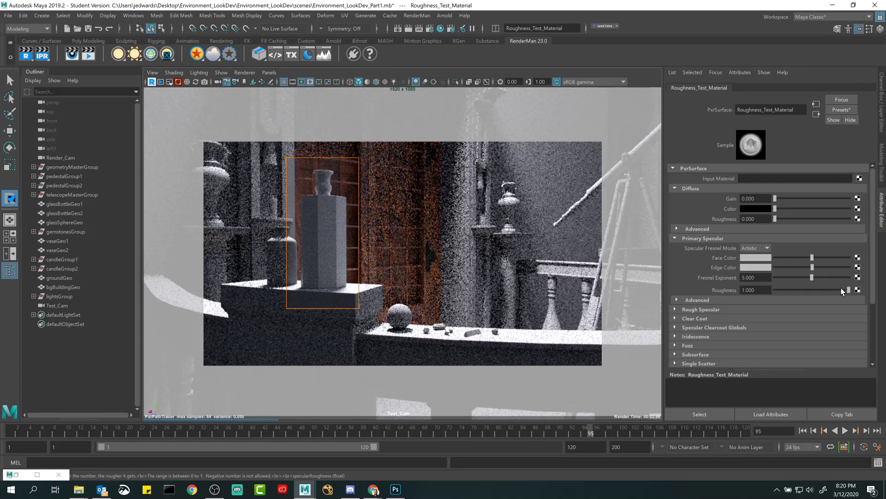
left_click_drag(817, 290, 813, 290)
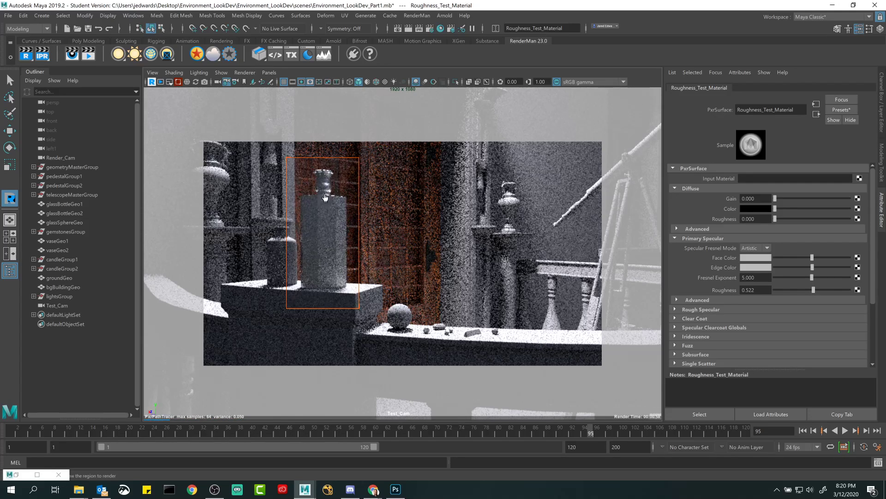
- Switch to Photoshop to view wall_texture.psd and return to Maya
left_click(395, 490)
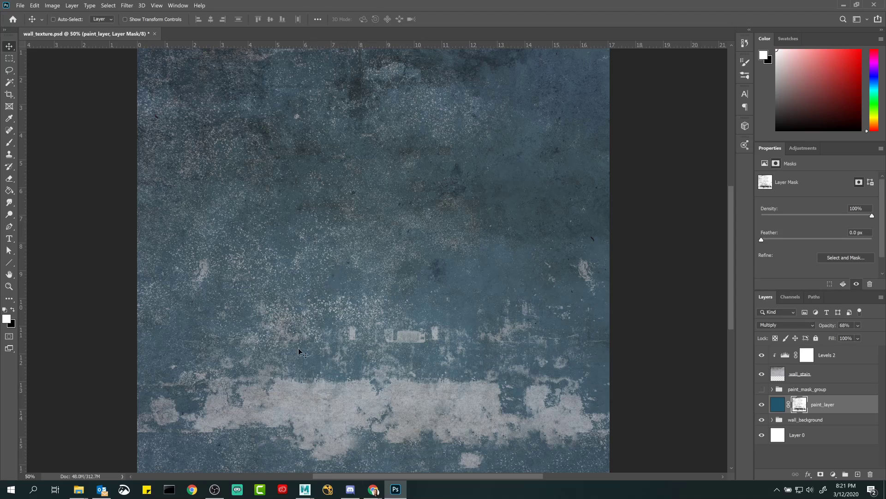
mouse_move(308, 489)
left_click(362, 450)
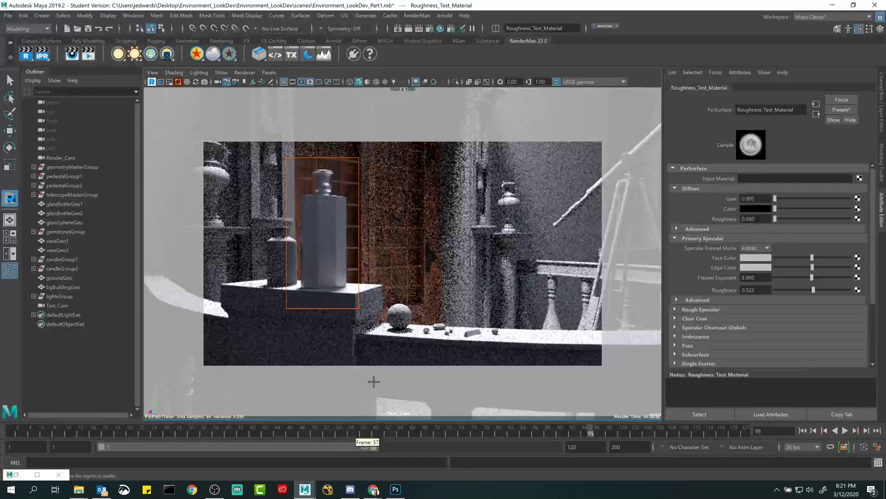
- Restore the Hypershade clear of the Attribute Editor and highlight the test material's specular roughness value for inspection
left_click(37, 474)
left_click_drag(403, 45, 489, 408)
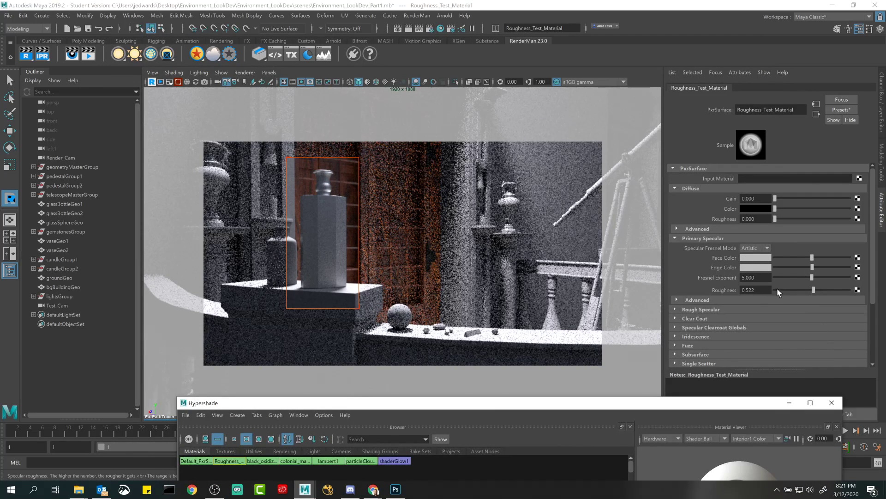
left_click_drag(756, 289, 741, 289)
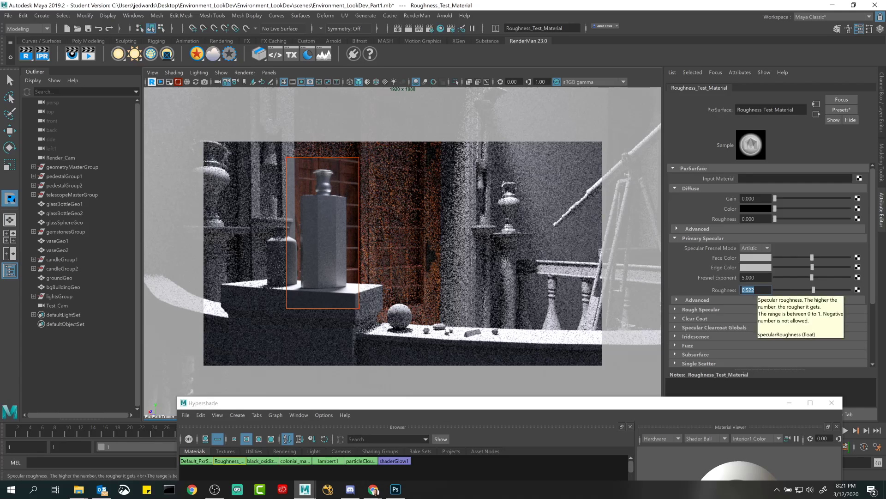
left_click(755, 289)
double_click(755, 290)
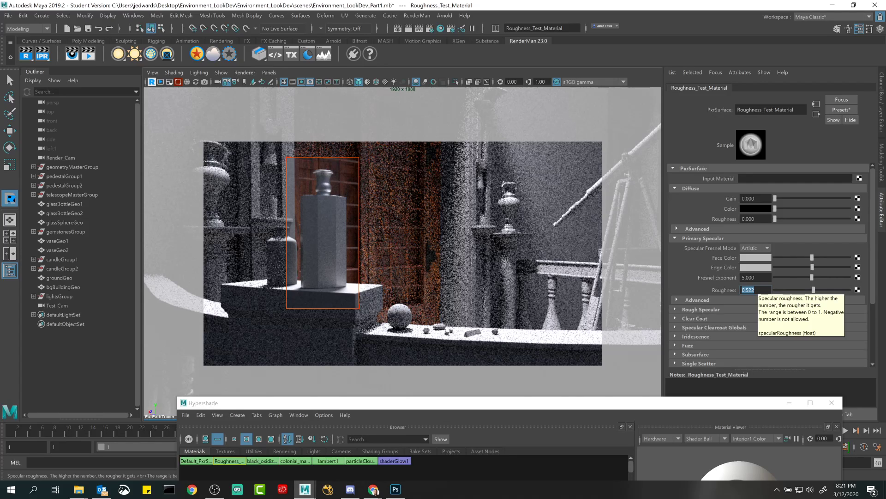
- Create a Maya checker texture node in the Hypershade graph beside the test material
left_click_drag(536, 407, 491, 45)
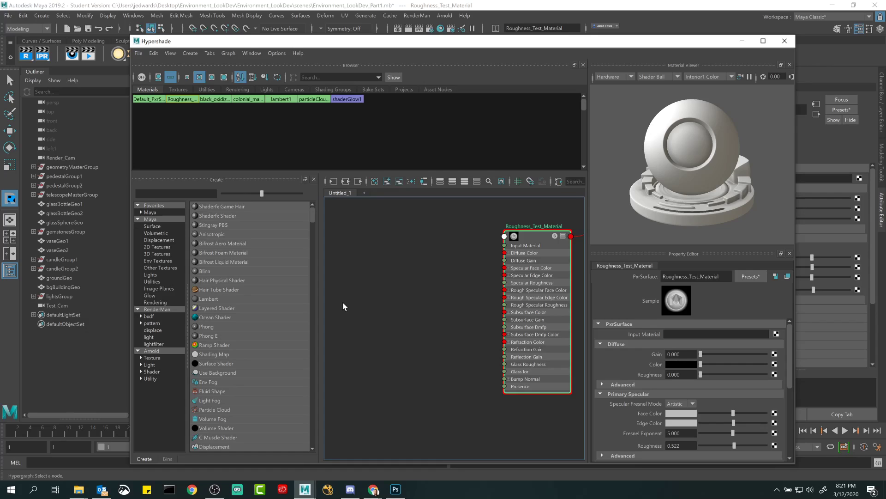
key("Tab")
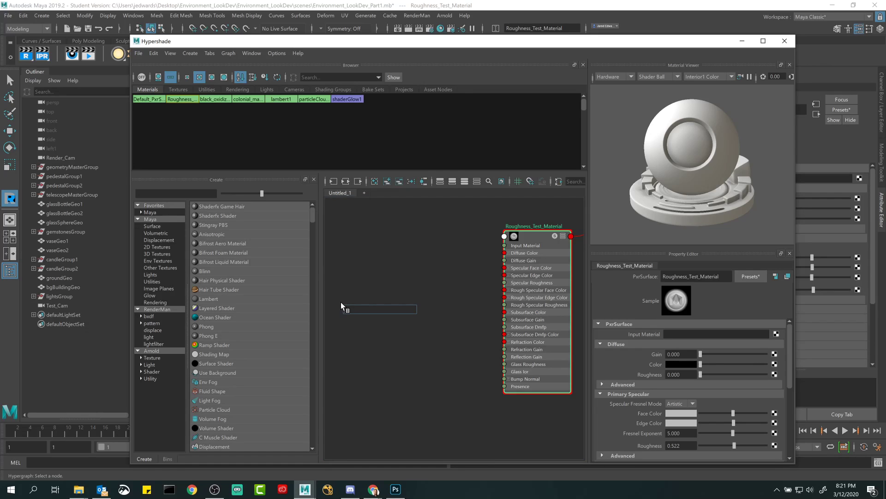
type("checker")
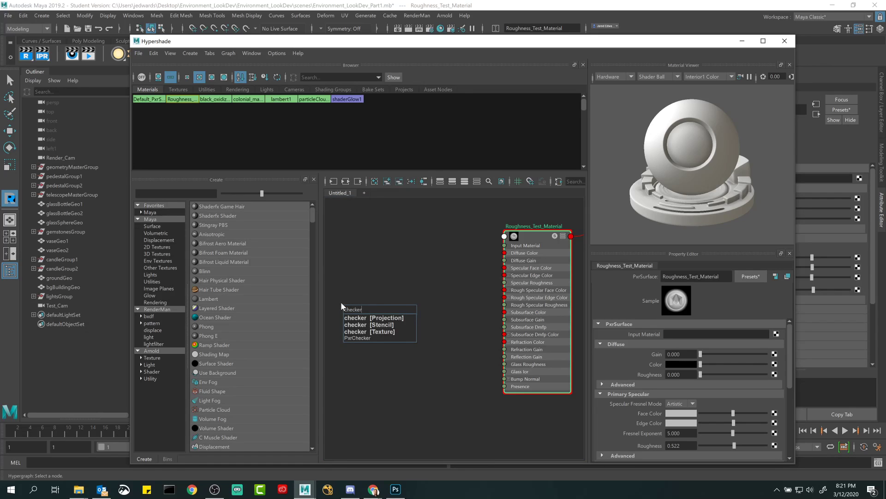
key("Down")
key("Down")
key("Down")
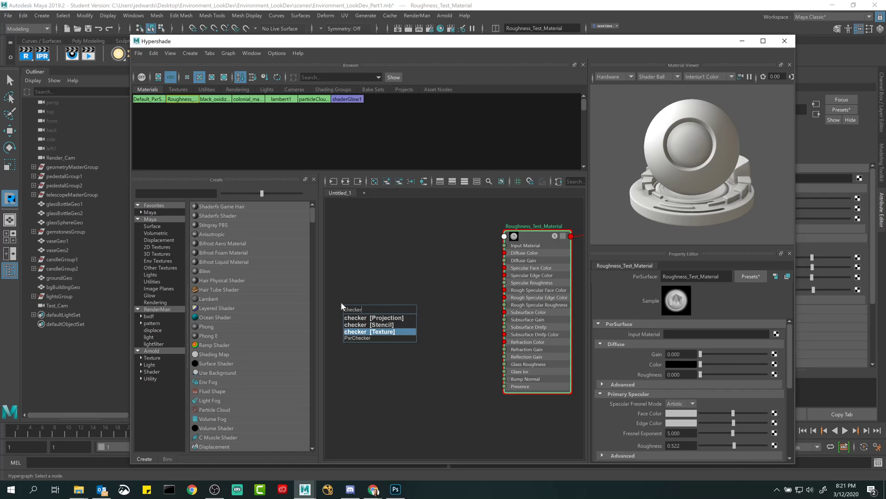
key("Return")
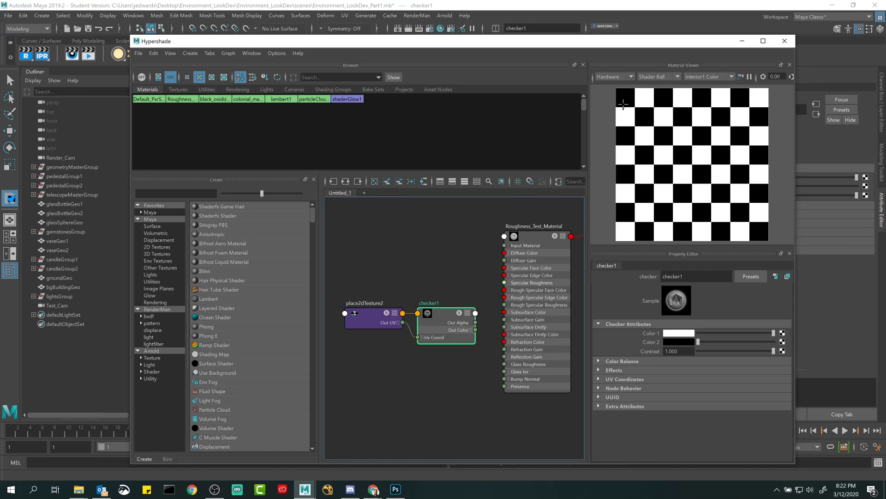
- Reposition the checker and its placement node beside the material, and enable Alpha Is Luminance in the checker's Color Balance settings
left_click(426, 276)
left_click_drag(426, 272, 387, 344)
left_click_drag(457, 335, 421, 303)
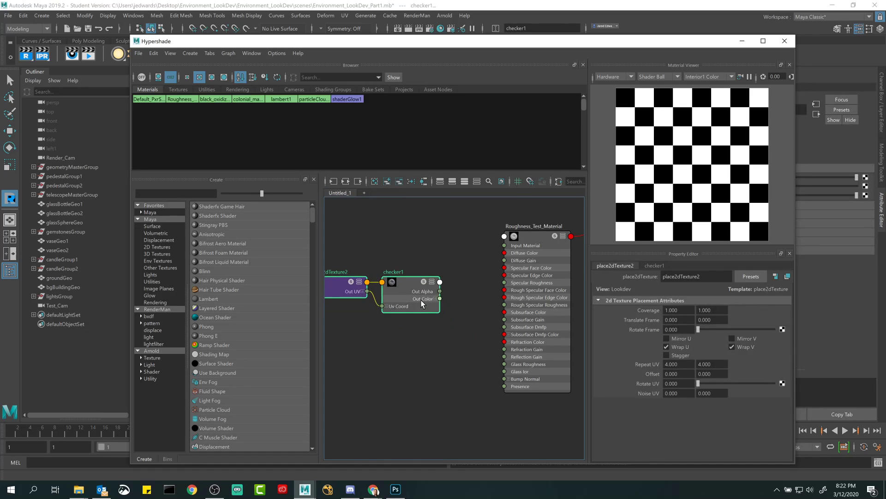
left_click(426, 319)
middle_click_drag(425, 316, 437, 321, "alt")
left_click(429, 313)
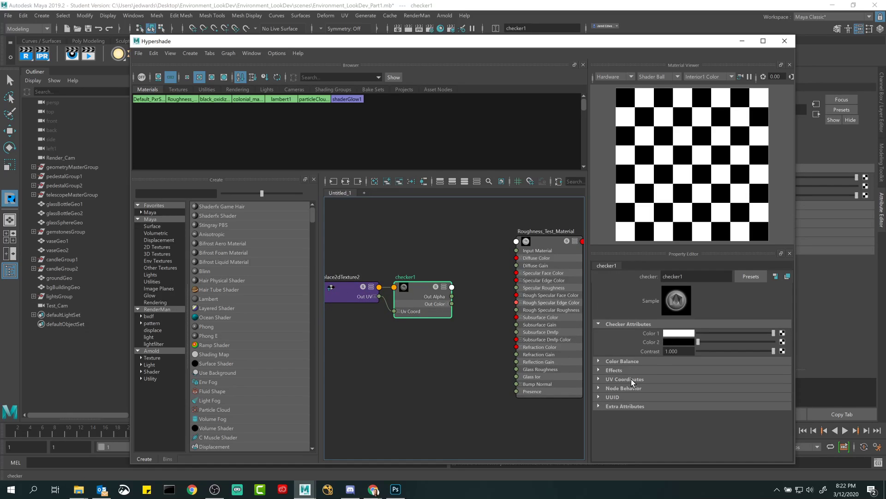
left_click(631, 363)
left_click(666, 415)
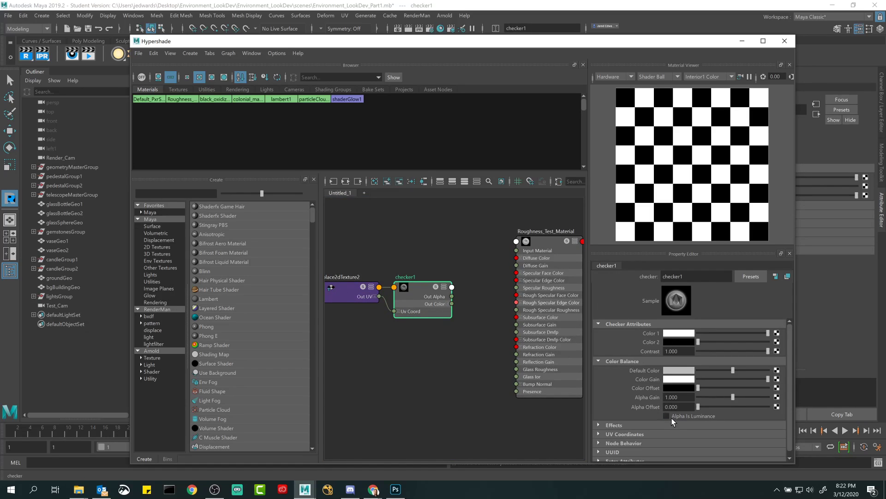
- Move the Hypershade aside and select the Roughness_Test_Material node to examine its specular roughness input against the checker's outputs
middle_click_drag(455, 316, 463, 313, "alt")
scroll(457, 325, "up", 1)
scroll(463, 336, "down", 2)
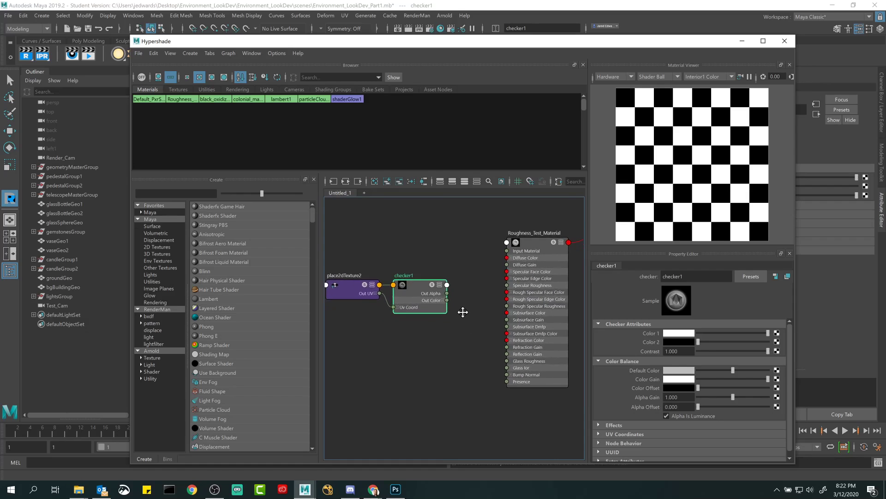
scroll(447, 277, "up", 2)
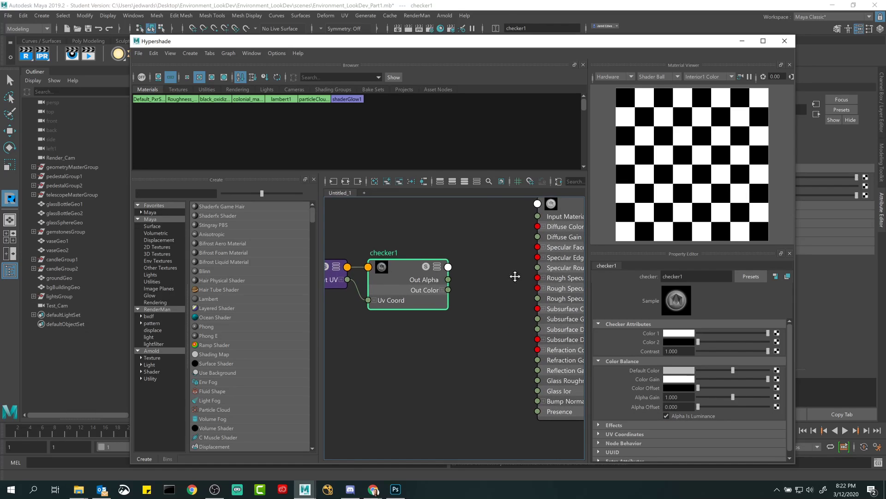
middle_click_drag(514, 275, 471, 277, "alt")
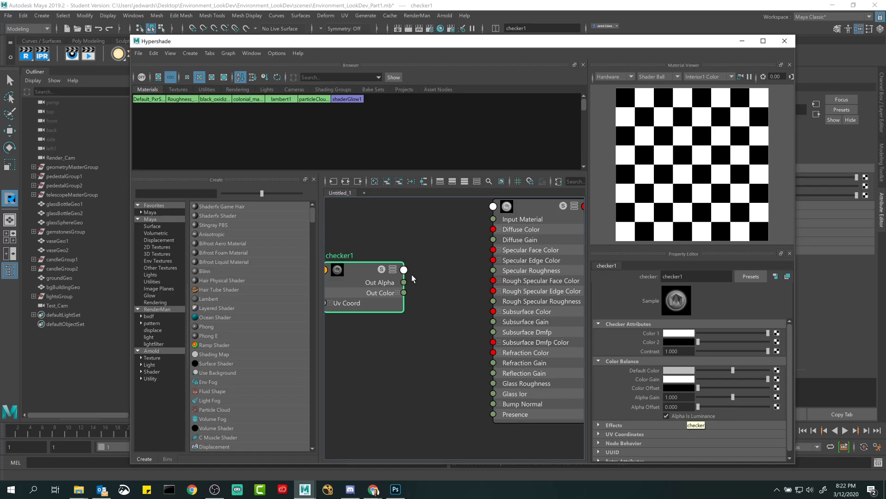
middle_click_drag(413, 277, 404, 307, "alt")
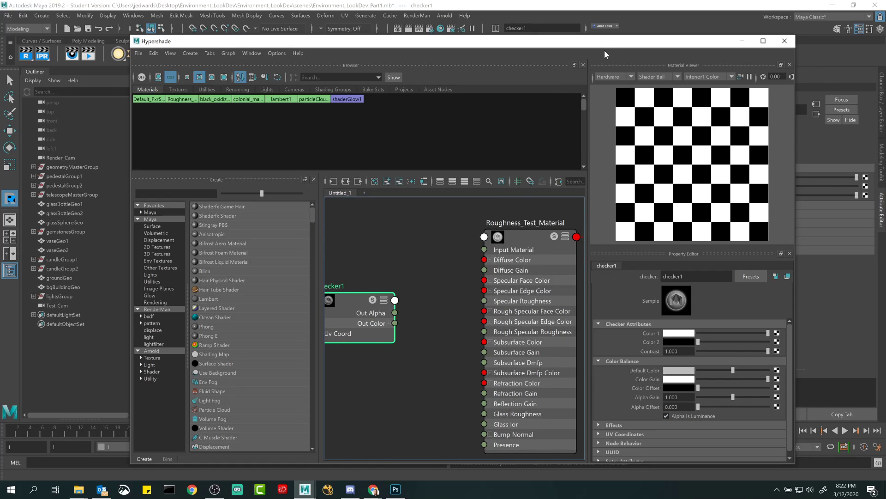
left_click_drag(606, 41, 436, 29)
left_click(356, 237)
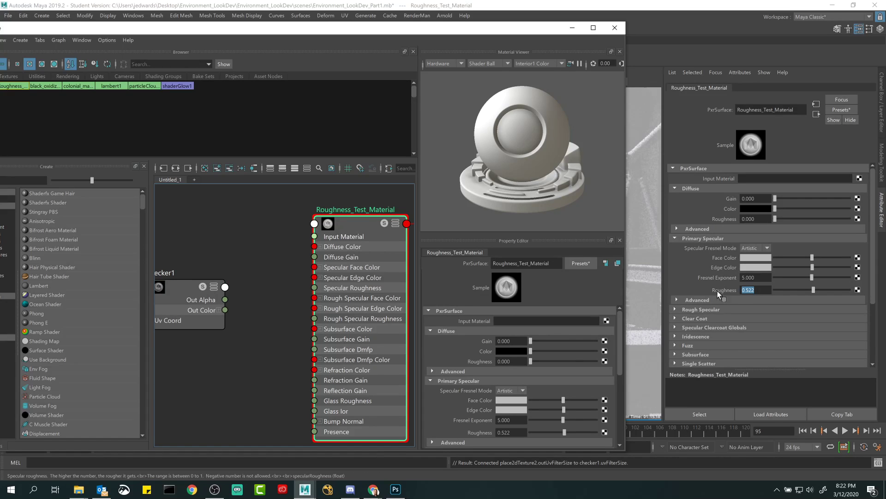
middle_click_drag(287, 271, 283, 275, "alt")
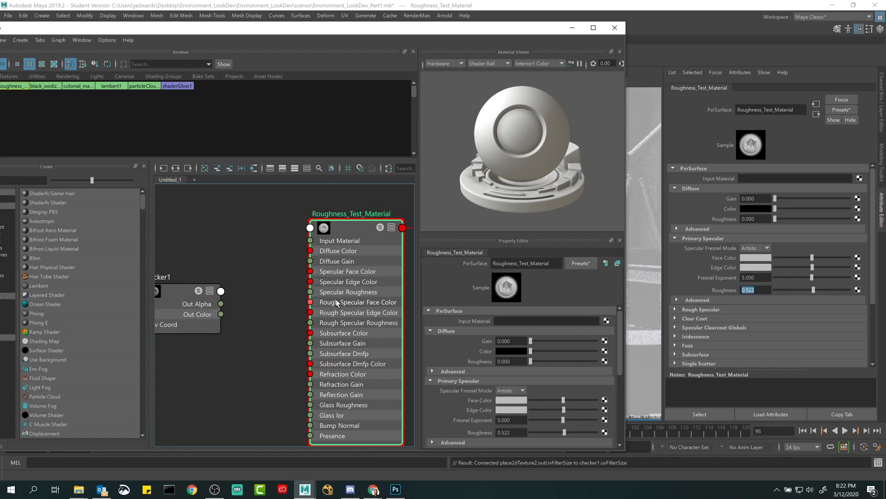
- Expand the checker's Out Color channels and try to connect Out Color to the test material's Specular Roughness input
left_click_drag(251, 307, 215, 317)
left_click(215, 314)
left_click(216, 314)
left_click(215, 314)
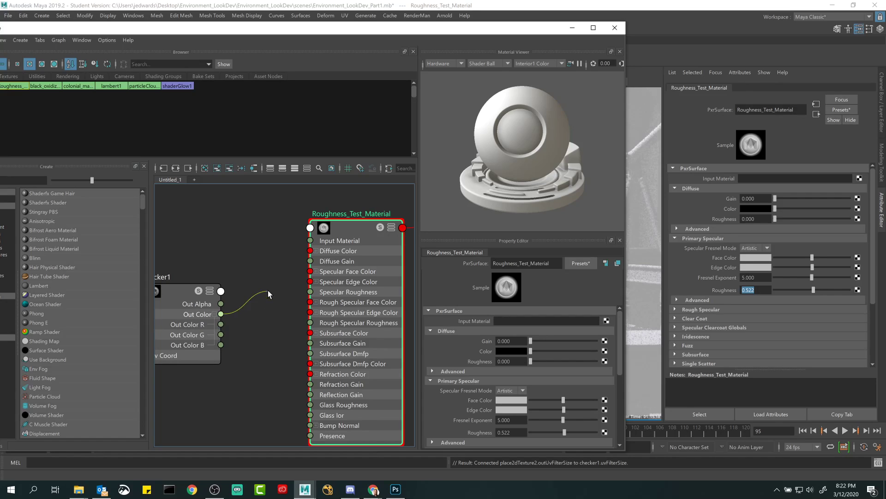
left_click_drag(265, 309, 308, 292)
left_click(216, 314)
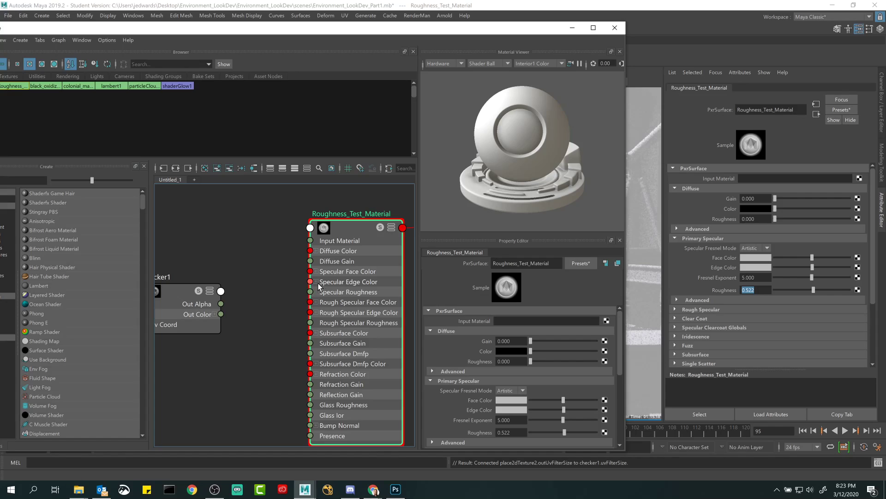
- Expand the material's Specular Edge Color and the checker's Out Color to compare their R, G and B components
left_click(316, 282)
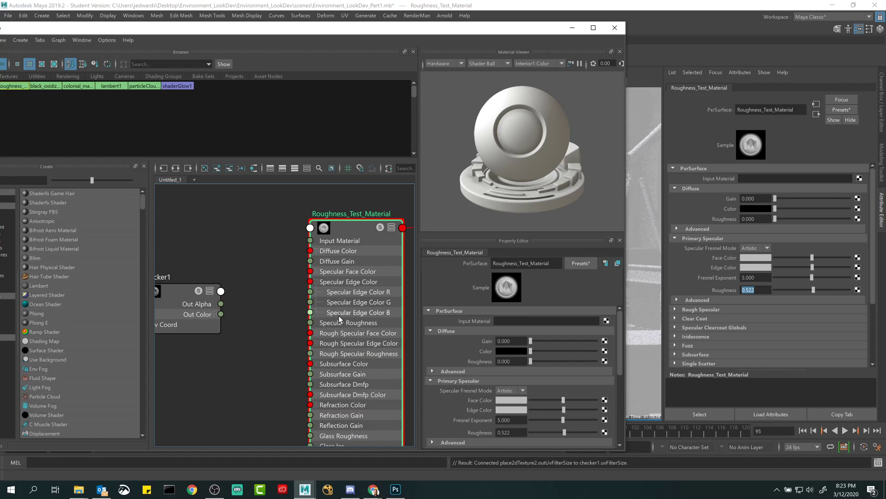
left_click_drag(219, 313, 315, 292)
left_click(215, 315)
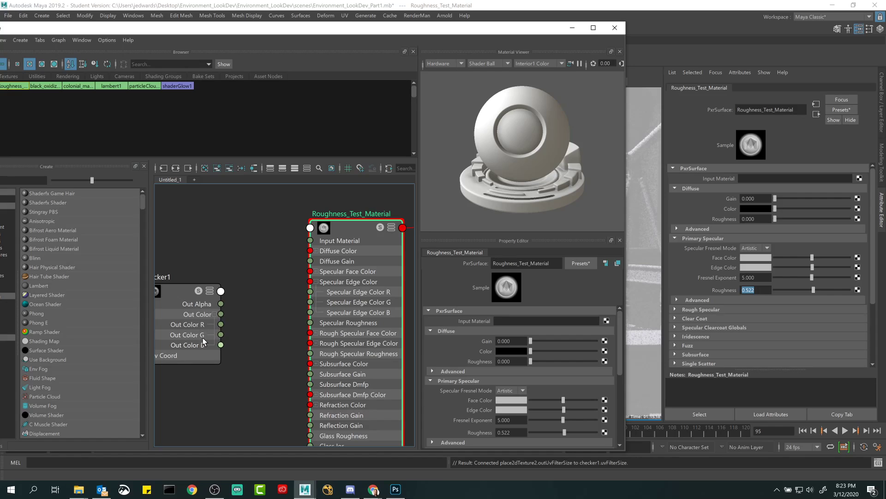
mouse_move(220, 314)
left_mouse_down()
mouse_move(296, 299)
mouse_move(226, 317)
left_mouse_up()
left_click(242, 309)
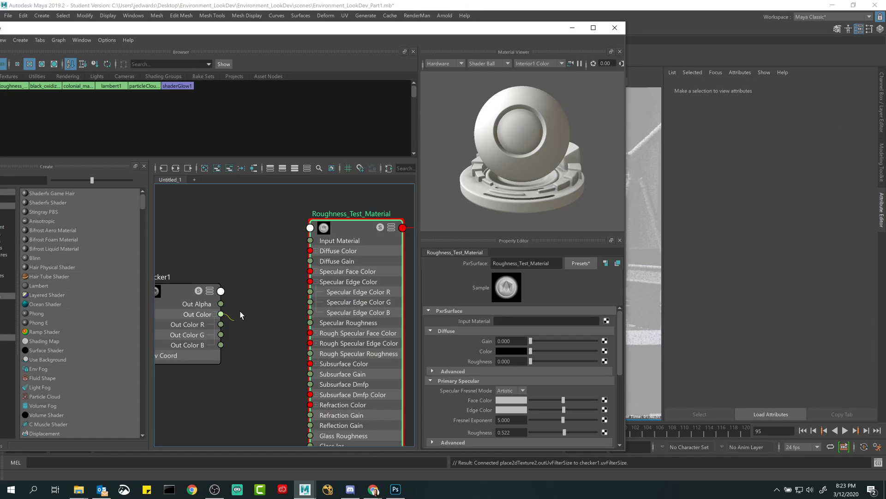
- Collapse the expanded color channels and connect the checker's Out Alpha to the test material's Specular Roughness
left_click(316, 281)
left_click(214, 314)
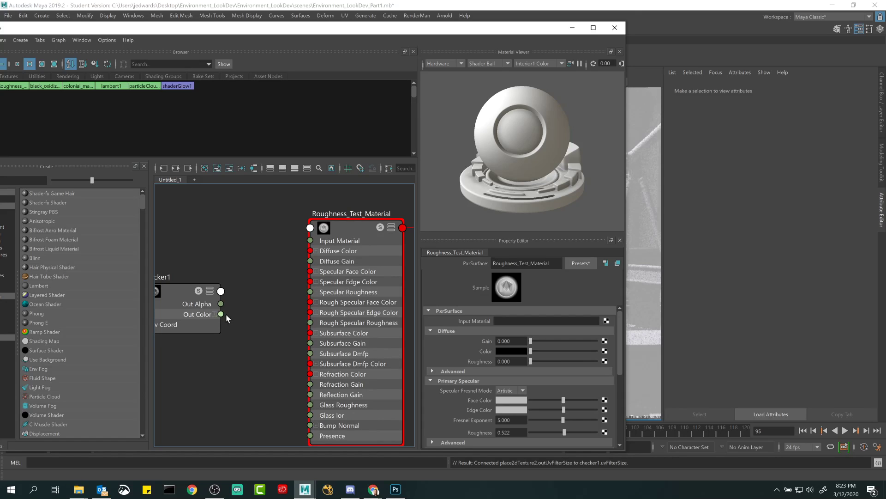
left_click_drag(255, 296, 310, 291)
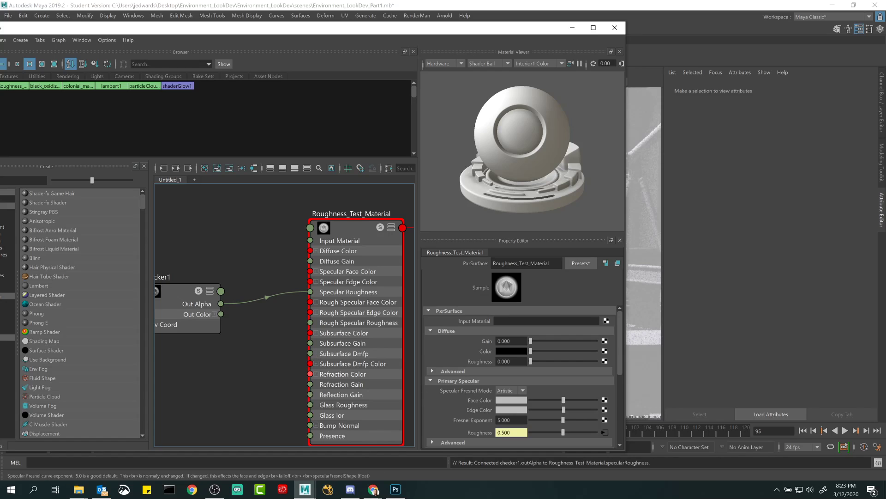
scroll(482, 417, "down", 1)
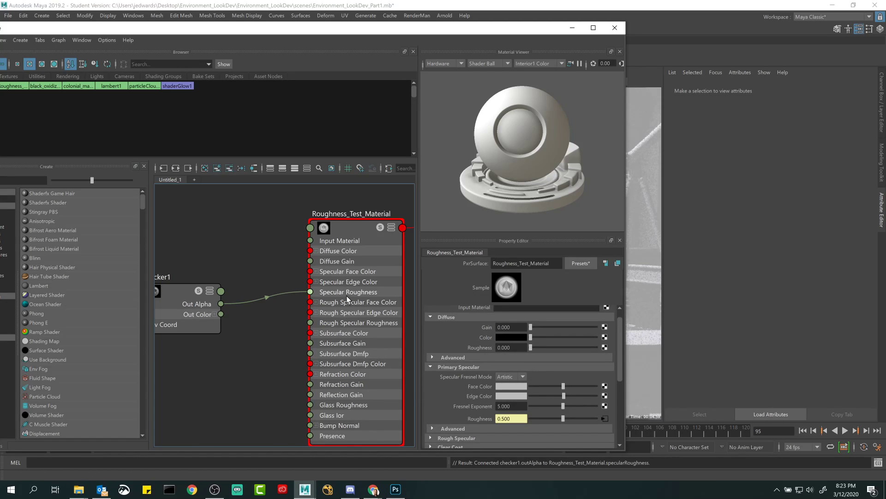
- Select the checker node and solo it to preview its pattern in the Material Viewer
middle_click_drag(245, 294, 317, 286, "alt")
left_click(252, 291)
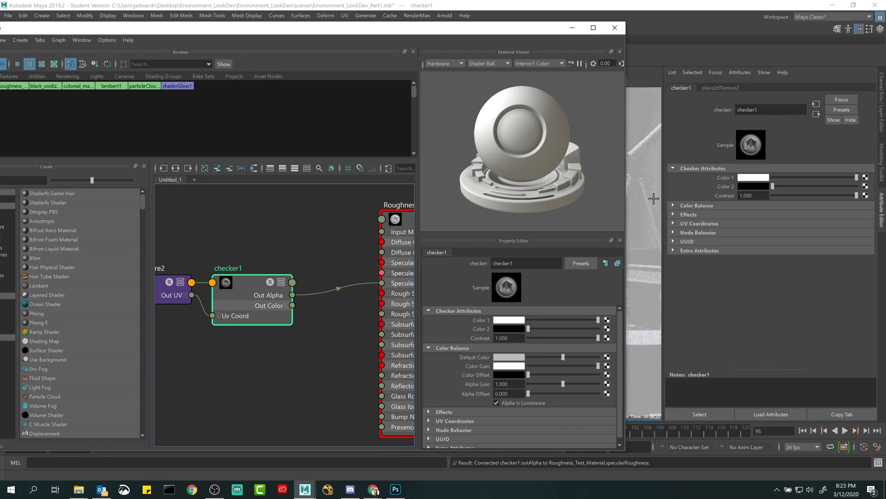
left_click(251, 283)
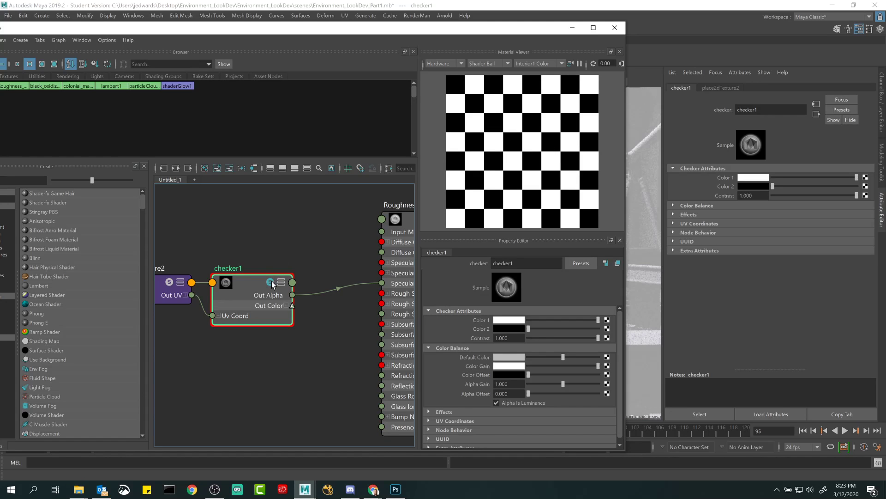
- Try red and darker values for the checker's Color 1 in the soloed preview, and return it to white
left_click(519, 320)
left_click(529, 318)
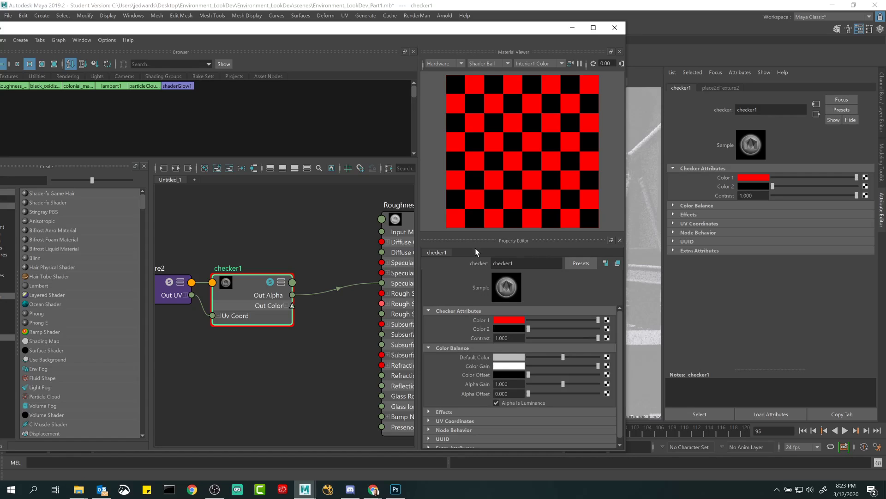
left_click_drag(597, 320, 527, 319)
left_click_drag(526, 320, 720, 320)
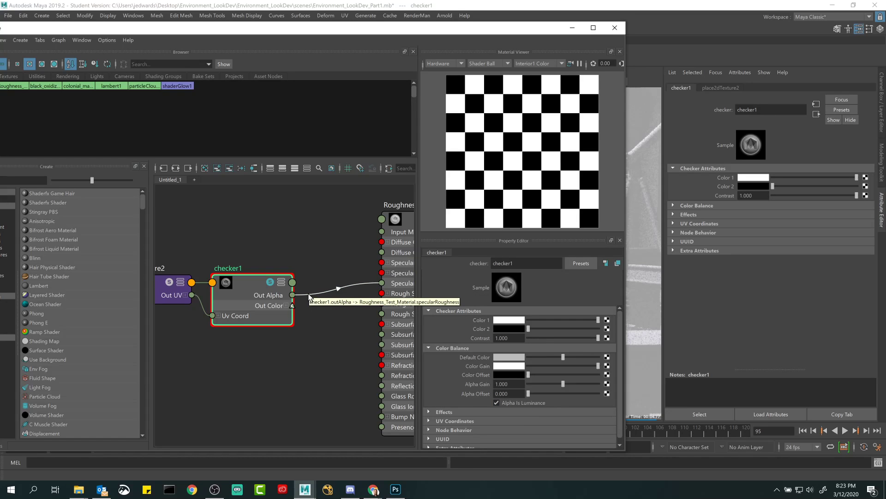
- Turn off the checker's solo preview and minimize the Hypershade to view the glass bottle in the render
left_click_drag(549, 28, 660, 61)
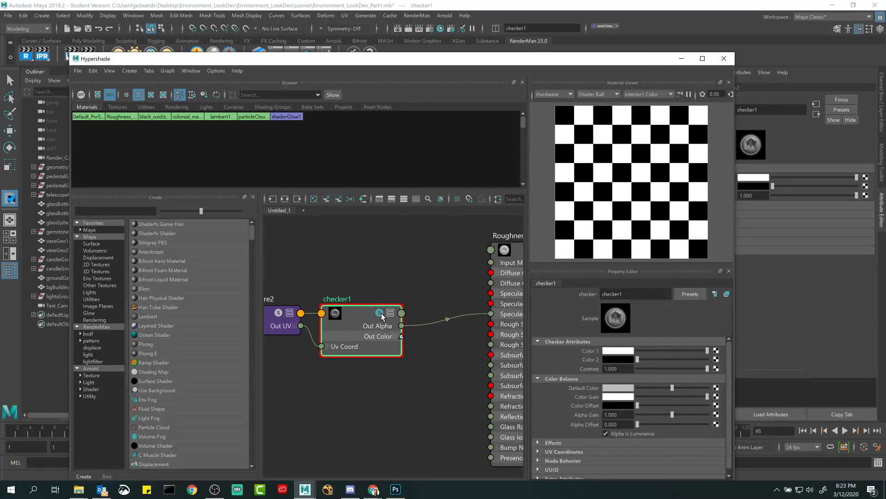
left_click(380, 313)
left_click(216, 487)
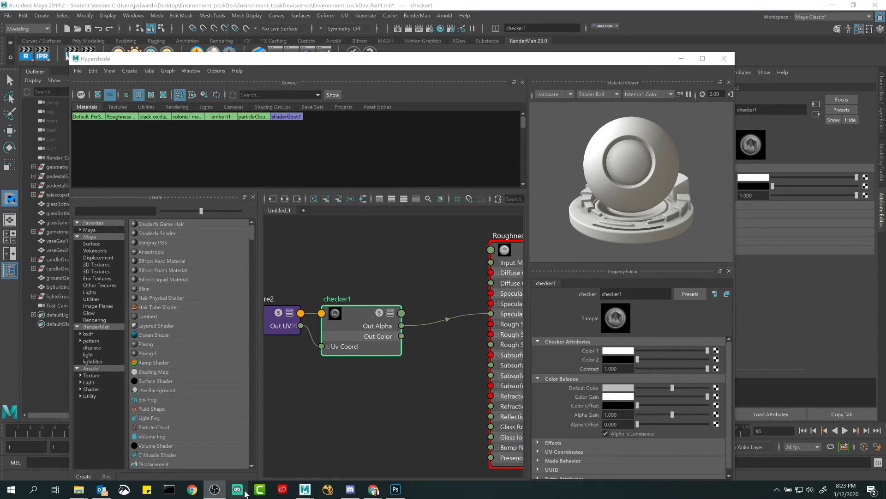
mouse_move(373, 489)
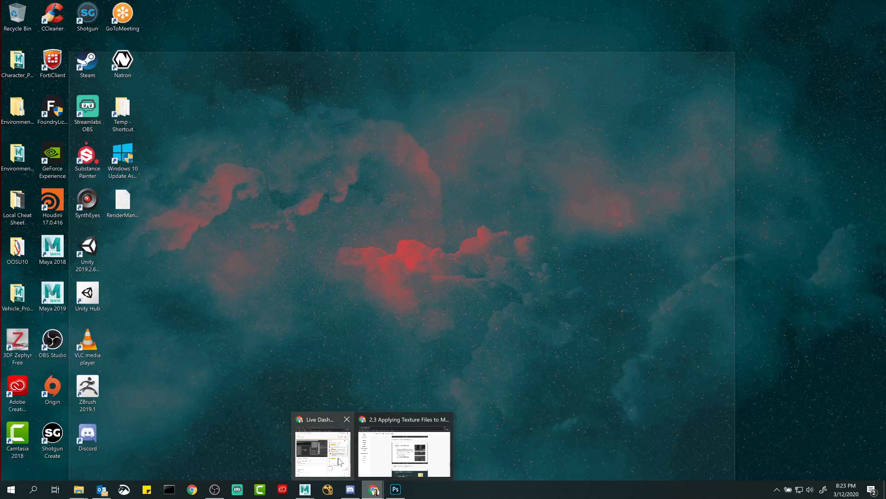
left_click(684, 59)
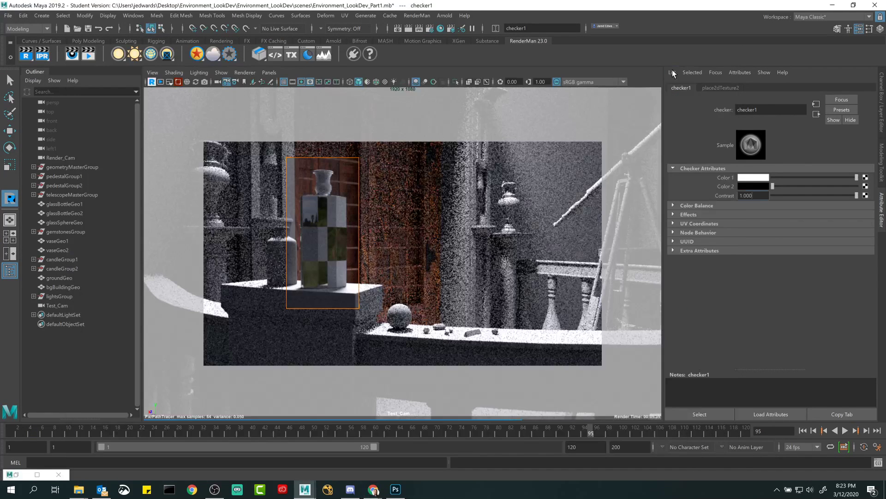
- Restore and reposition the Hypershade to compare the checker's attributes with the roughness pattern on the rendered bottle
left_click(16, 474)
left_click_drag(517, 68, 724, 179)
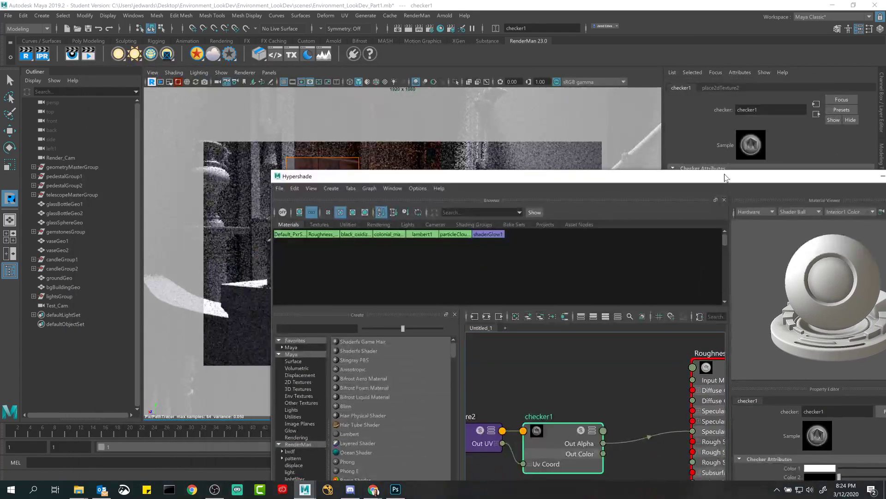
left_click_drag(622, 179, 548, 93)
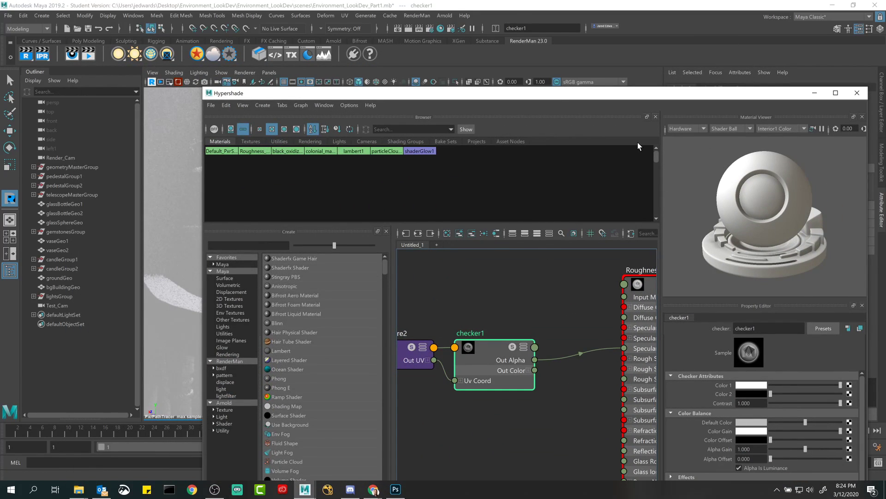
left_click_drag(664, 95, 536, 240)
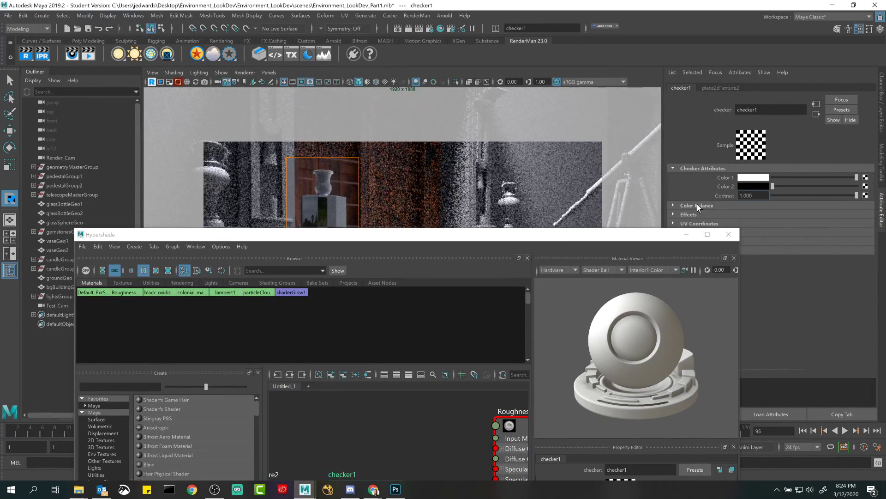
left_click(686, 234)
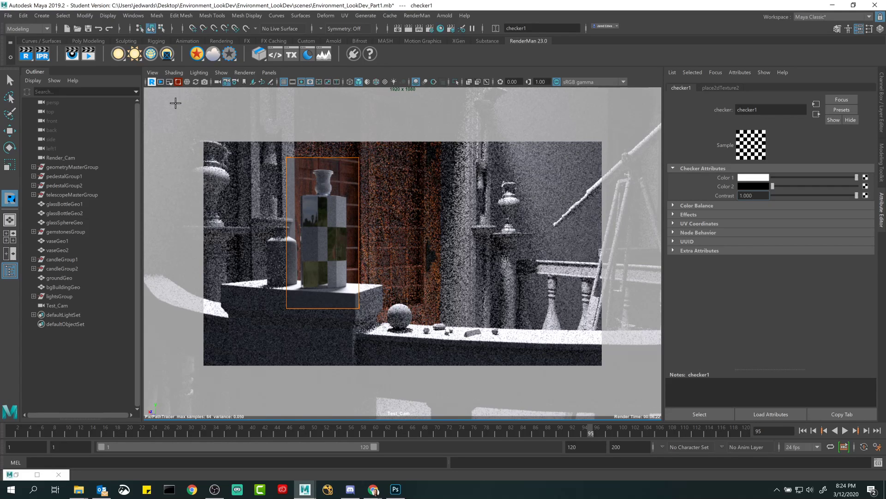
left_click(16, 474)
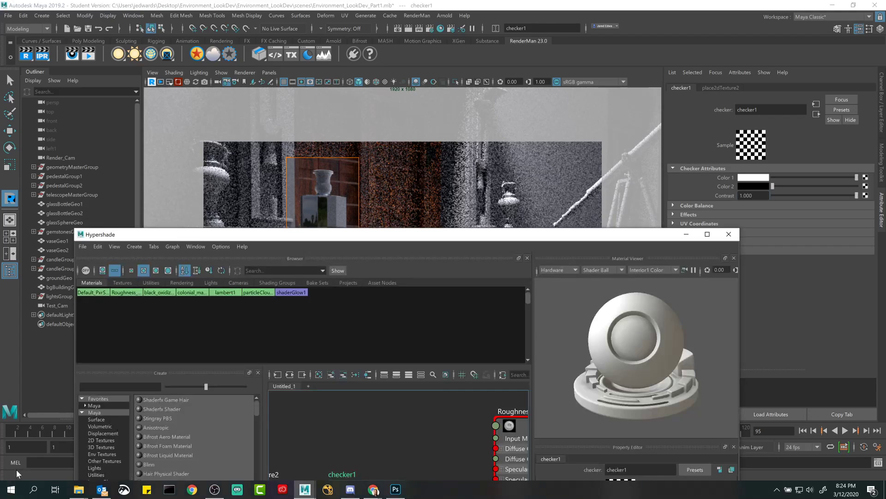
- Select the checker's 2D placement node and set its Repeat UV to 8 by 8
left_click_drag(443, 234, 433, 170)
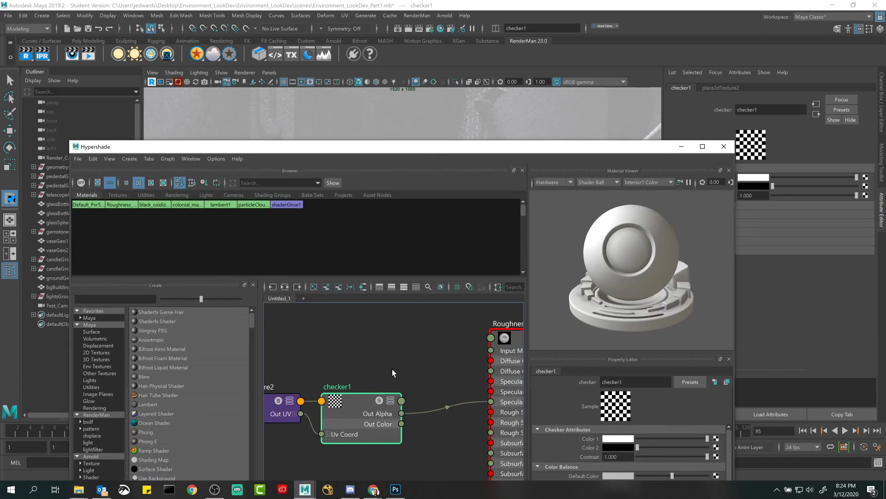
scroll(594, 429, "down", 1)
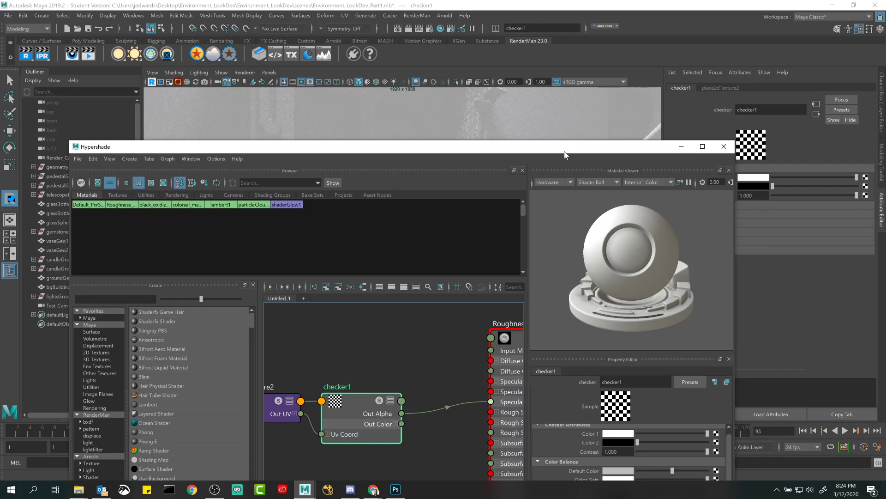
left_click_drag(564, 151, 563, 127)
middle_click_drag(371, 380, 431, 372, "alt")
left_click(332, 372)
left_click_drag(576, 129, 584, 385)
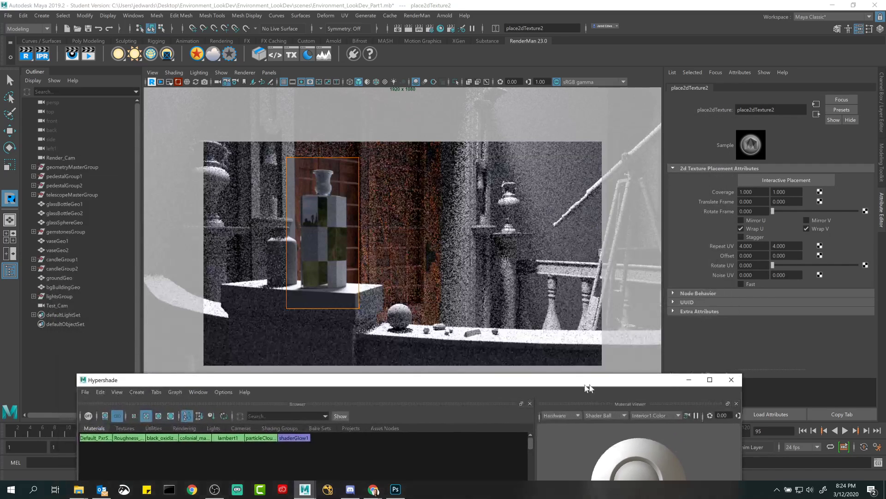
double_click(752, 245)
type("8")
key("Tab")
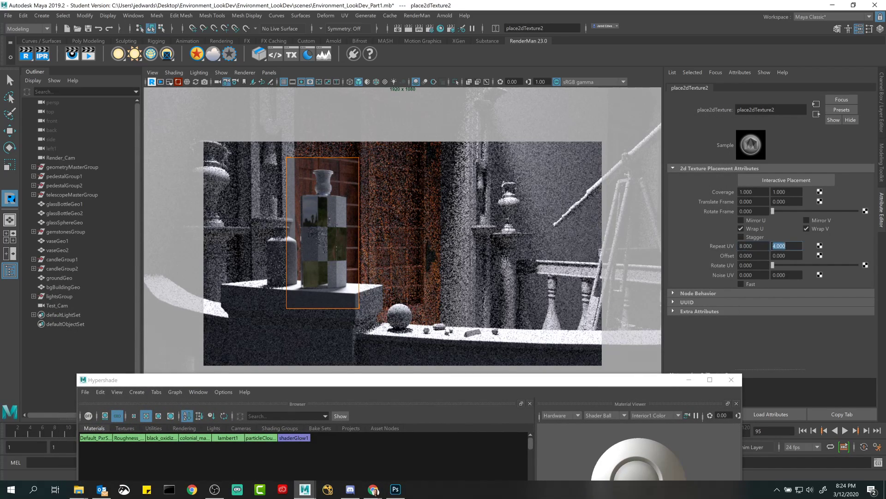
type("8")
key("Return")
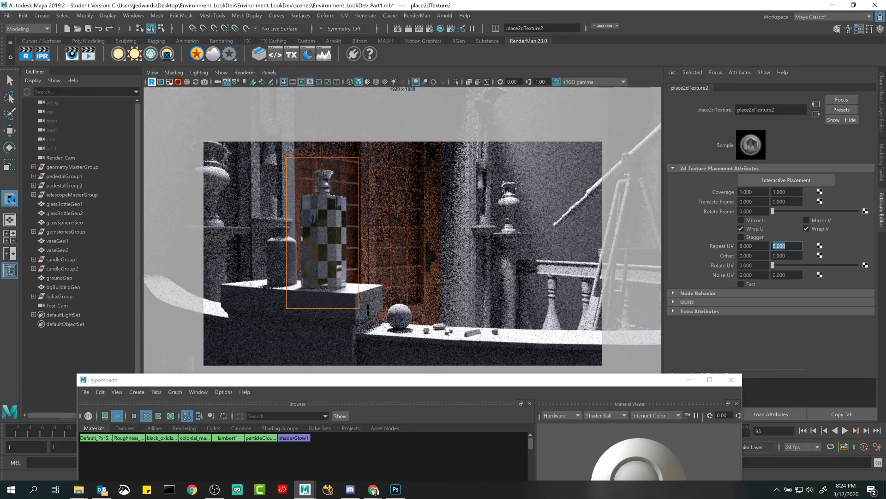
- Select the checker node, move the Hypershade clear of the rendered bottle, and refresh the checker's sample swatch
left_click_drag(469, 379, 459, 217)
left_click(421, 463)
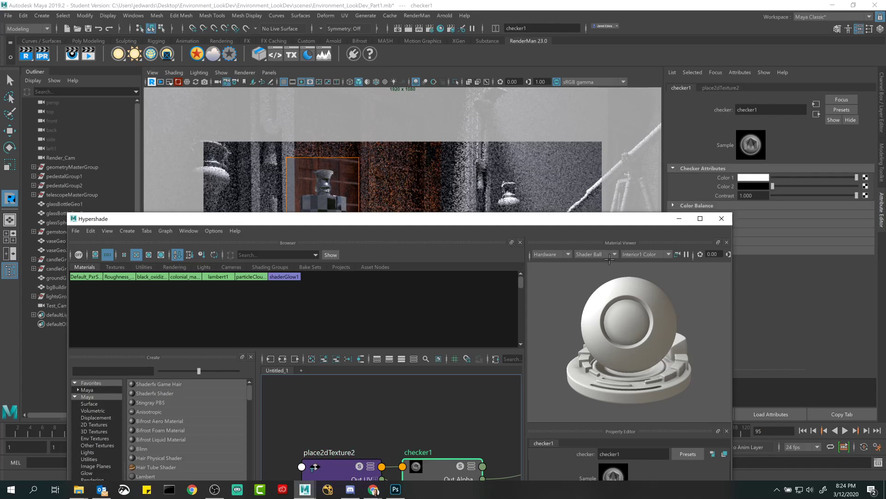
left_click_drag(613, 220, 613, 307)
left_click(765, 147)
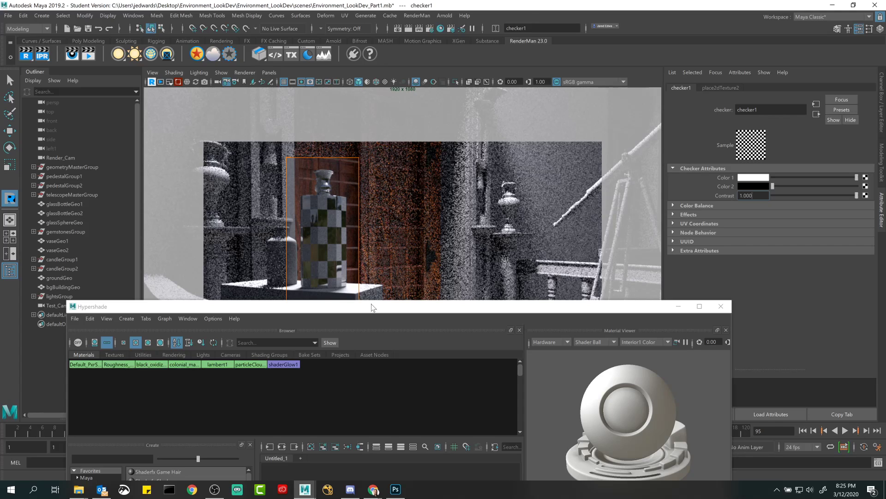
- Move the Hypershade beside the Attribute Editor and select Roughness_Test_Material to examine its connected specular roughness
left_click_drag(373, 307, 378, 244)
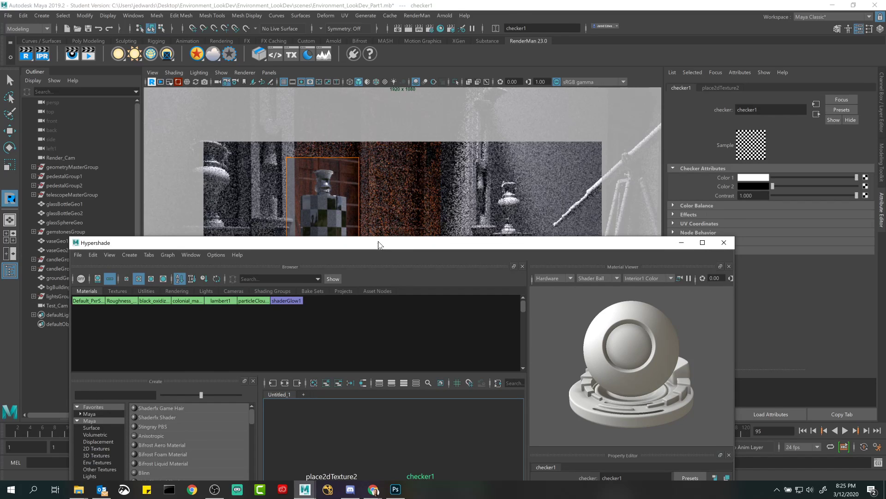
left_click_drag(378, 241, 366, 159)
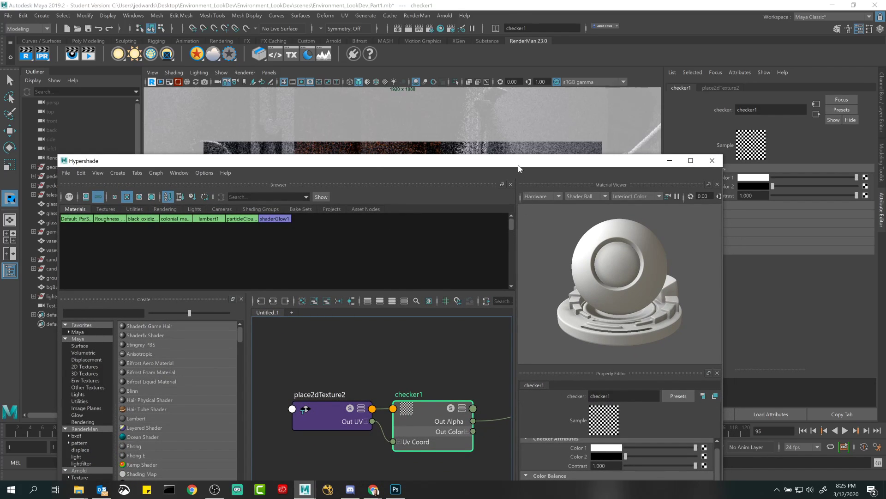
left_click_drag(519, 165, 490, 48)
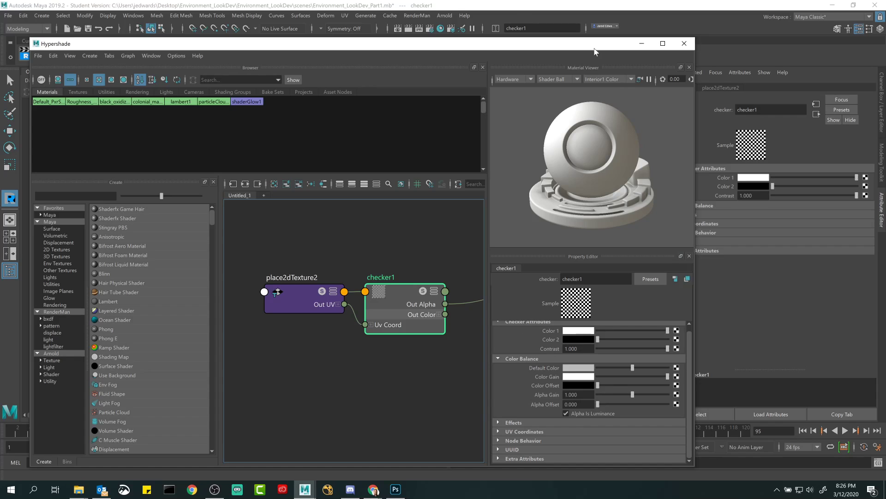
left_click_drag(594, 49, 471, 104)
middle_click_drag(325, 348, 191, 359, "alt")
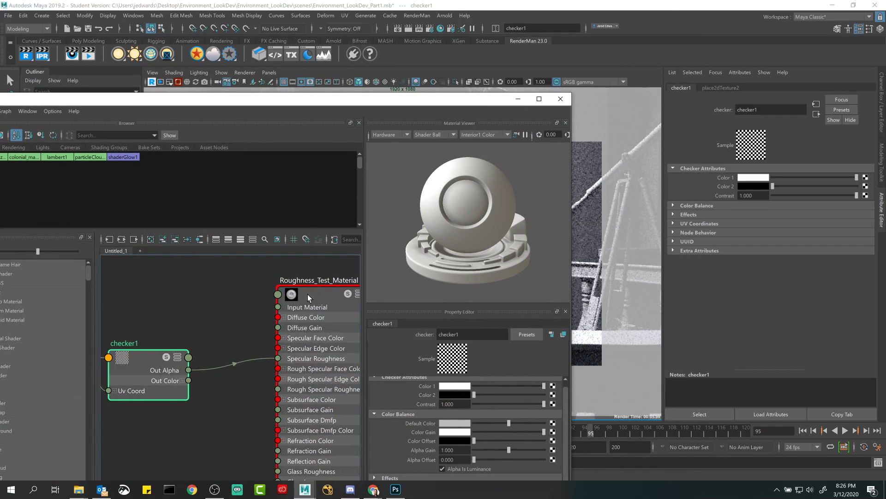
left_click(318, 295)
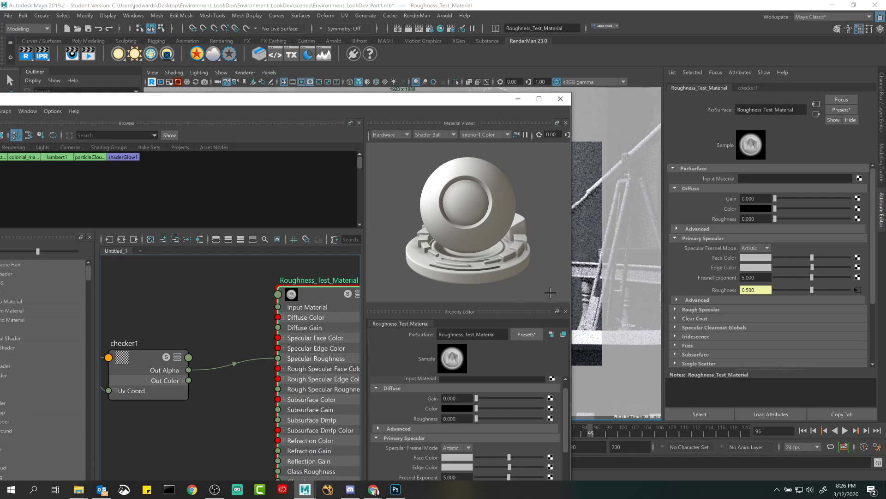
- Select the checker node again to examine its Color 1, Color 2 and Color Balance attributes
middle_click_drag(220, 297, 330, 262, "alt")
left_click(240, 325)
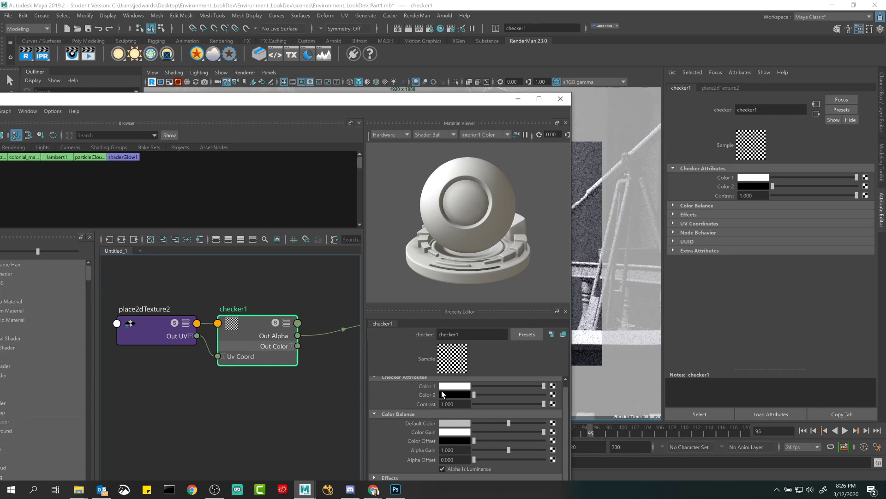
left_click_drag(390, 100, 396, 94)
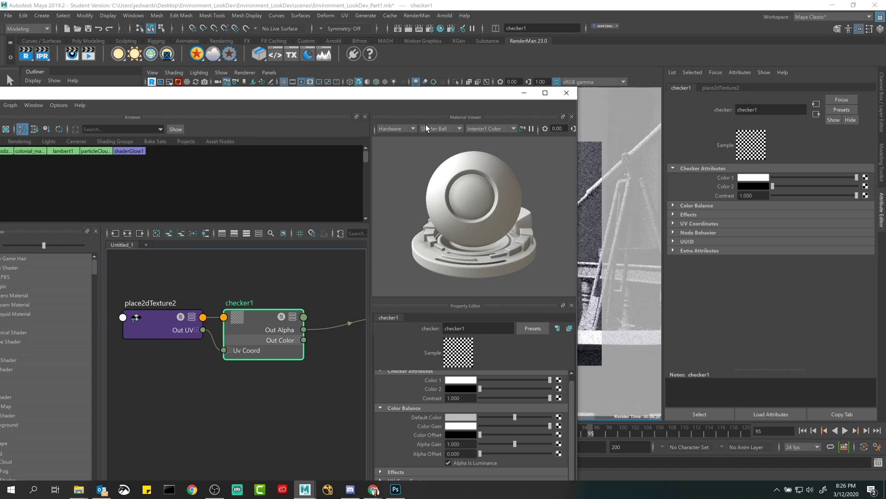
- Examine the checker's Color 1 and Color 2 values, reading Color 1 on the RGB 0 to 1.0 scale
left_click(750, 178)
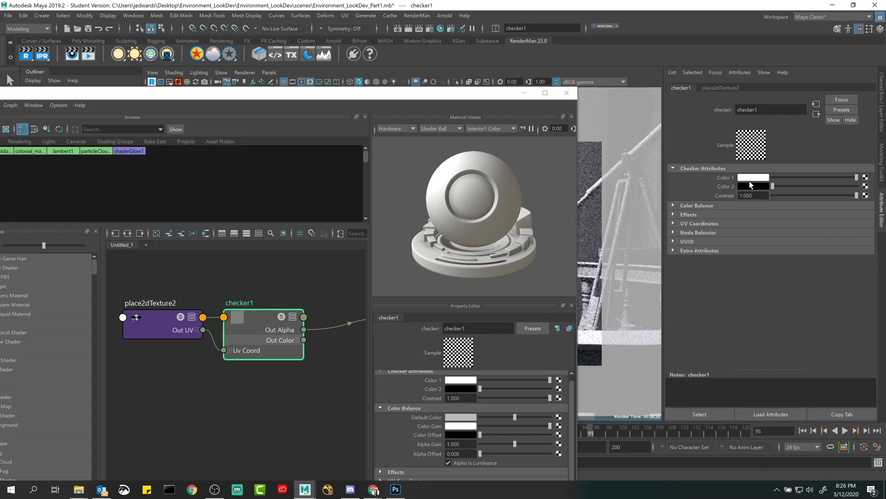
left_click(751, 181)
left_click(842, 245)
left_click(841, 255)
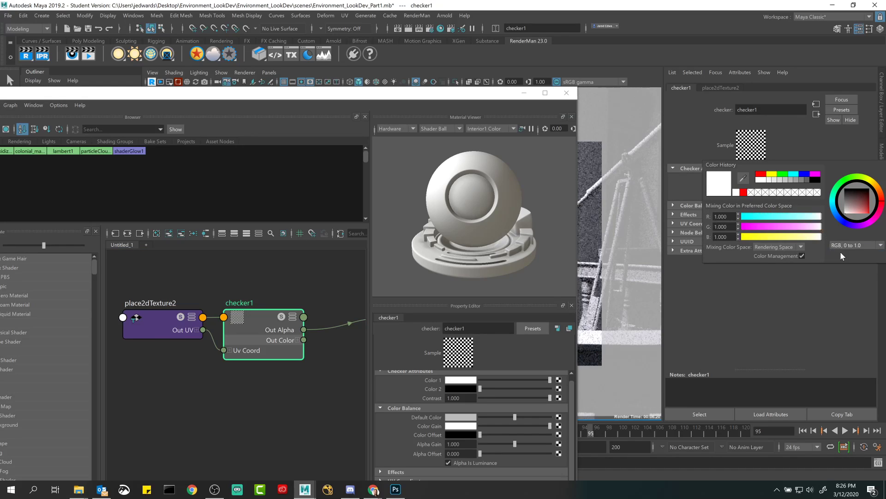
left_click(754, 177)
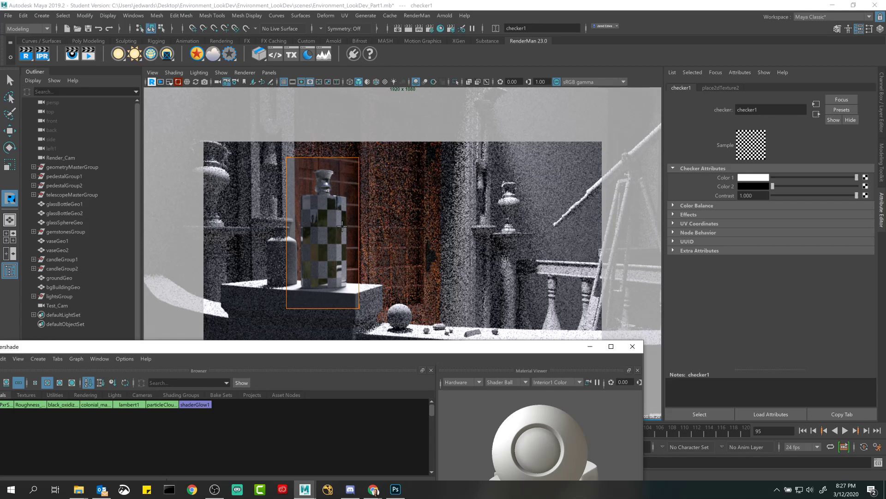
left_click(754, 187)
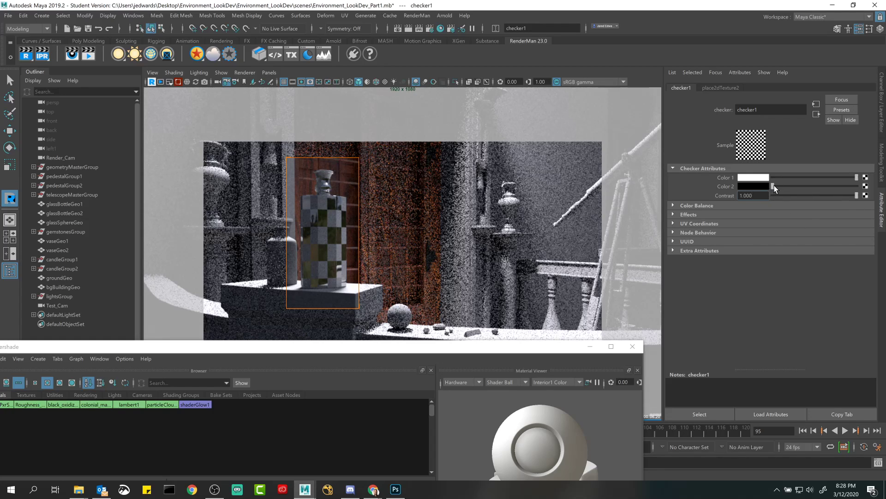
- Swap the checker's colors by setting Color 1 to black and Color 2 to white
left_click_drag(774, 185, 752, 185)
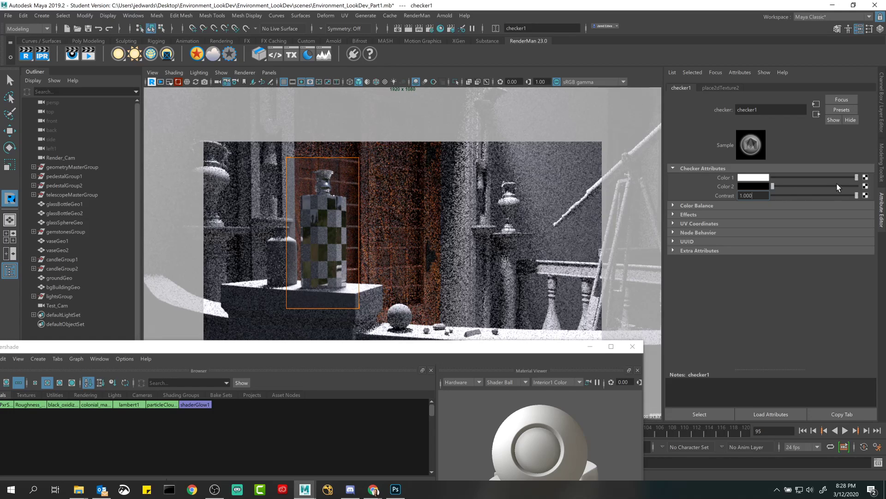
mouse_move(853, 180)
left_mouse_down()
mouse_move(801, 178)
mouse_move(865, 179)
left_mouse_up()
left_click_drag(837, 177, 873, 186)
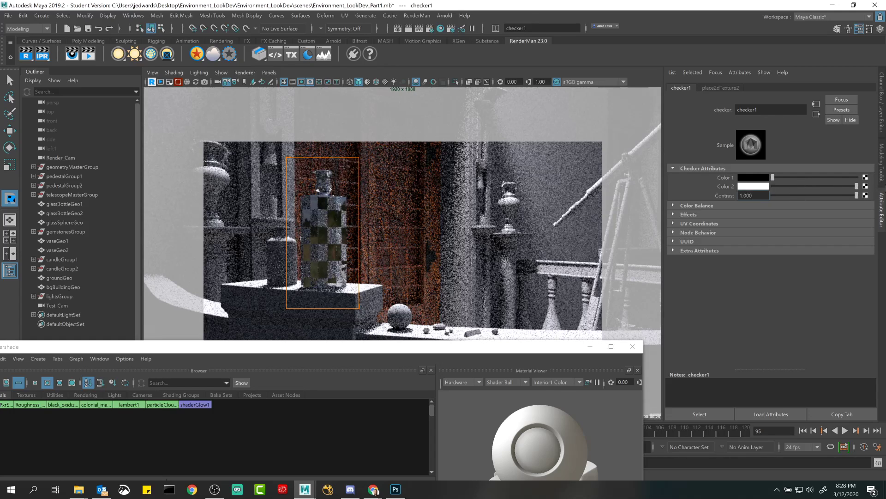
left_click_drag(787, 176, 739, 189)
left_click_drag(824, 177, 872, 188)
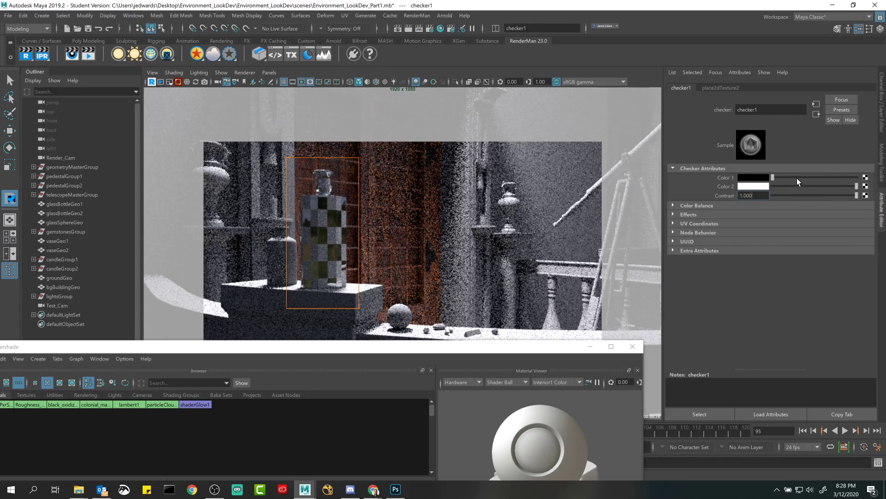
- Set the checker's Color 1 to a medium gray and Color 2 to a lighter gray
left_click_drag(797, 178, 794, 176)
left_click_drag(857, 186, 827, 186)
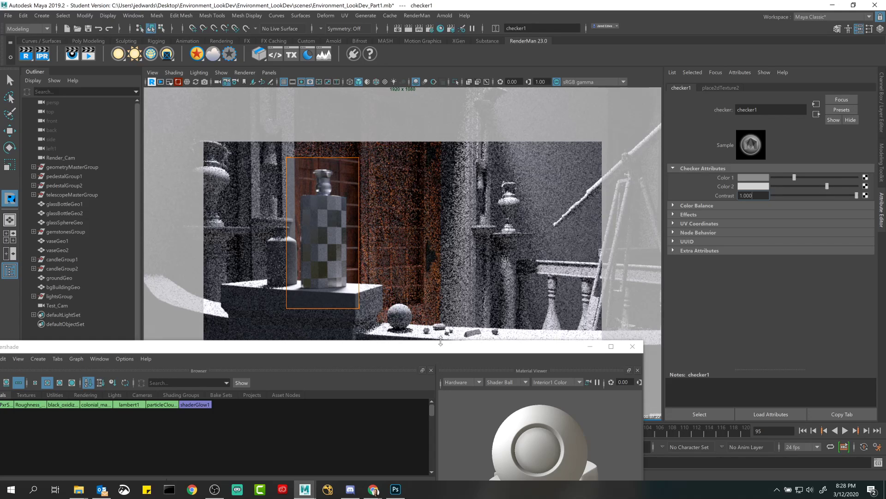
- Reposition the Hypershade over the viewport and switch to wall_texture.psd in Photoshop
left_click_drag(393, 347, 496, 114)
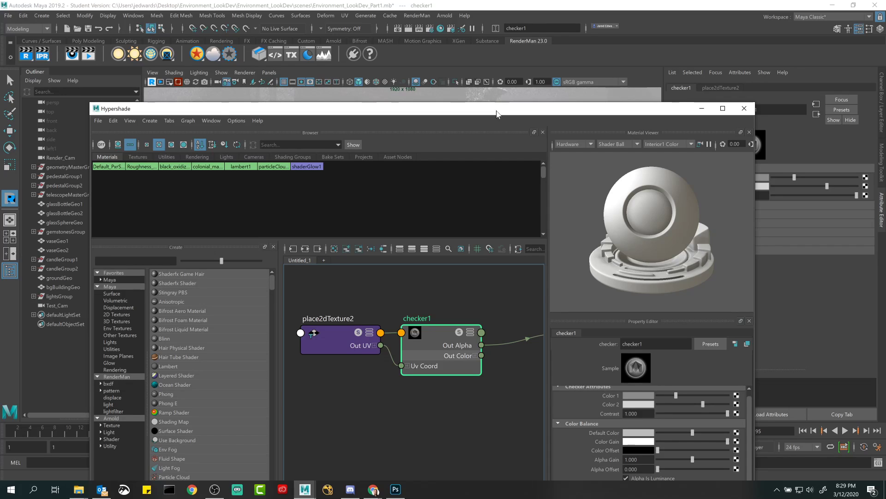
left_click_drag(496, 112, 493, 208)
left_click(178, 82)
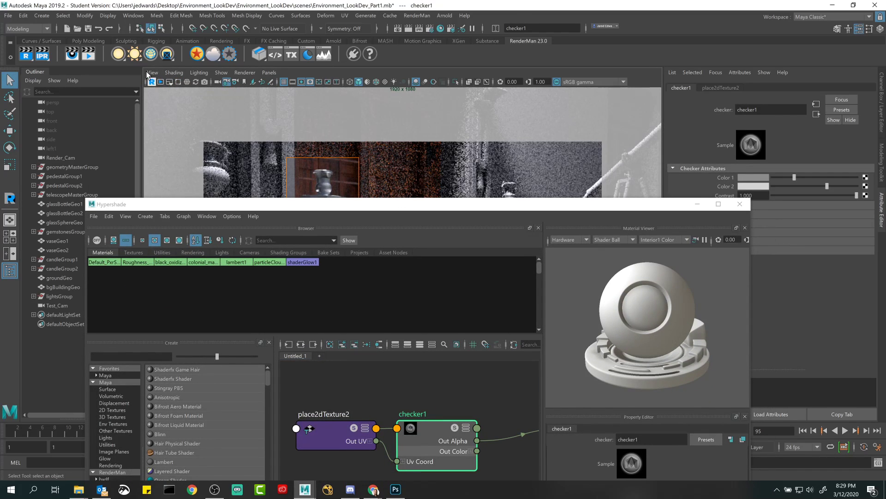
left_click_drag(451, 206, 455, 48)
mouse_move(393, 488)
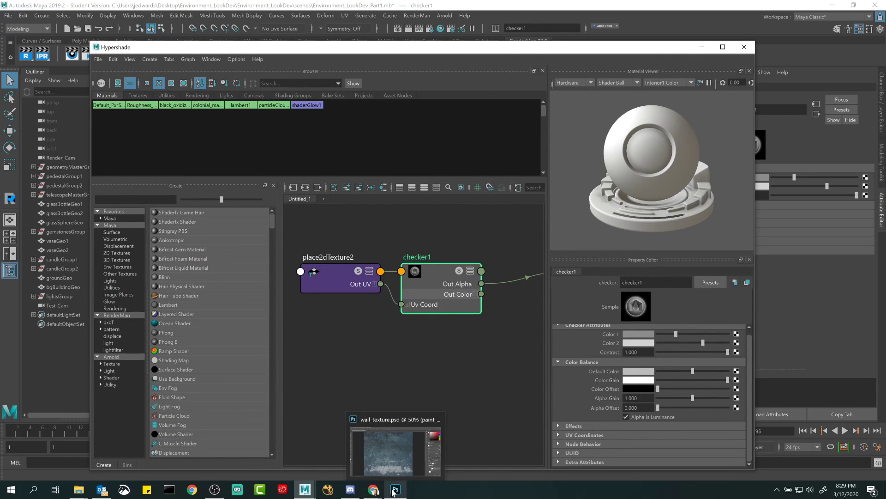
left_click(397, 456)
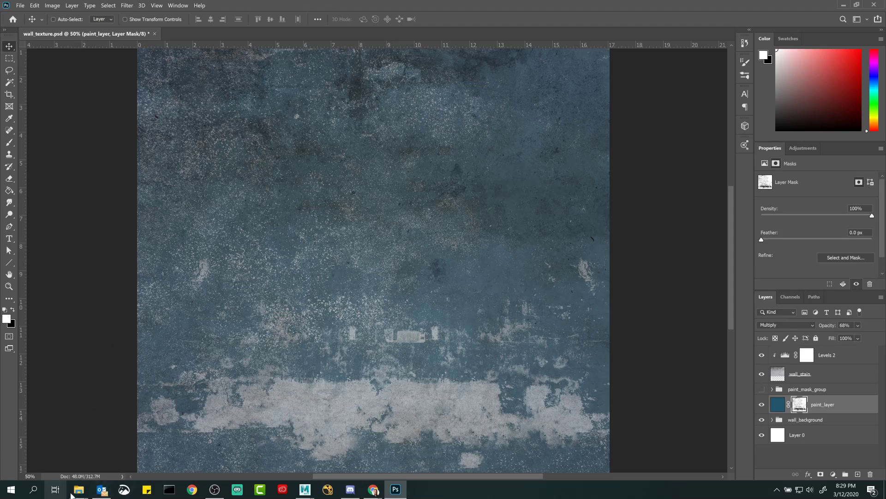
- Search the computer for "text", open a blank Notepad document and place it beside the wall texture
left_click(39, 490)
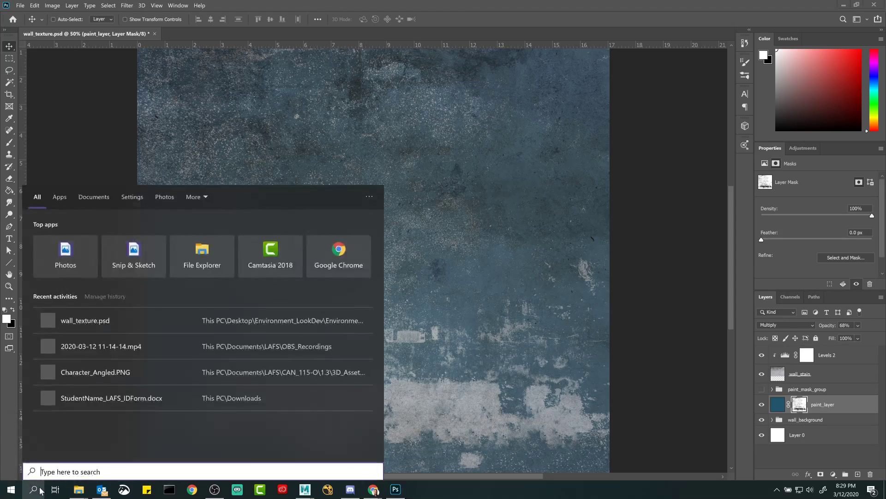
type("text")
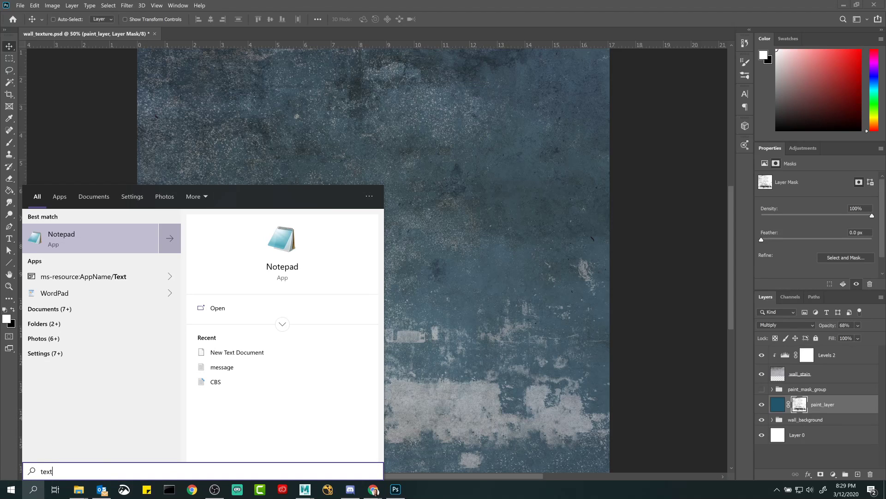
left_click(85, 245)
left_click_drag(411, 40, 620, 58)
left_click(448, 69)
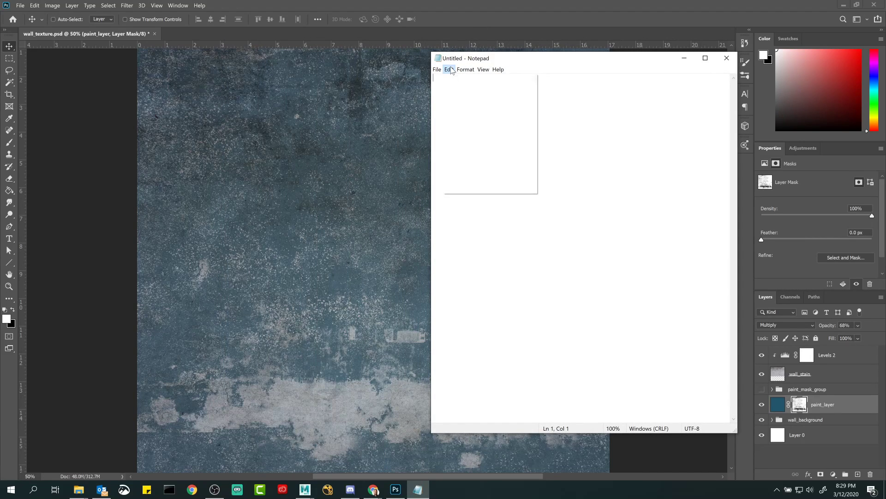
left_click(448, 70)
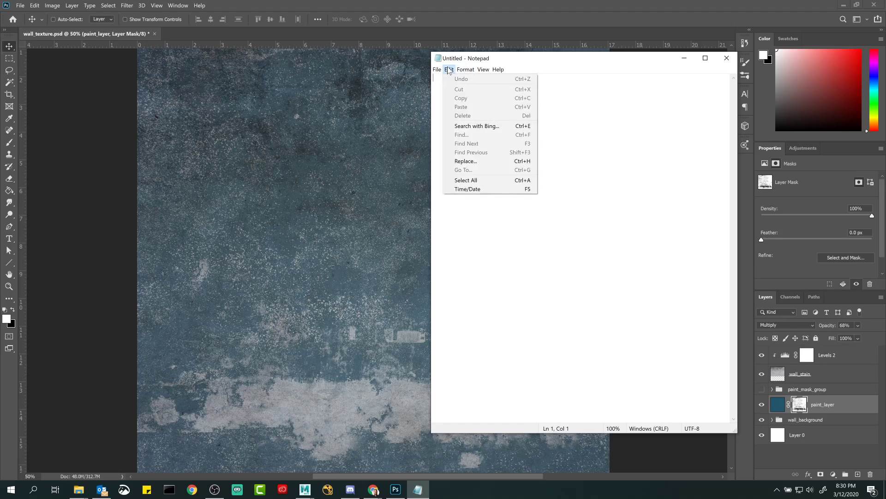
left_click(483, 70)
- Enter the sample text "fafafa" in the note and enlarge its display to 360%
type("fafafa")
key("shift+Home")
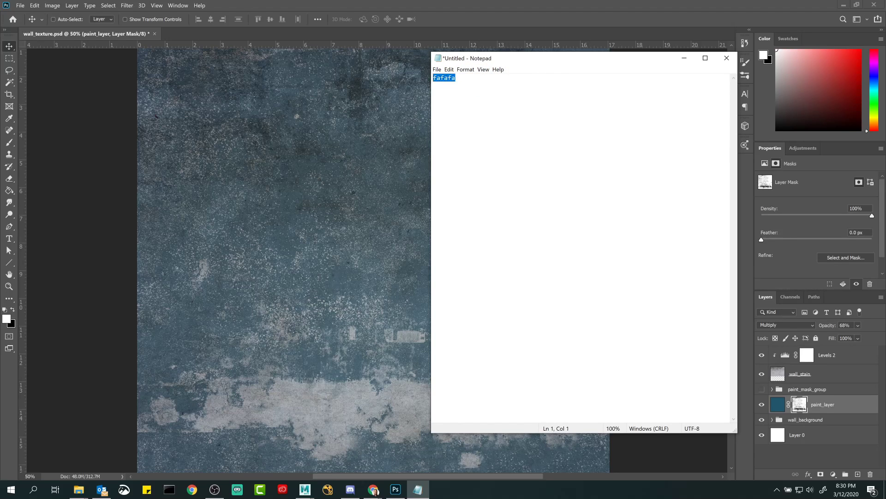
key("ctrl+plus")
key("ctrl+plus")
key("ctrl+plus")
key("ctrl+plus")
key("ctrl+plus")
key("ctrl+plus")
key("ctrl+plus")
key("ctrl+plus")
key("ctrl+plus")
key("ctrl+plus")
key("ctrl+plus")
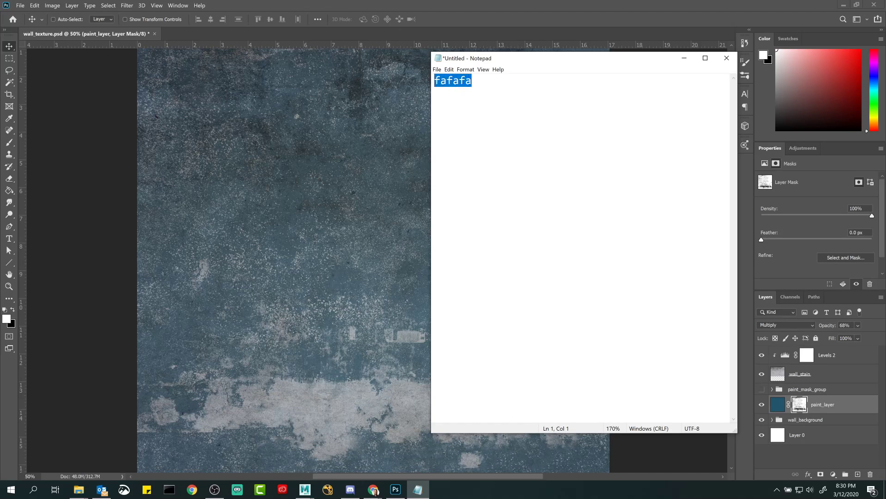
key("ctrl+plus")
key("ctrl+plus")
key("ctrl+plus")
key("ctrl+plus")
key("ctrl+plus")
key("ctrl+plus")
key("ctrl+plus")
key("ctrl+plus")
key("ctrl+plus")
key("ctrl+plus")
key("ctrl+plus")
key("ctrl+plus")
key("ctrl+plus")
key("ctrl+plus")
key("ctrl+plus")
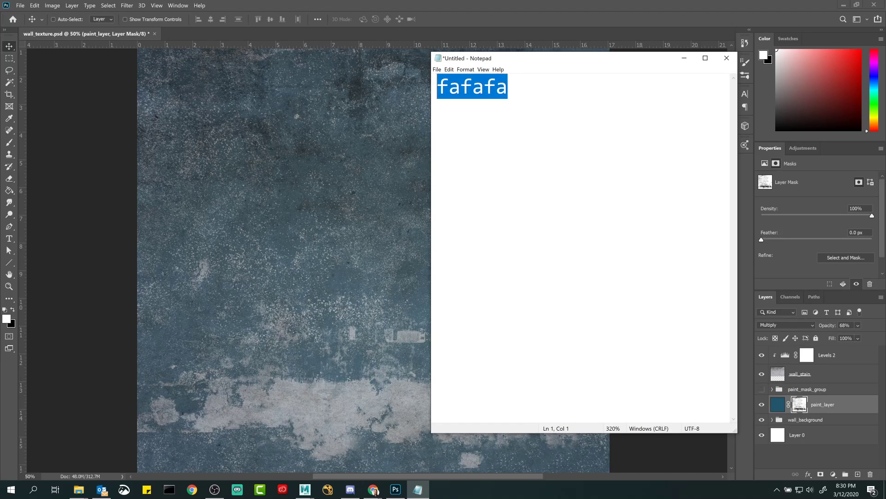
key("End")
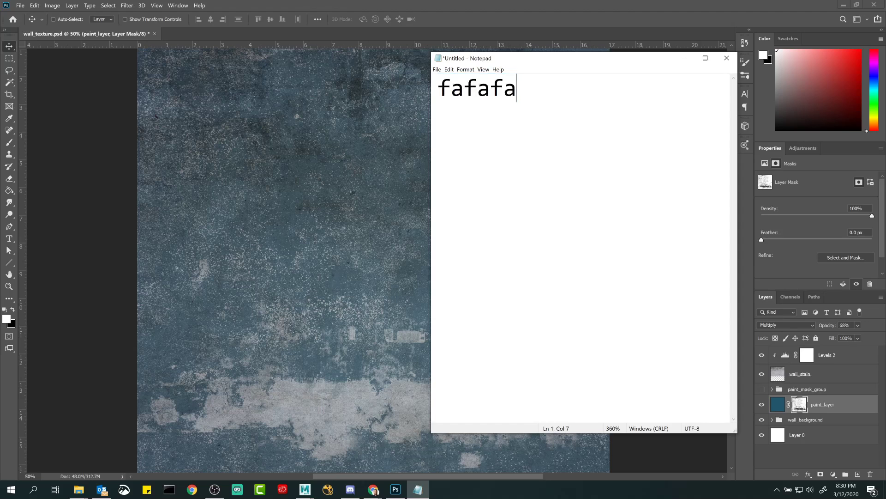
key("shift+Home")
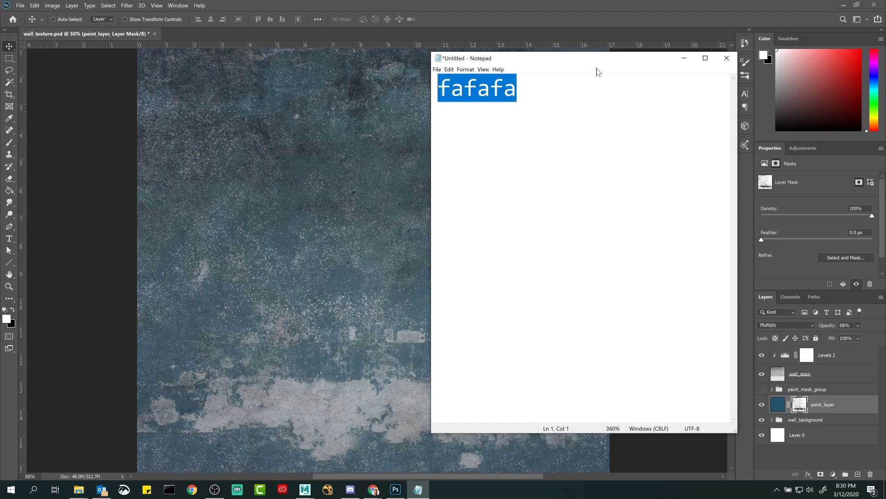
- Minimize Notepad and toggle the wall_stain layer in wall_texture.psd, leaving it hidden, to examine the dirt
left_click(683, 62)
left_click_drag(461, 161, 467, 198)
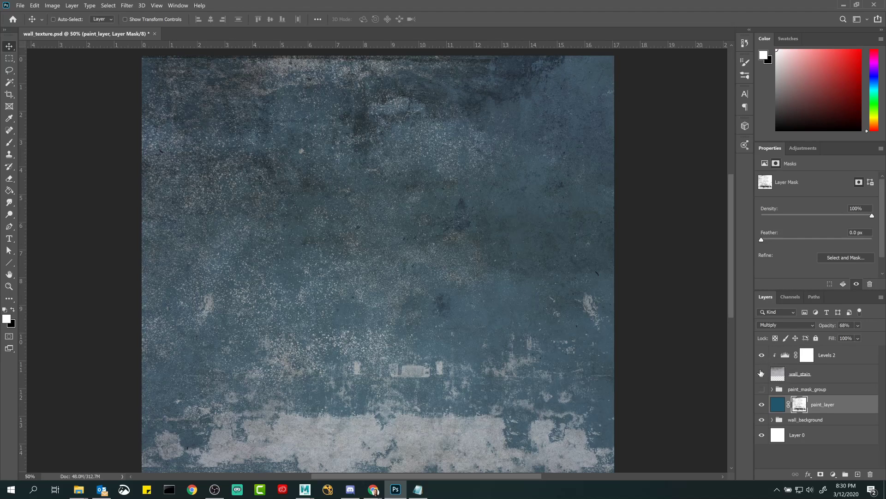
left_click(762, 374)
left_click(761, 374)
left_click(762, 374)
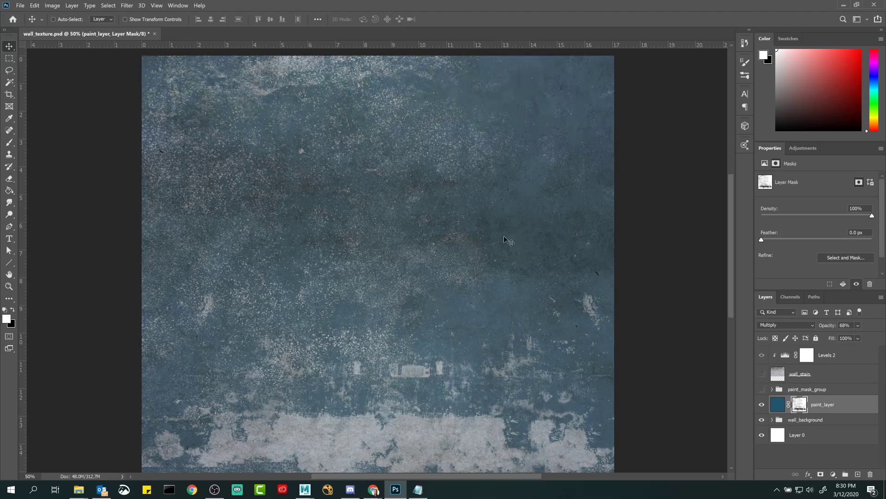
- Toggle the visibility of paint_layer and the wall_background group to examine the bare wall, leaving only paint_layer hidden
left_click(761, 405)
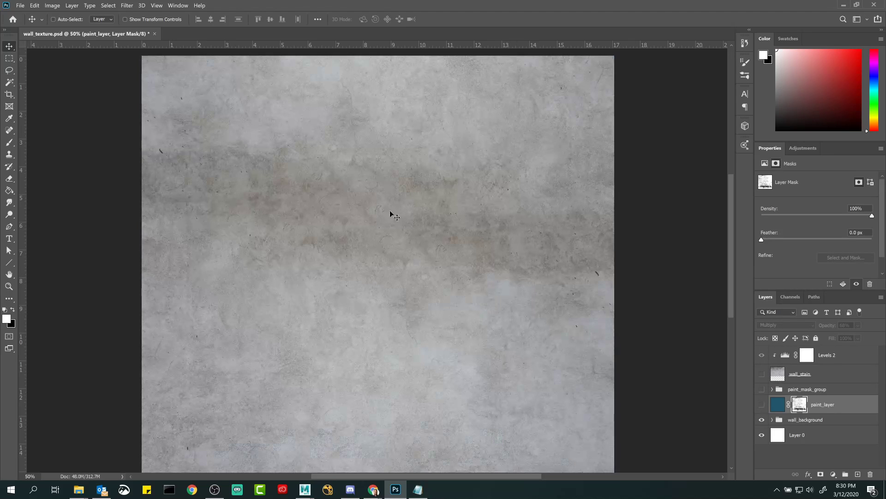
left_click(762, 404)
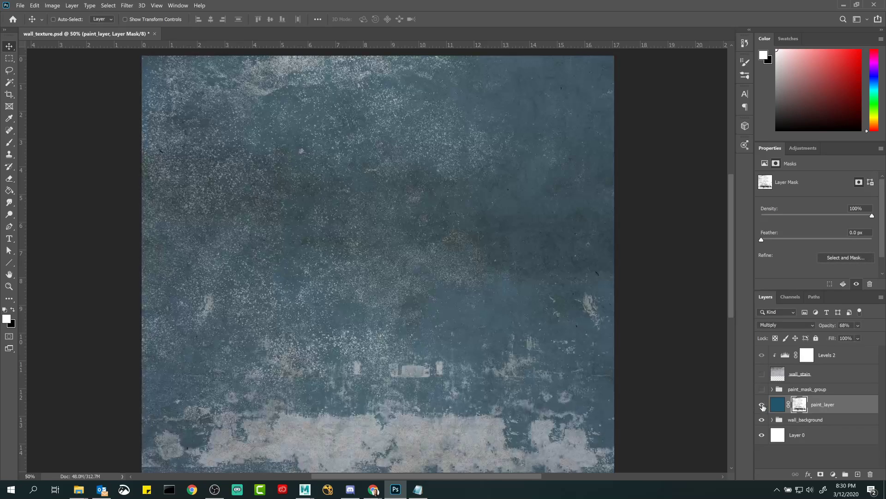
left_click(762, 405)
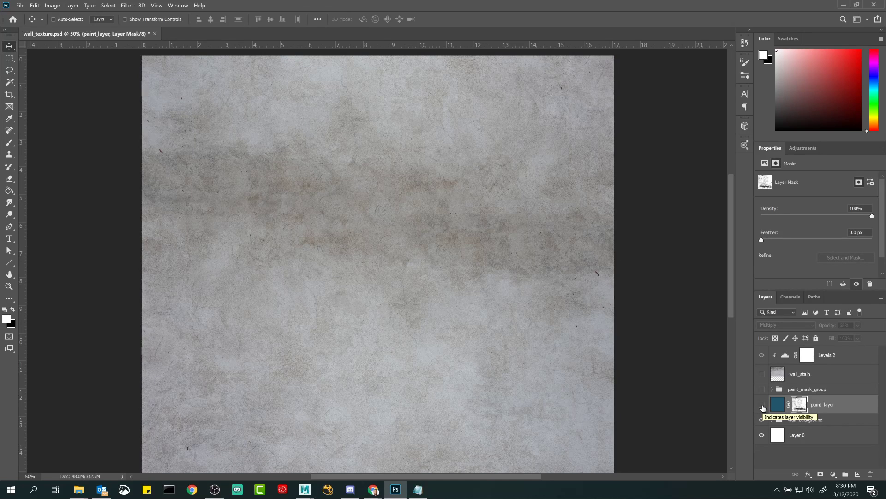
left_click(763, 419)
left_click(763, 420)
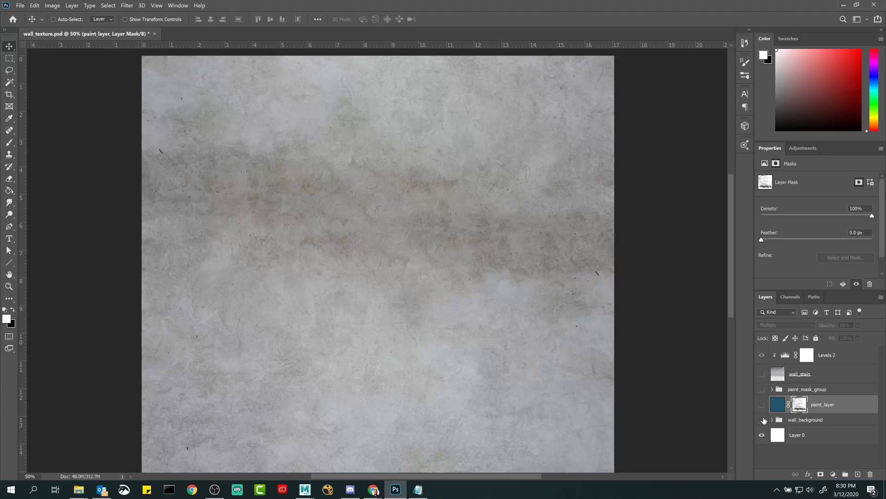
left_click(763, 420)
left_click(762, 420)
- Compare the wall with and without its paint and dirt, leaving paint_layer and wall_stain visible
left_click(763, 405)
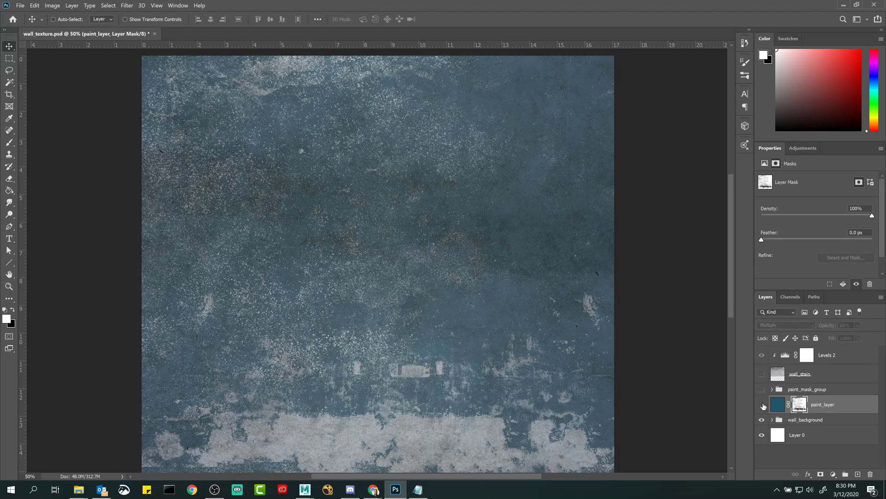
left_click(762, 404)
left_click(763, 405)
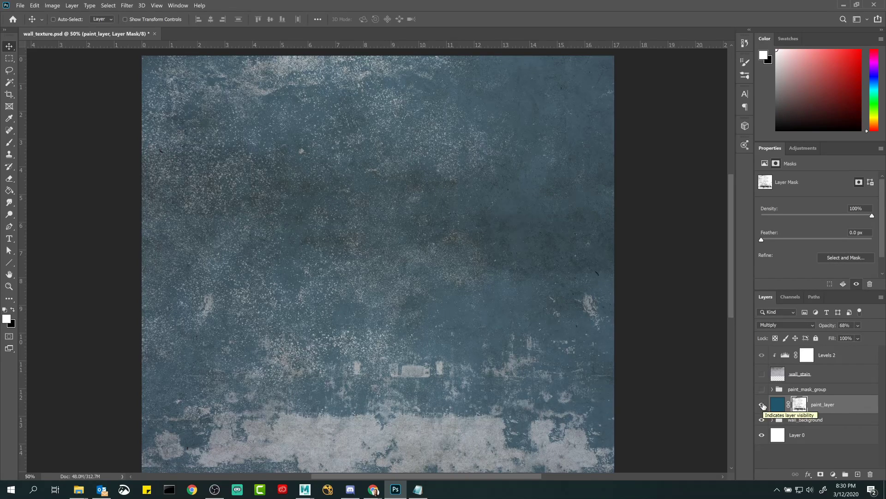
left_click(762, 374)
left_click(762, 375)
left_click(762, 375)
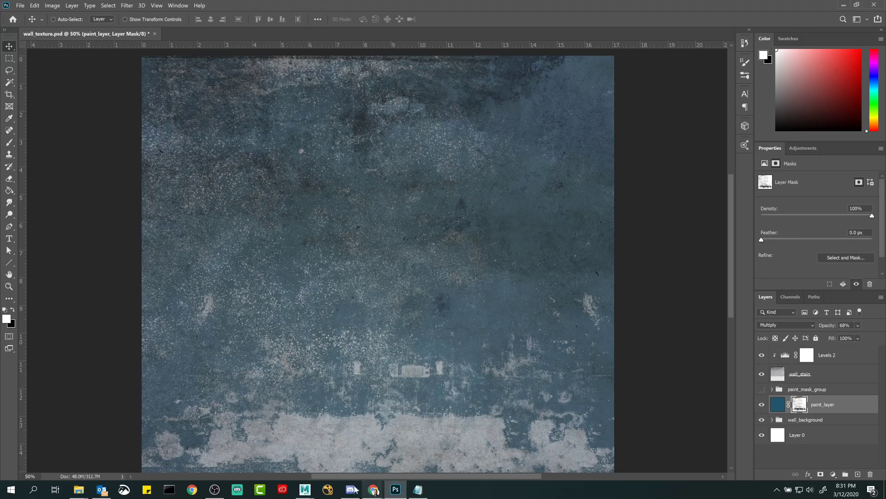
- Switch to Maya, move the Hypershade beside the Attribute Editor and select Roughness_Test_Material to examine its specular roughness
left_click(305, 490)
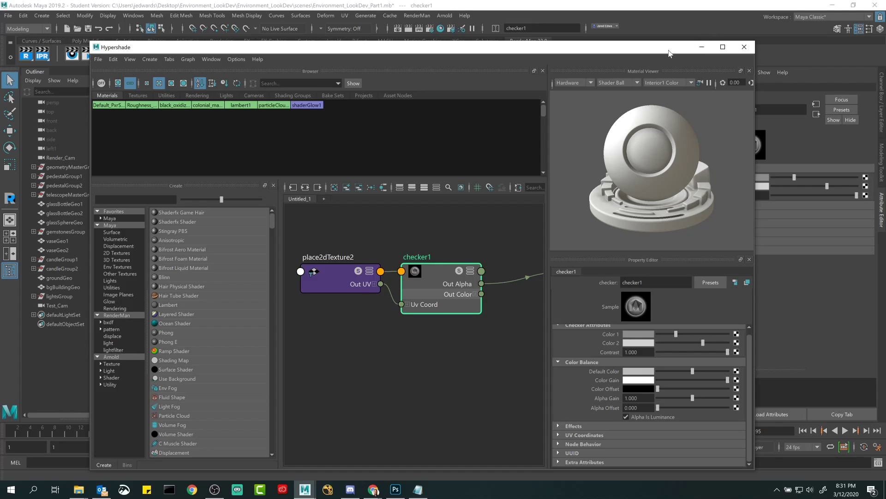
left_click_drag(674, 48, 506, 96)
middle_click_drag(303, 365, 136, 399, "alt")
left_click(258, 329)
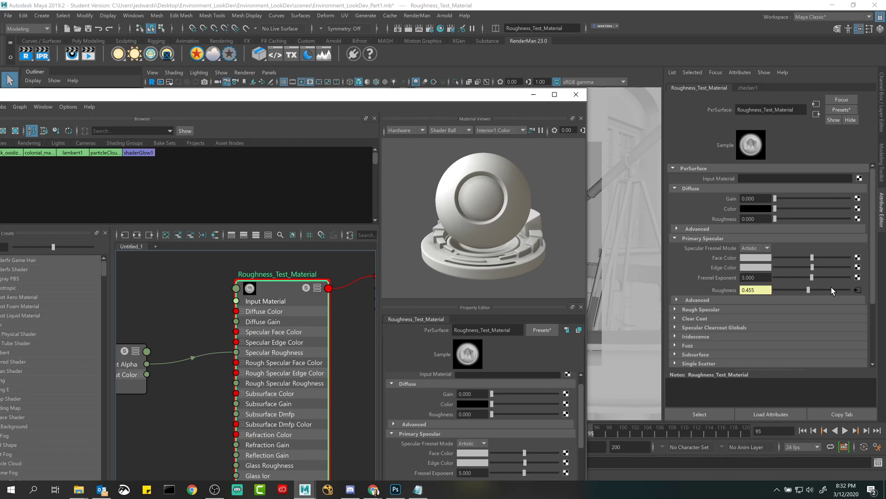
- Switch to Photoshop with Notepad over it and replace the note's text with spaced lines "Dirt =", "Paint =" and "Stone ="
left_click(395, 490)
left_click(418, 490)
left_click_drag(569, 63, 667, 43)
key("ctrl+a")
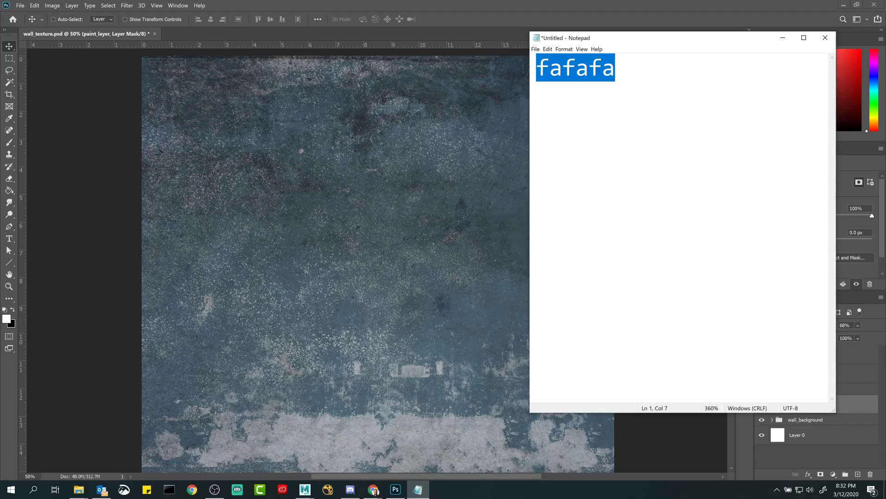
type("Dirt =")
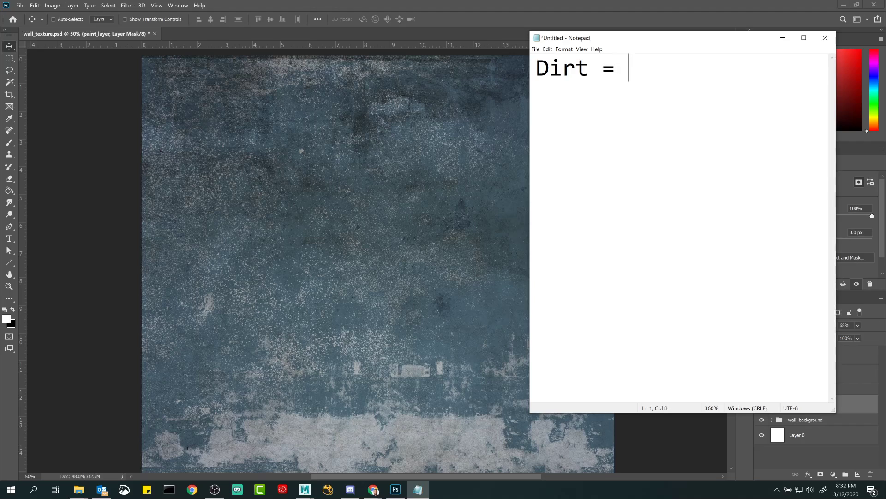
key("Return")
key("Return")
type("Paint =")
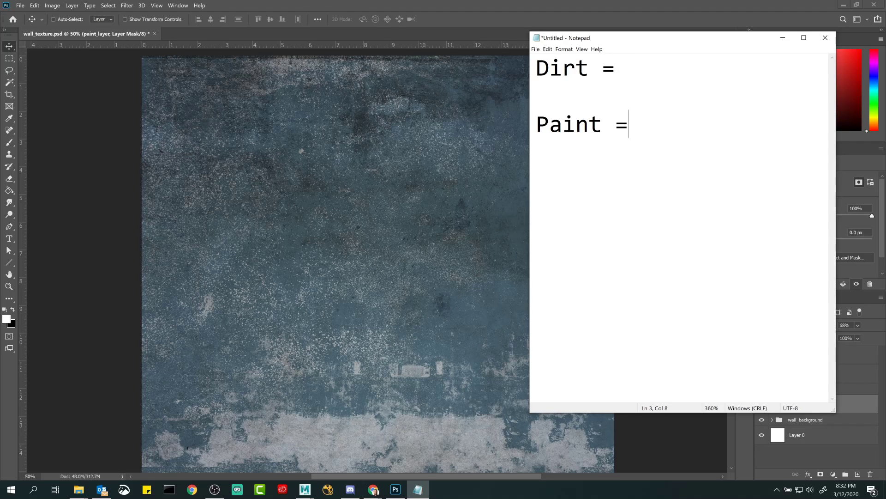
key("Return")
key("Return")
type("Stone =")
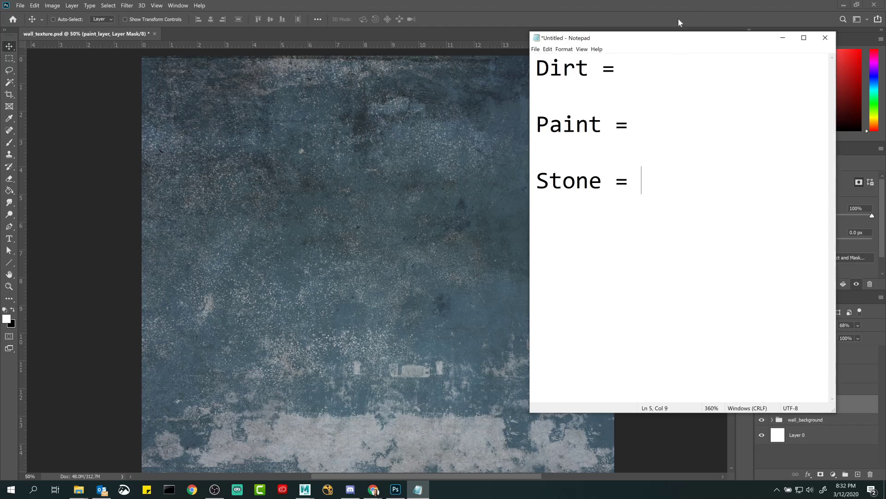
- Move and widen the Notepad window over the wall texture and note "high roughness" on the Dirt line
left_click_drag(669, 39, 447, 46)
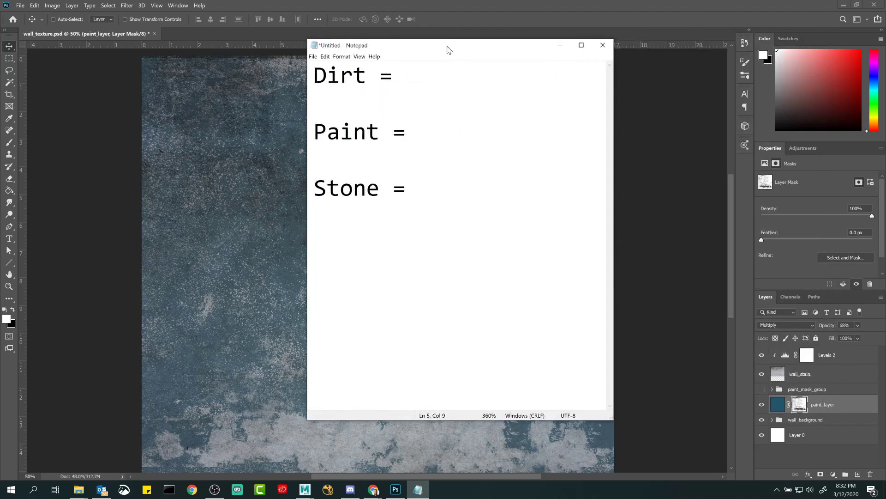
left_click_drag(613, 152, 732, 152)
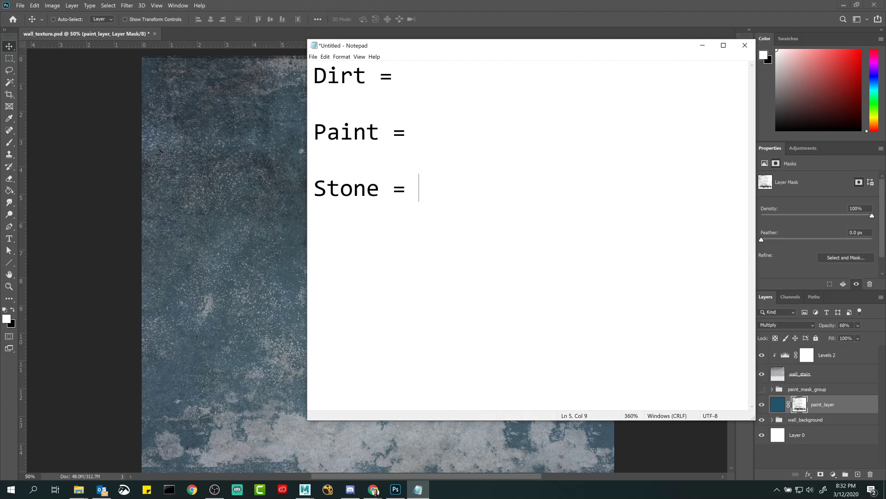
left_click_drag(495, 45, 474, 70)
key("Up")
key("Up")
key("Up")
key("Up")
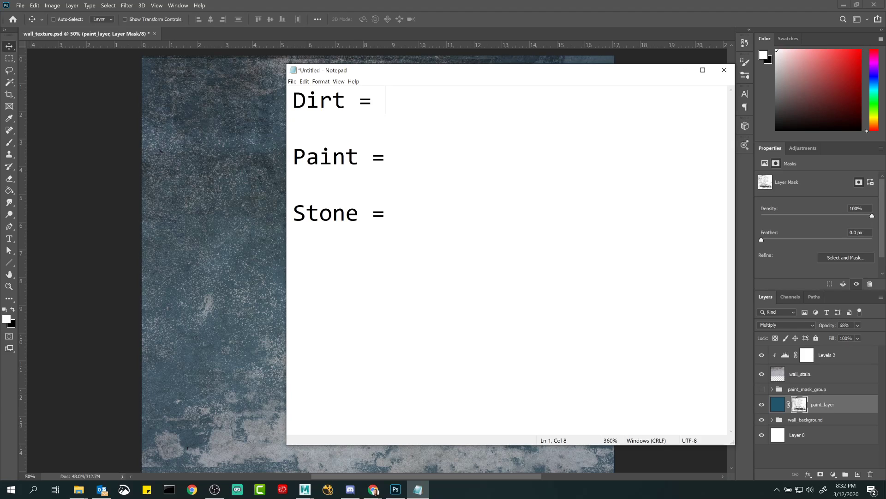
type("hig")
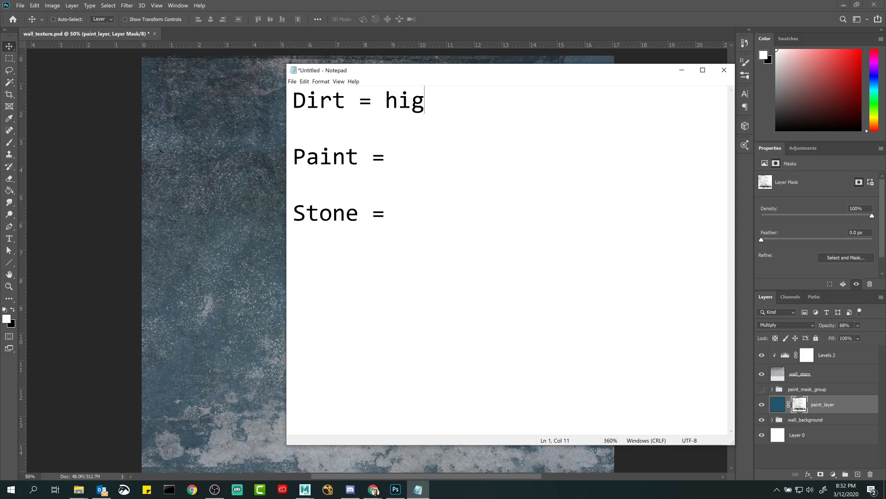
type("h roughness")
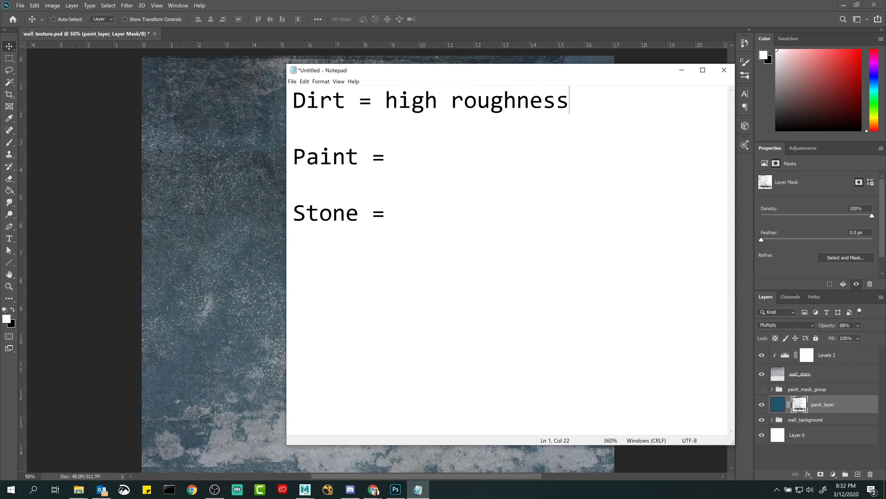
- Reposition Notepad to check the wall, and note "mid-low roughness" for Paint and "high roughness" for Stone
left_click_drag(466, 74, 464, 261)
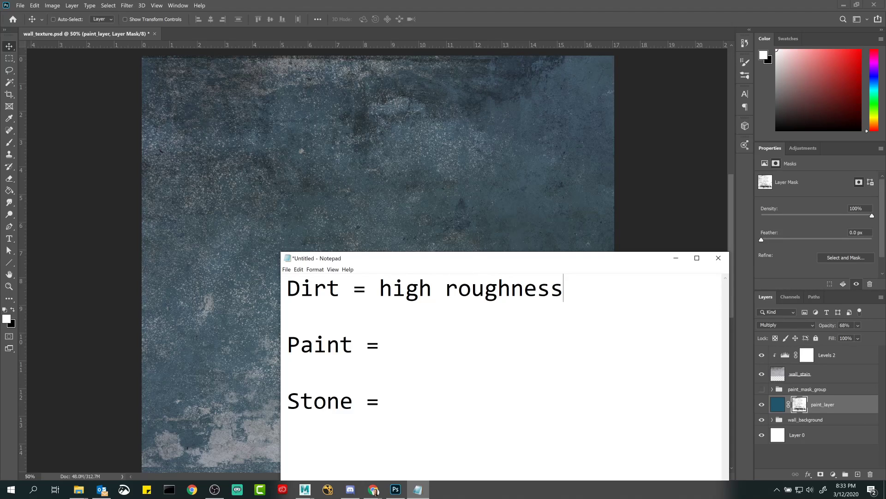
left_click_drag(469, 262, 464, 116)
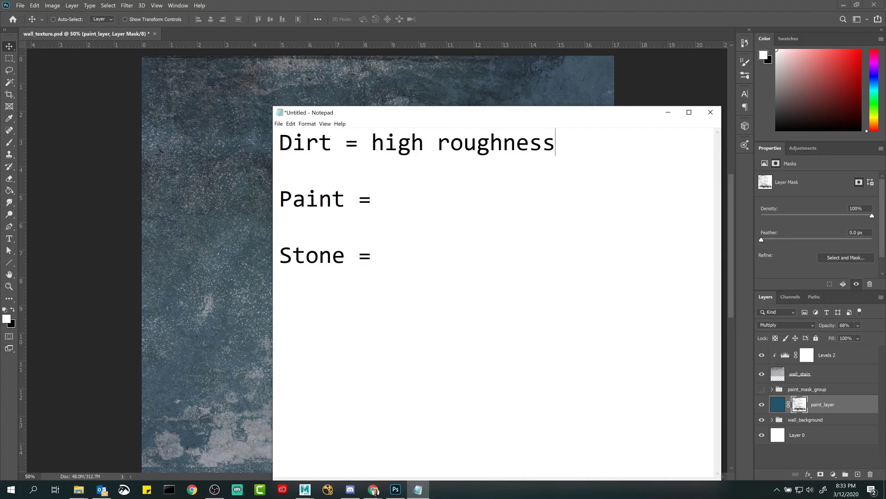
left_click(372, 199)
type("mid-lo")
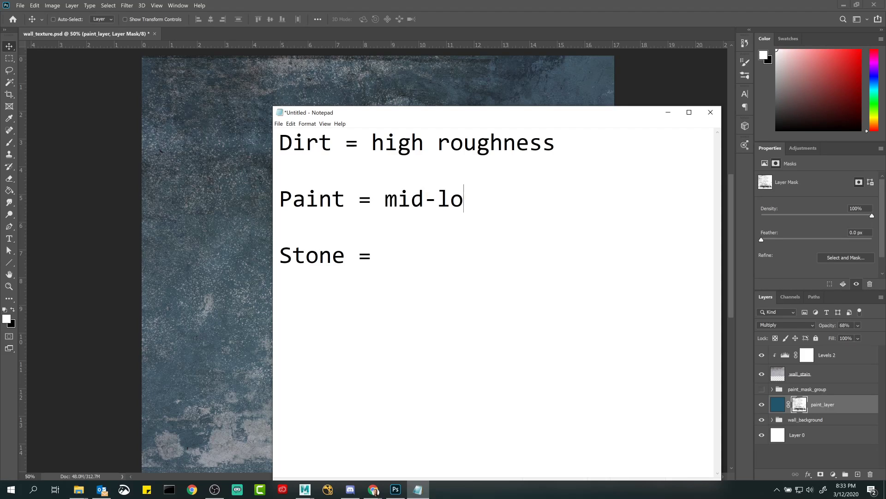
type("w roughness")
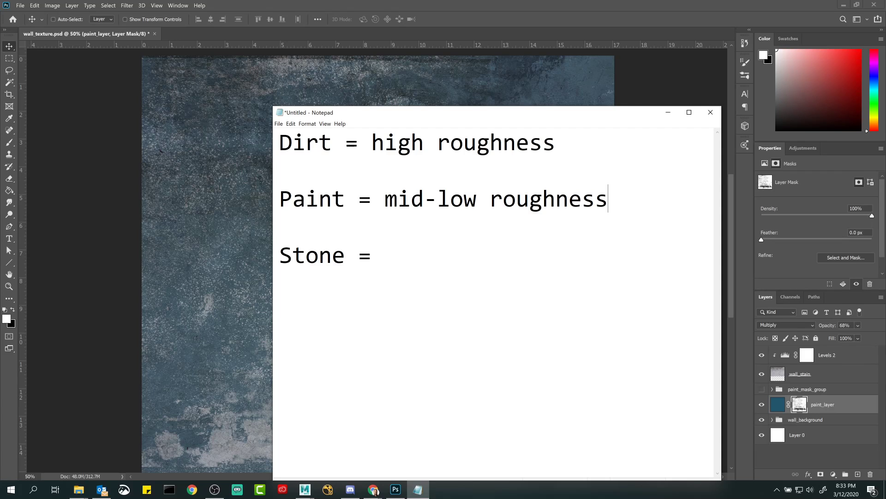
left_click(384, 254)
type("high roughne")
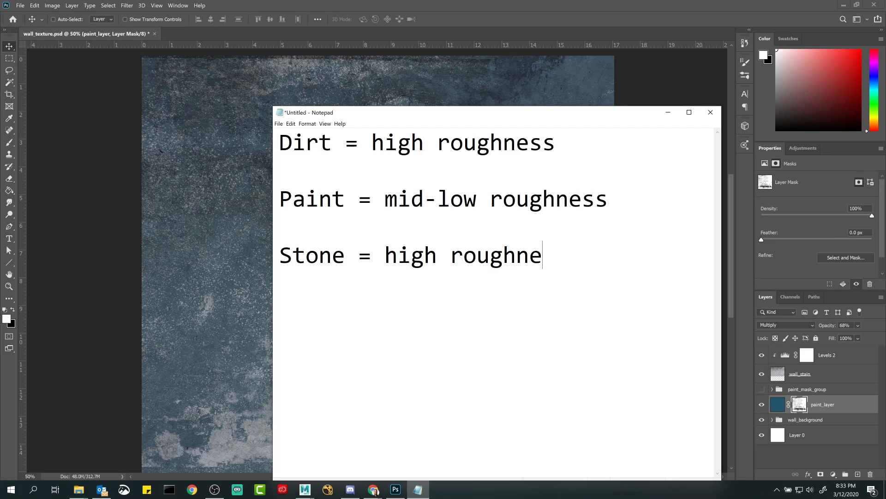
type("ss")
- Move and widen the Notepad window and add the roughness value "= 0.8" to the Dirt line
left_click_drag(504, 119, 343, 58)
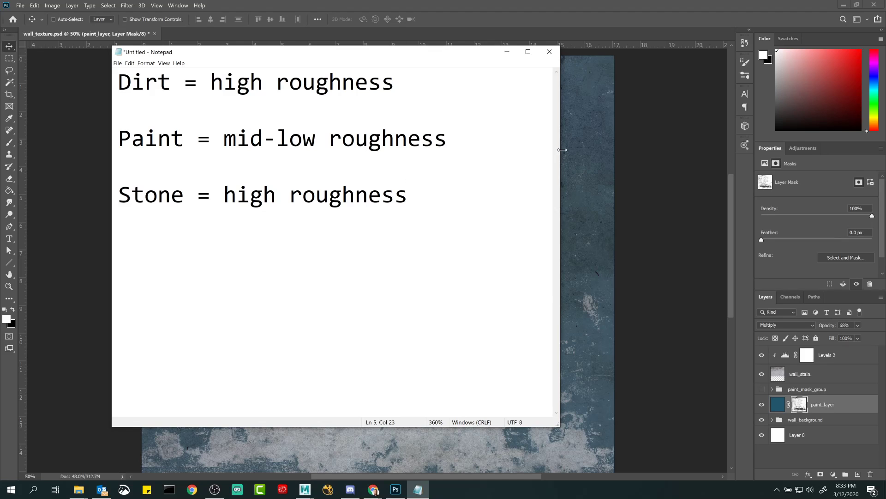
left_click_drag(562, 150, 791, 149)
left_click(395, 82)
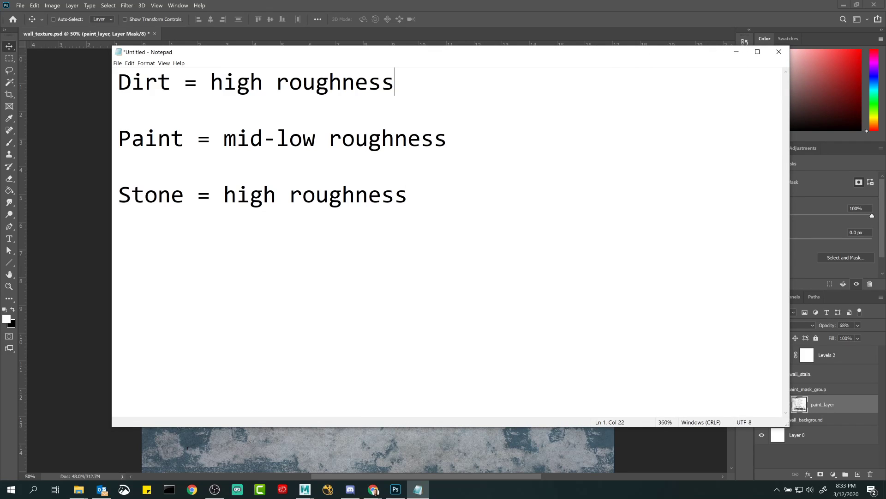
key("Tab")
type("=")
type("1.0")
key("BackSpace")
key("BackSpace")
key("BackSpace")
type("0.8")
- Add the roughness value "= 0.35" to the end of the Paint line
left_click(119, 138)
left_click(447, 138)
type("=")
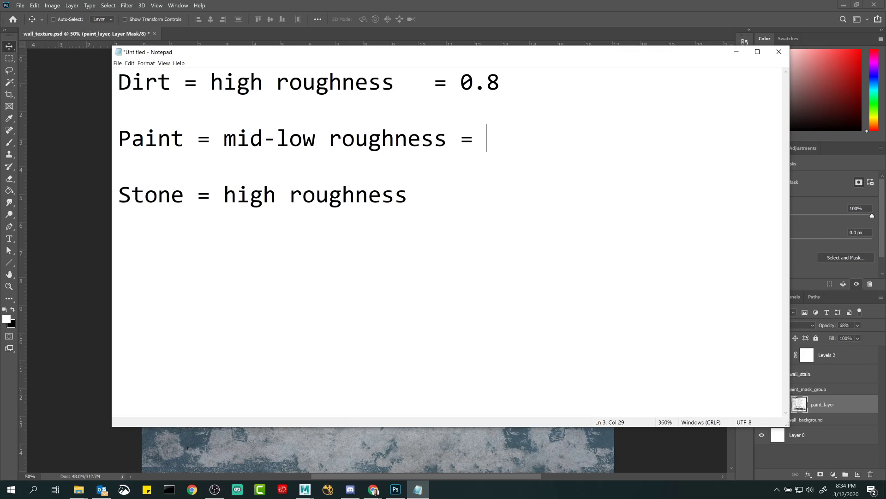
type("0.35")
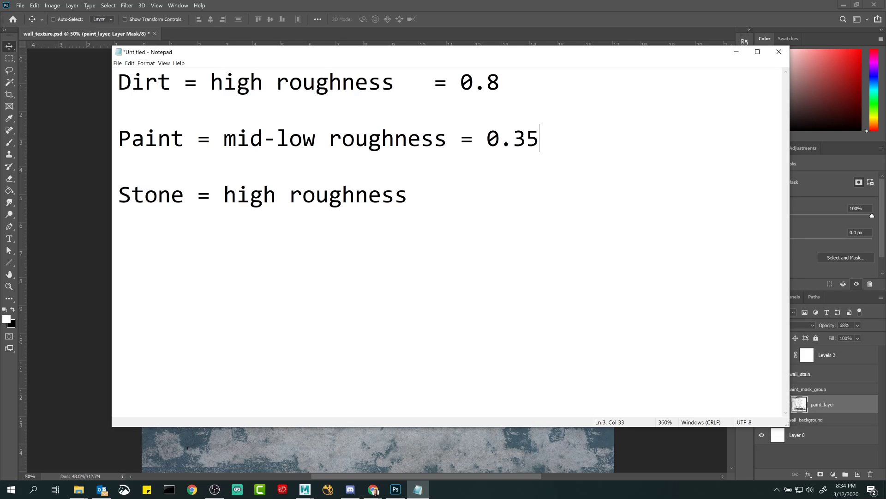
- Compare the dirt and paint roughness values and add "= 0.65" to the Stone line
left_click(408, 195)
key("Tab")
type("=")
left_click_drag(460, 83, 500, 82)
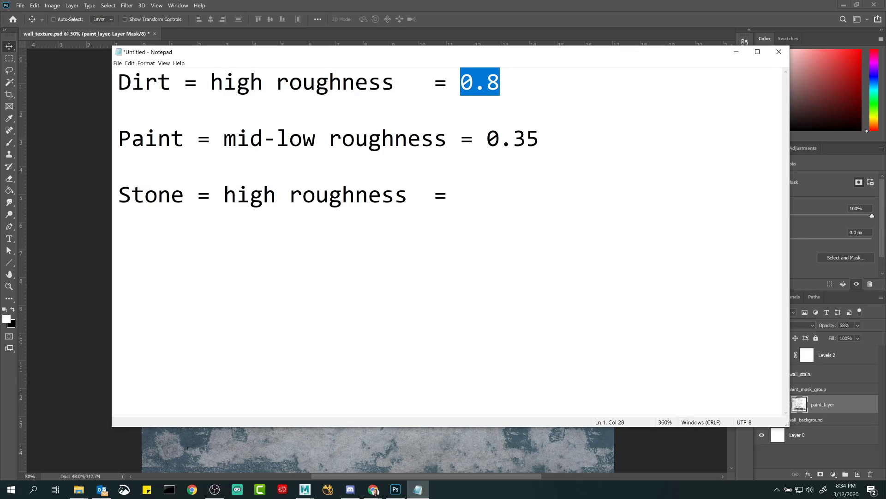
left_click_drag(486, 138, 539, 139)
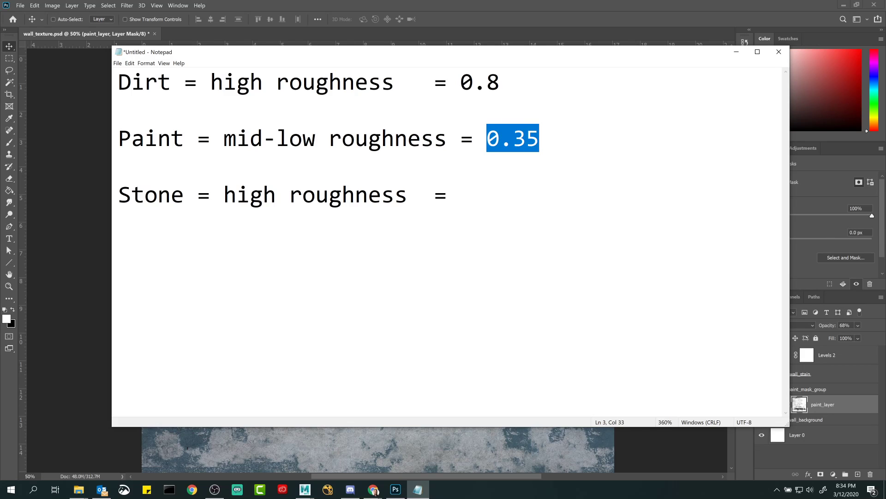
left_click(460, 195)
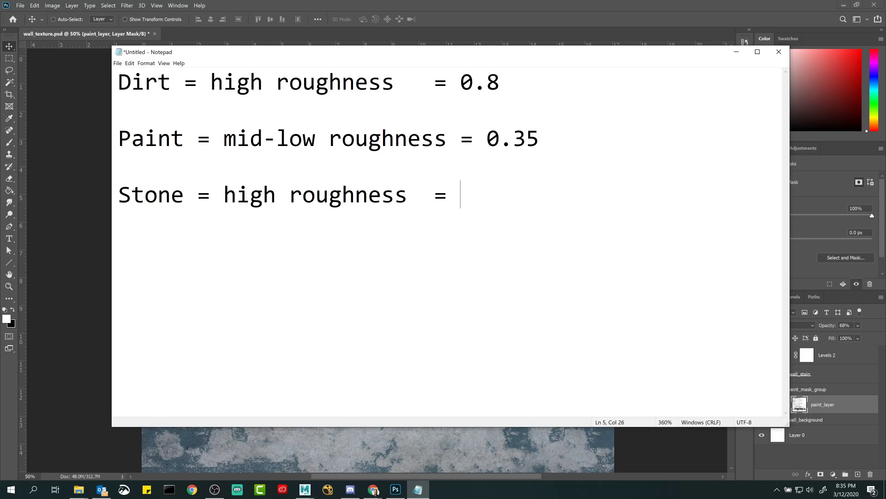
type("0.65")
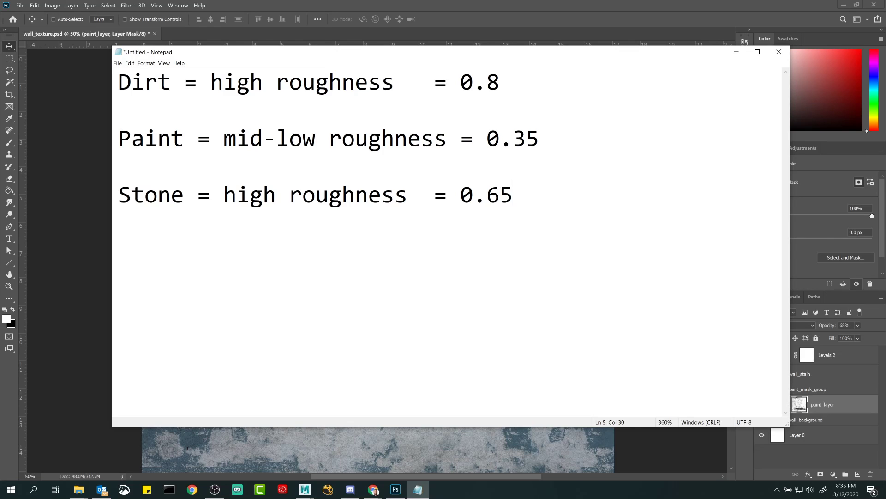
key("shift+Left")
key("shift+Left")
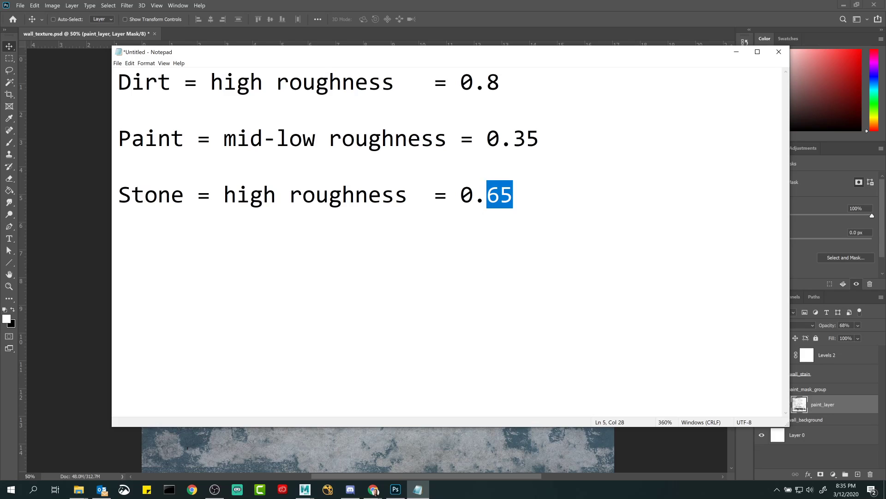
left_click(499, 195)
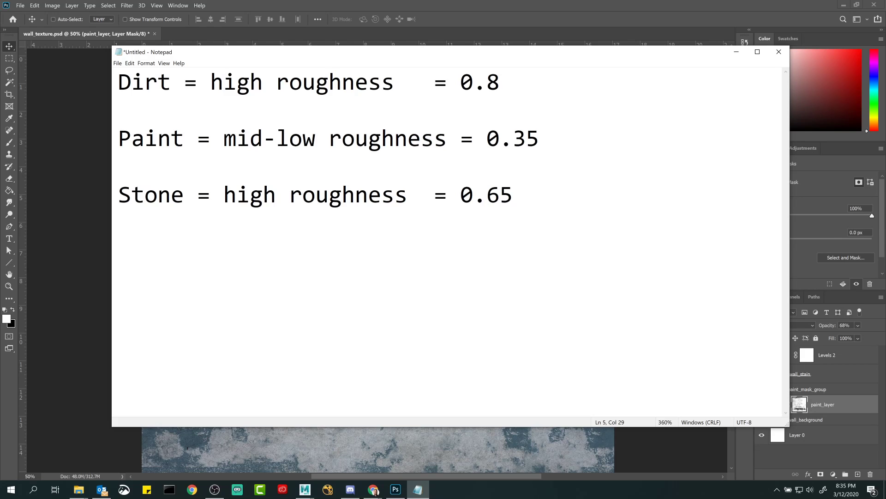
left_click(513, 195)
- Add "= light gray" after the Dirt line's roughness value
left_click(499, 83)
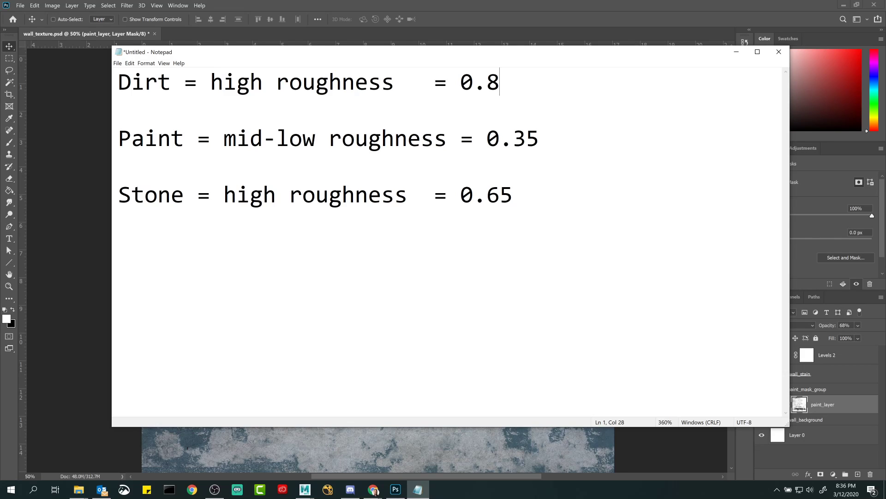
key("Tab")
type("=")
type("light gray")
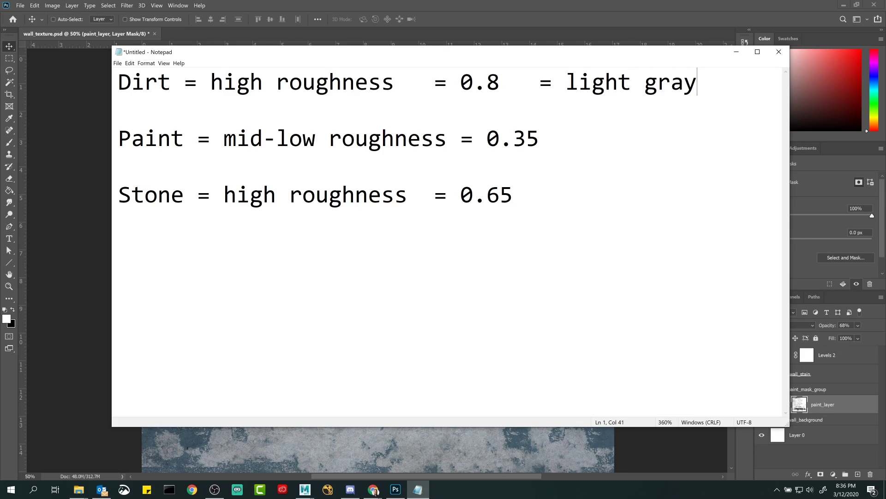
- Add "= dark-ish gray" after the Paint line's roughness value and highlight the word "dark-ish"
left_click(539, 138)
type("= ")
type("dark")
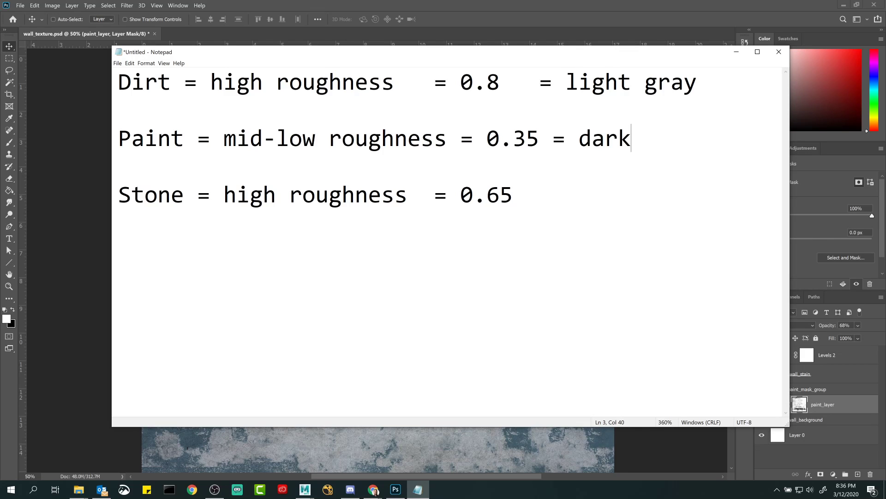
type("-ish gray")
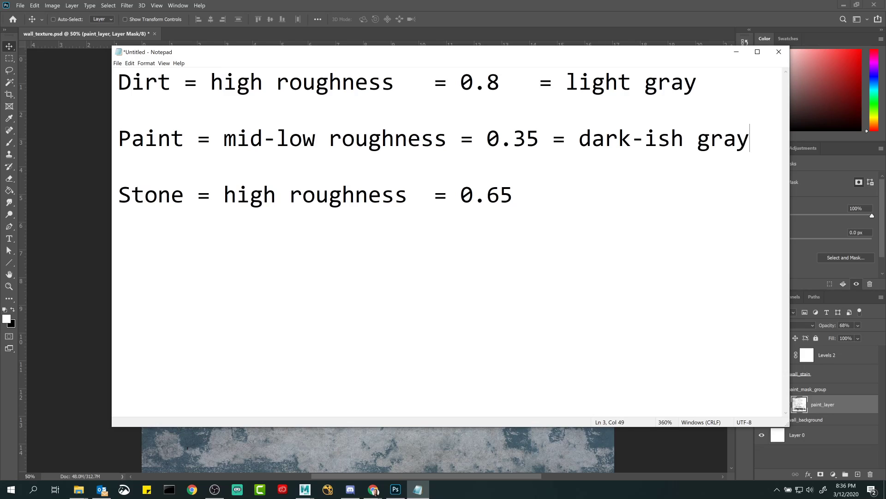
left_click_drag(579, 138, 684, 138)
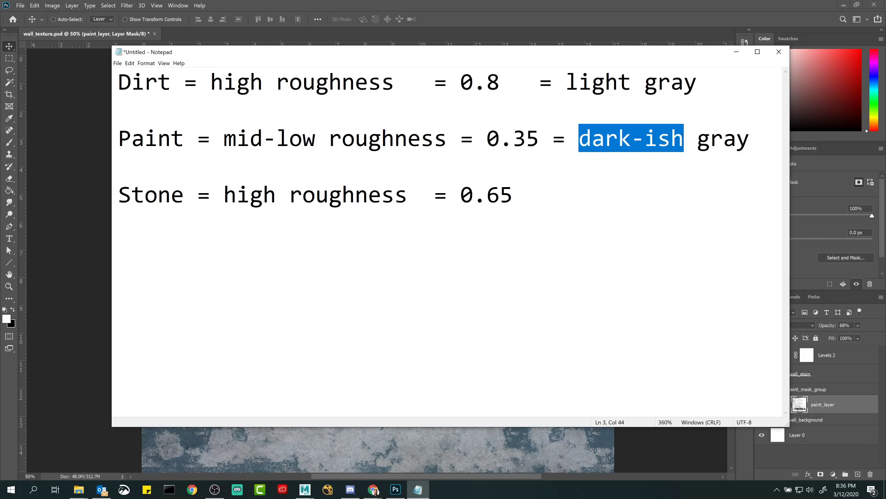
- Add "= light-ish gray" after the Stone line's roughness value
left_click(513, 194)
type("=")
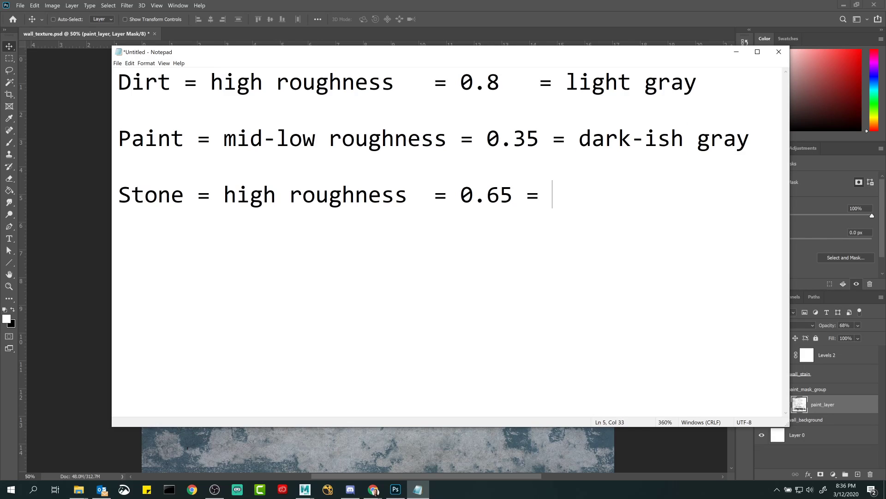
type(" light-ish gray")
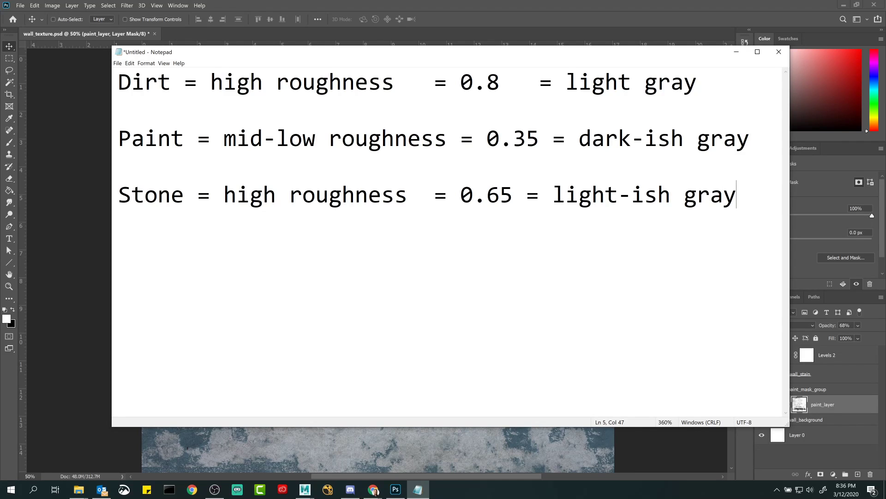
- Compare the gray shades noted for dirt, paint and stone
left_click_drag(566, 82, 696, 82)
left_click_drag(578, 194, 710, 195)
left_click(118, 166)
left_click(657, 81)
left_click(709, 138)
left_click(697, 194)
left_click(709, 138)
left_click(670, 81)
left_click(118, 166)
left_click(697, 194)
- Minimize Notepad, hide wall_stain and paint_layer to examine the bare stone wall, and bring the Notepad notes back up
left_click(736, 52)
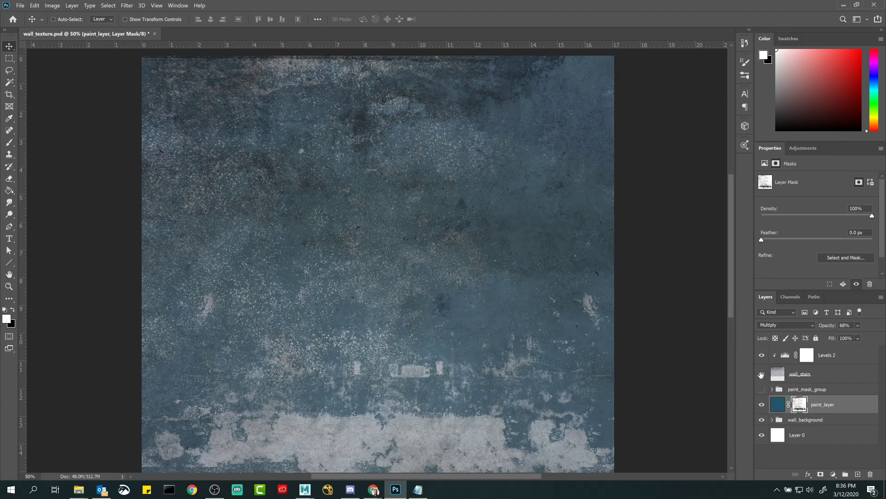
left_click(762, 374)
left_click(762, 374)
left_click(761, 374)
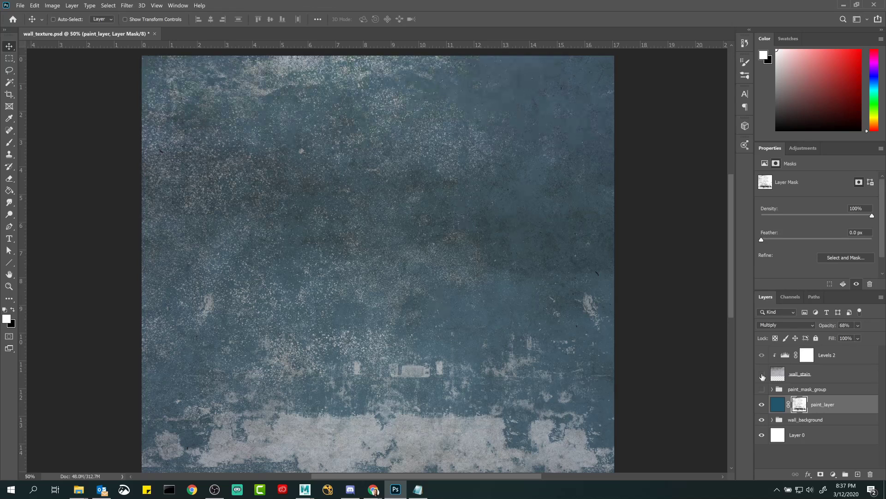
left_click(761, 404)
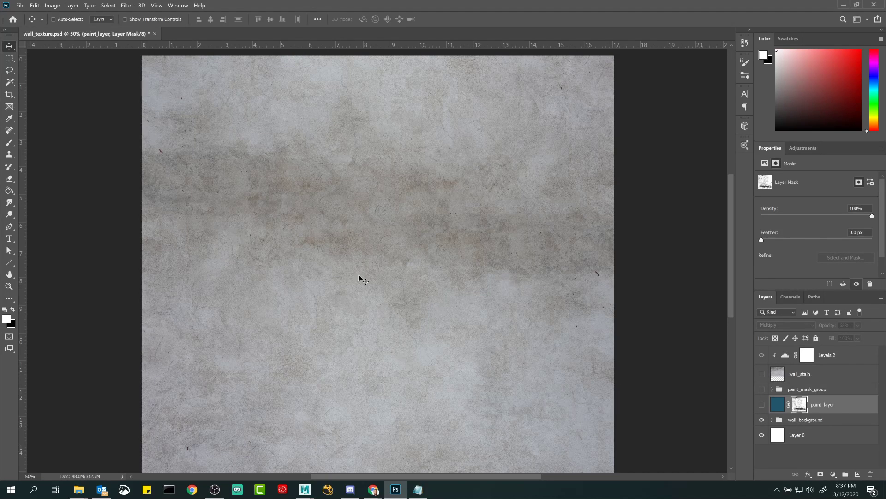
left_click(418, 490)
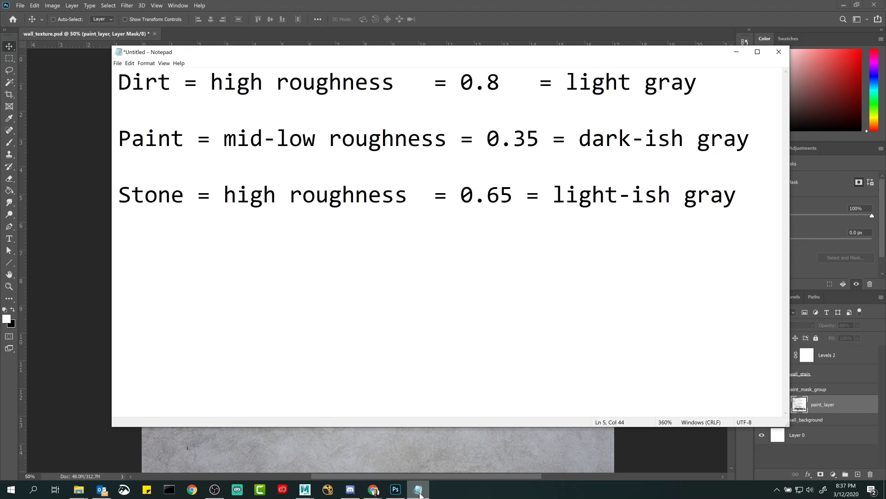
- Minimize Notepad, select the wall_background group and compare the canvas with that group hidden and shown
left_click(418, 491)
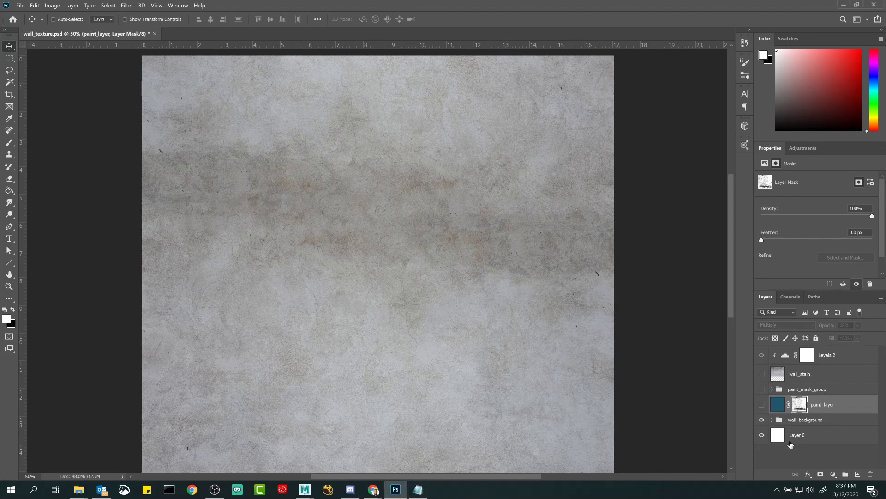
left_click(781, 439)
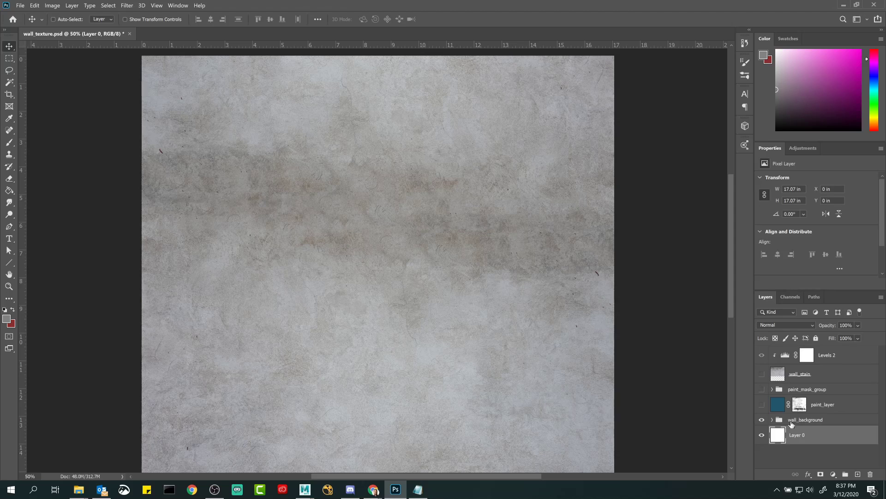
left_click(789, 422)
left_click(762, 419)
left_click(761, 419)
left_click(761, 420)
left_click(762, 420)
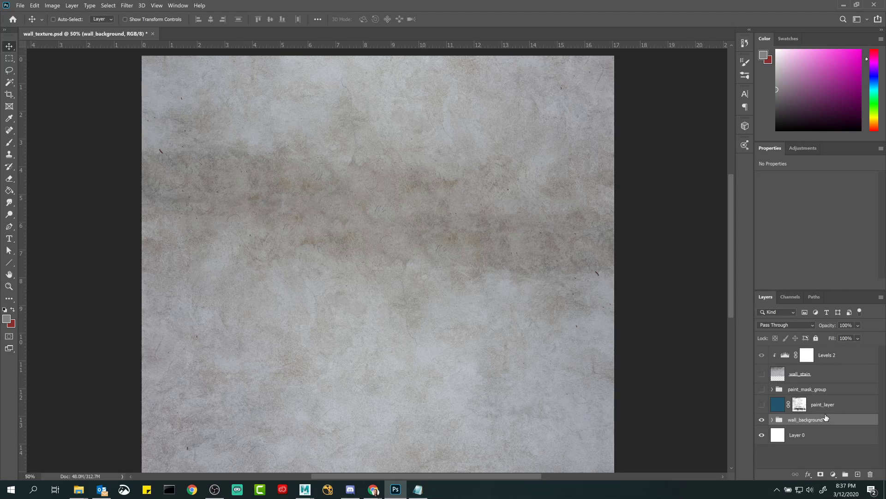
- Add a new layer above the wall_background group and name it wall_background_roughness
left_click(858, 475)
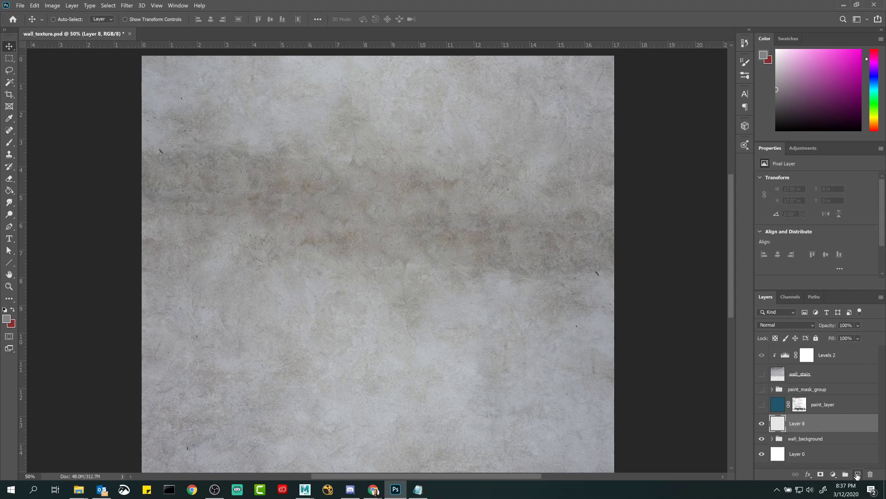
double_click(798, 423)
type("wall_background_roughness")
key("Return")
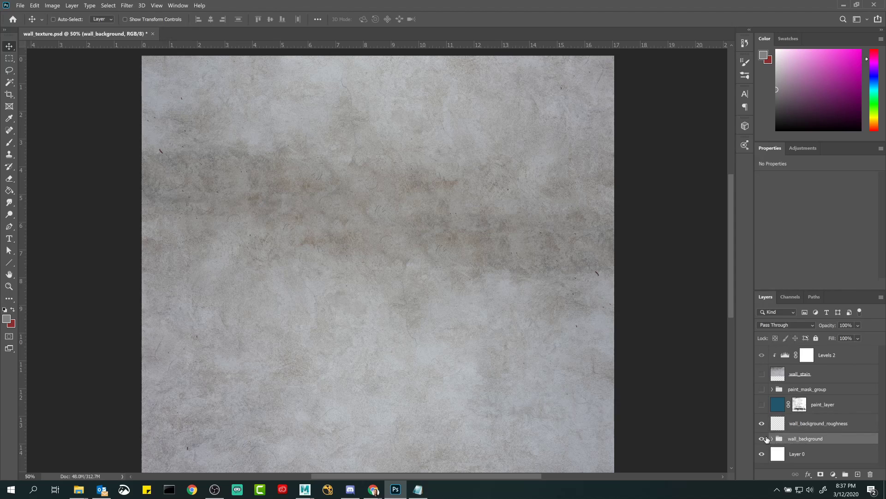
left_click(762, 424)
left_click(761, 423)
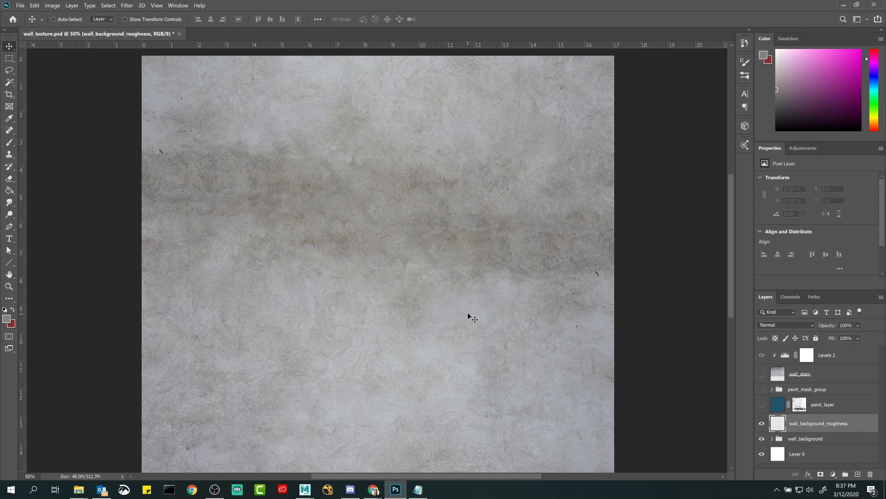
- Set the foreground color to a neutral light gray with 80% brightness, consulting the roughness notes in Notepad
left_click(418, 489)
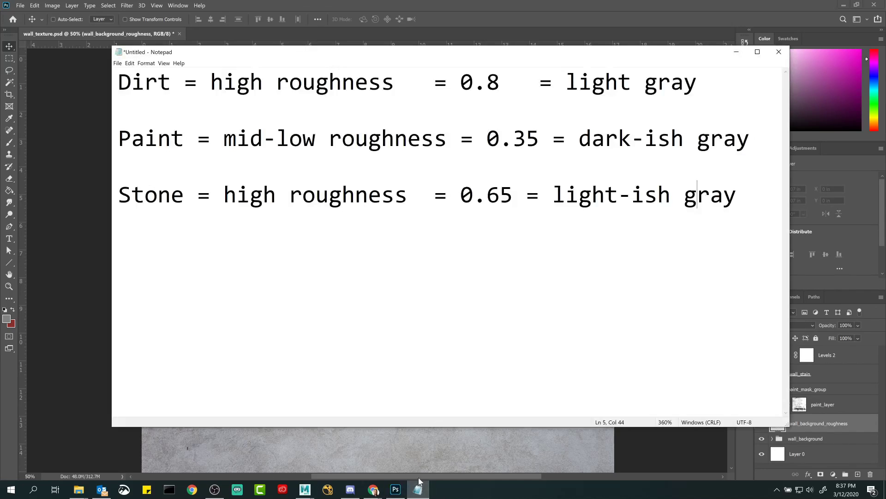
left_click(735, 52)
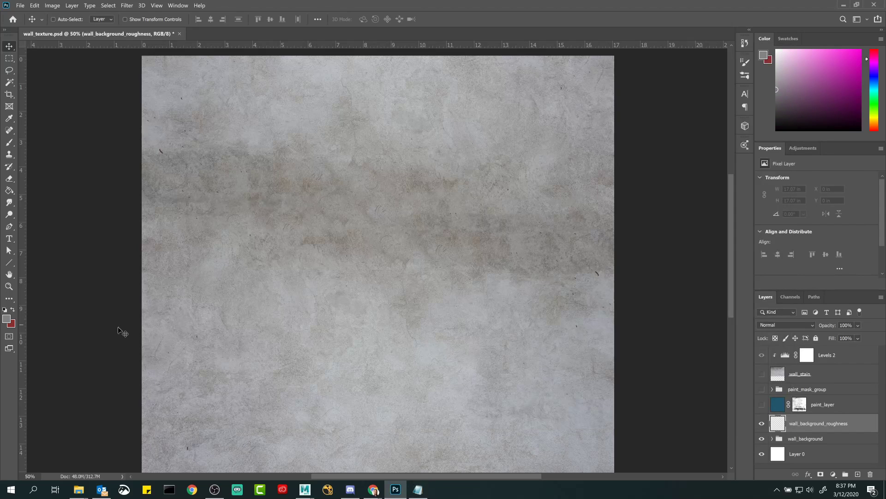
left_click(6, 320)
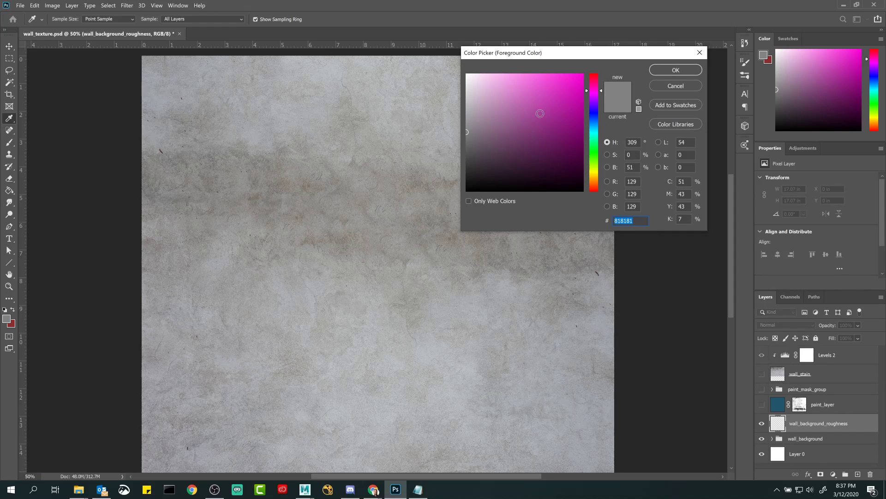
mouse_move(450, 127)
left_mouse_down()
mouse_move(443, 154)
mouse_move(440, 137)
left_mouse_up()
left_click_drag(483, 135, 439, 58)
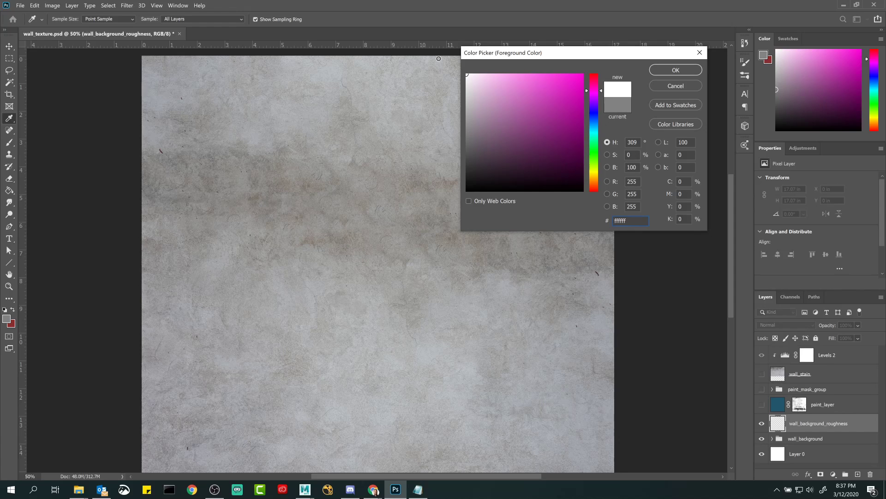
mouse_move(439, 68)
left_mouse_down()
mouse_move(428, 249)
mouse_move(418, 135)
left_mouse_up()
left_click(419, 489)
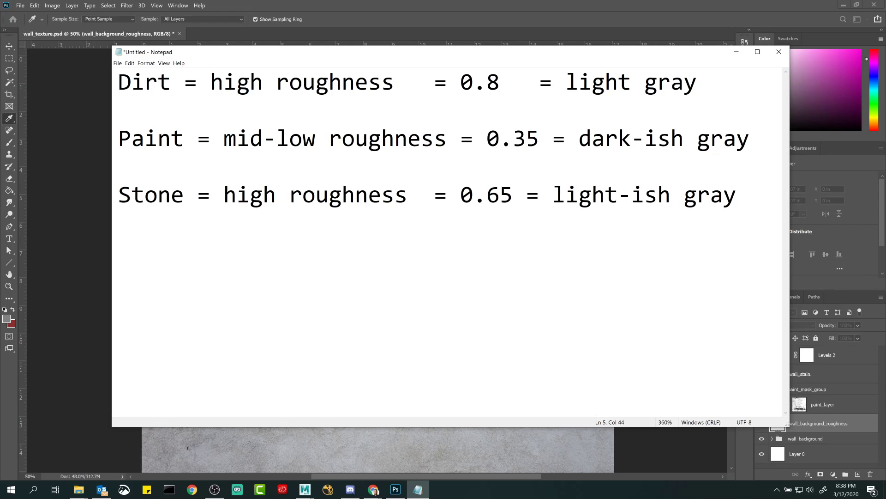
left_click(736, 51)
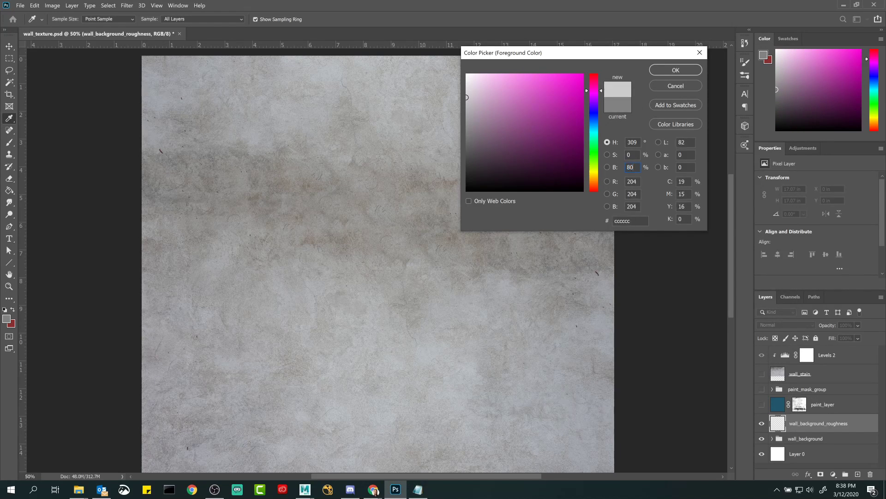
left_click(676, 71)
- Fill the wall_background_roughness layer with the light gray foreground color using the Paint Bucket tool
key("v")
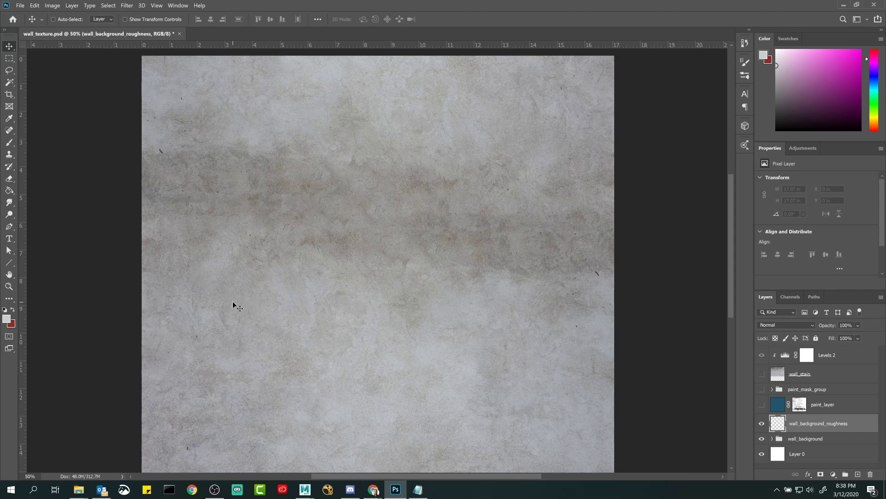
key("g")
left_click(338, 272)
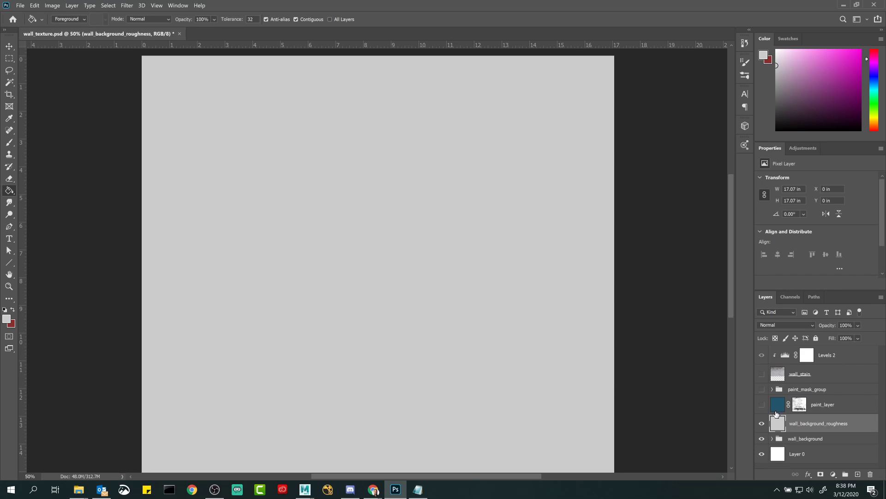
- Compare the flat gray wall_background_roughness layer with the stone wall beneath it by hiding and showing it
left_click(762, 424)
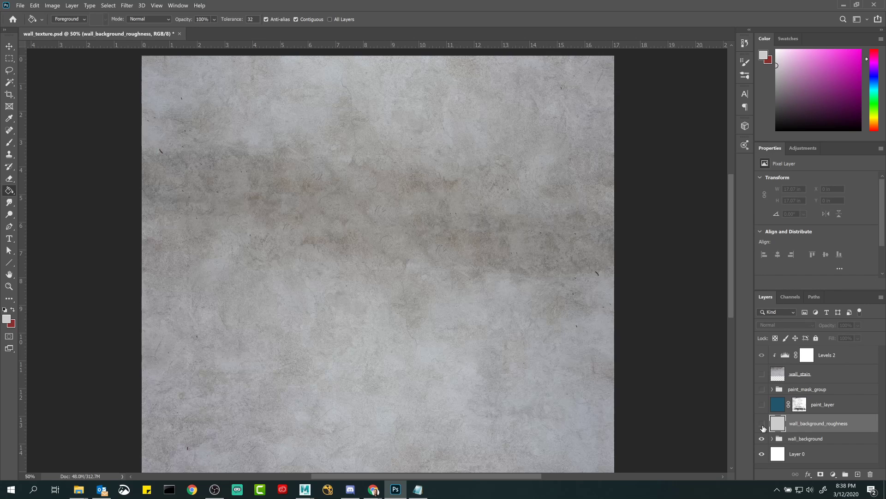
left_click(762, 424)
left_click(762, 425)
left_click(762, 424)
left_click(763, 424)
left_click(763, 423)
left_click(762, 424)
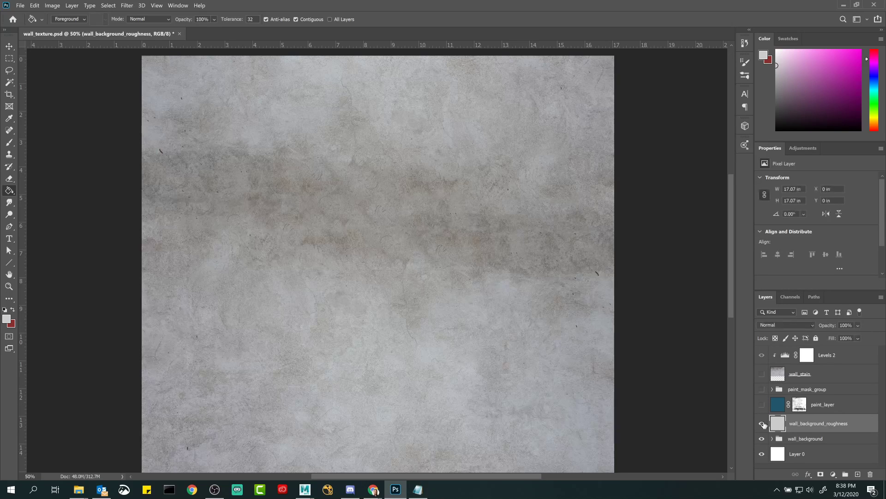
left_click(763, 423)
left_click(762, 424)
left_click(762, 424)
left_click(762, 424)
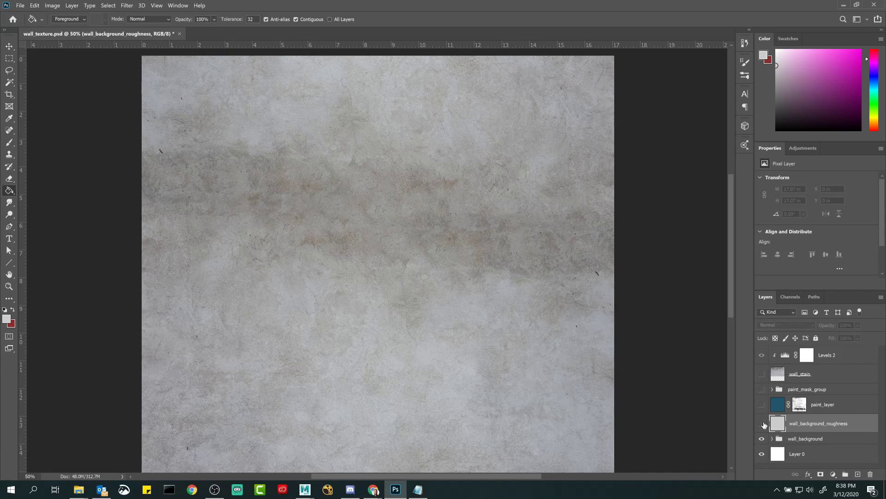
left_click(794, 439)
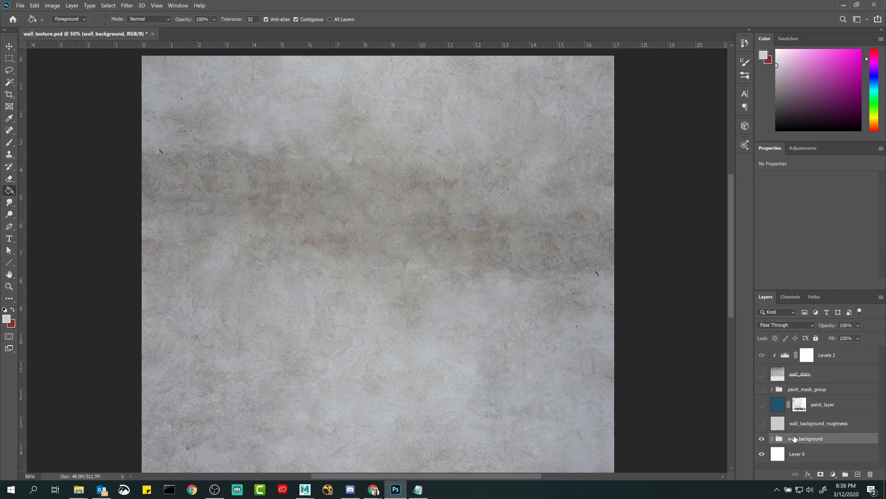
left_click(762, 424)
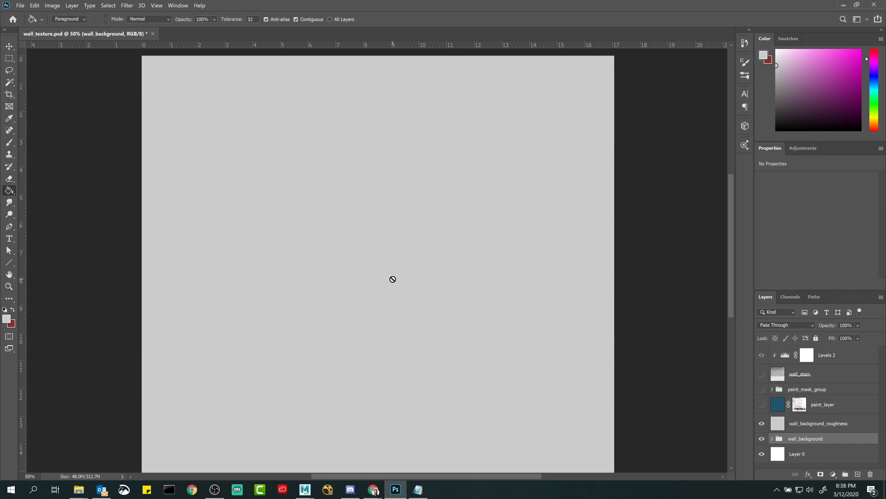
left_click(801, 427)
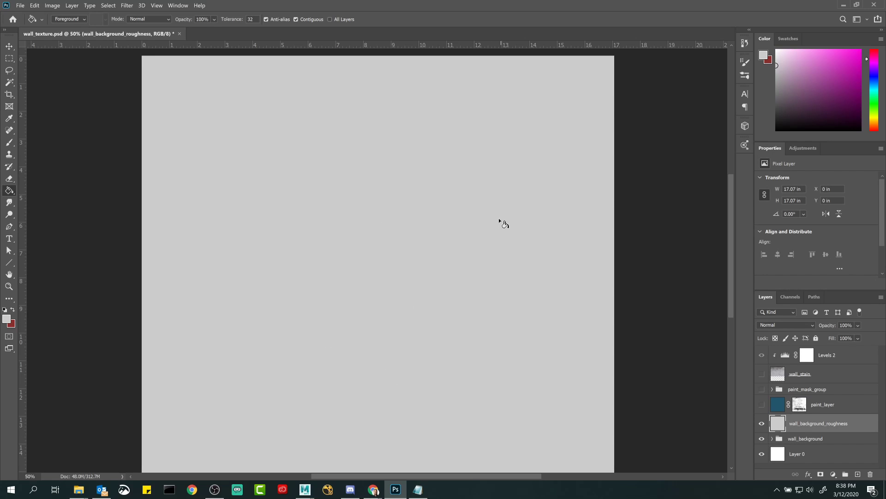
- Hide the flat gray layer and create a group named wall_background_roughness directly above the wall_background group
left_click(762, 423)
left_click(808, 441)
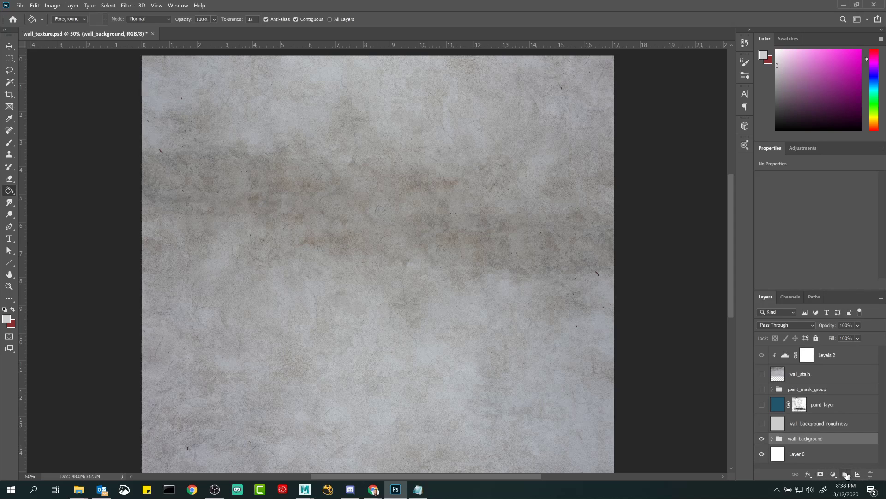
left_click(847, 475)
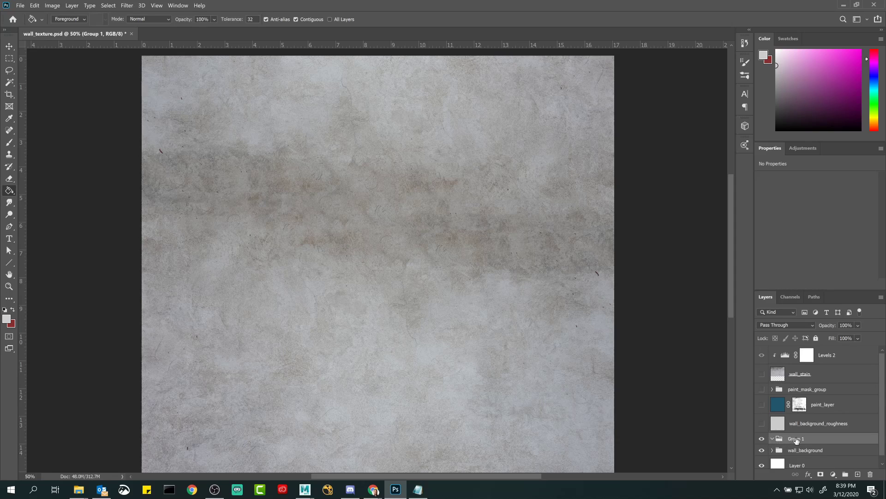
double_click(795, 438)
type("wall_roughne")
key("BackSpace")
key("BackSpace")
type("background_roughness")
key("Return")
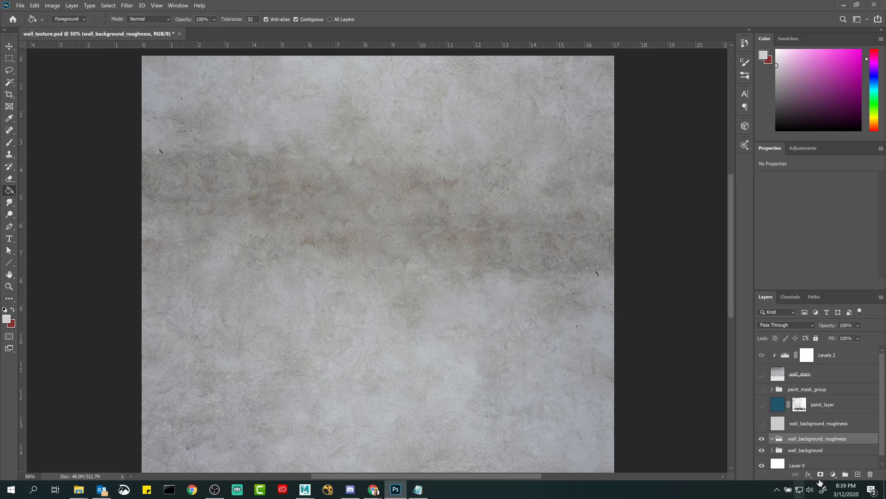
- Add a Hue/Saturation adjustment in the wall_background_roughness group with saturation at -100
left_click(833, 474)
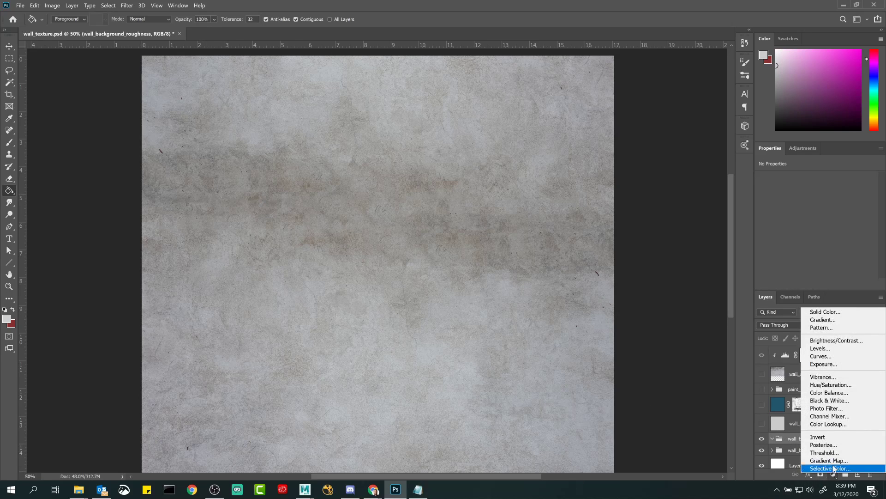
left_click(830, 385)
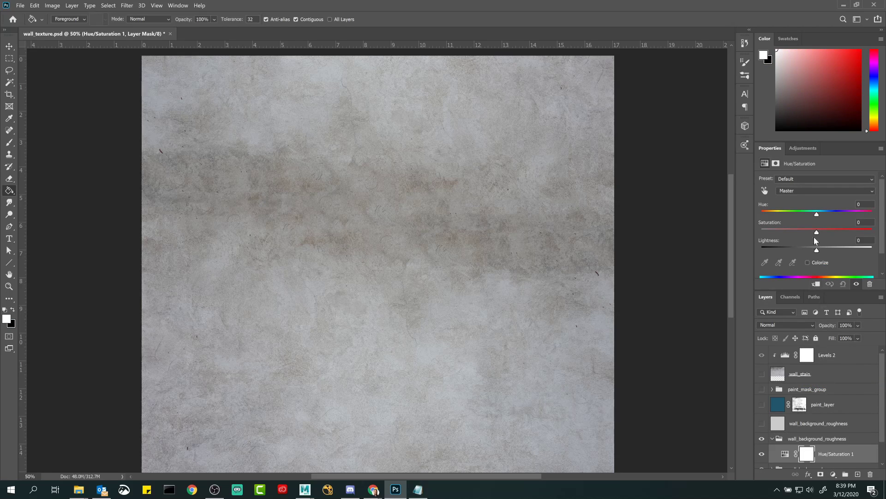
left_click_drag(817, 232, 683, 231)
- Compare the desaturated stone texture with the flat gray layer by repeatedly showing and hiding the gray
left_click(761, 423)
left_click(762, 424)
left_click(762, 423)
left_click(762, 423)
left_click(762, 423)
left_click(761, 423)
left_click(761, 423)
left_click(762, 424)
left_click(762, 423)
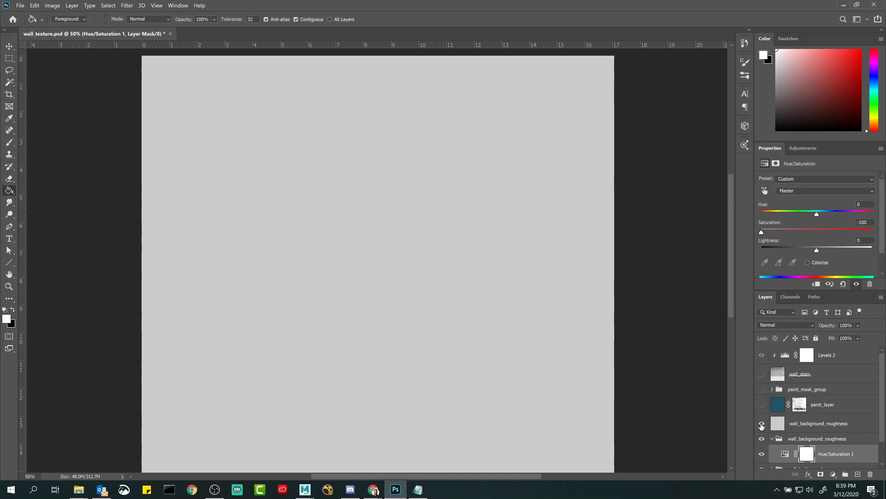
left_click(761, 424)
left_click(768, 424)
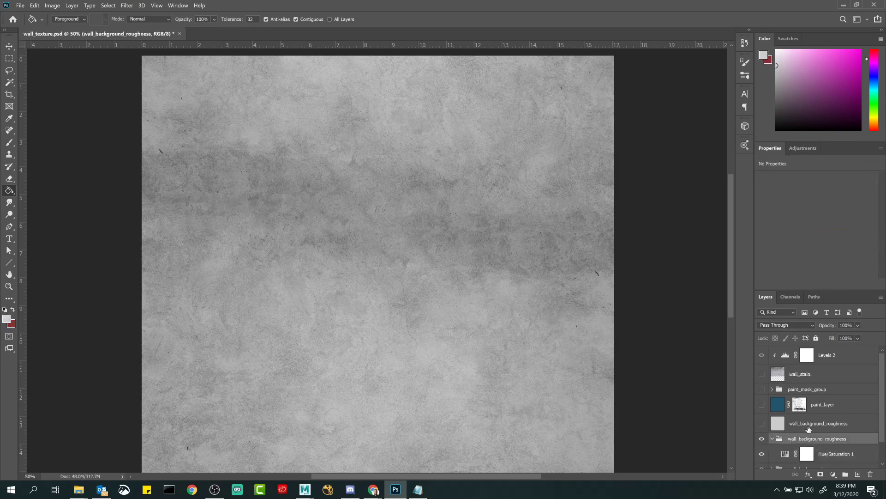
left_click(762, 423)
left_click(761, 423)
left_click(762, 423)
left_click(762, 424)
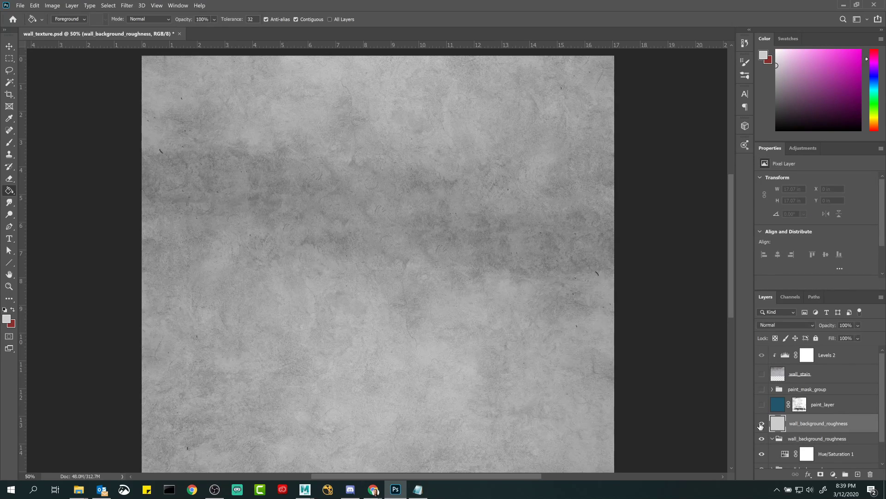
left_click(762, 423)
left_click(761, 423)
left_click(760, 423)
left_click(759, 423)
- Add a Levels adjustment above Hue/Saturation 1 with input levels 47, 1.52 and 229, and compare the group hidden and shown
left_click(785, 454)
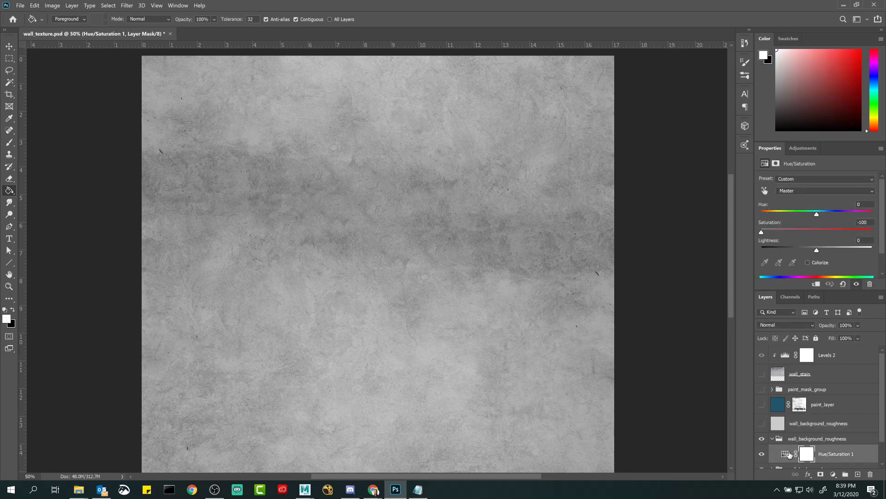
left_click(833, 475)
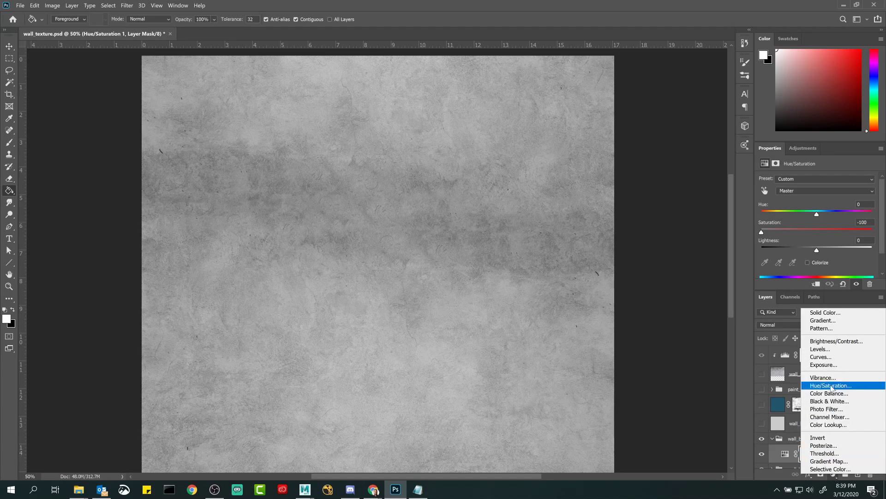
left_click(831, 350)
scroll(797, 388, "down", 2)
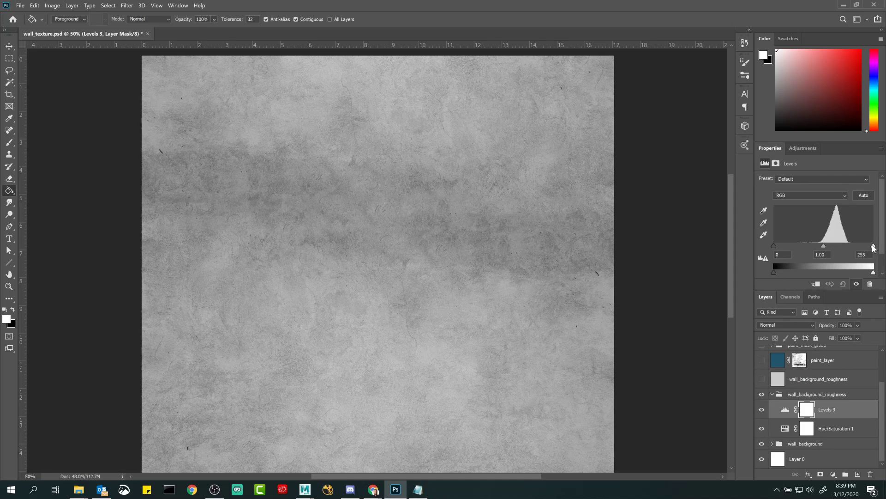
left_click_drag(823, 245, 810, 245)
left_click_drag(873, 245, 862, 246)
left_click_drag(775, 245, 792, 245)
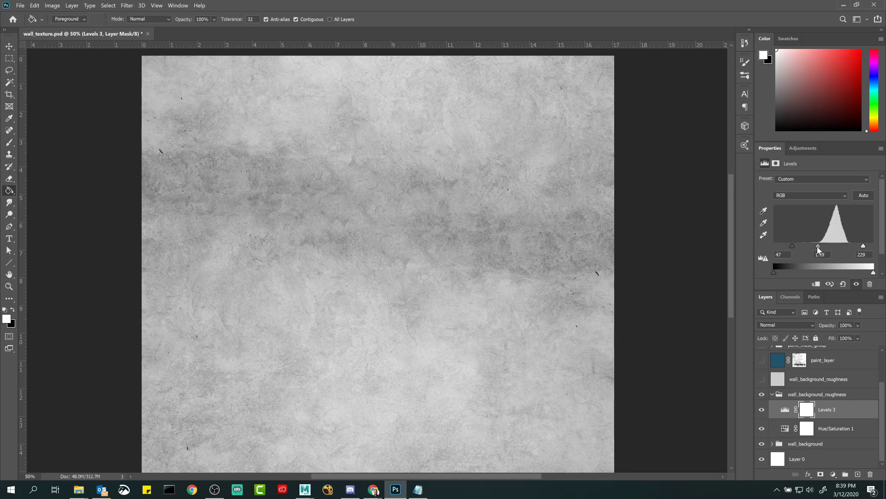
left_click(762, 395)
left_click(761, 395)
- Raise the Levels adjustment's output black and lower its output white, comparing the stone's brightness with the flat gray layer
left_click(761, 379)
left_click(761, 379)
left_click(761, 379)
left_click(761, 379)
left_click_drag(778, 272, 805, 273)
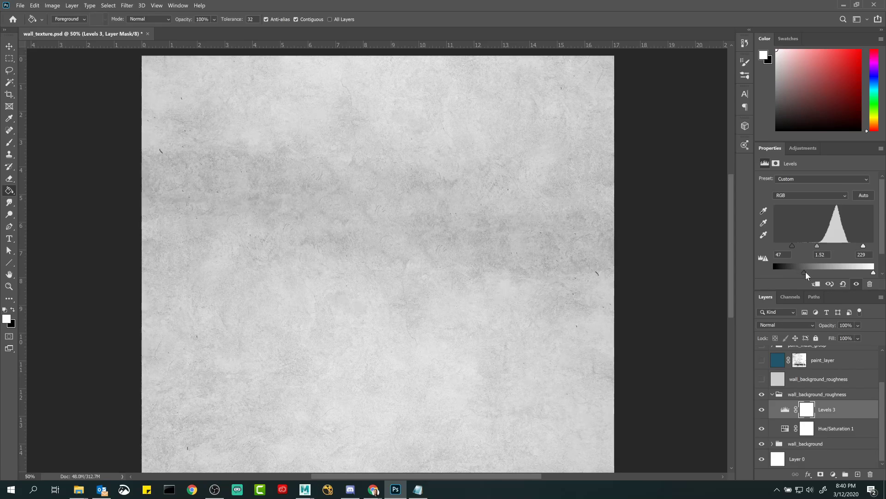
left_click_drag(873, 273, 858, 273)
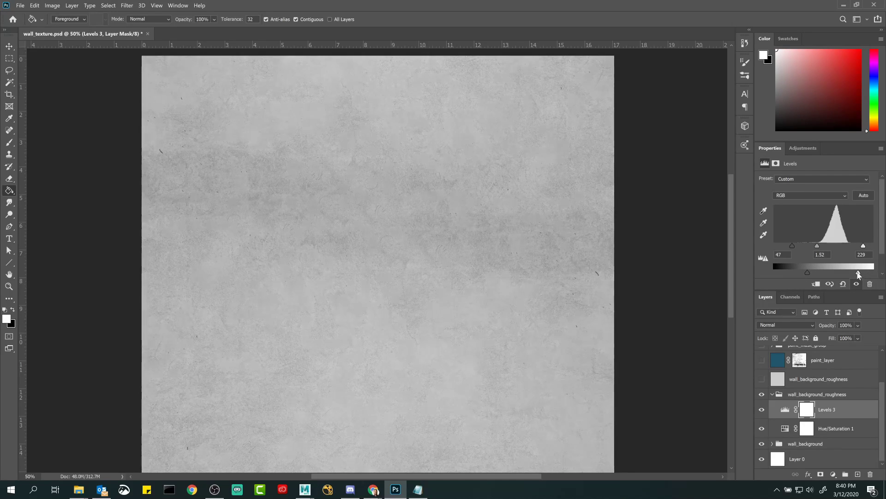
left_click(762, 379)
left_click(761, 379)
left_click(761, 379)
left_click(762, 379)
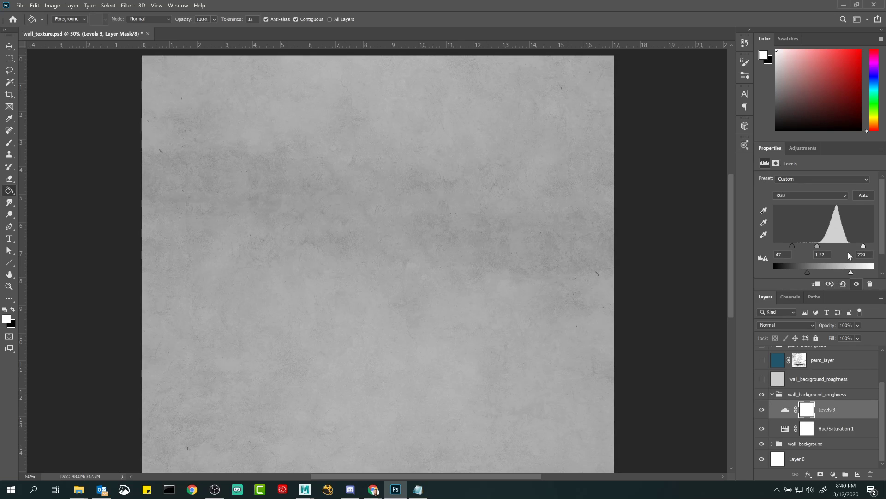
- Set the Levels adjustment's input midtone to 1.08 and input white to 210, and raise its output white, checking against the flat gray layer
left_click_drag(852, 273, 856, 247)
left_click(762, 379)
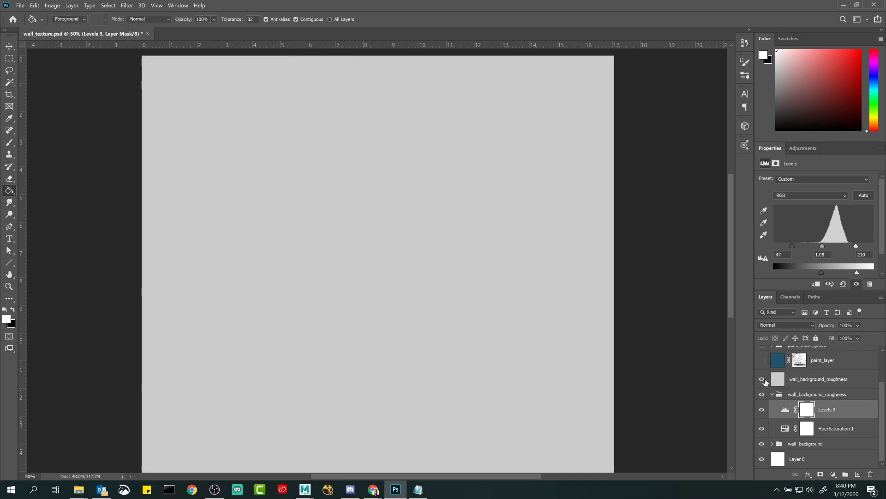
left_click(762, 379)
left_click(762, 379)
left_click(762, 379)
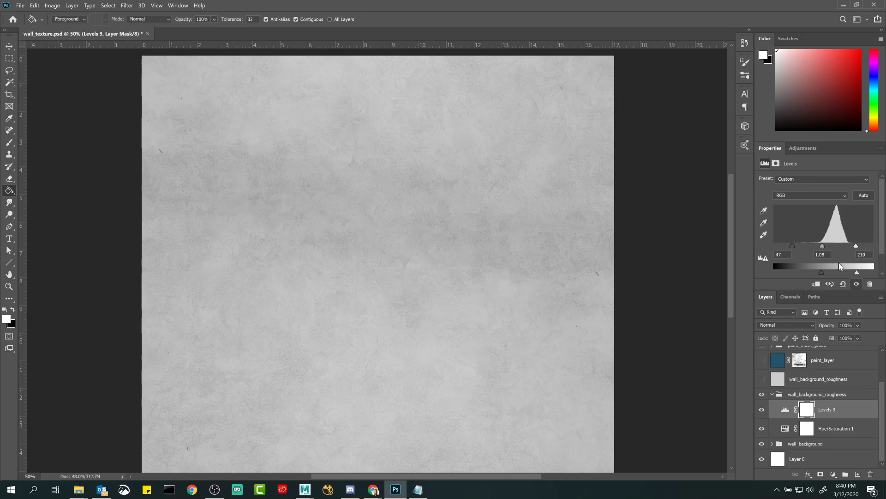
left_click_drag(858, 271, 866, 273)
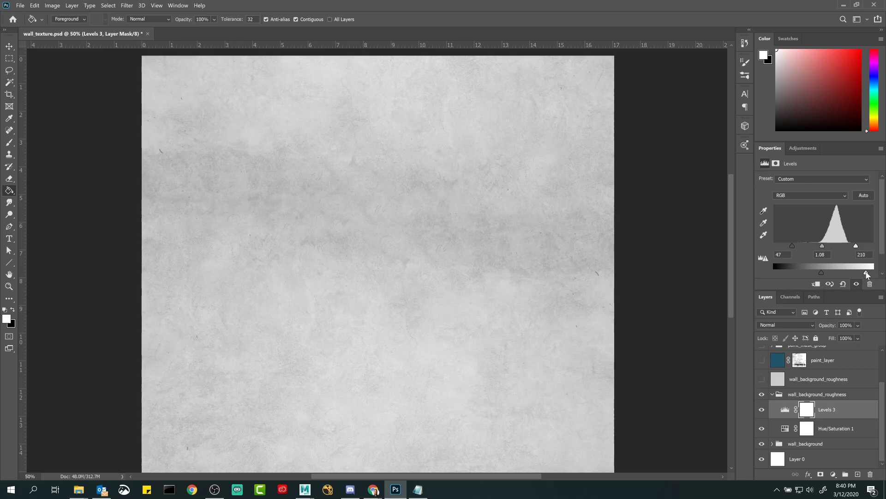
- Compare the brightened stone texture with the flat wall_background_roughness gray by repeatedly showing and hiding the gray layer
left_click(762, 379)
left_click(763, 379)
left_click(762, 379)
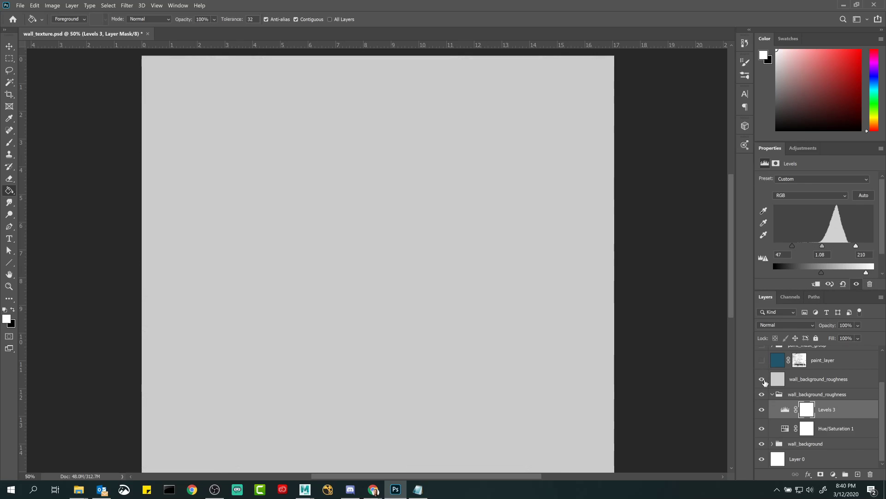
left_click(762, 379)
left_click(762, 379)
left_click(763, 380)
left_click(762, 379)
left_click(762, 379)
left_click(762, 380)
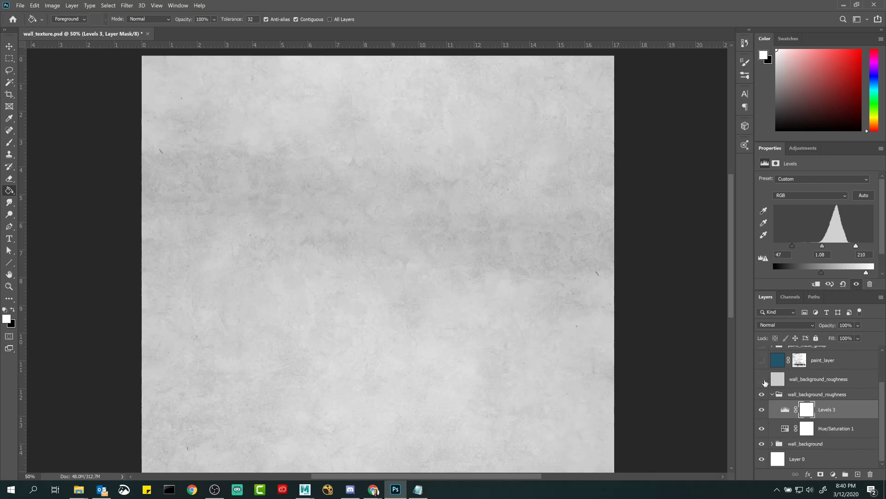
left_click(763, 380)
left_click(763, 379)
left_click(762, 395)
left_click(762, 380)
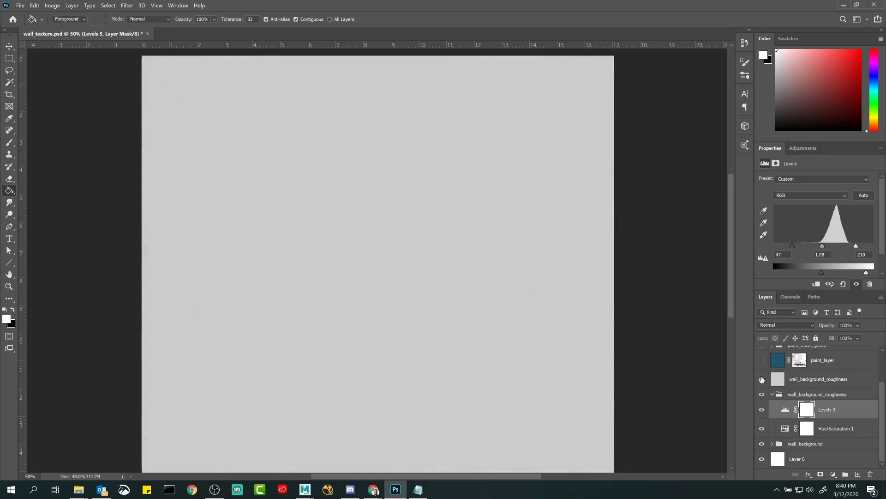
left_click(762, 379)
left_click(762, 379)
left_click(762, 379)
left_click(762, 379)
left_click(762, 379)
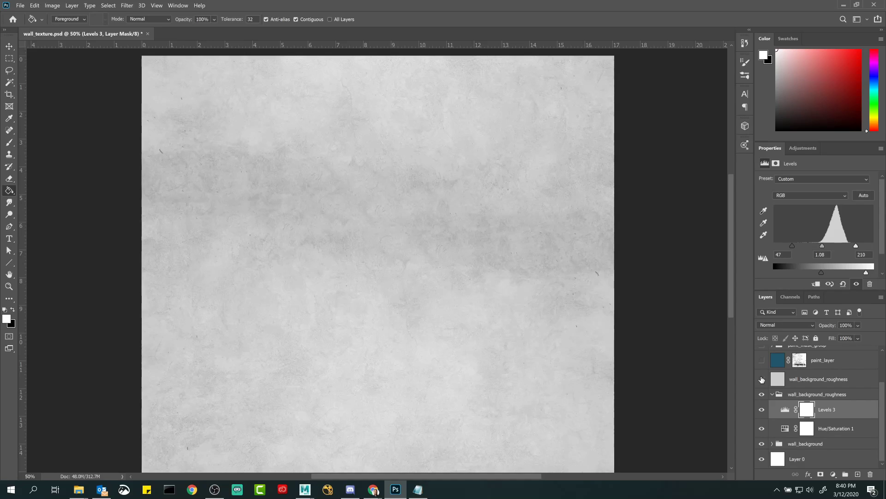
left_click(762, 380)
left_click(763, 380)
left_click(762, 380)
left_click(762, 380)
left_click(762, 379)
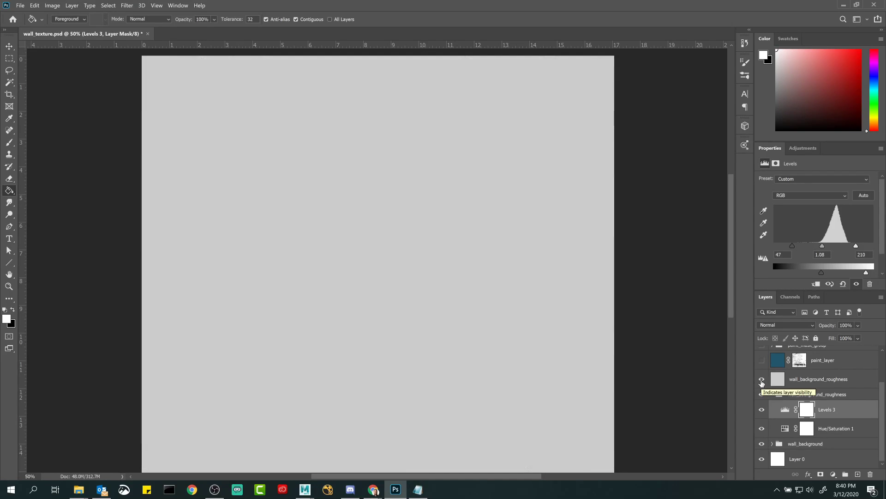
left_click(762, 380)
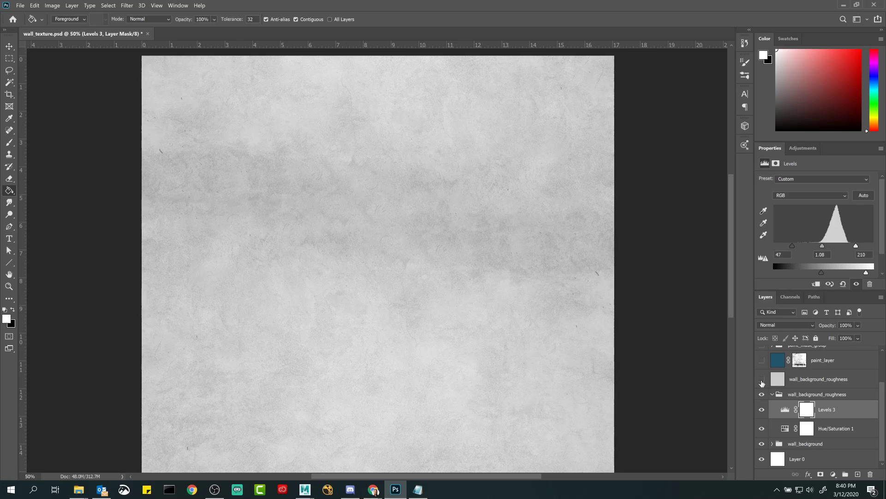
- Collapse the wall_background_roughness group, then show and select paint_layer after a brief look at paint_mask_group
left_click(773, 395)
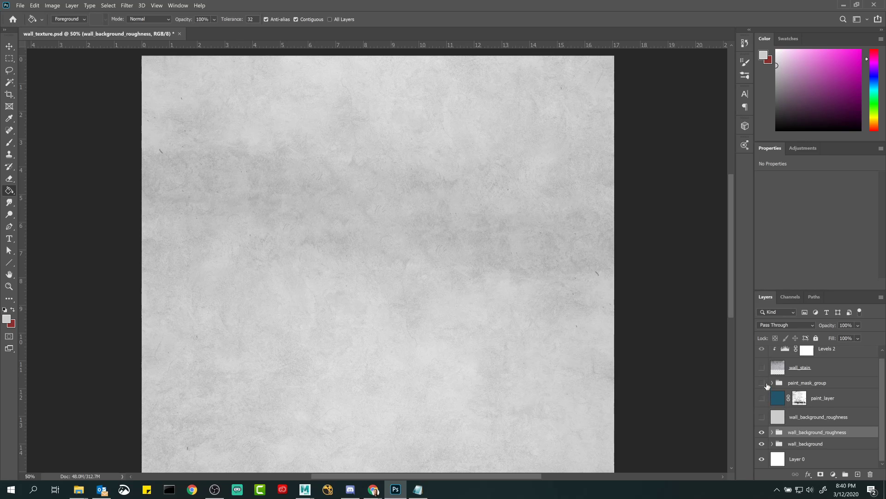
left_click(762, 383)
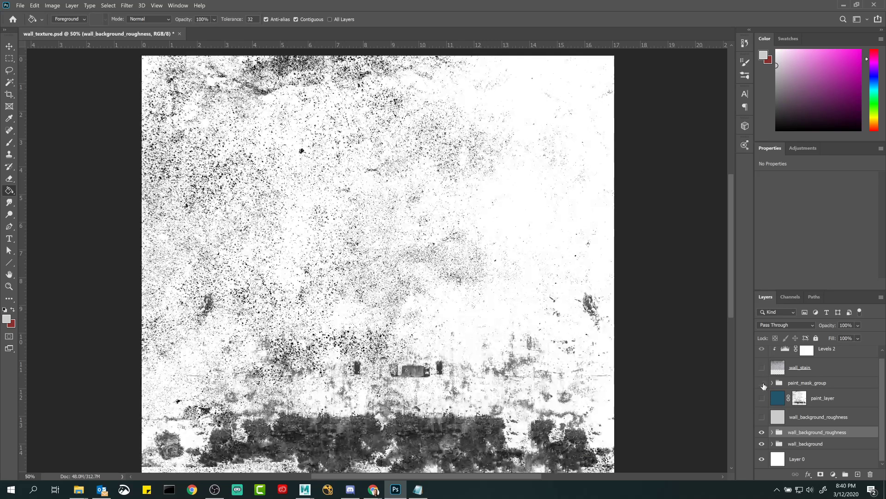
left_click(762, 383)
left_click(762, 398)
left_click(775, 400)
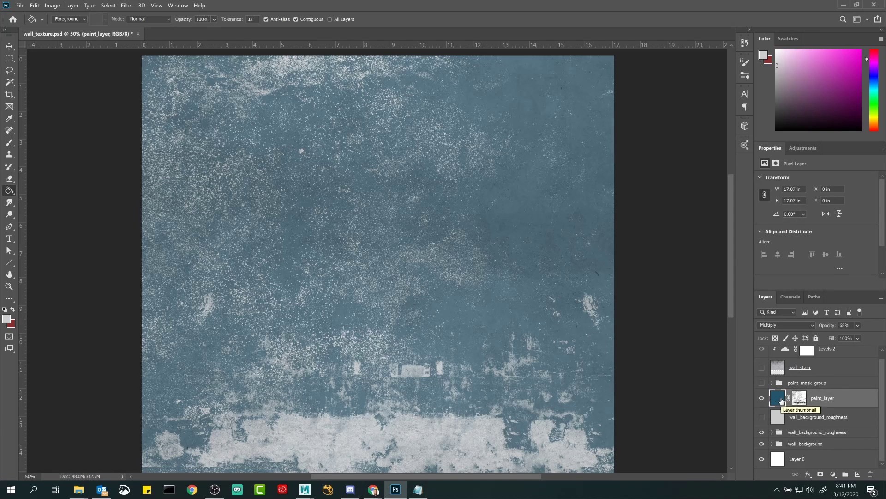
- Check the planned paint roughness in the Notepad notes and compare paint_layer with its layer mask disabled and enabled
left_click(418, 490)
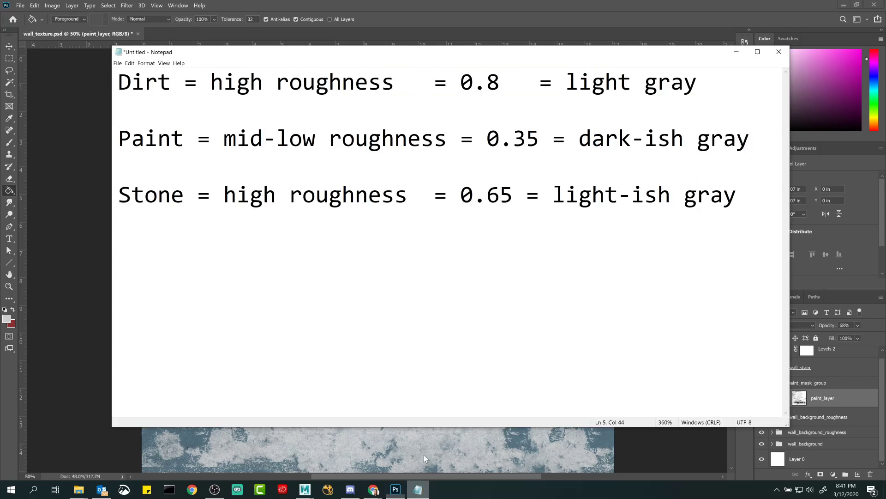
left_click(736, 52)
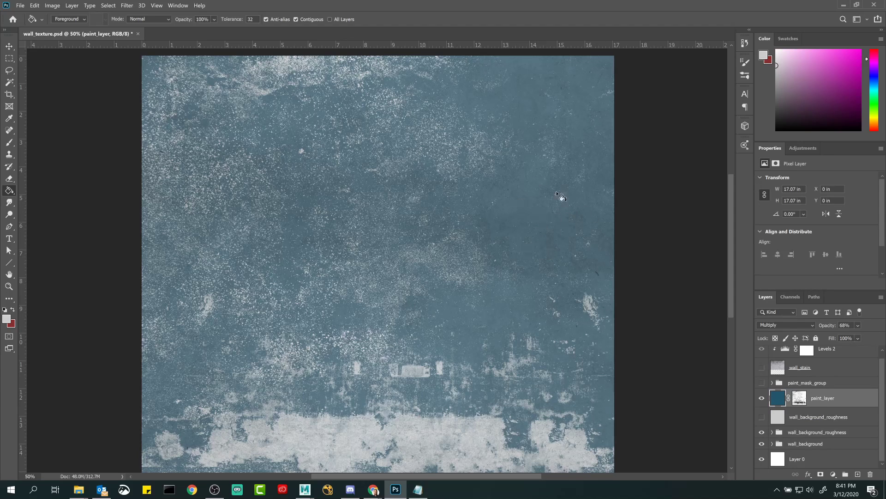
left_click(801, 400)
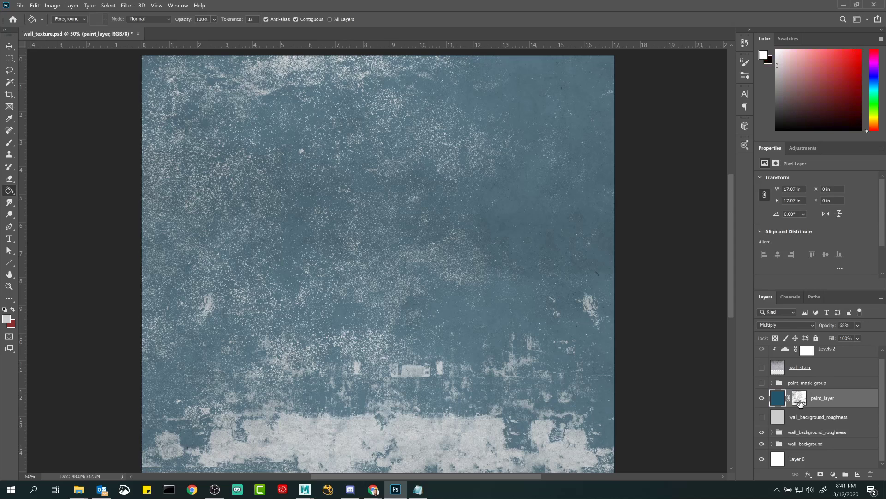
left_click(800, 400, "shift")
left_click(801, 400, "shift")
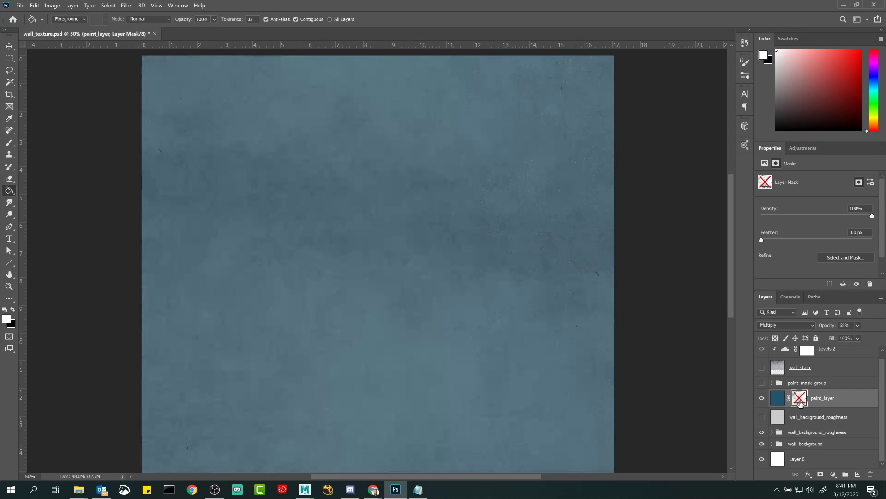
left_click(801, 400, "shift")
left_click(801, 400, "shift")
left_click(800, 399, "shift")
left_click(800, 400, "shift")
- Rename paint_layer as paint_layer_color
double_click(824, 398)
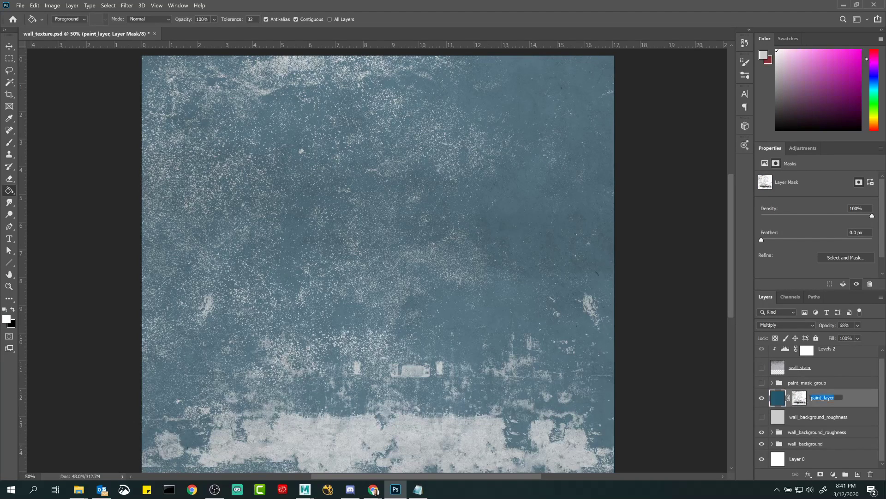
left_click(826, 397)
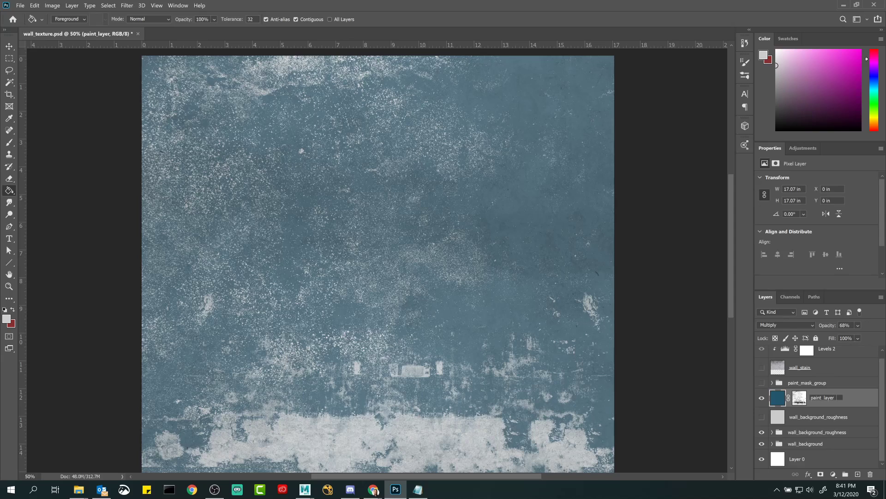
type("_color")
key("Return")
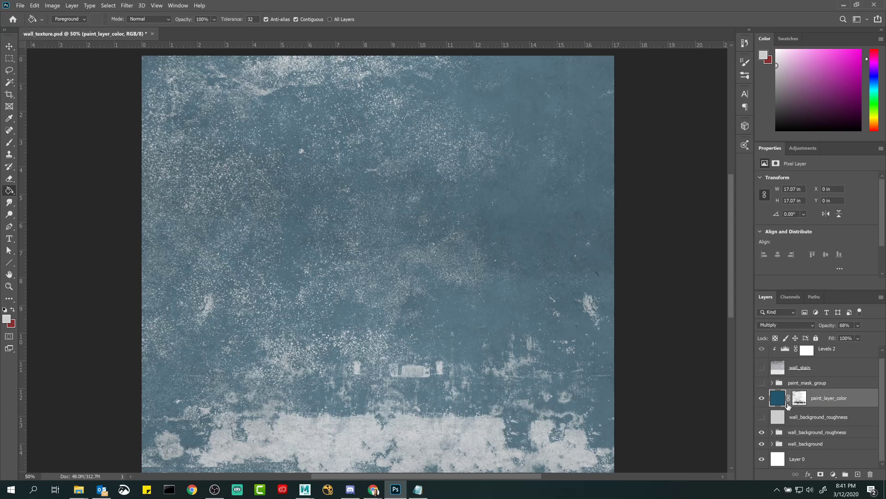
- Duplicate paint_layer_color as a layer named paint_layer_roughness and hide the original
mouse_move(779, 399)
left_mouse_down()
mouse_move(780, 451)
mouse_move(782, 400)
left_mouse_up()
mouse_move(779, 399)
left_mouse_down()
mouse_move(815, 457)
mouse_move(858, 474)
left_mouse_up()
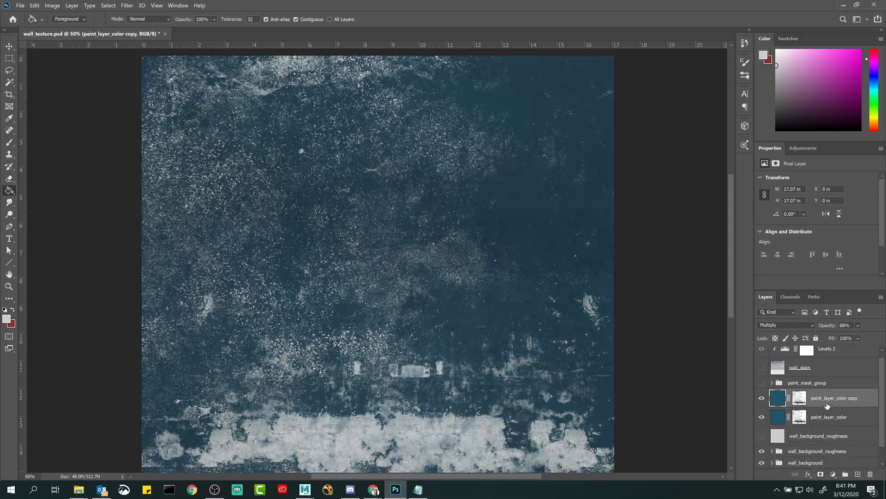
double_click(829, 398)
key("End")
key("BackSpace")
key("BackSpace")
key("BackSpace")
key("BackSpace")
key("BackSpace")
key("BackSpace")
type("roughness")
key("Return")
left_click(763, 417)
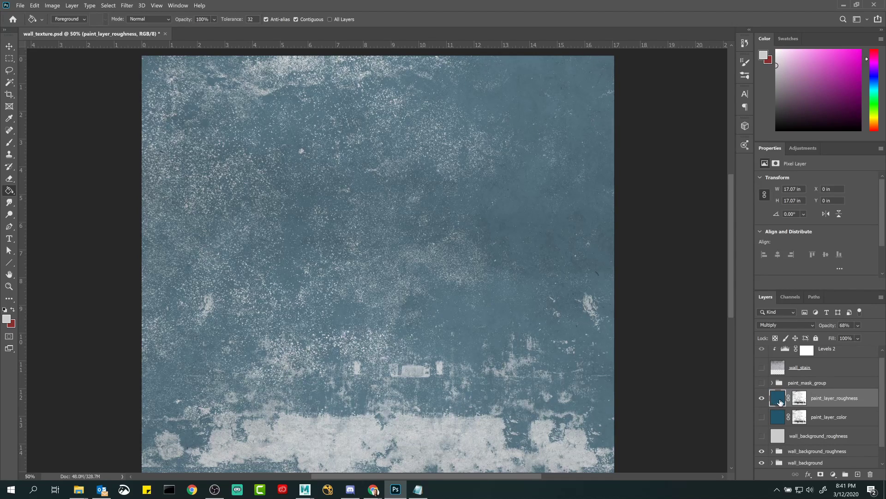
- Review the paint roughness in the Notepad notes and compare the wall with paint_layer_roughness hidden and shown
left_click(418, 489)
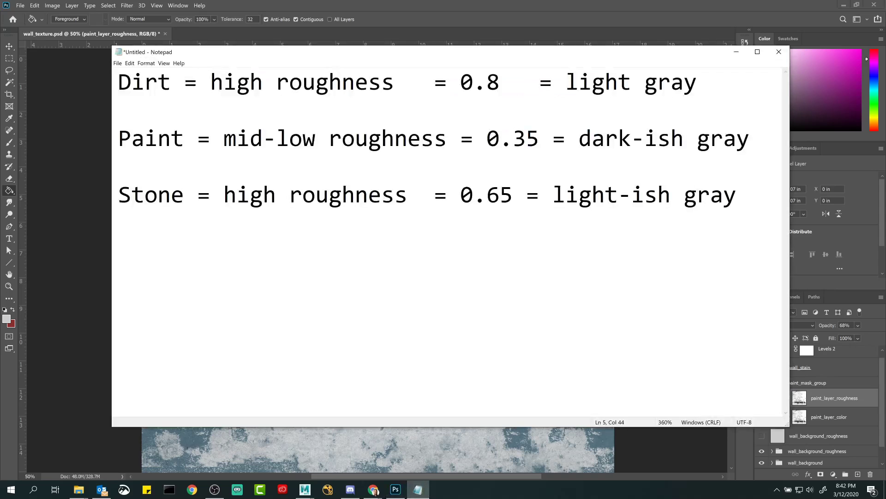
left_click(737, 54)
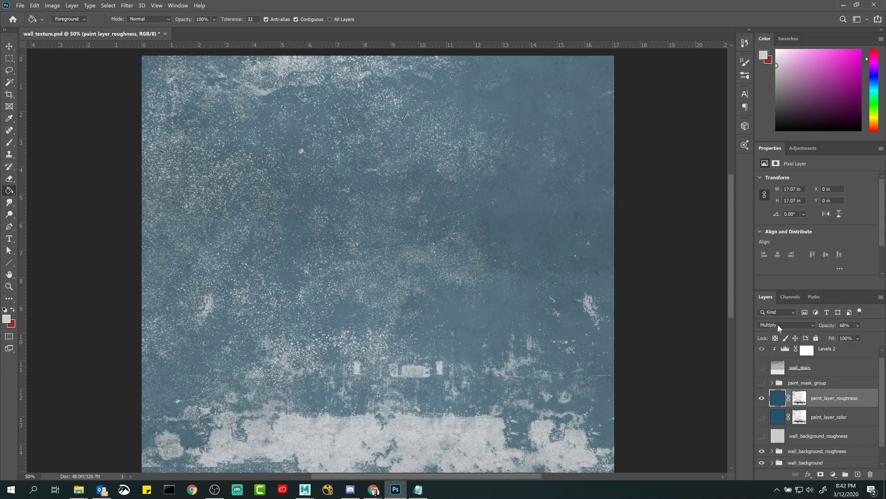
left_click(761, 398)
left_click(761, 398)
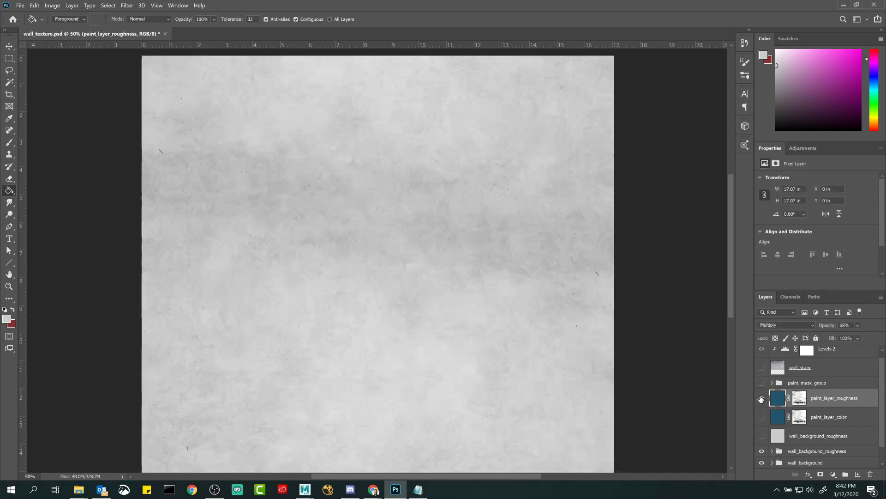
left_click(761, 398)
left_click(761, 398)
left_click(761, 398)
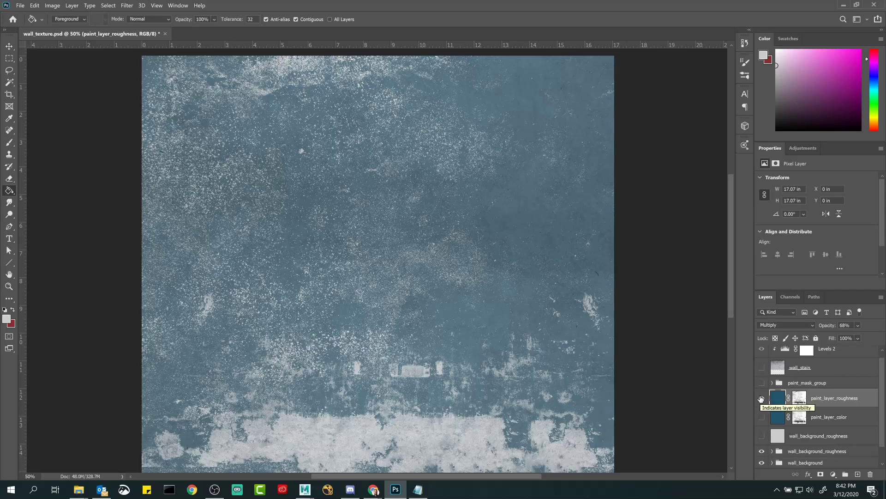
- Review the roughness values for dirt, paint and stone in the Notepad notes, and return to Photoshop
left_click(762, 398)
left_click(418, 489)
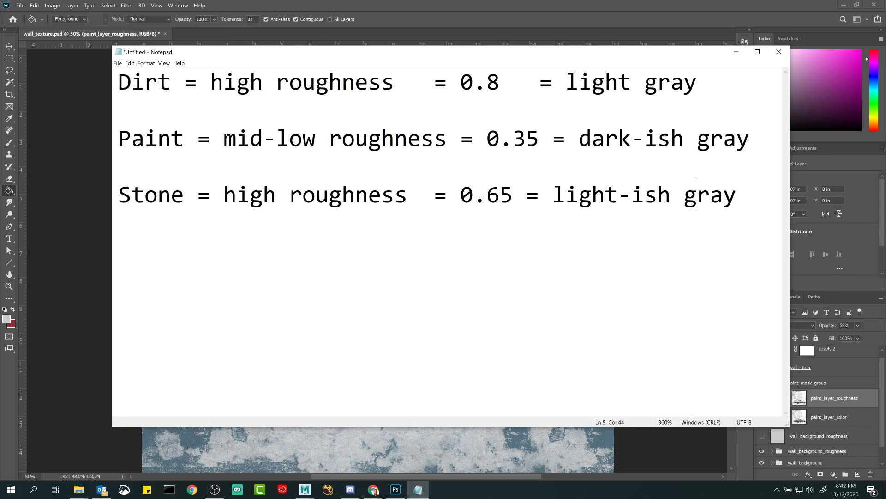
left_click(735, 52)
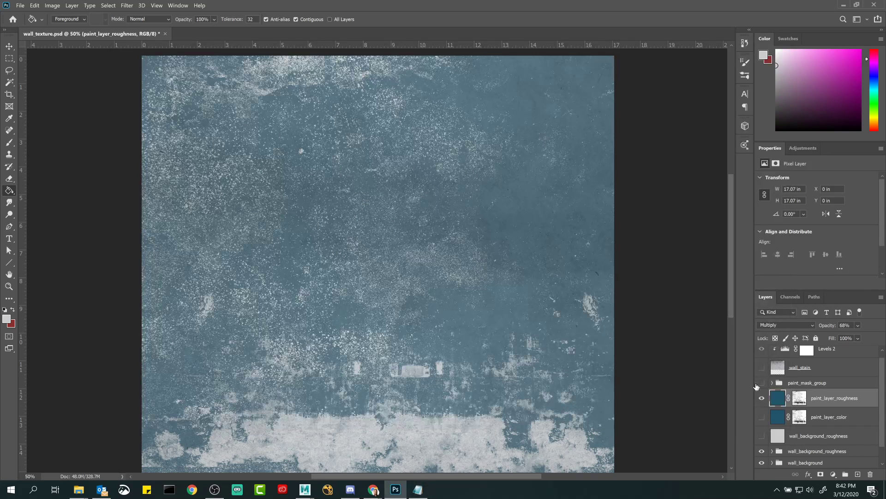
- Set the paint_layer_roughness layer's blending mode to Normal and its opacity to 100%
left_click(791, 320)
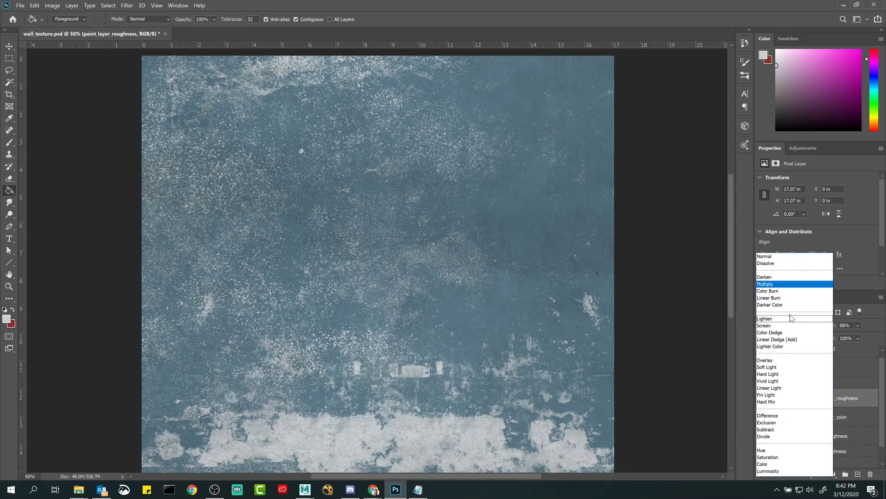
left_click(768, 256)
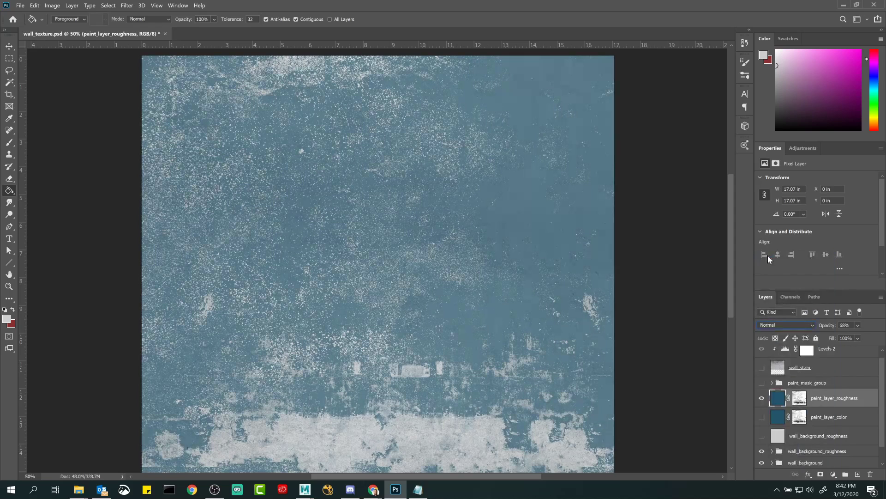
left_click(858, 325)
left_click_drag(866, 336, 879, 337)
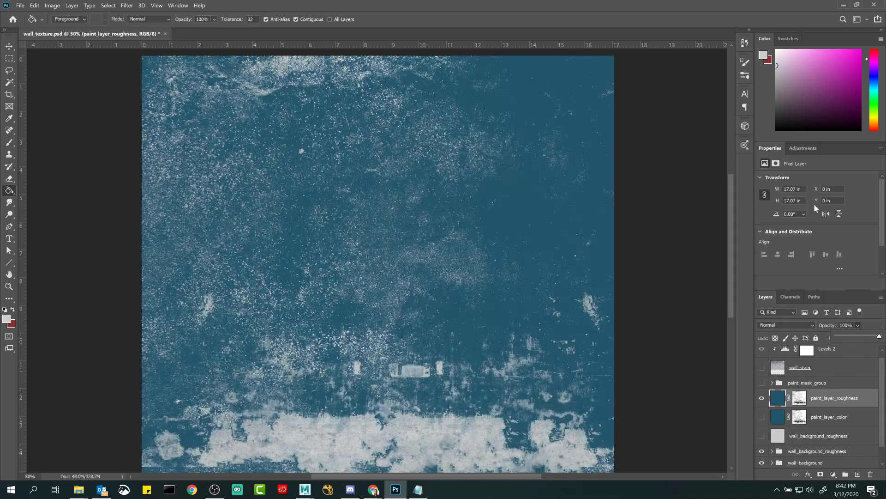
- Check the paint value in the Notepad notes and fill paint_layer_roughness with a neutral gray of 35% brightness (#595959)
left_click(775, 396)
left_click(418, 489)
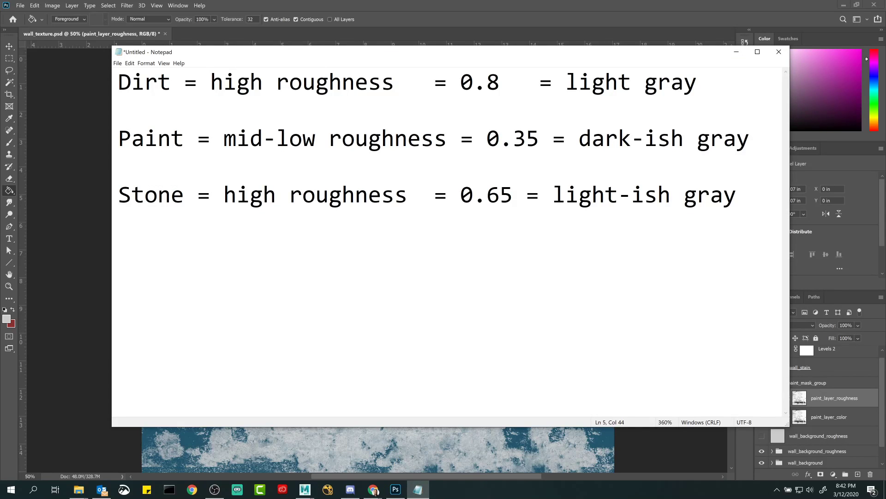
left_click(737, 51)
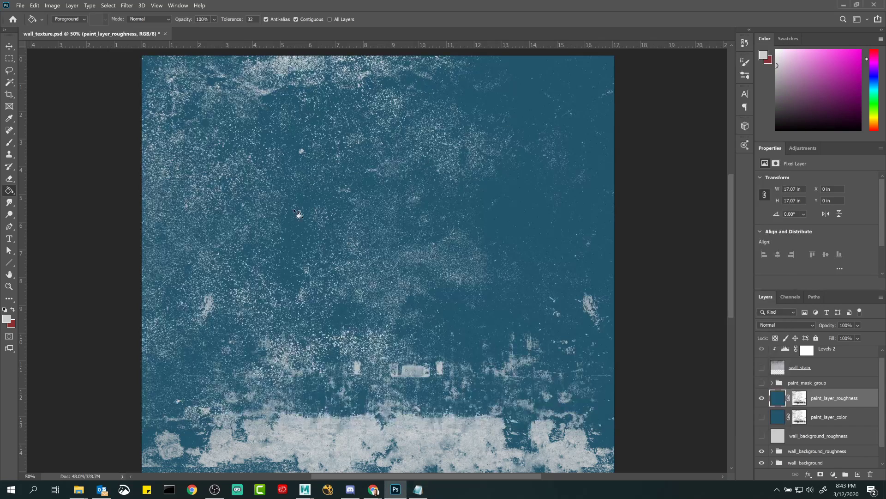
left_click(7, 318)
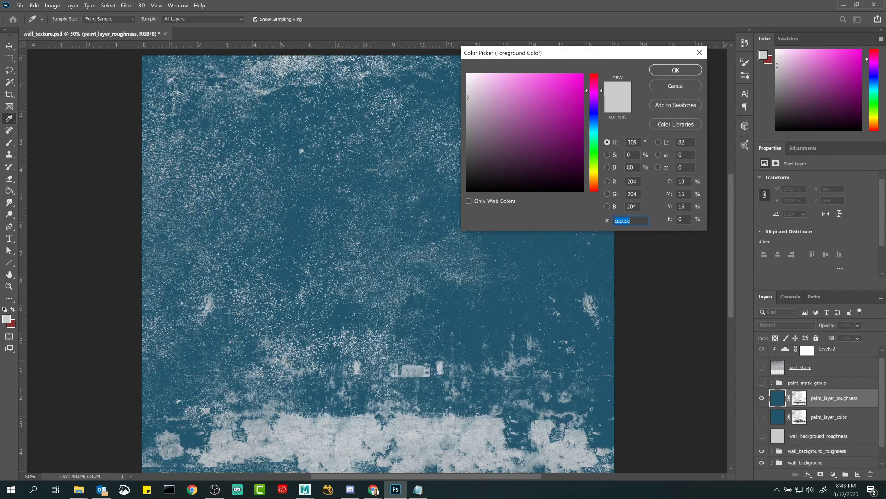
left_click(629, 167)
type("35")
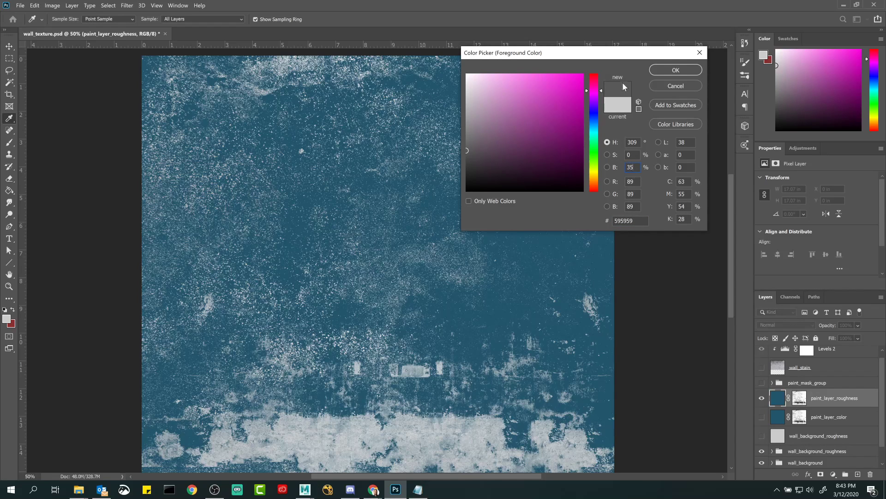
left_click(676, 70)
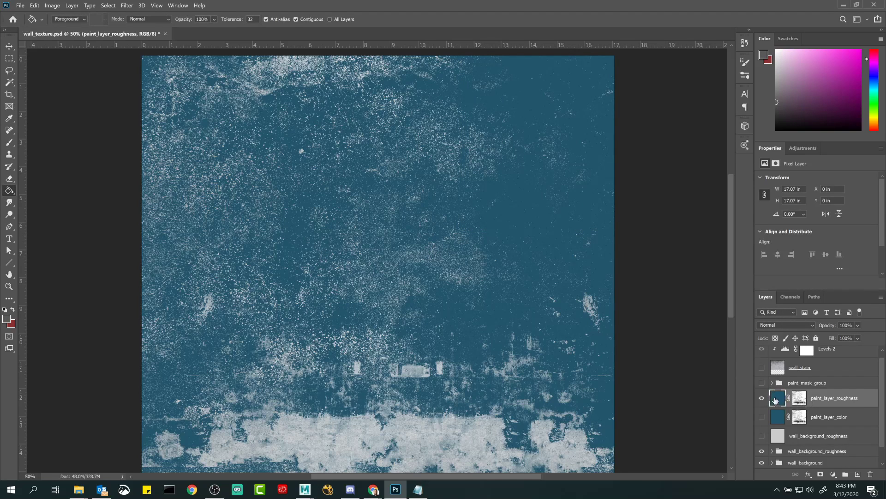
left_click(384, 226)
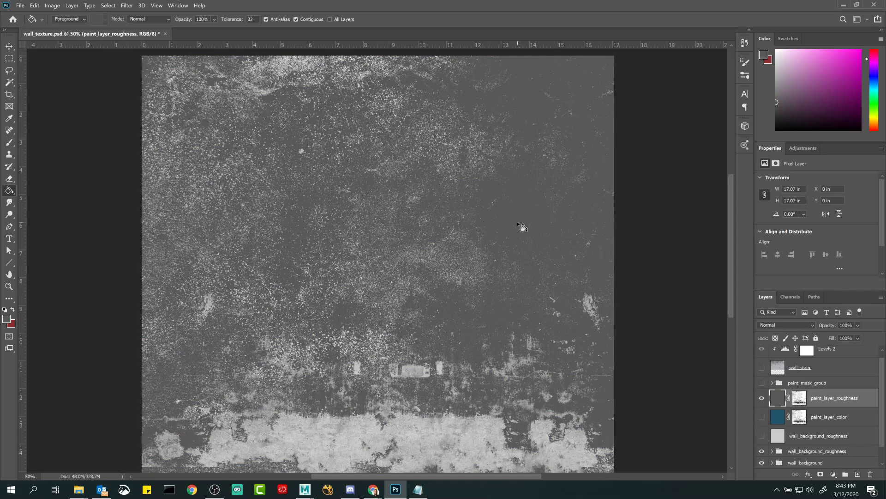
- Compare the wall with and without paint_layer_roughness, and check the grays against the roughness notes in Notepad
left_click(763, 399)
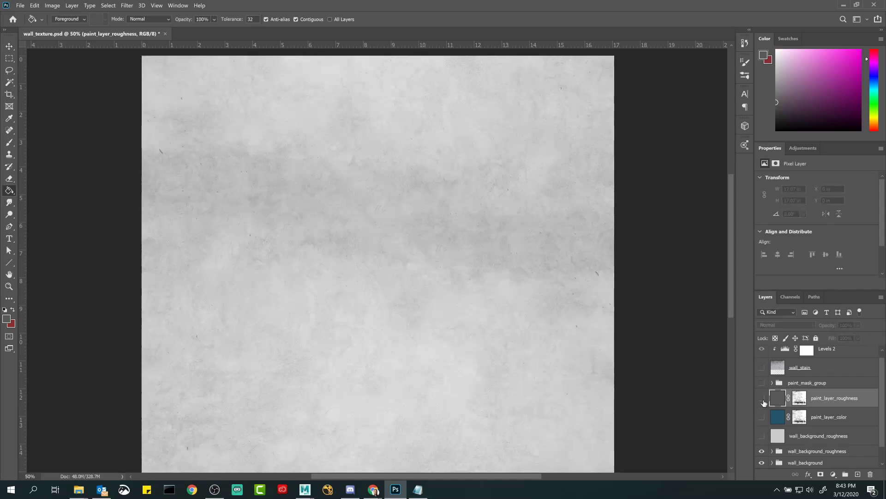
left_click(762, 399)
left_click(762, 399)
left_click(762, 399)
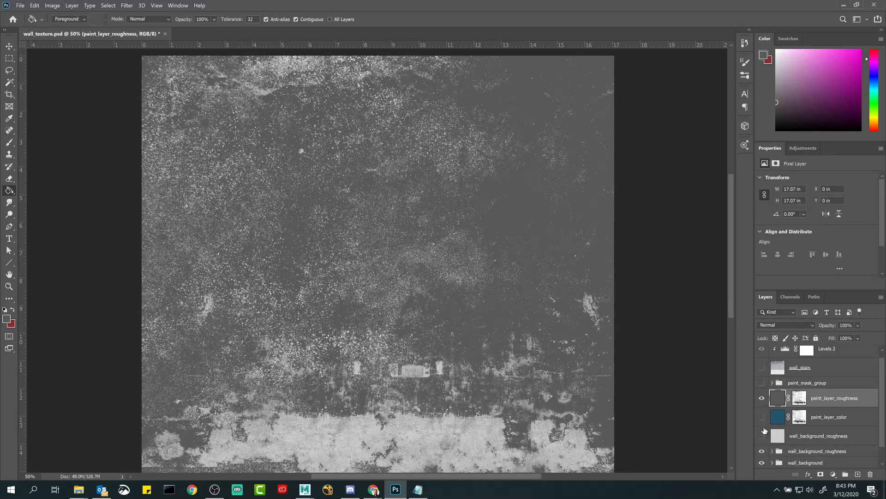
left_click(761, 399)
left_click(762, 399)
left_click(418, 489)
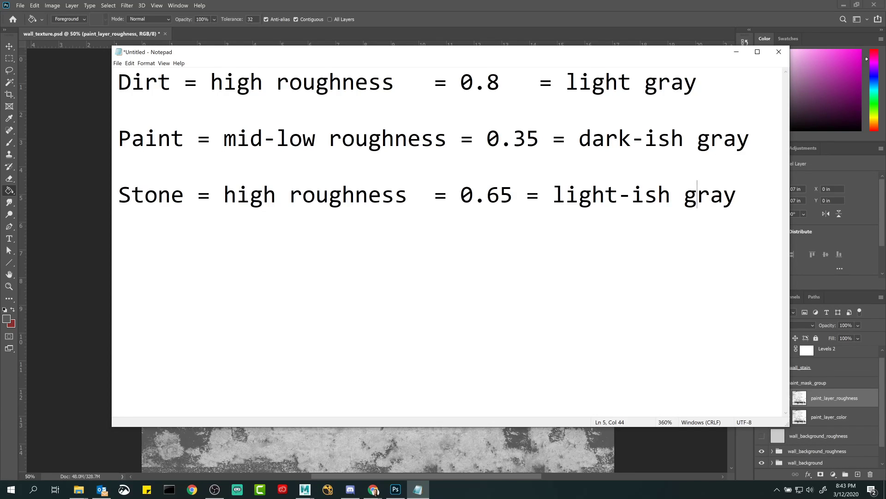
left_click(737, 51)
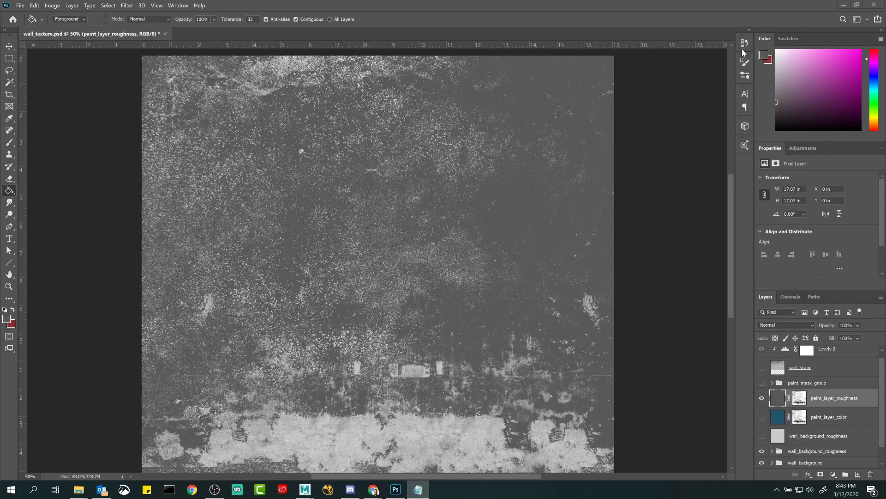
- Examine the adjustment layers in the wall_background_roughness group and the layer of the same name above it
scroll(791, 431, "down", 1)
left_click(801, 432)
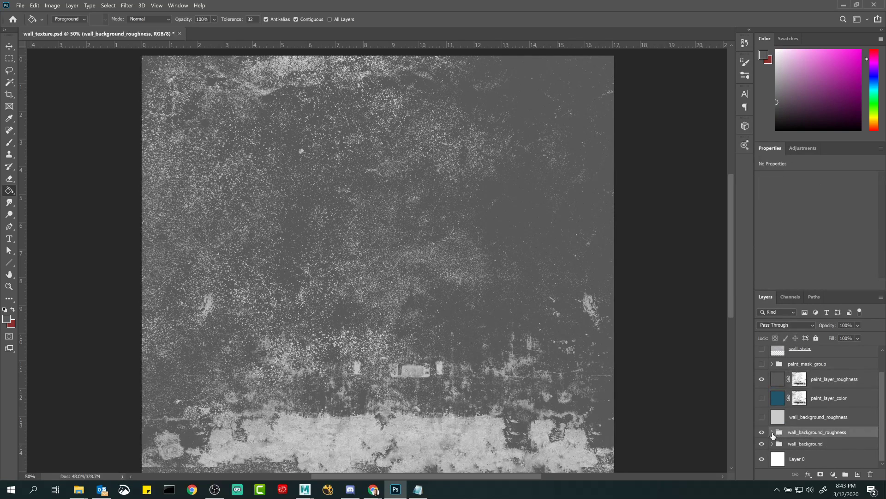
left_click(772, 433)
scroll(773, 433, "down", 2)
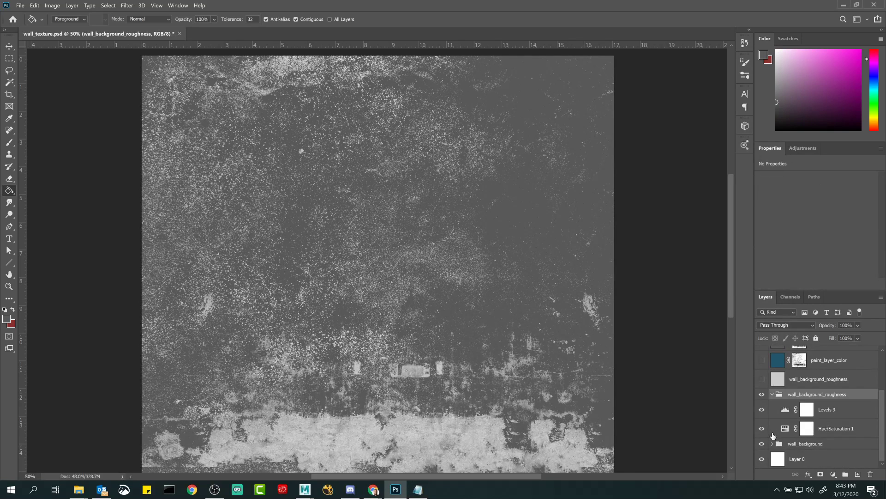
left_click(780, 381)
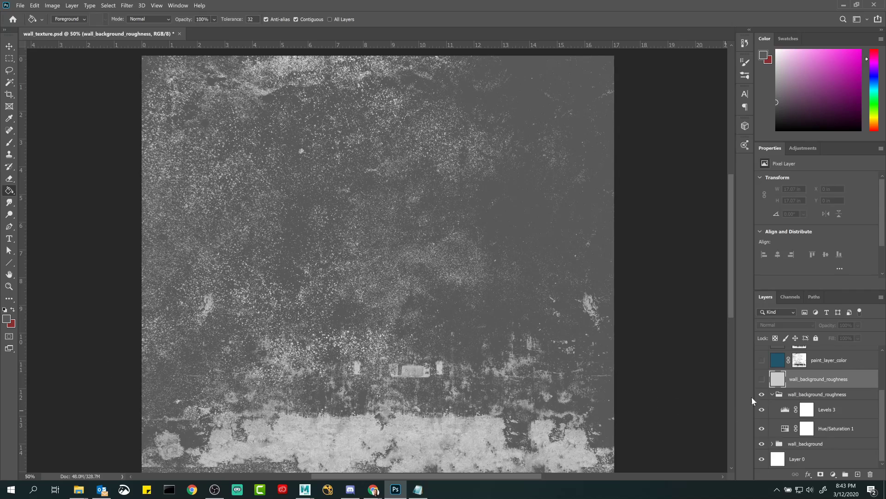
left_click(772, 393)
scroll(771, 392, "up", 1)
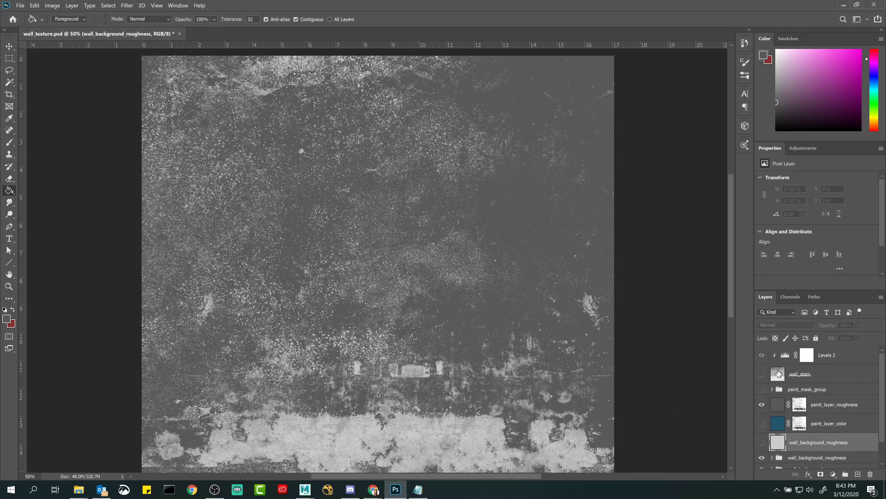
- Show the wall_stain layer and compare it with and without its Levels 2 adjustment, leaving the adjustment on
left_click(778, 374)
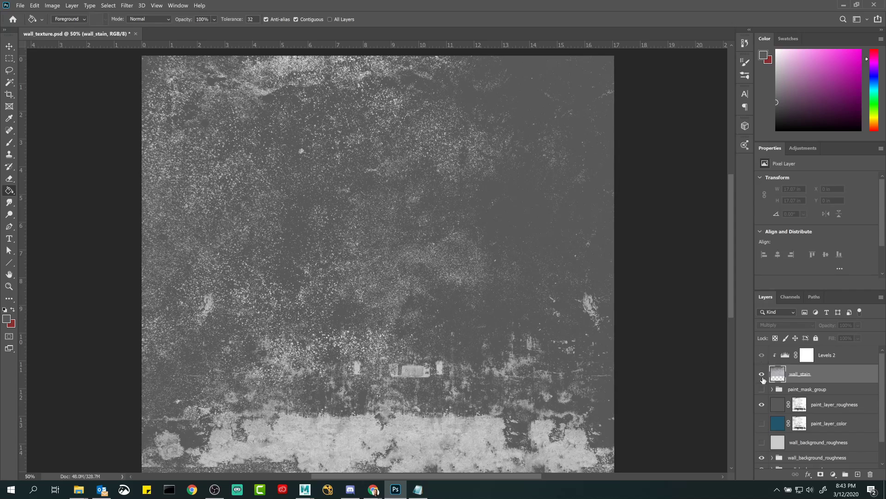
left_click(762, 377)
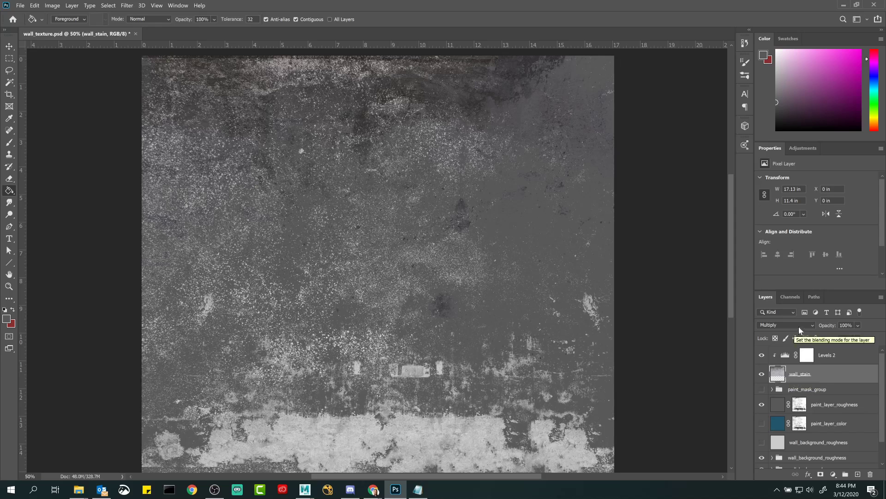
left_click(763, 357)
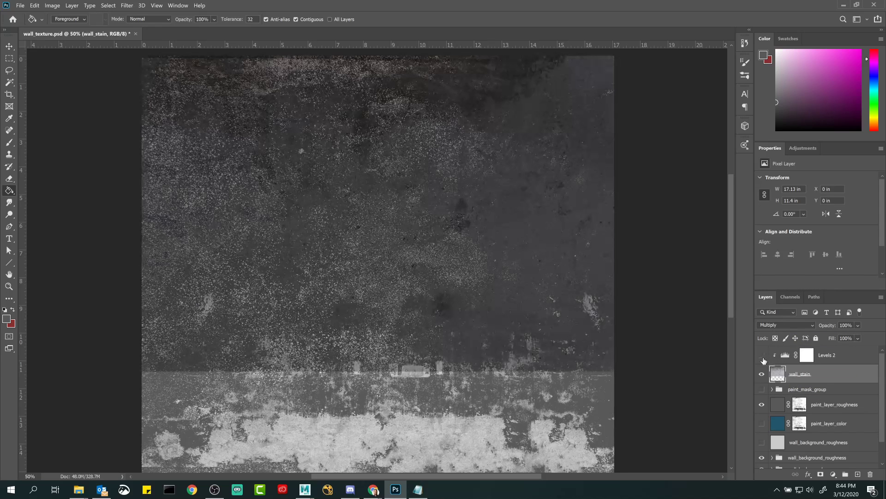
left_click(762, 357)
left_click(762, 355)
left_click(762, 355)
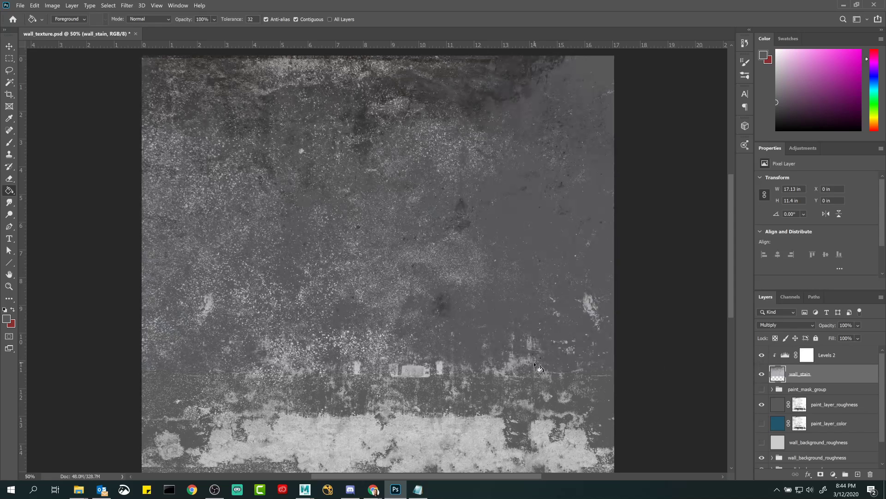
- Rename the wall_stain layer as wall_stain_color
left_click(784, 357)
double_click(801, 374)
type("_color")
key("Return")
- Duplicate the wall_stain_color layer above Levels 2 and clip Levels 2 back to the original stain layer
left_click_drag(780, 375, 858, 473)
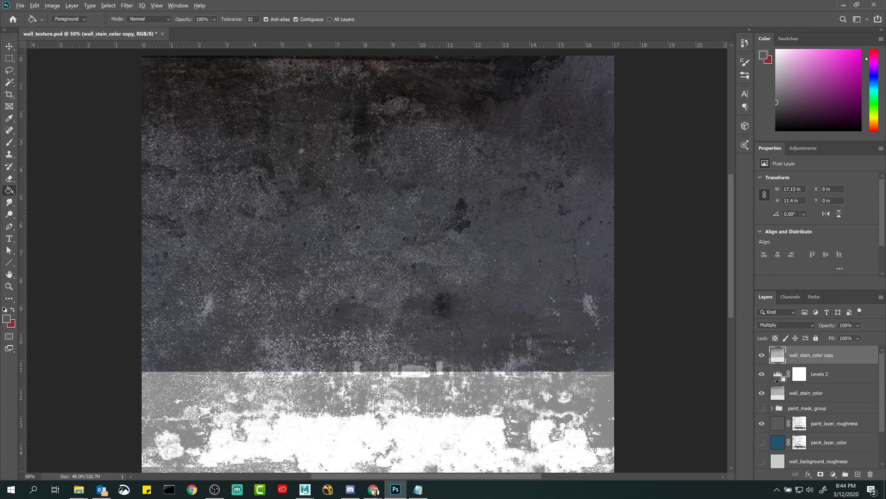
left_click(777, 379, "alt")
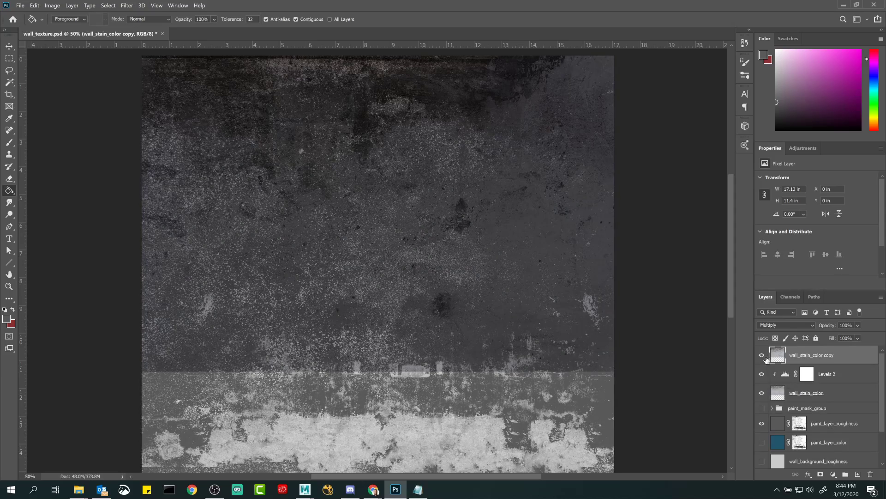
- With the duplicate hidden, compare the original stain with and without Levels 2, and hide the wall_stain_color layer
left_click(762, 356)
left_click(762, 374)
left_click(762, 374)
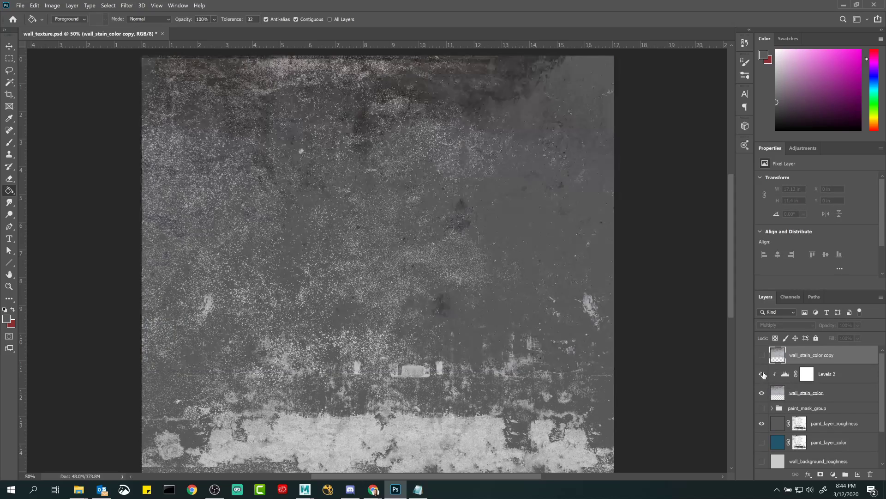
left_click(762, 374)
left_click(763, 375)
left_click(762, 374)
left_click(762, 375)
left_click(762, 375)
left_click(762, 393)
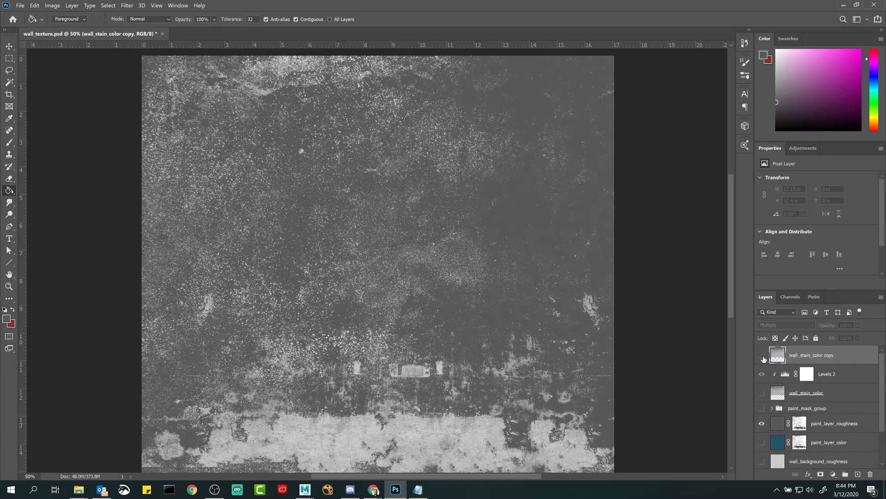
- Compare the wall with and without the duplicated stain layer, leaving the duplicate shown
left_click(762, 355)
left_click(762, 355)
left_click(762, 355)
left_click(762, 356)
left_click(763, 355)
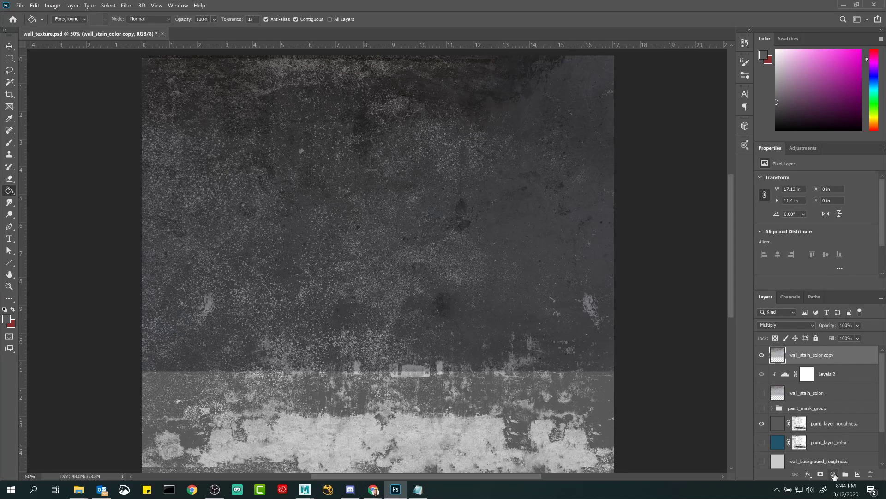
scroll(787, 438, "down", 5)
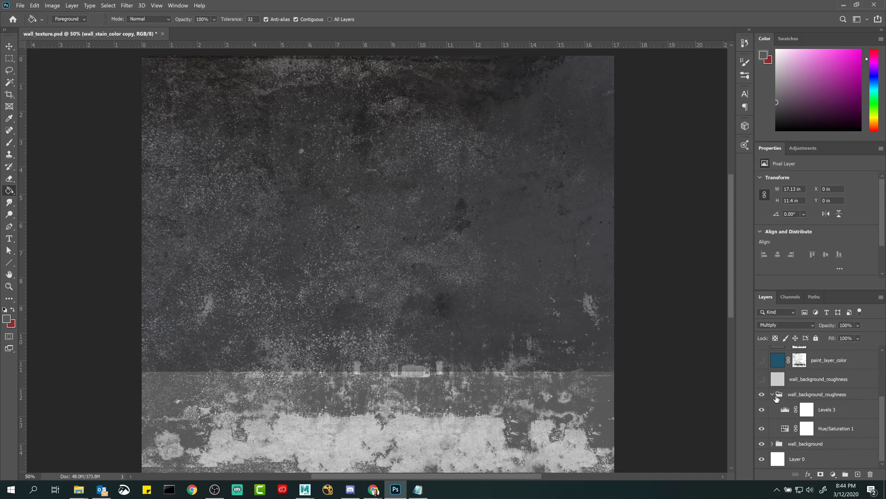
scroll(776, 397, "up", 5)
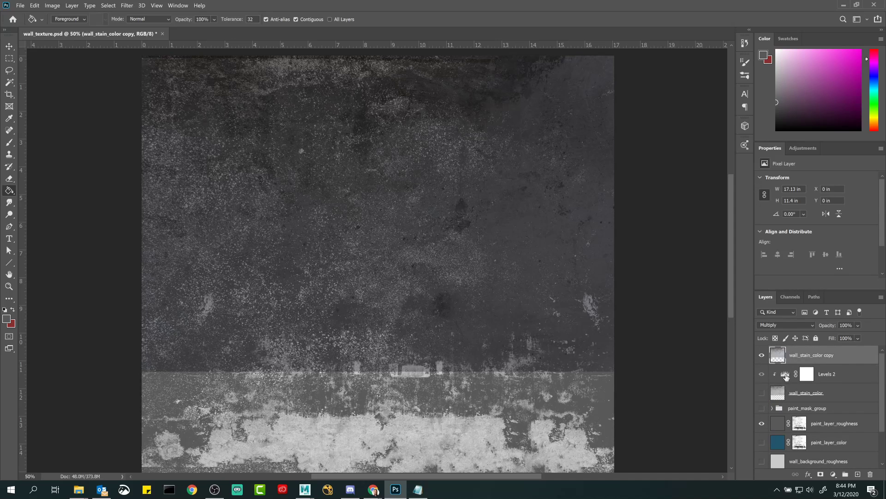
- Rename the duplicated stain layer as wall_stain_roughness
double_click(811, 355)
left_click(836, 355)
key("BackSpace")
key("BackSpace")
key("BackSpace")
key("BackSpace")
key("BackSpace")
key("BackSpace")
key("BackSpace")
key("BackSpace")
key("BackSpace")
key("BackSpace")
key("BackSpace")
type("_roughness")
key("Return")
- Add a Hue/Saturation adjustment clipped to wall_stain_roughness and set its saturation to -100
left_click(833, 474)
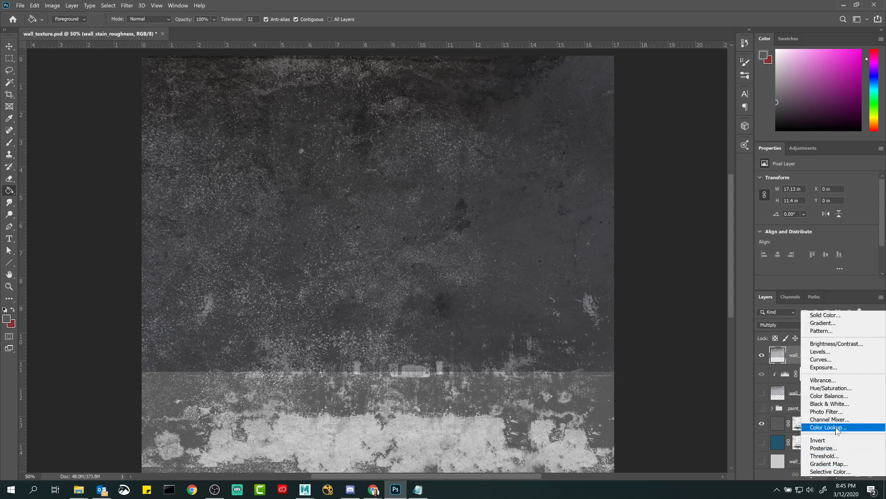
left_click(831, 388)
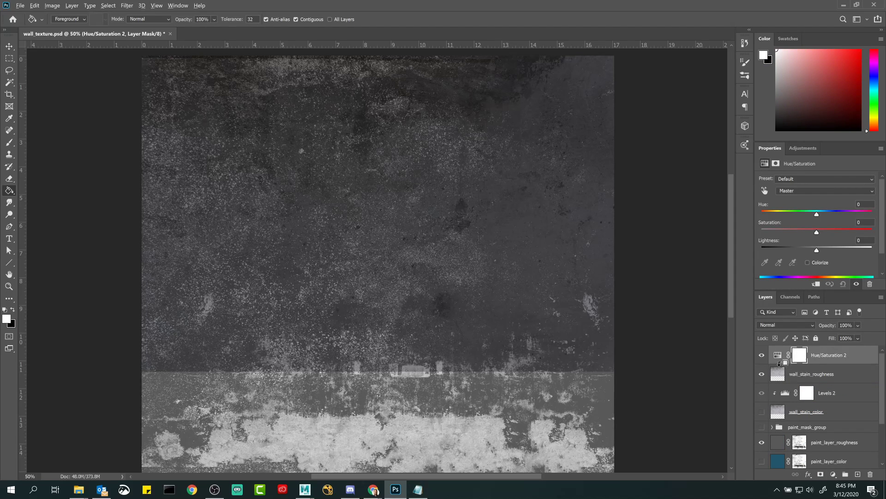
left_click(776, 361, "alt")
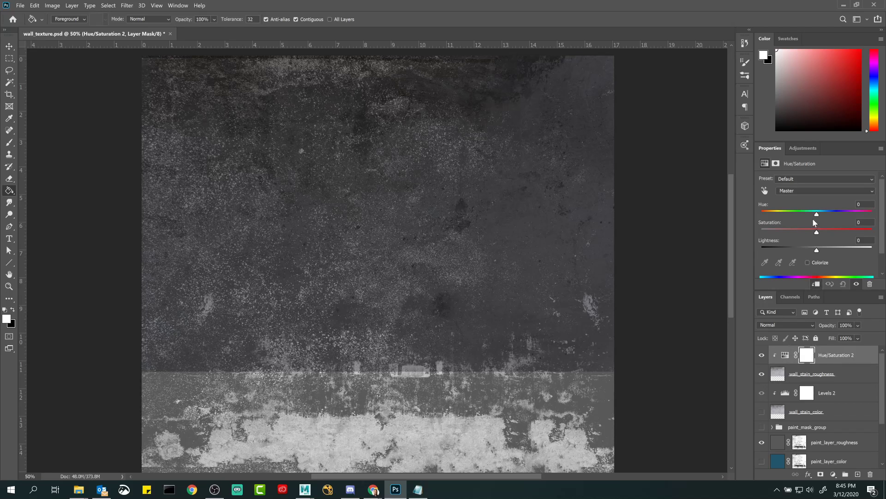
left_click_drag(817, 232, 697, 250)
- Add a Levels adjustment above Hue/Saturation 2 and clip it to the wall_stain_roughness layer
left_click(785, 360)
left_click(833, 474)
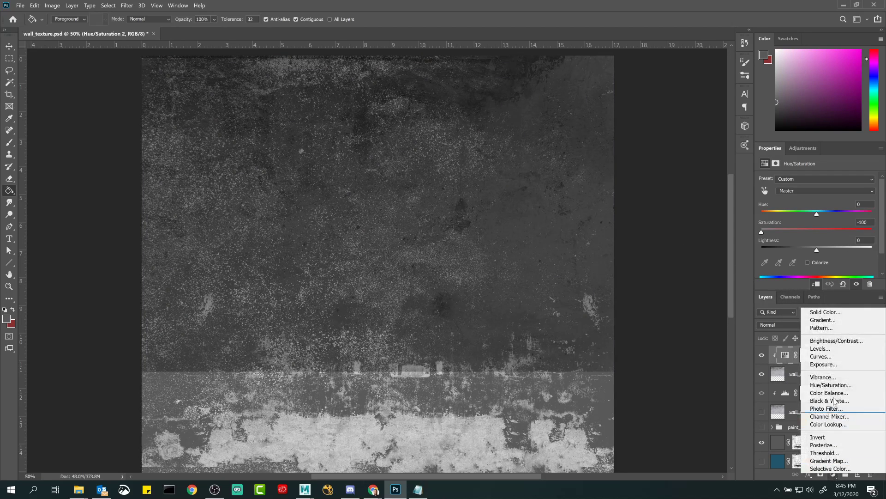
left_click(820, 349)
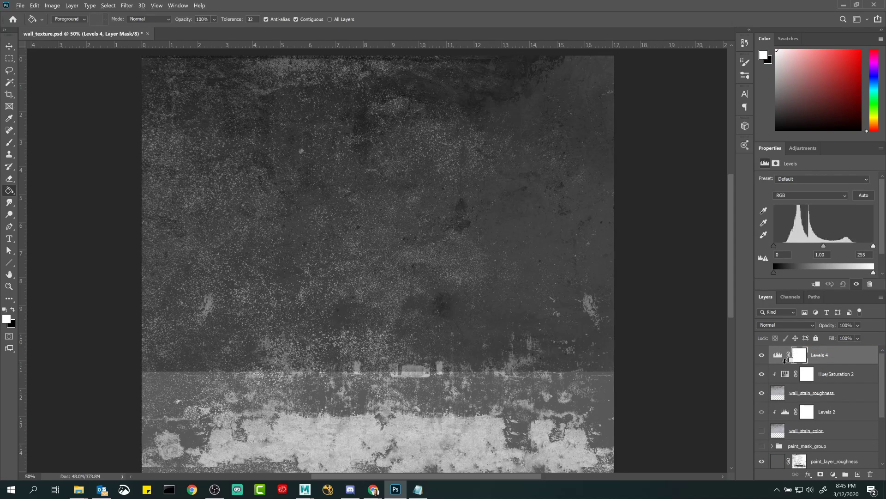
left_click(785, 361, "alt")
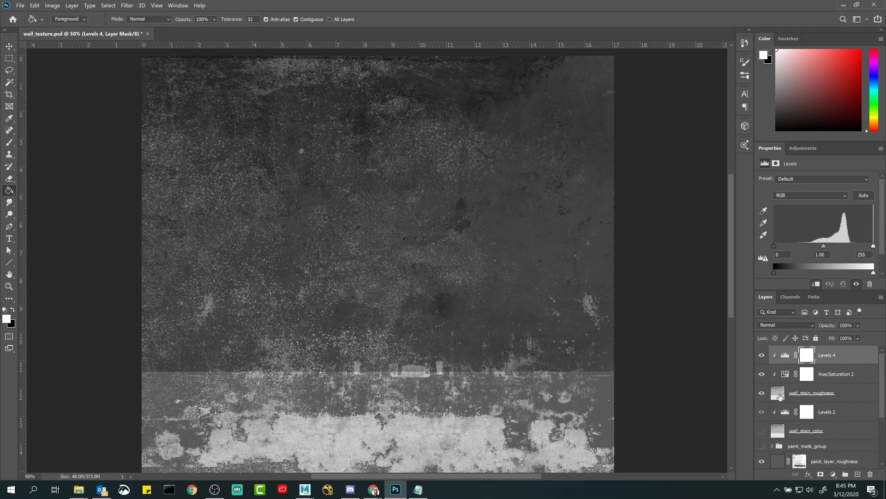
- Check the roughness notes and set the wall_stain_roughness layer's blend mode to Linear Dodge (Add)
left_click(778, 396)
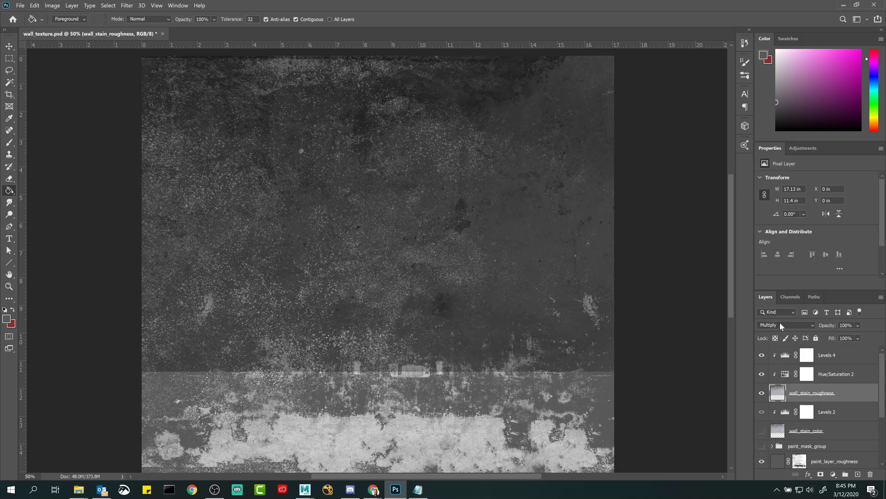
left_click(777, 434)
left_click(776, 389)
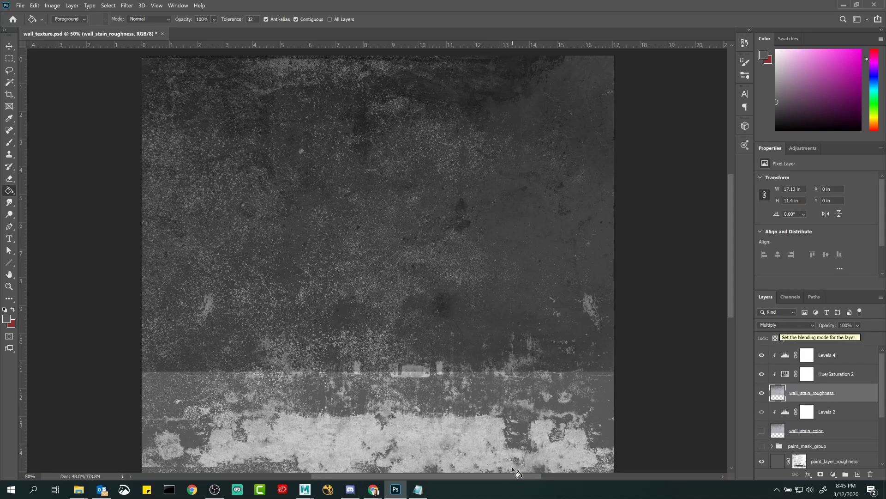
left_click(418, 489)
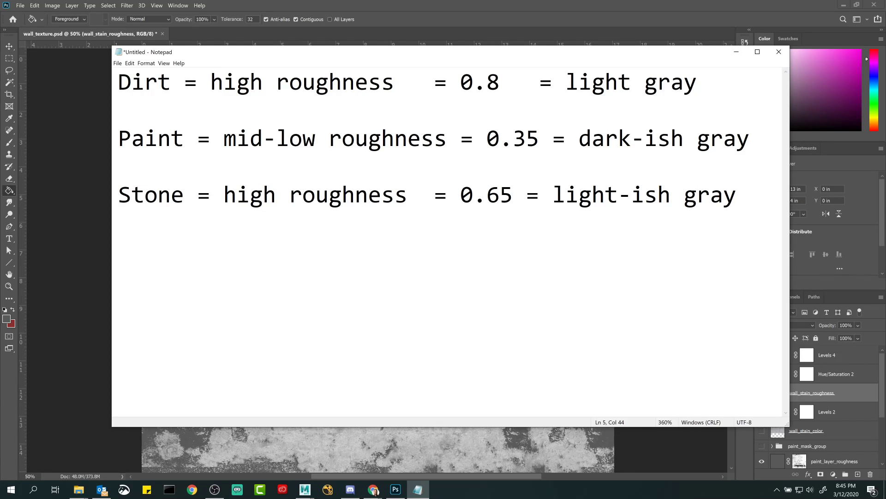
left_click(736, 52)
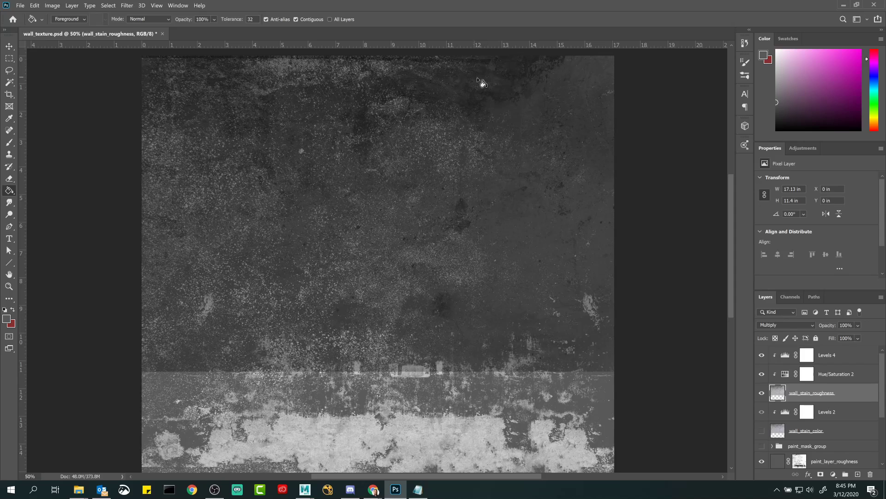
left_click(784, 326)
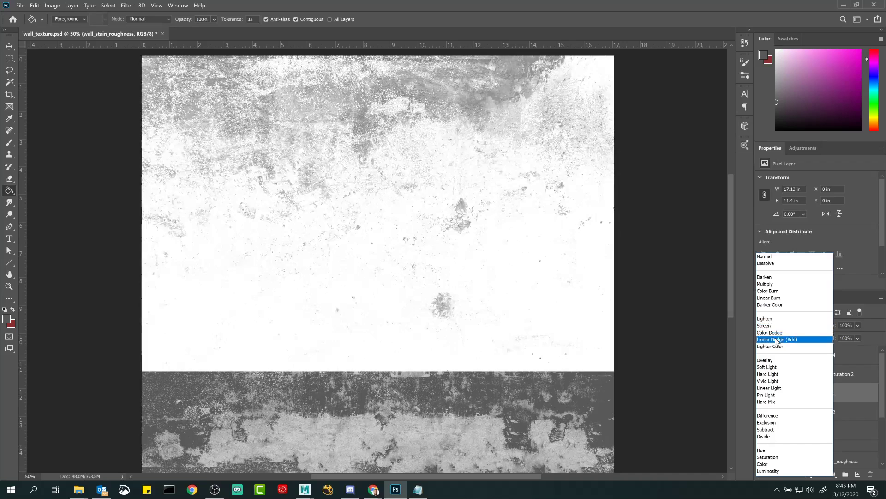
left_click(777, 340)
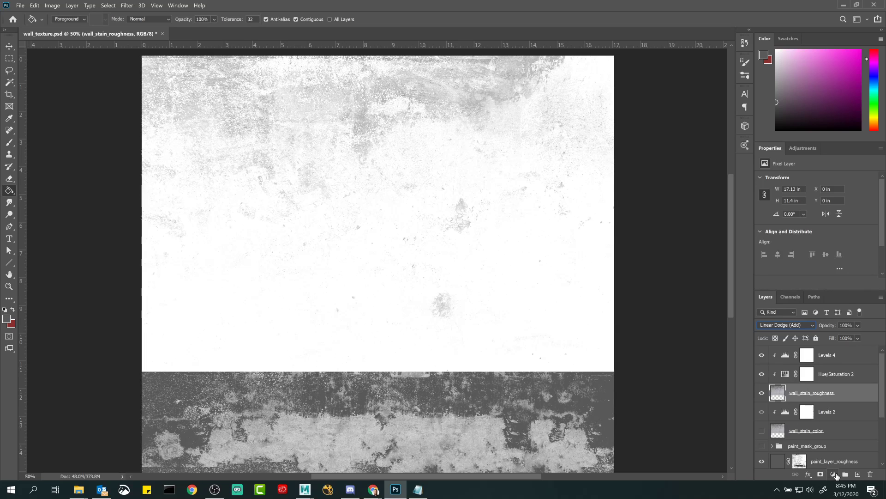
- Review the roughness notes again and add an Invert adjustment clipped directly above wall_stain_roughness
left_click(833, 474)
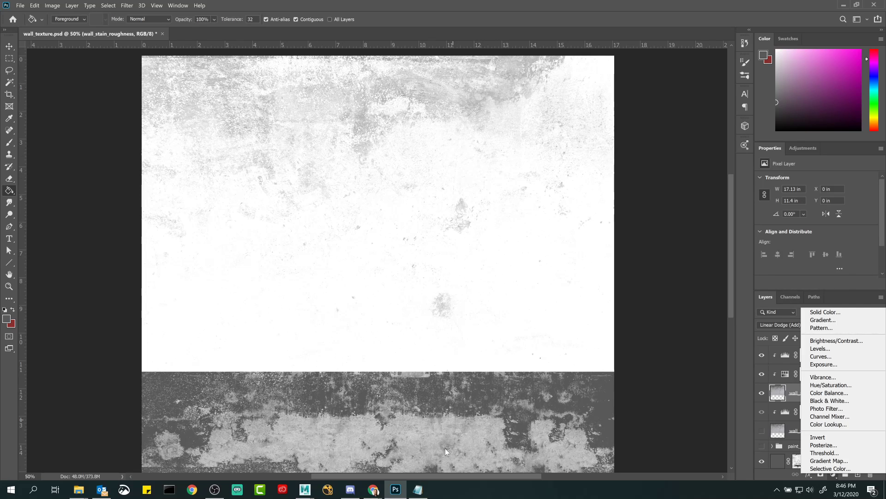
left_click(417, 489)
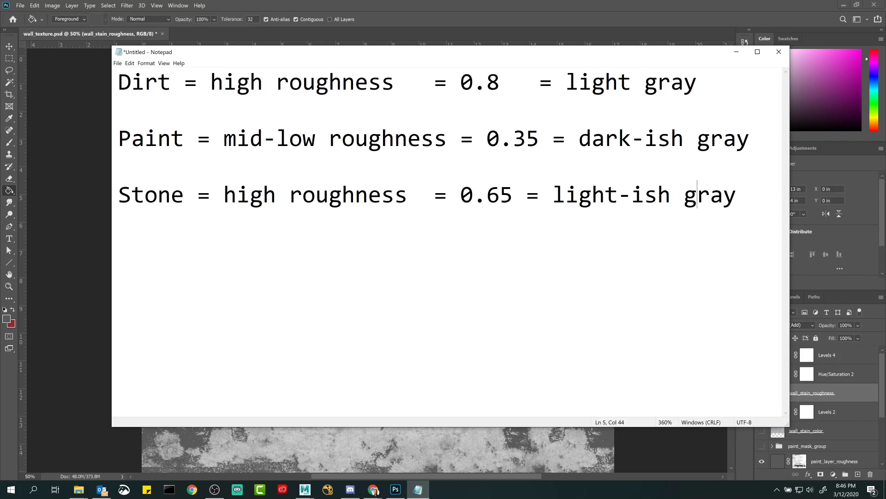
left_click_drag(709, 46, 706, 243)
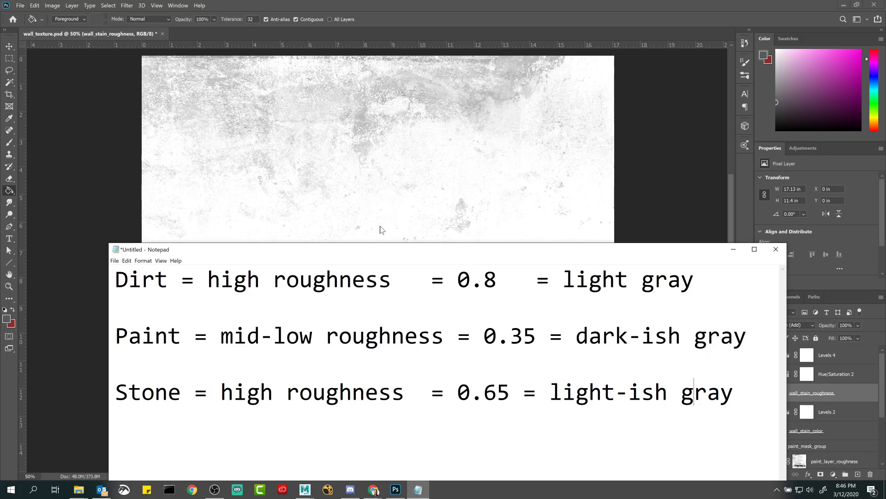
left_click(738, 250)
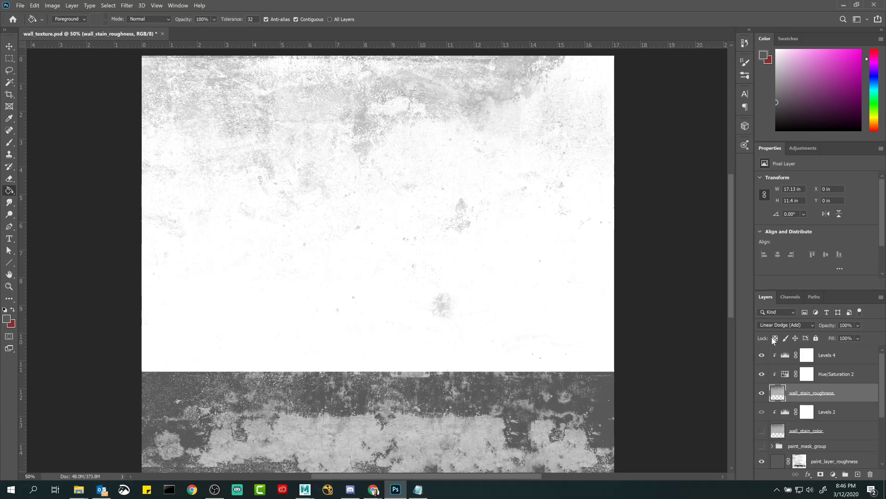
left_click(835, 473)
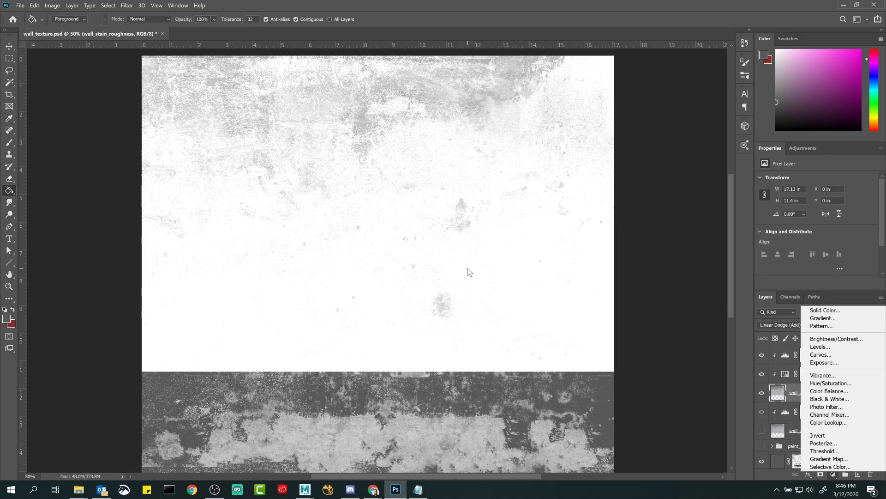
left_click(826, 436)
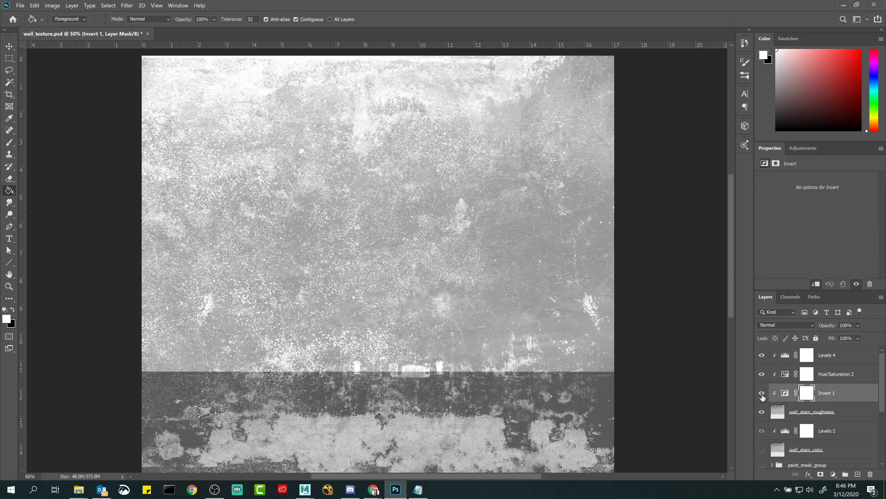
- With Hue/Saturation 2 and Levels 4 hidden, compare the stain with and without Invert 1, and show Hue/Saturation 2 again
left_click(761, 373)
left_click(762, 354)
left_click(762, 392)
left_click(761, 392)
left_click(761, 391)
left_click(762, 392)
left_click(785, 373)
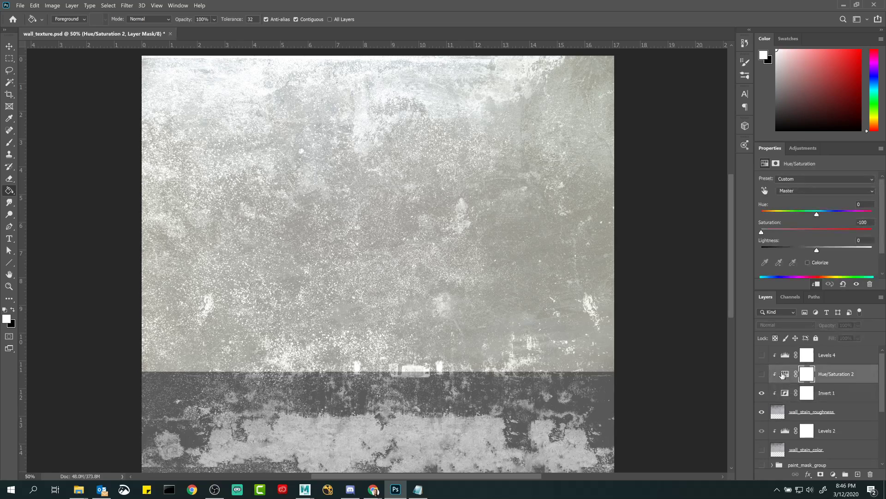
left_click(761, 374)
- Show Levels 4 again, raise its black input level to 78 and lower its white output level slightly
left_click(785, 355)
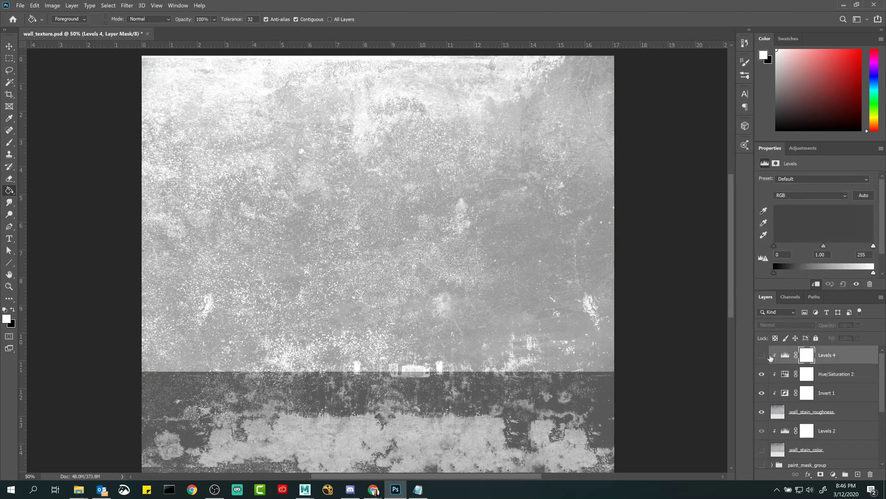
left_click(762, 354)
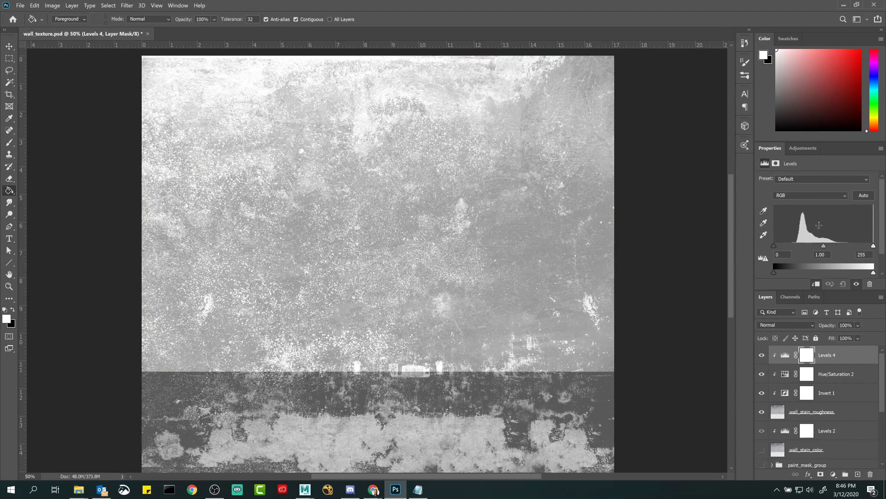
left_click_drag(774, 247, 803, 248)
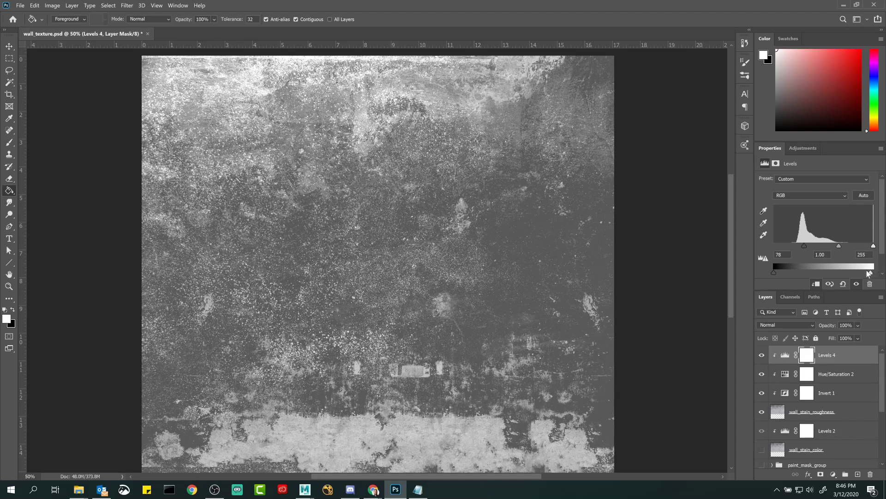
left_click_drag(868, 273, 849, 273)
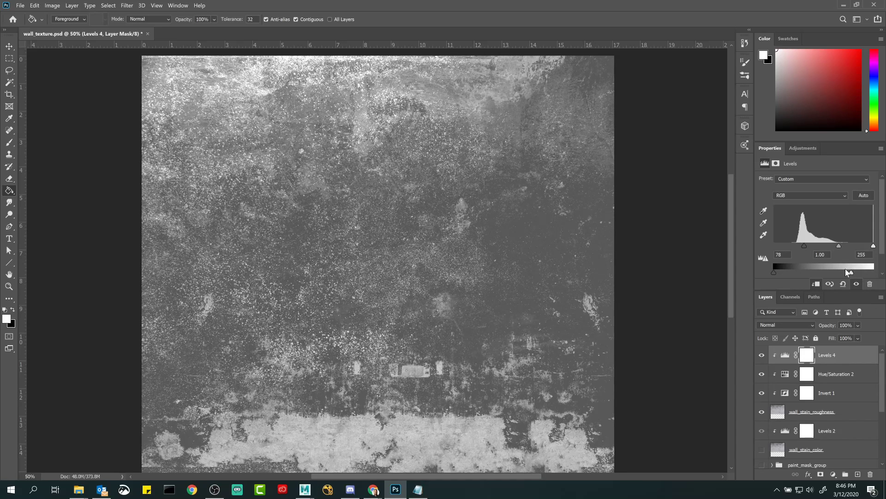
- Compare the wall with and without wall_stain_roughness, leave the layer shown, and examine the whole roughness map
left_click(762, 412)
left_click(762, 413)
left_click(762, 412)
left_click(762, 412)
left_click(762, 412)
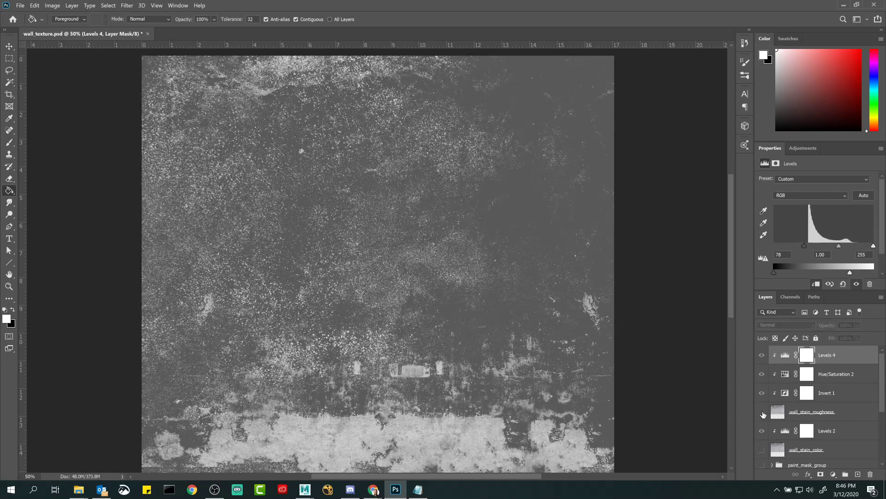
left_click(763, 412)
left_click(762, 412)
left_click(763, 412)
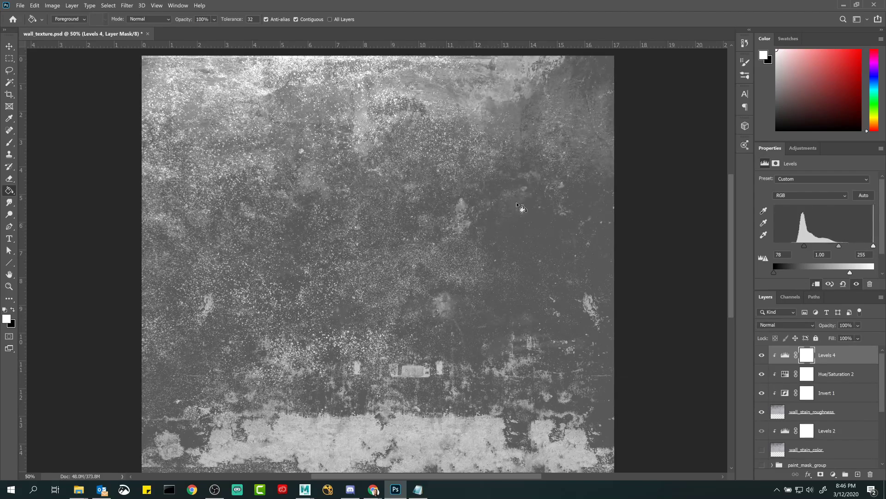
left_click_drag(508, 309, 503, 151)
left_click_drag(443, 184, 441, 327)
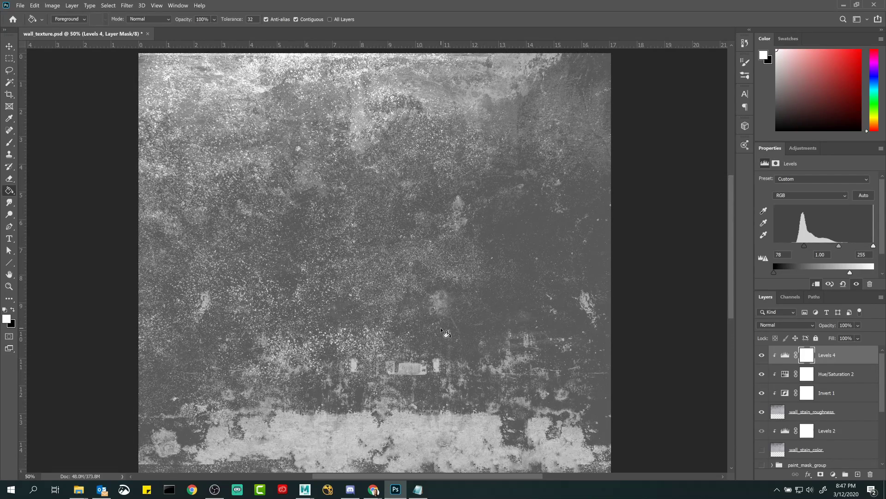
key("ctrl+minus")
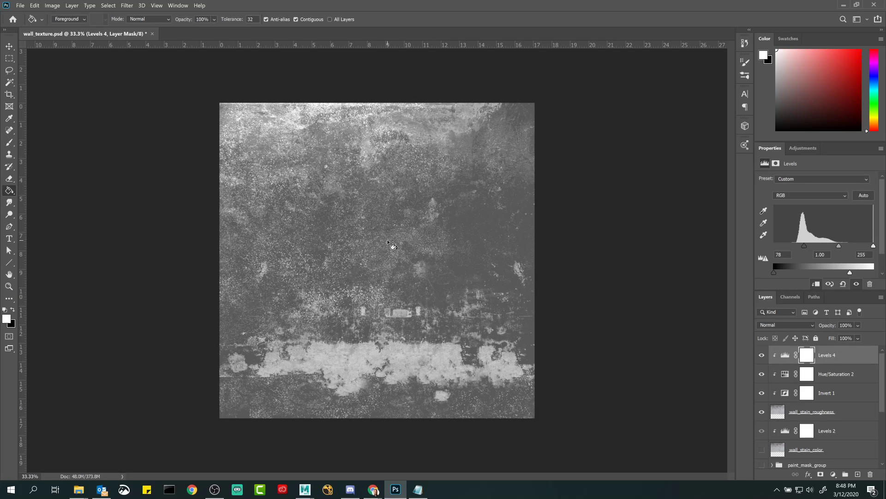
- Start saving the roughness map under a new file in the wall_textures folder, choosing the PNG format
left_click(26, 5)
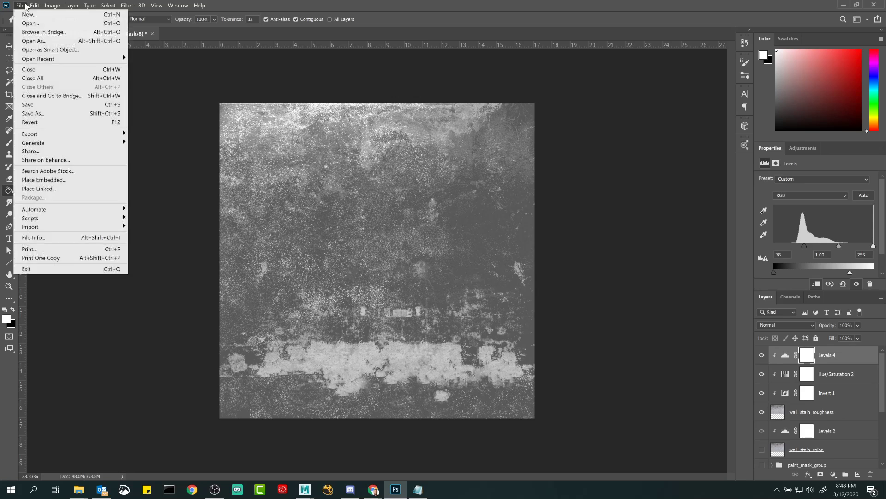
left_click(47, 119)
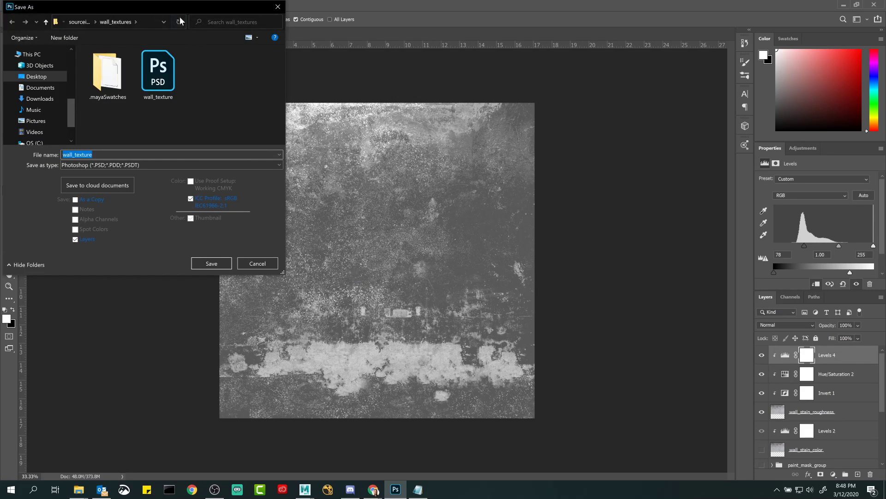
left_click_drag(273, 66, 254, 65)
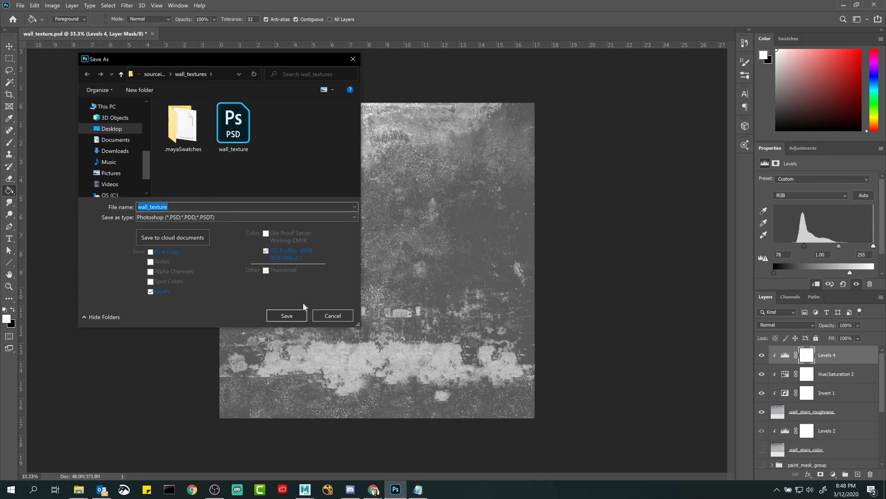
left_click(214, 218)
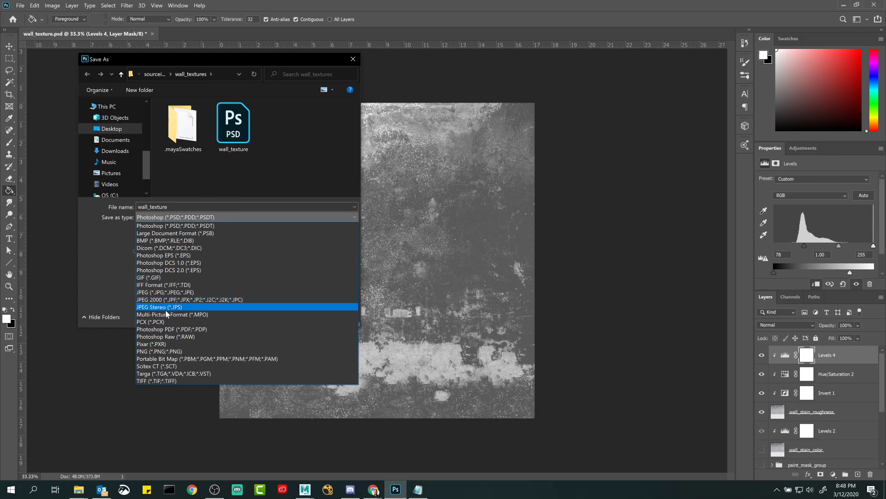
left_click(161, 351)
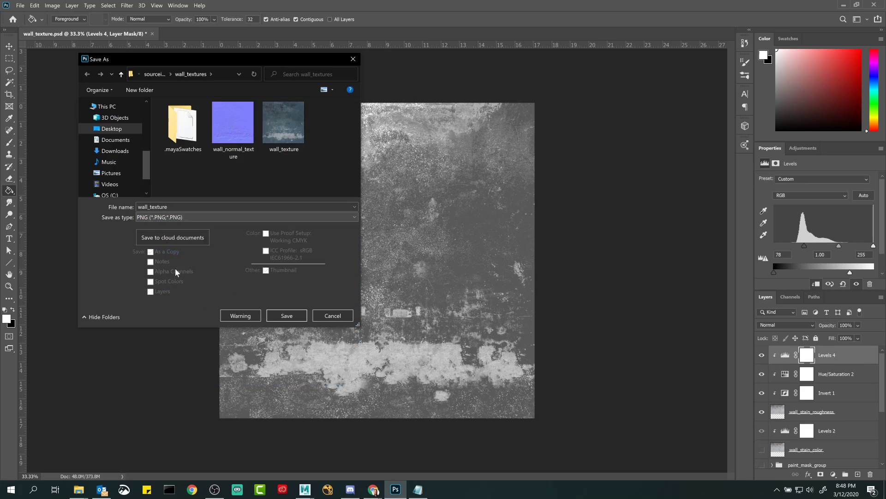
- Name the PNG wall_roughness_texture and save it with the Large file size (Fastest saving) option
left_click(272, 128)
left_click(172, 207)
left_click(172, 207)
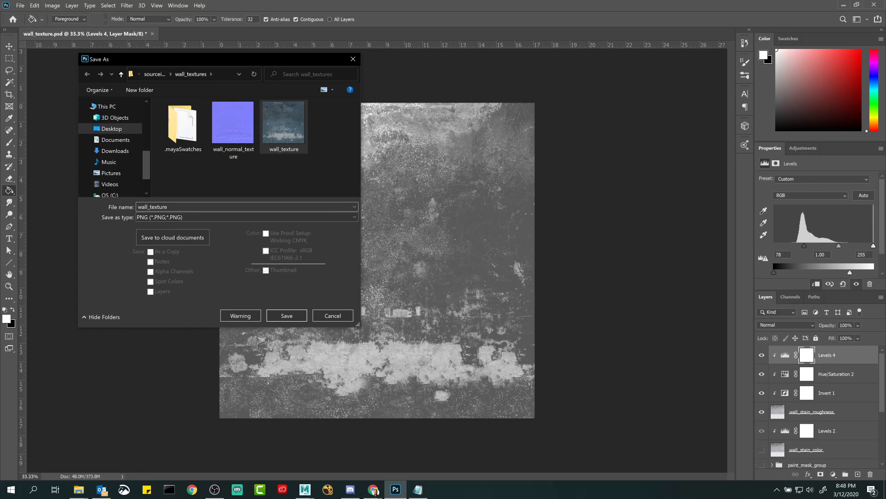
type("_")
key("BackSpace")
key("BackSpace")
key("BackSpace")
key("BackSpace")
key("BackSpace")
key("BackSpace")
key("BackSpace")
key("BackSpace")
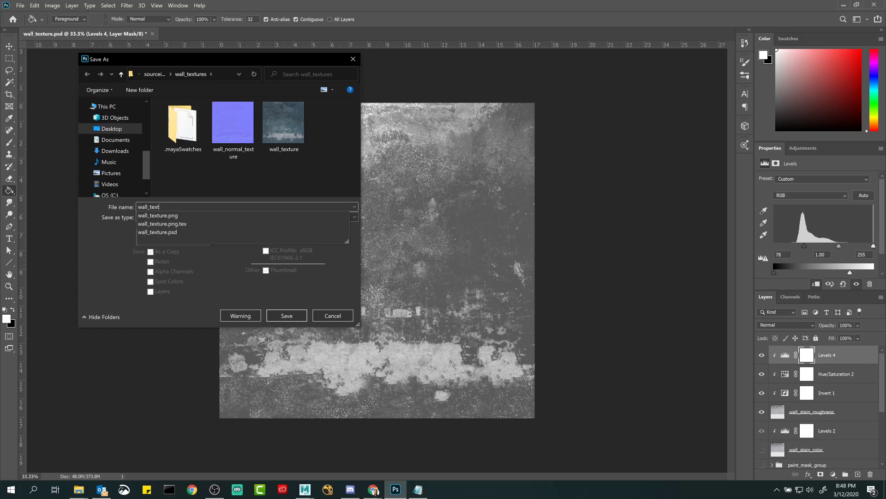
type("roughness_texture")
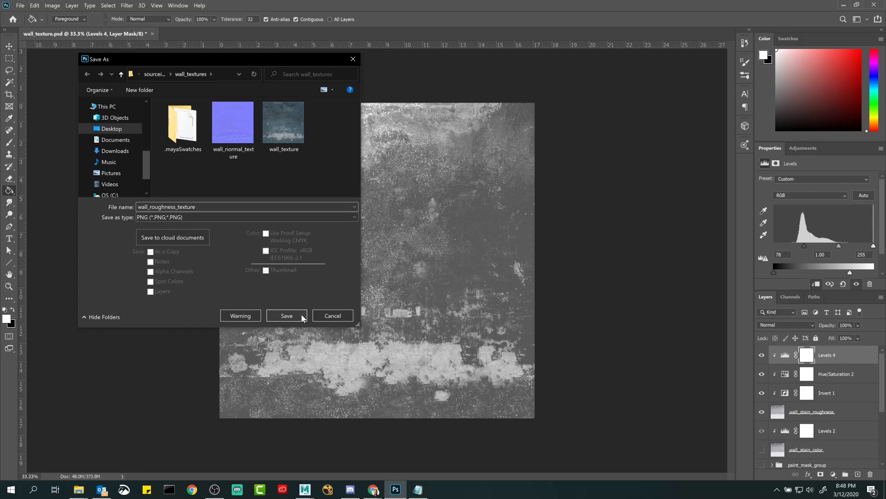
left_click(287, 316)
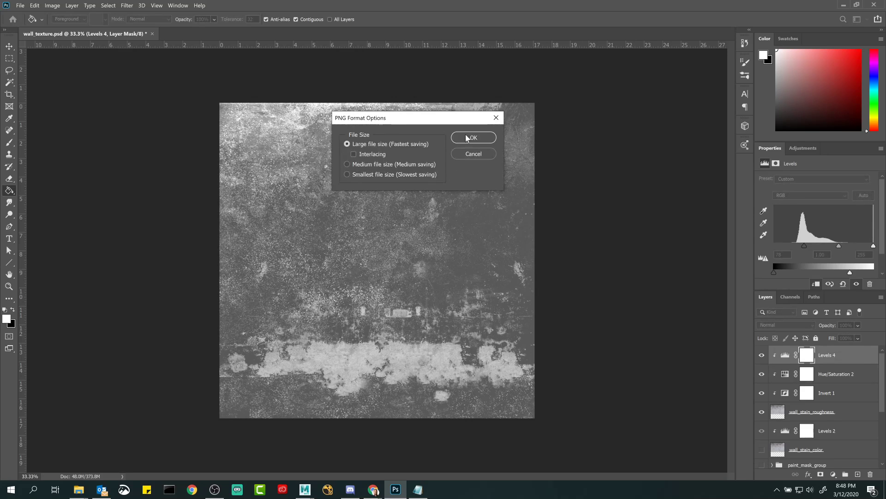
left_click(470, 138)
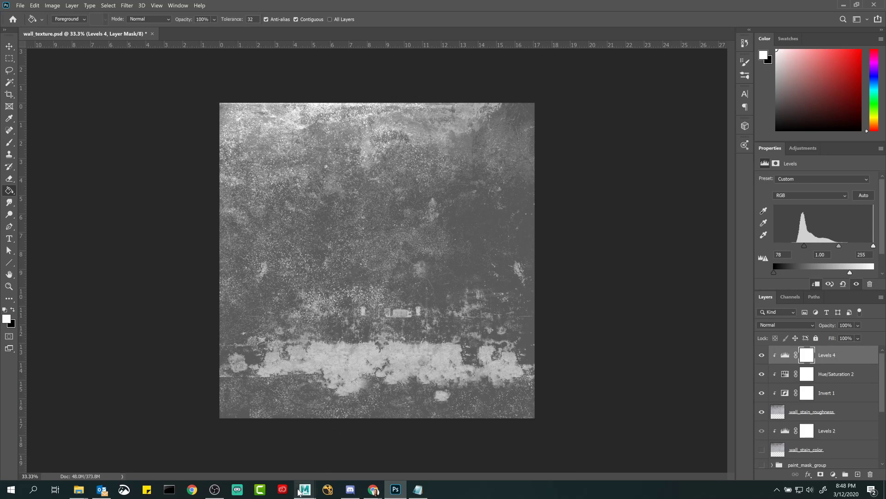
- Switch to Maya and bring up the Environment_LookDev_Part1 scene
mouse_move(305, 489)
left_click(333, 464)
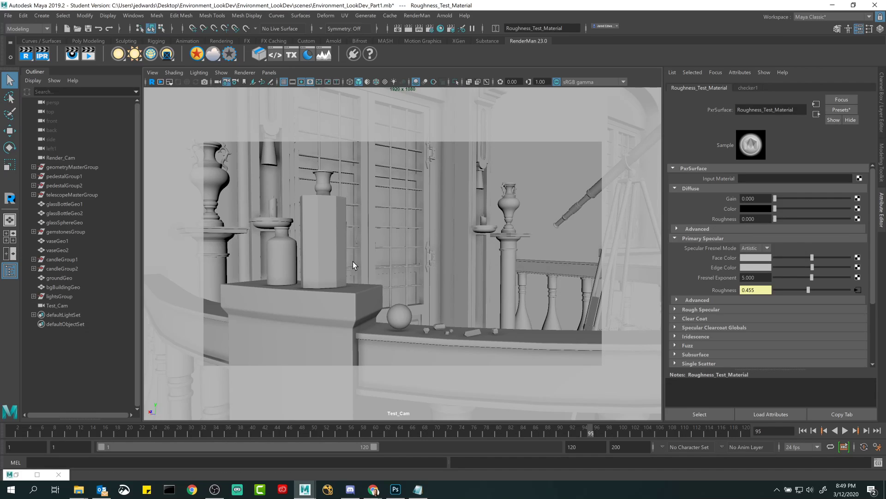
- Assign the Default_PxrSurface material to the tall faceted bottle, glassBottleGeo1, through the Hypershade
left_click(335, 245)
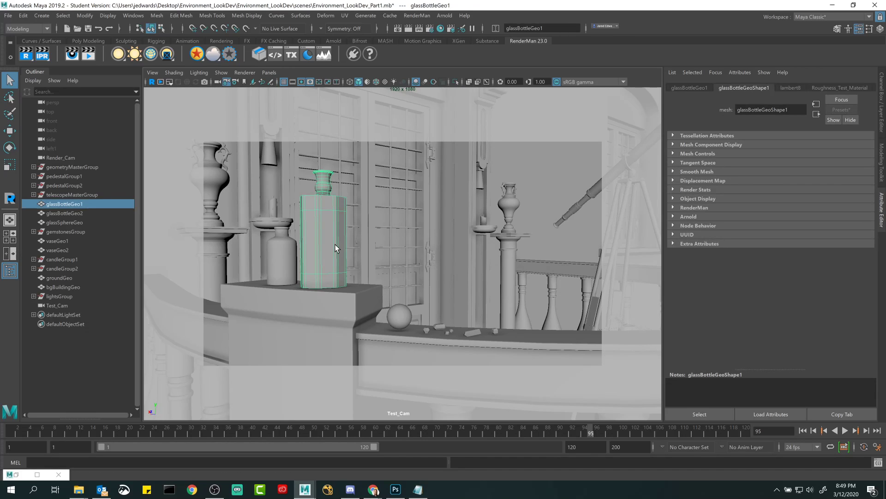
left_click(16, 474)
left_click_drag(242, 96, 499, 92)
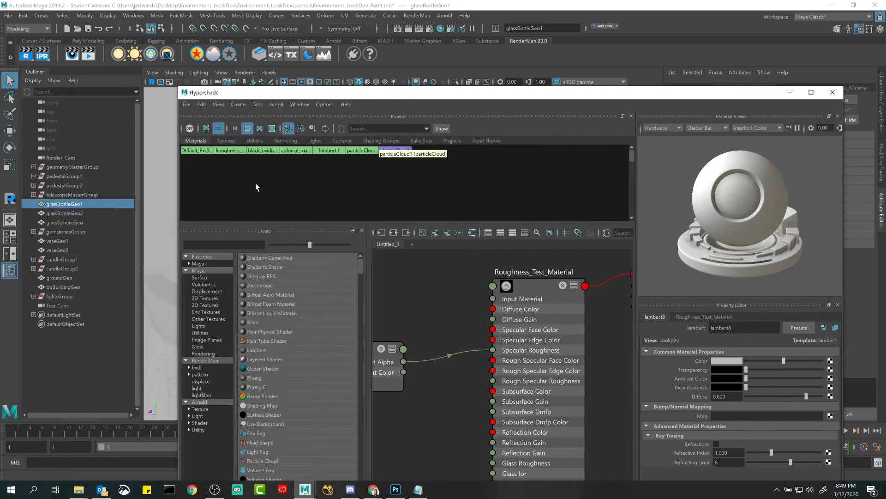
left_click_drag(240, 92, 248, 333)
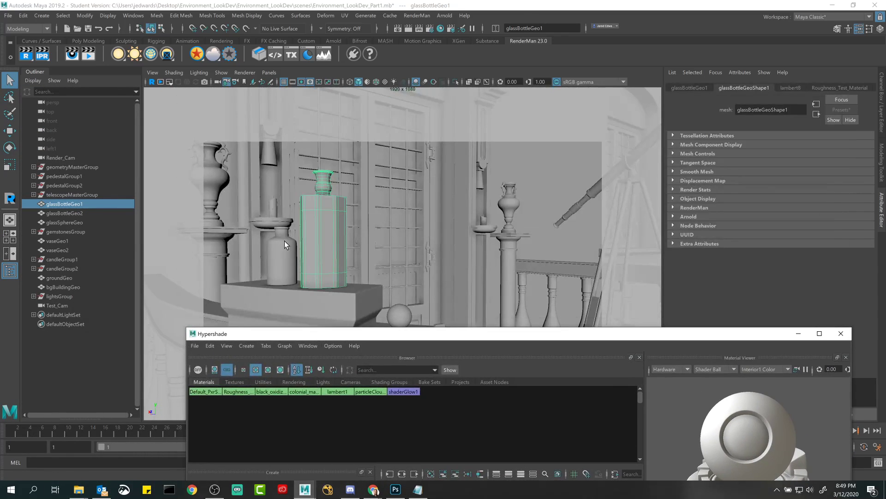
left_click(284, 240)
left_click(319, 243)
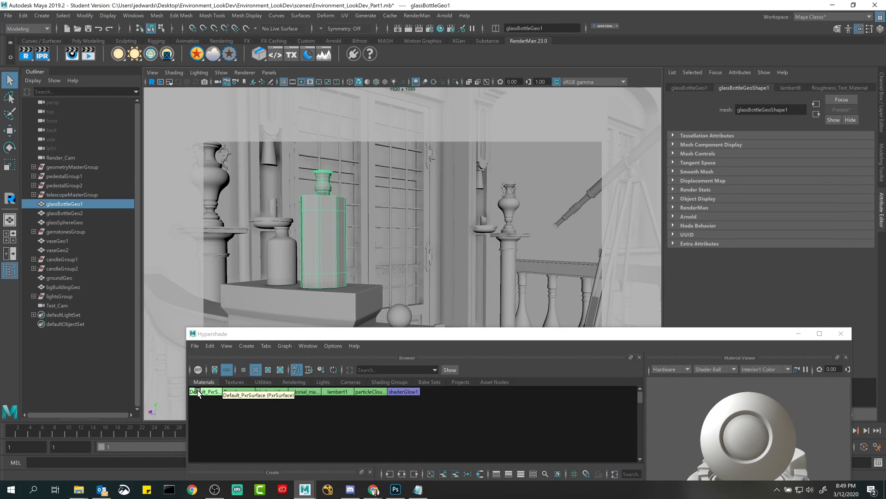
right_click_drag(204, 391, 203, 354)
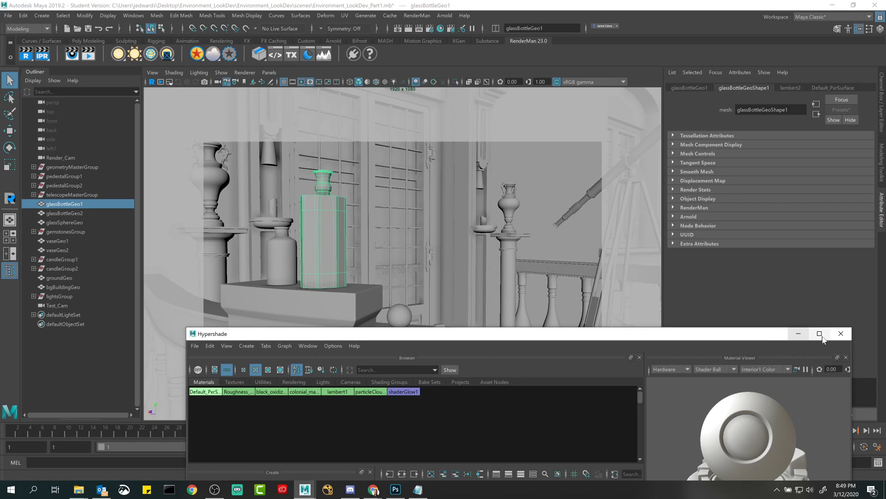
- Minimize the Hypershade and switch the viewport to Render_Cam
left_click(799, 334)
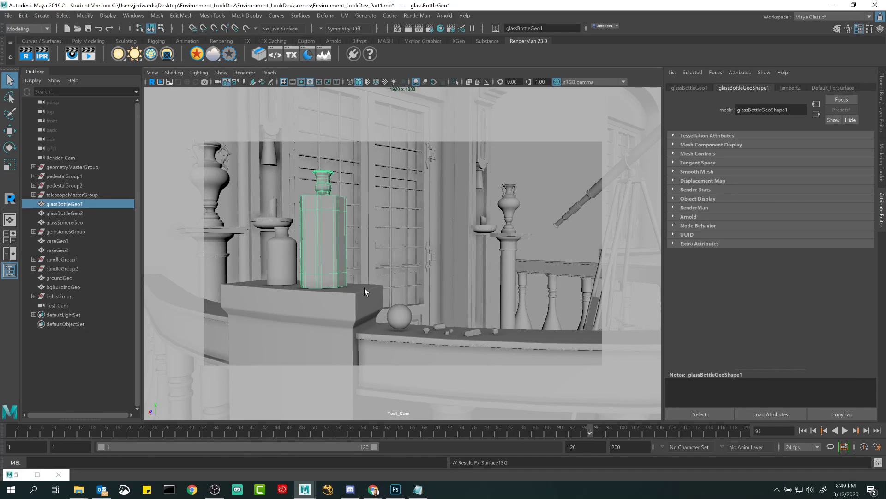
left_click(275, 75)
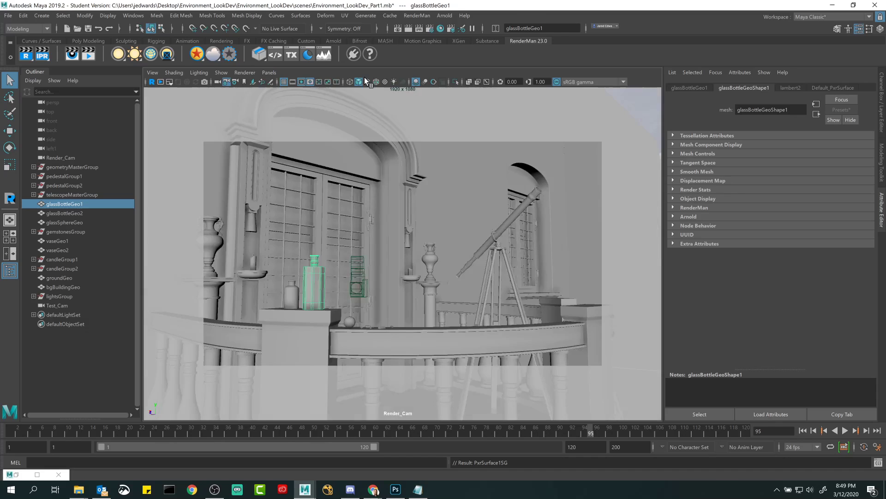
left_click(366, 82)
- Switch to Photoshop, save the layered document as wall_texture_withRoughness in PSD format with Maximize Compatibility, and quit Photoshop
left_click(396, 490)
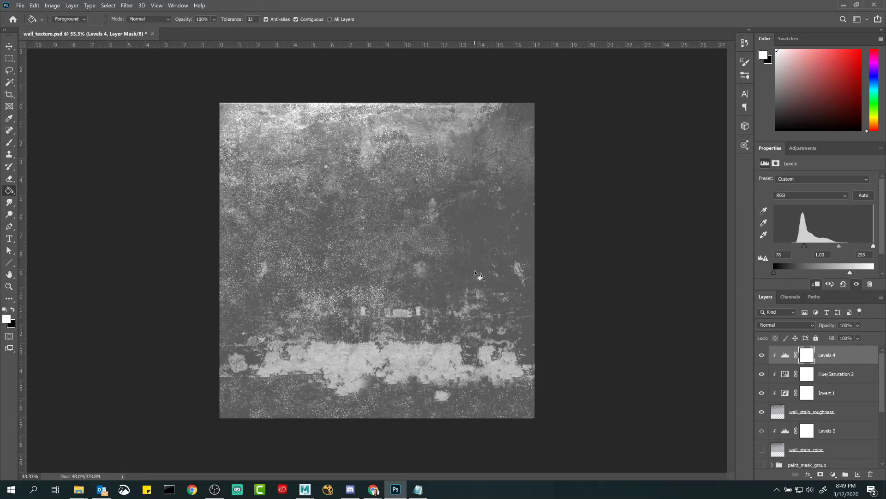
left_click(21, 5)
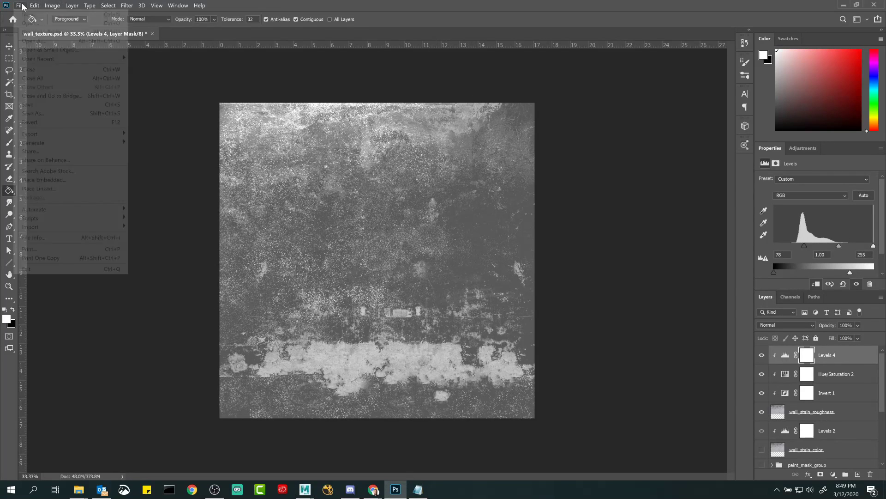
left_click(33, 113)
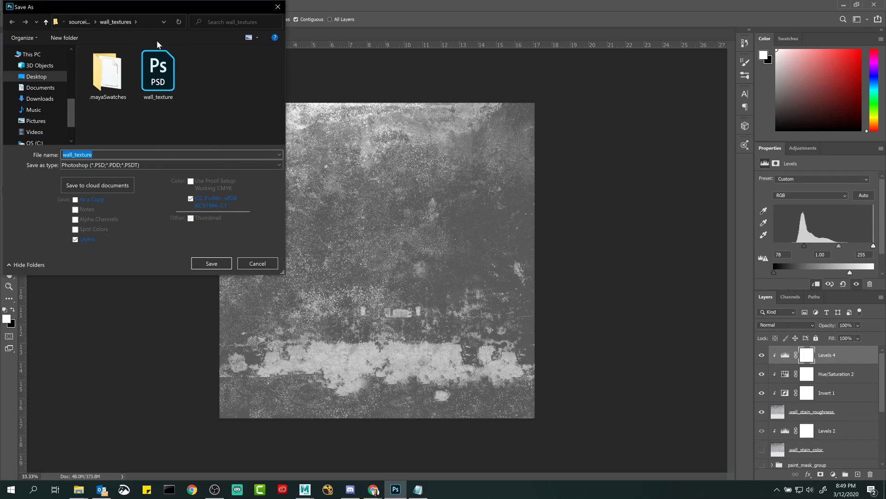
left_click(158, 74)
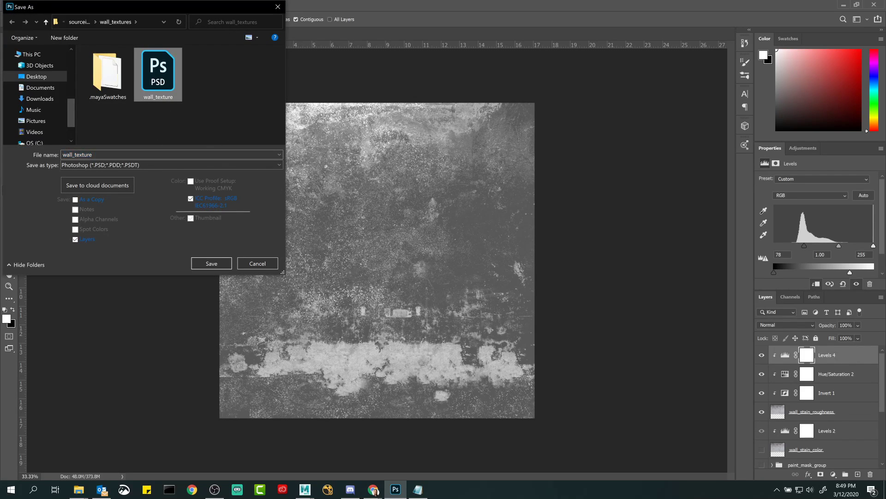
type("_")
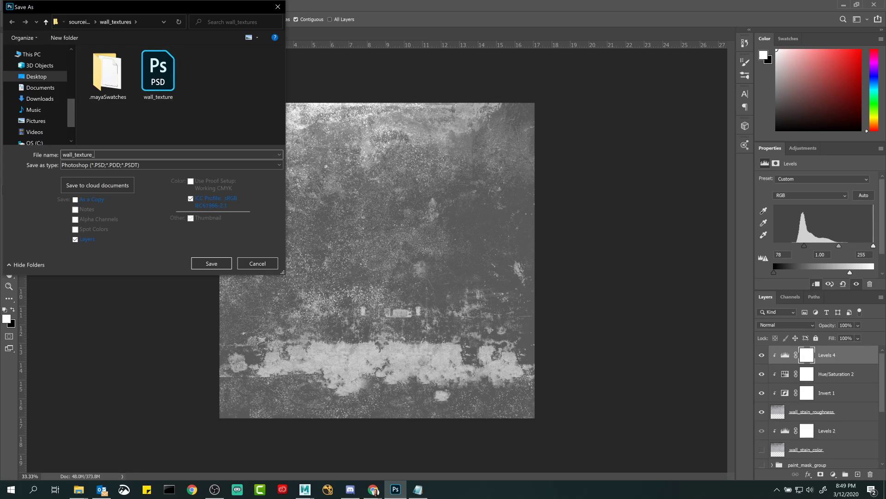
type("withRoughness")
left_click(209, 264)
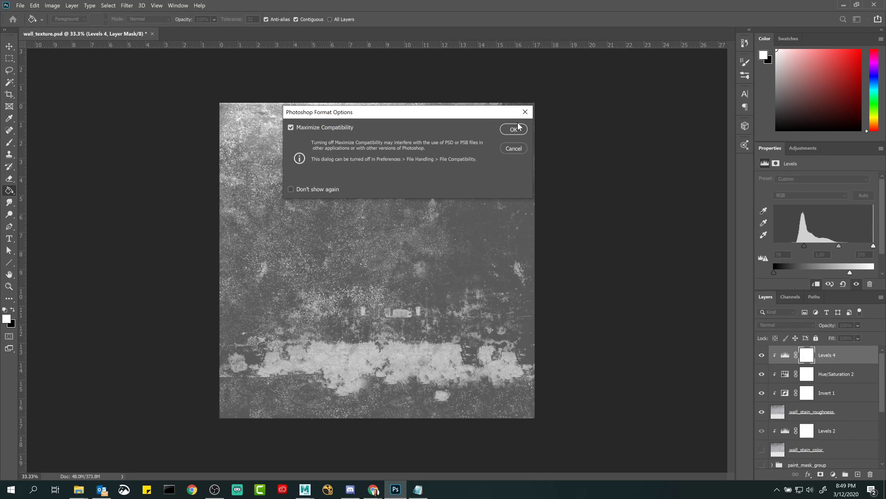
left_click(516, 130)
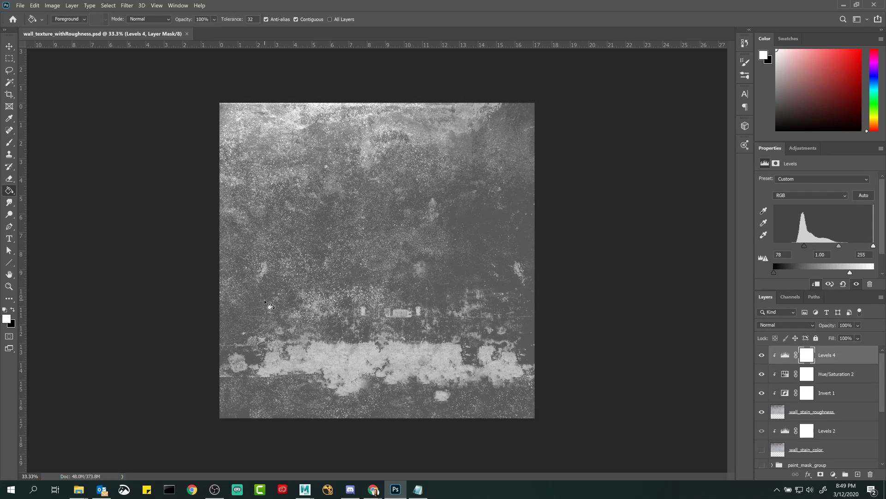
key("ctrl+w")
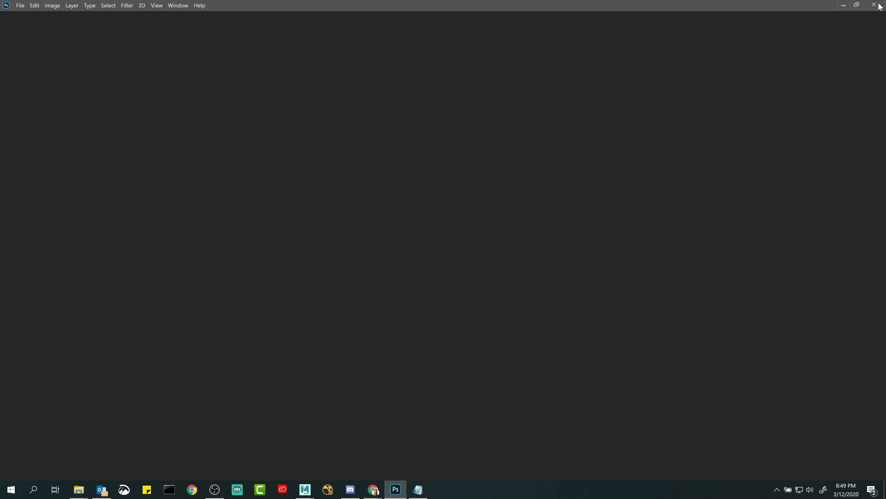
key("ctrl+q")
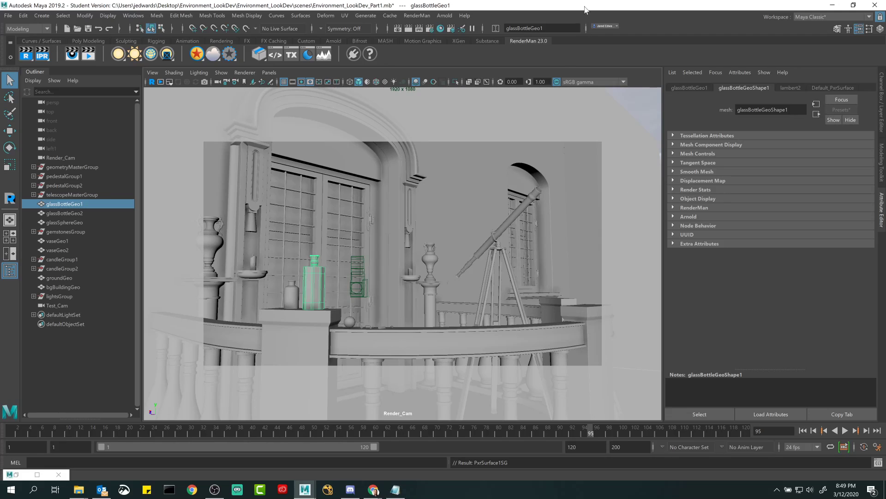
left_click(315, 284)
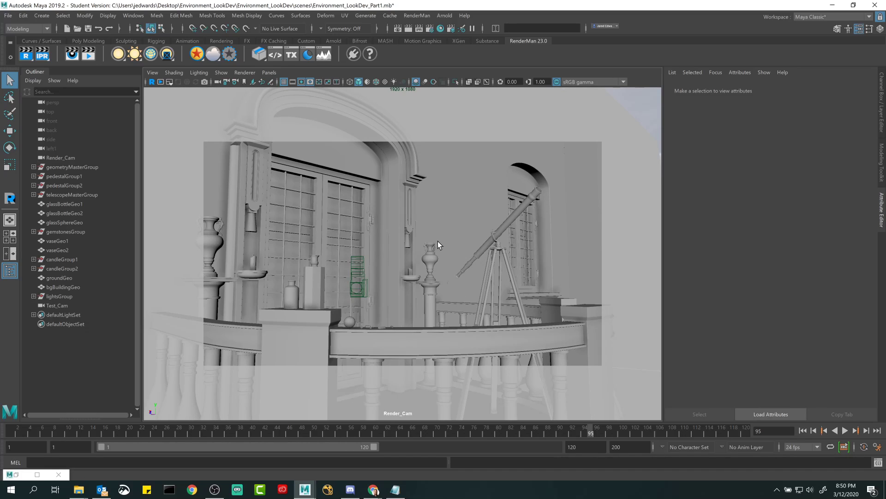
left_click(433, 261)
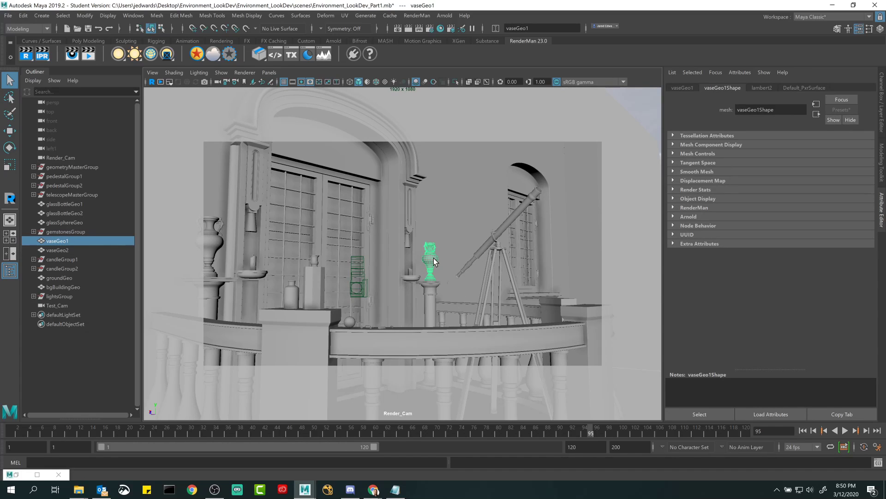
left_click(433, 259, "ctrl")
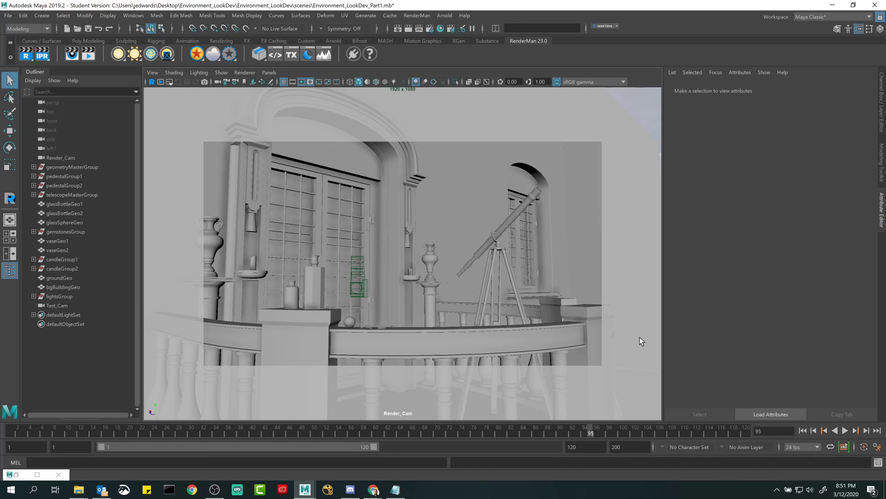
left_click(460, 192)
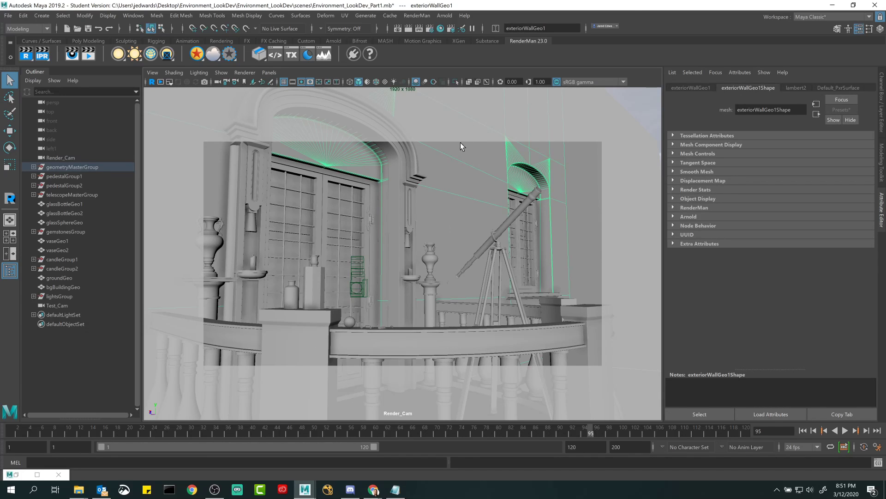
left_click(452, 171, "ctrl")
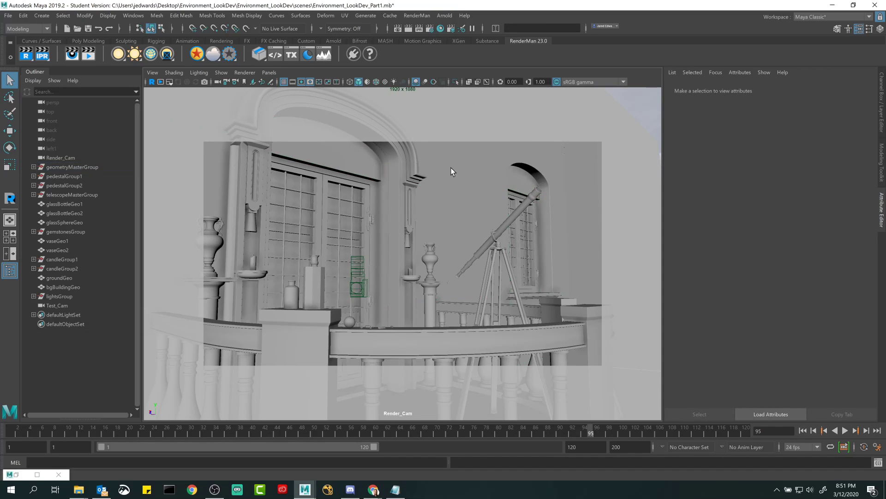
- Bring up the Hypershade and create a new RenderMan PxrSurface material with the exterior wall, exteriorWallGeo1, selected
left_click(436, 180)
left_click(441, 28)
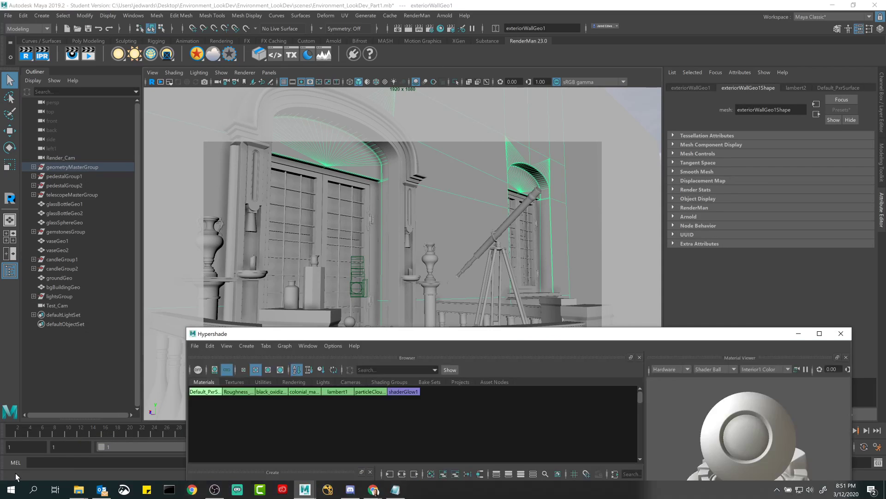
left_click_drag(442, 349, 390, 287)
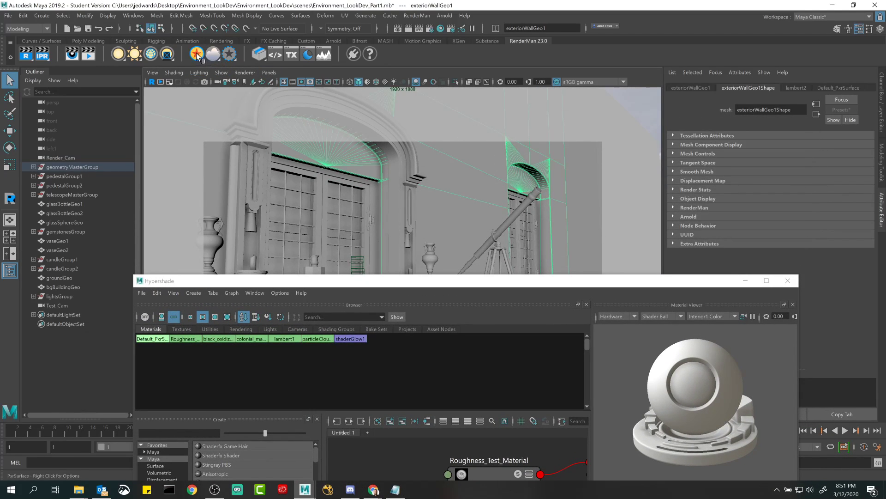
left_click(577, 164)
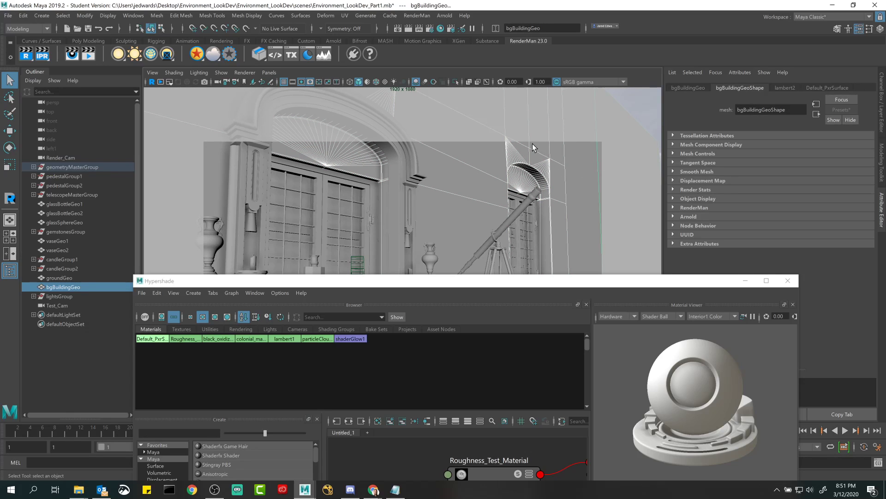
left_click(595, 147)
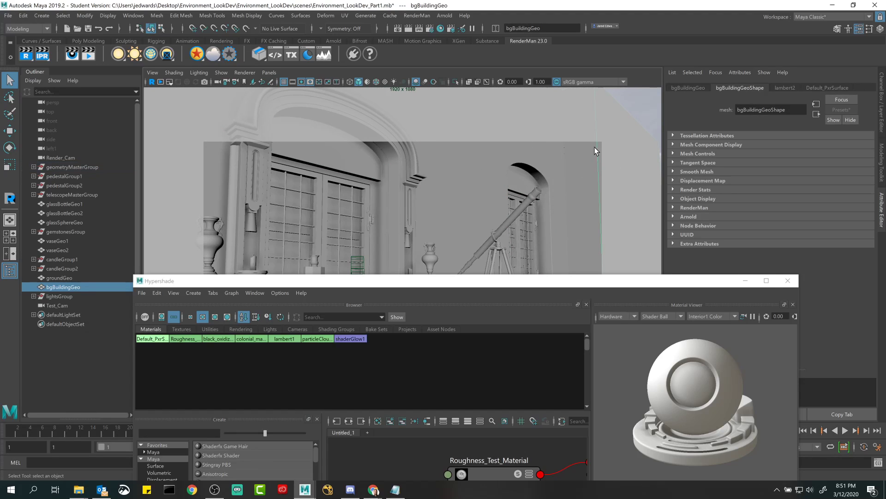
left_click(532, 152)
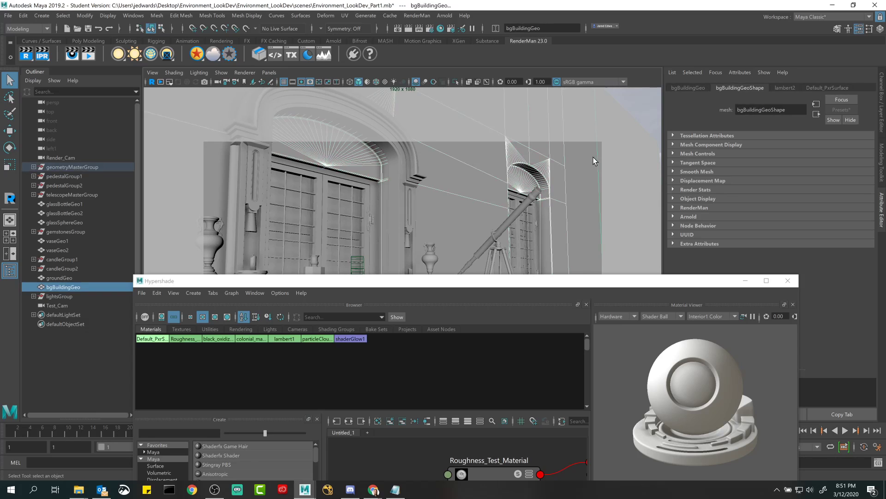
left_click_drag(262, 281, 278, 186)
right_click(198, 53)
left_click(220, 57)
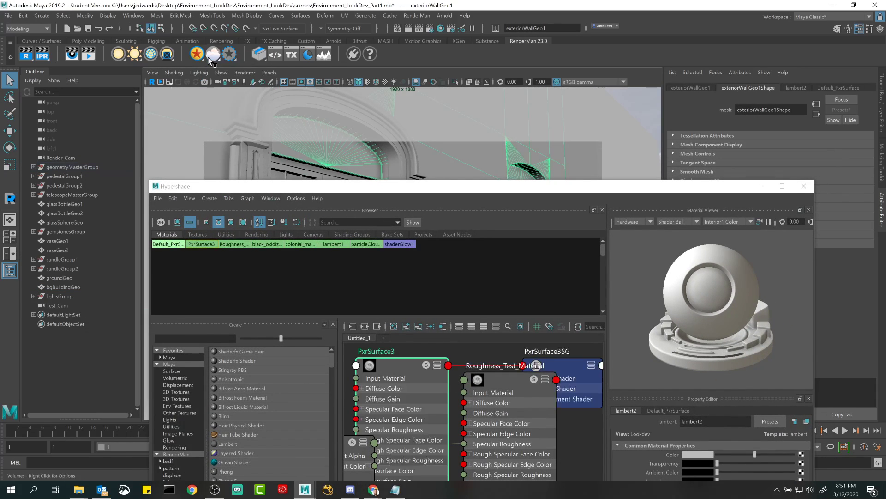
- Clear the Hypershade node graph and close the Create, Property Editor and Material Viewer sections
left_click_drag(396, 190, 375, 68)
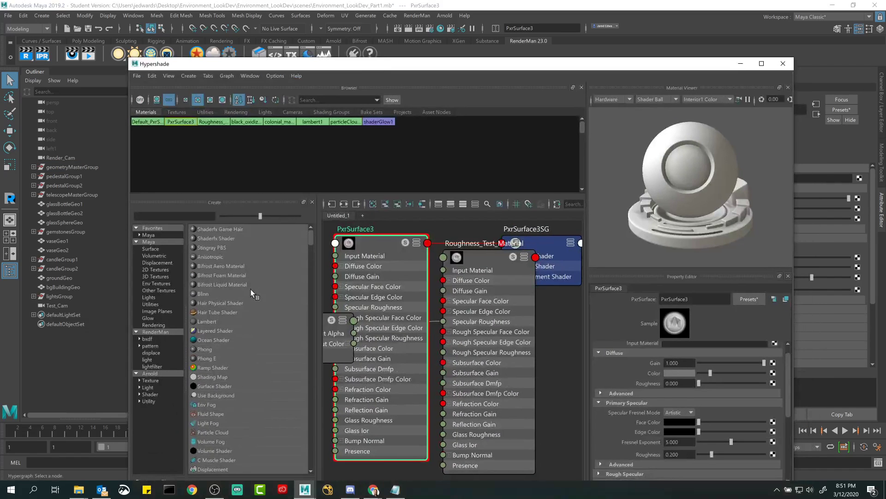
left_click(312, 202)
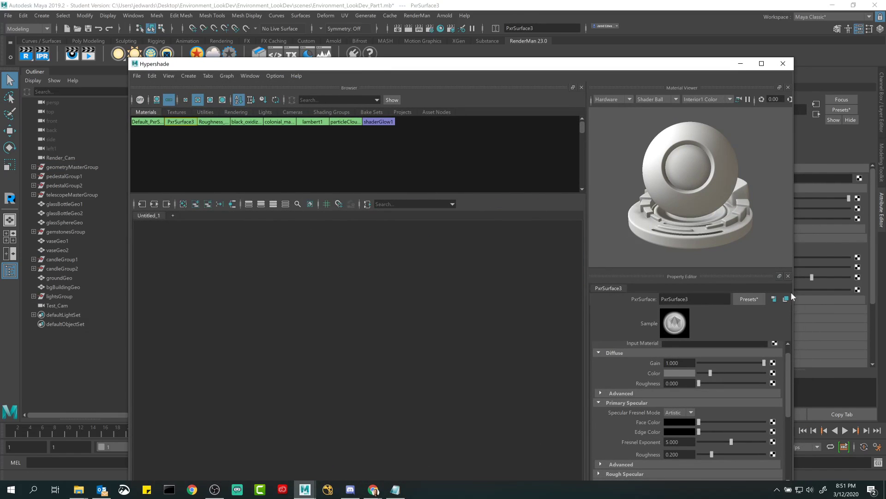
left_click(788, 276)
left_click(788, 87)
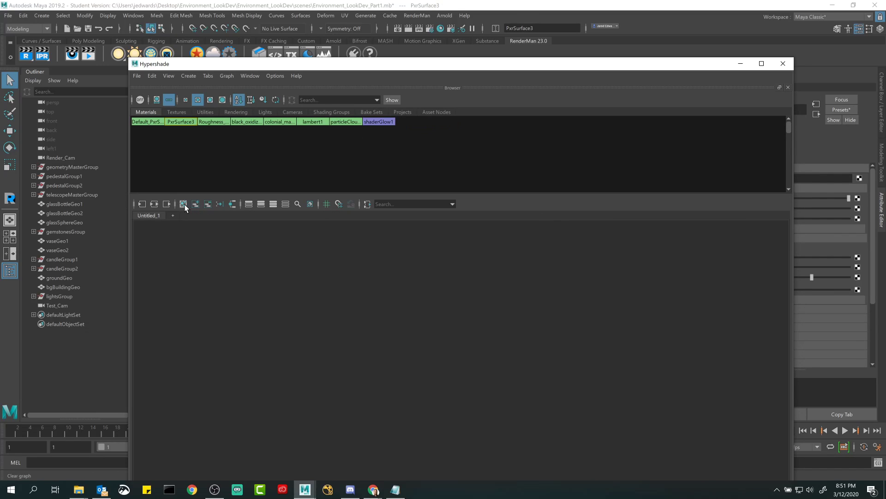
left_click_drag(424, 61, 450, 107)
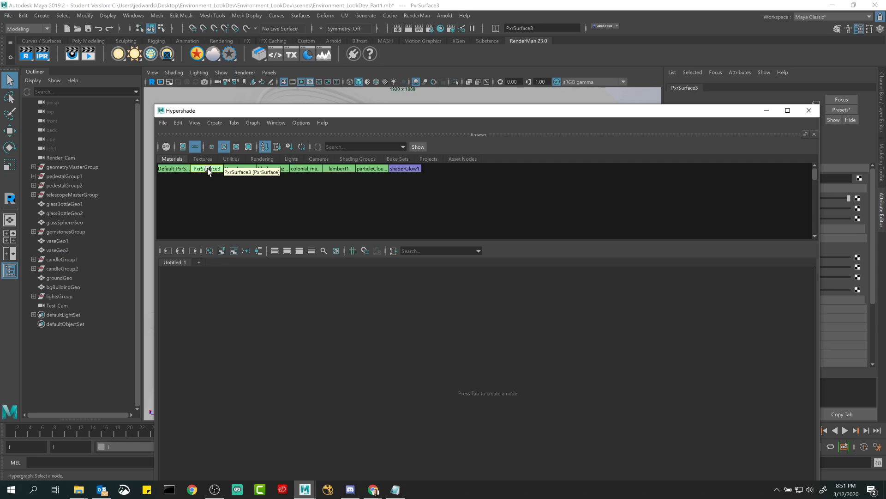
- Rename the new PxrSurface3 material to Wall_Material
double_click(208, 169)
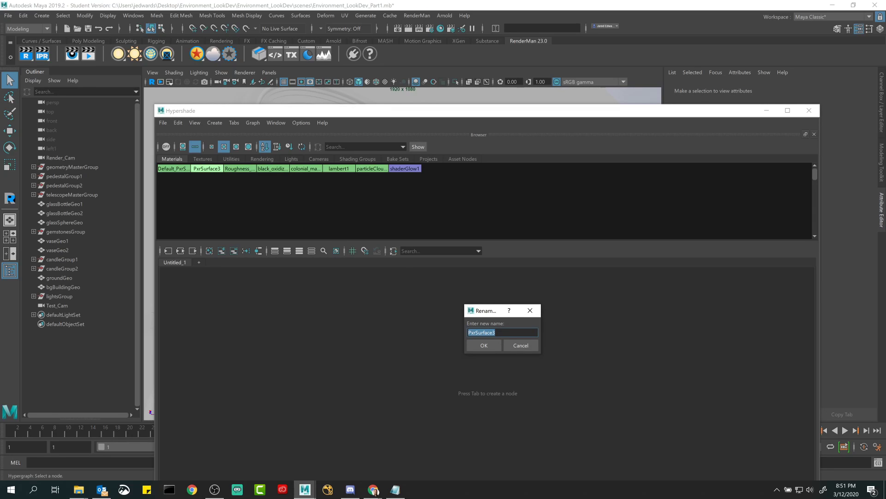
type("Wall_Material")
left_click(488, 347)
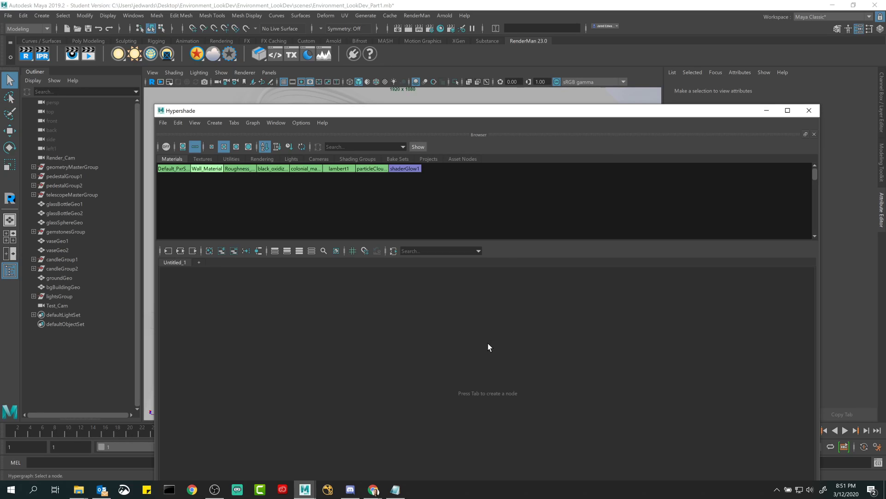
- Graph the Wall_Material network in the Hypershade work area and select the Wall_Material node
left_click(204, 168)
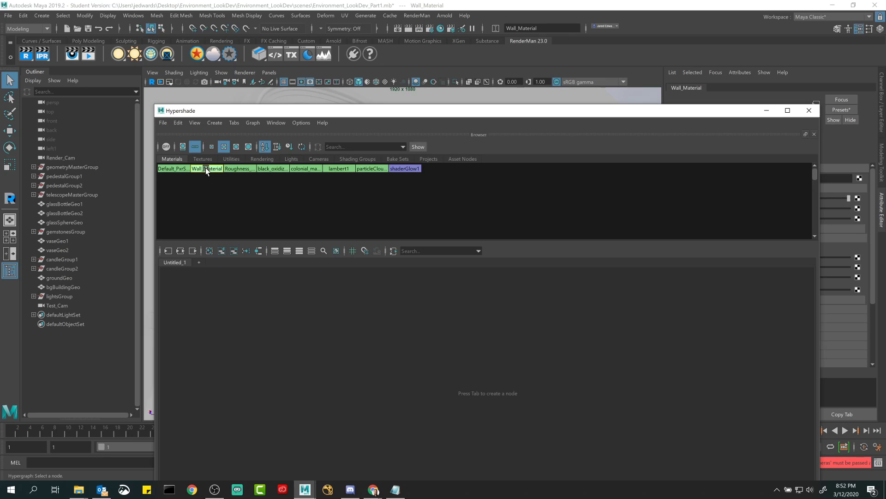
right_click(206, 167)
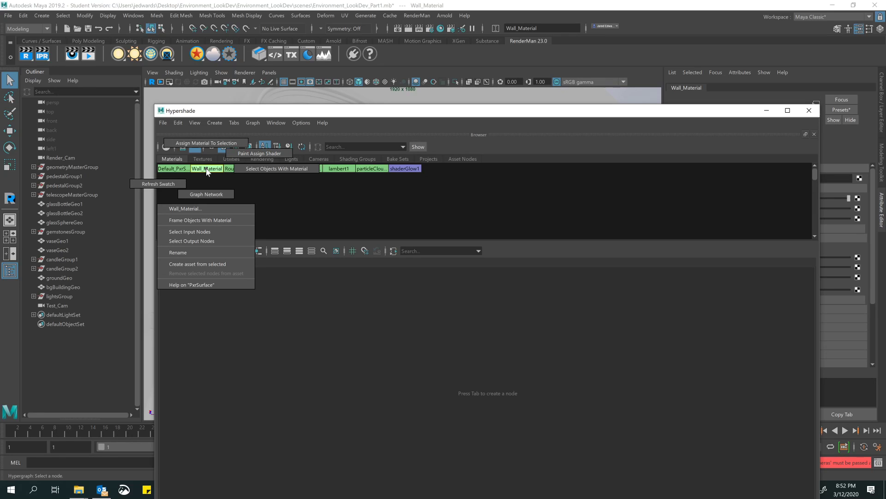
right_click_drag(207, 171, 205, 193)
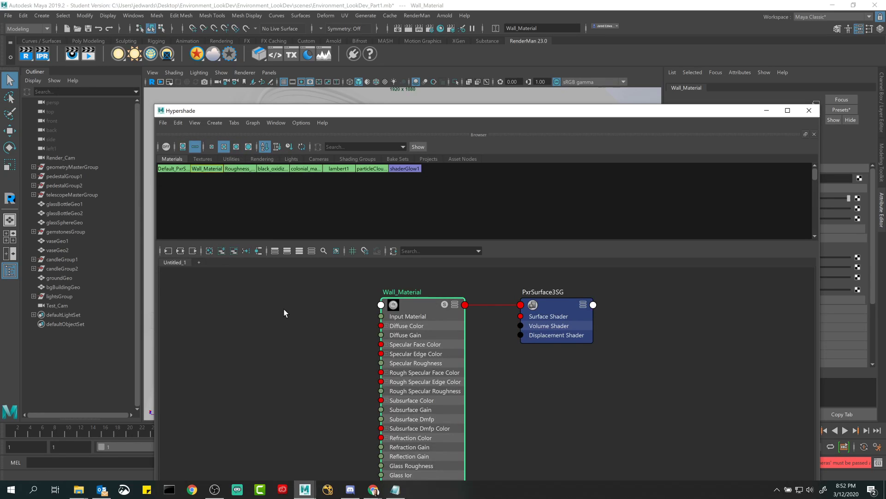
left_click(562, 308)
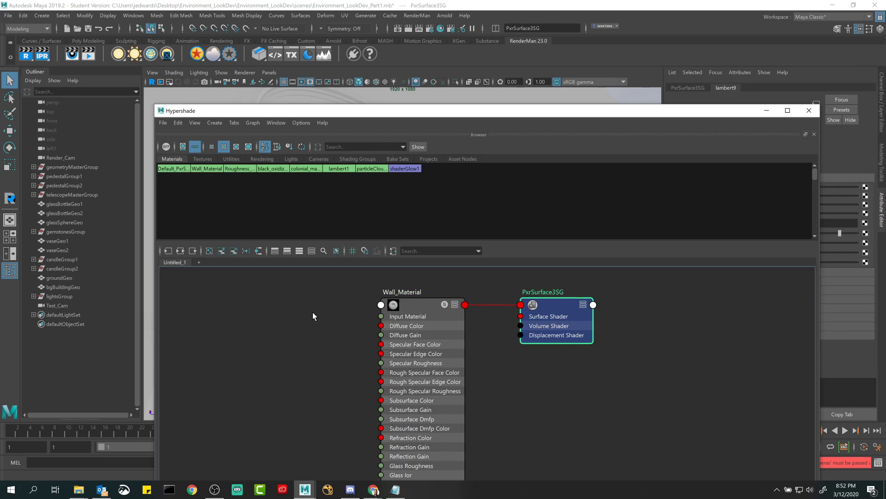
left_click(395, 315)
- Move and shrink the Hypershade window to uncover the Attribute Editor, leaving empty graph space on the input side of Wall_Material
left_click_drag(633, 115, 545, 77)
left_click_drag(732, 270, 662, 268)
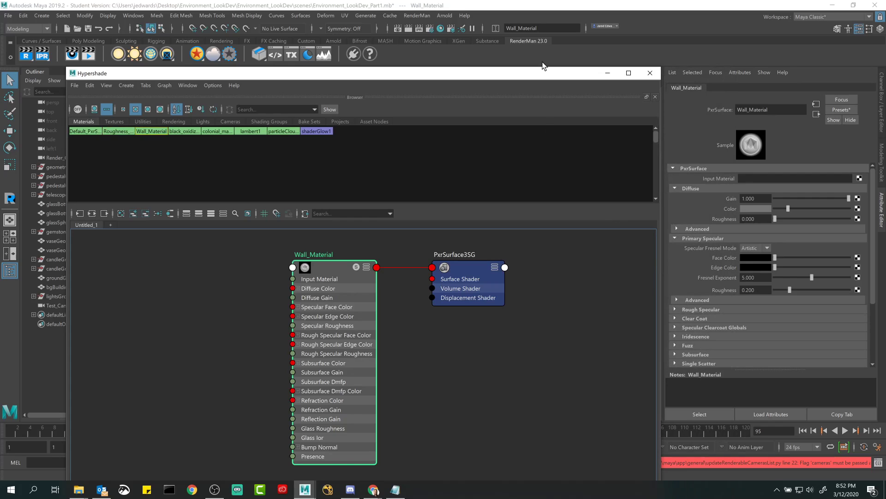
mouse_move(544, 67)
left_mouse_down()
mouse_move(542, 203)
mouse_move(537, 77)
left_mouse_up()
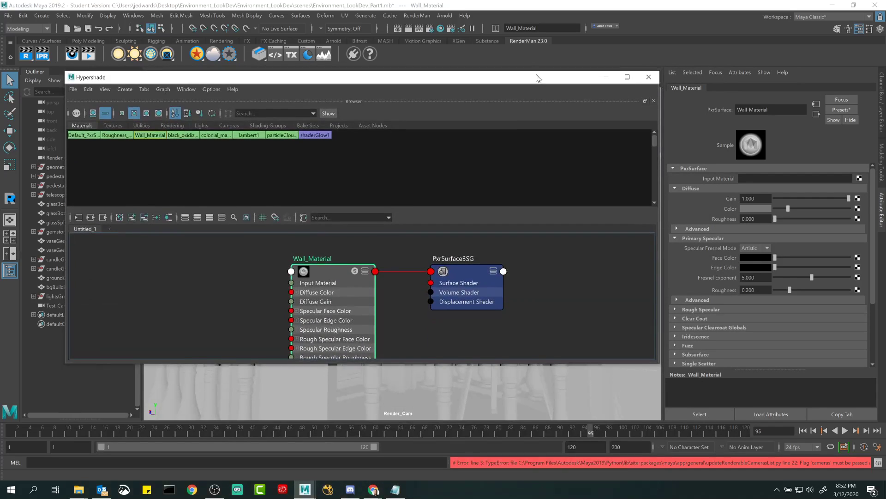
left_click_drag(659, 366, 659, 396)
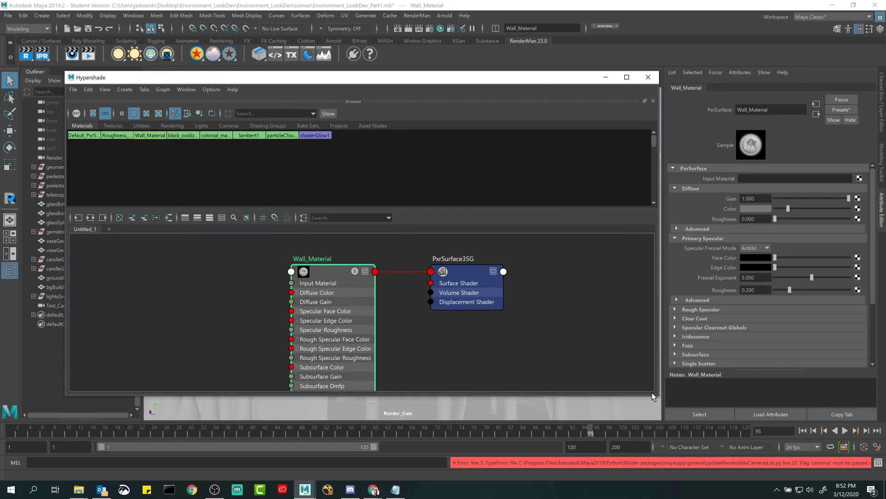
middle_click_drag(446, 311, 534, 322)
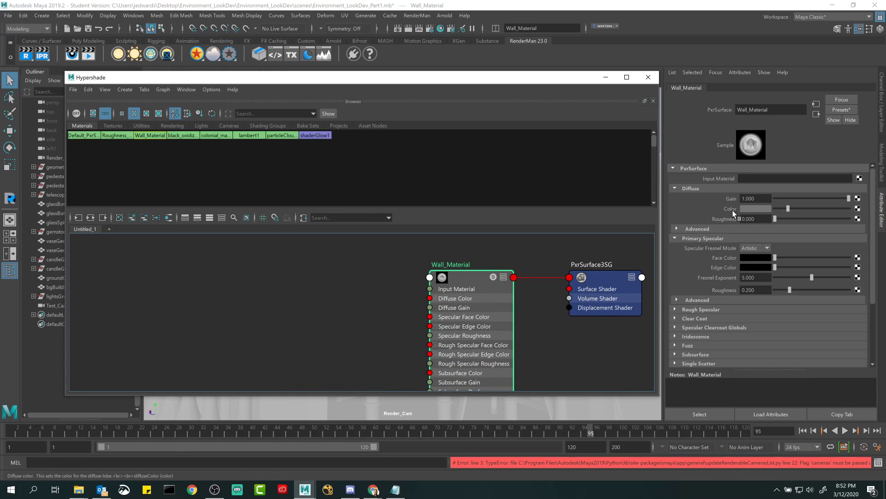
middle_click_drag(323, 355, 314, 315)
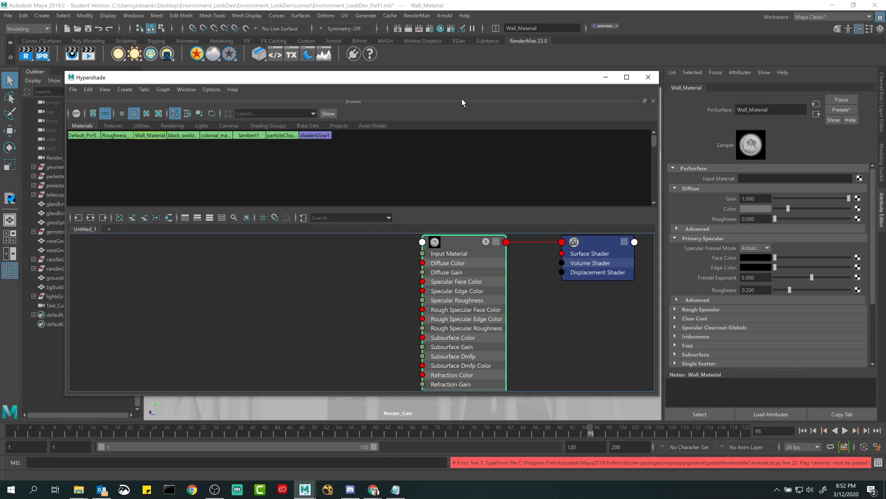
- Uncover the camera view, start a live RenderMan viewport render, and lower Wall_Material's diffuse Color to black
left_click_drag(482, 76, 605, 346)
left_click(152, 82)
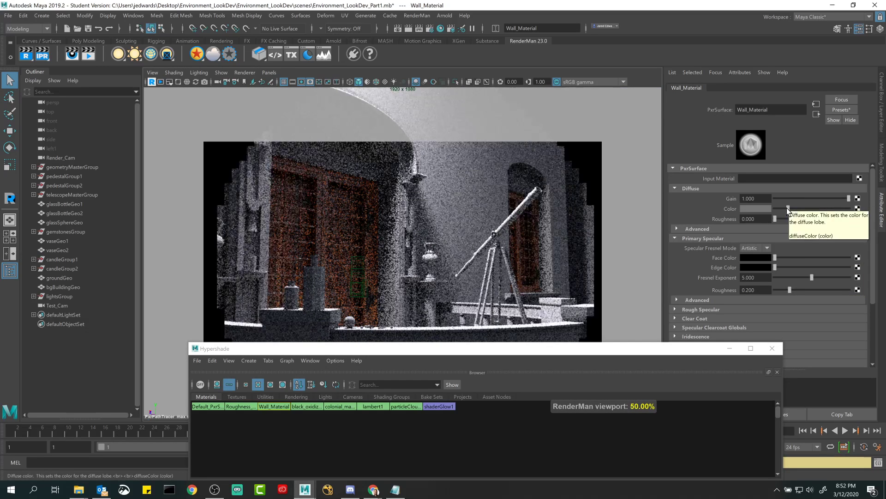
left_click_drag(787, 210, 765, 208)
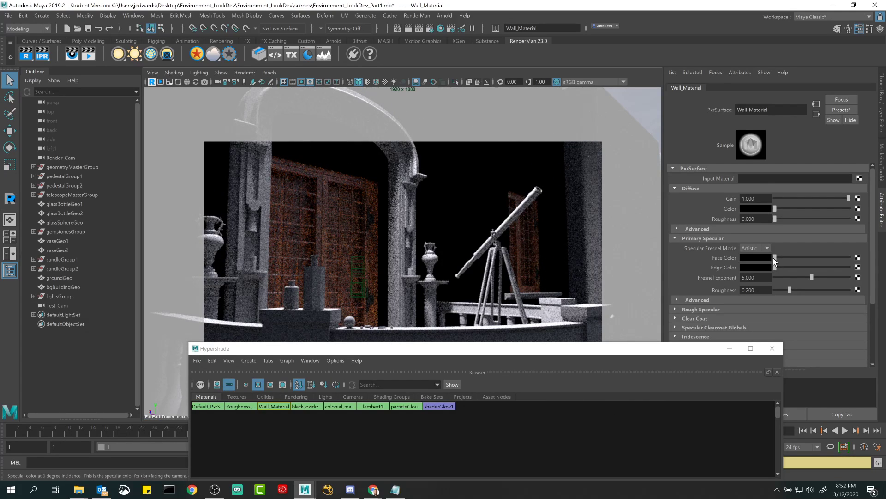
- Set Wall_Material's primary specular Face Color to dark grey, Edge Color to light grey and Roughness to 0.516
left_click_drag(775, 257, 778, 257)
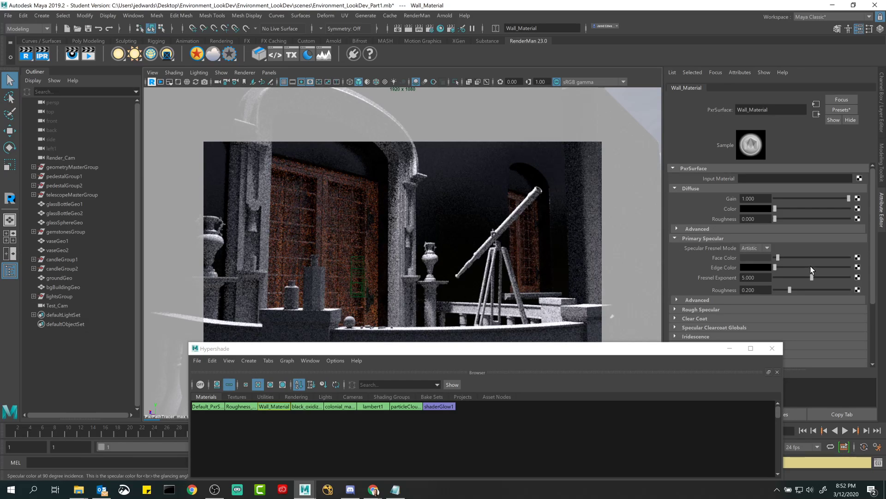
left_click_drag(791, 267, 819, 268)
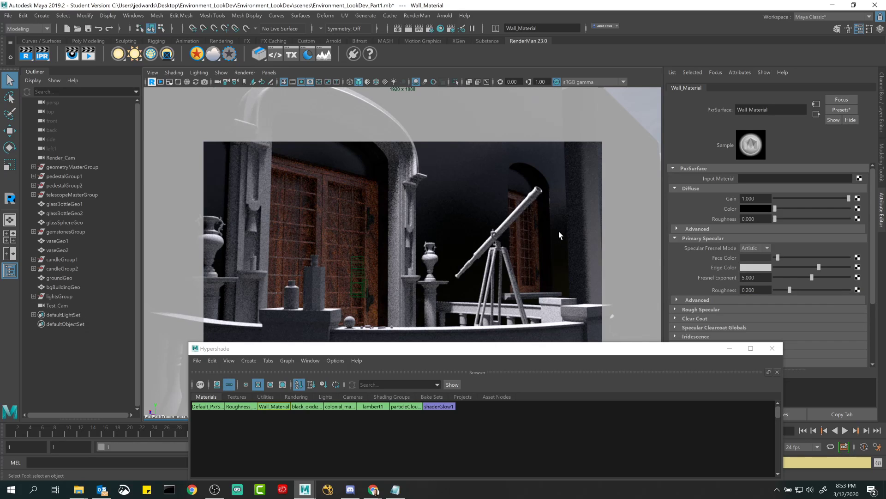
left_click_drag(790, 289, 813, 292)
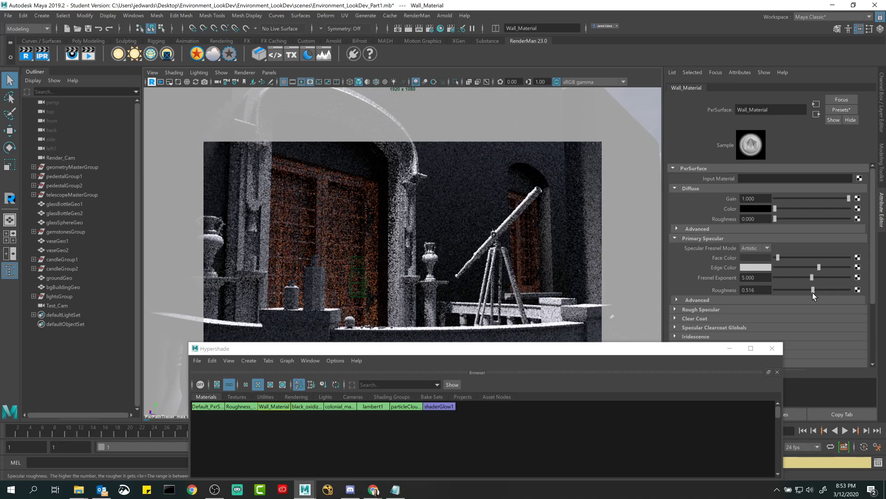
left_click_drag(814, 289, 833, 290)
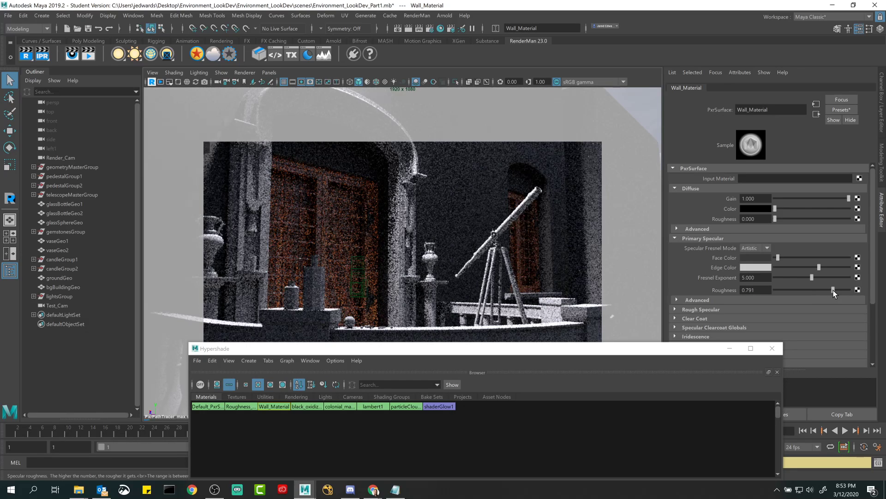
left_click_drag(833, 290, 812, 290)
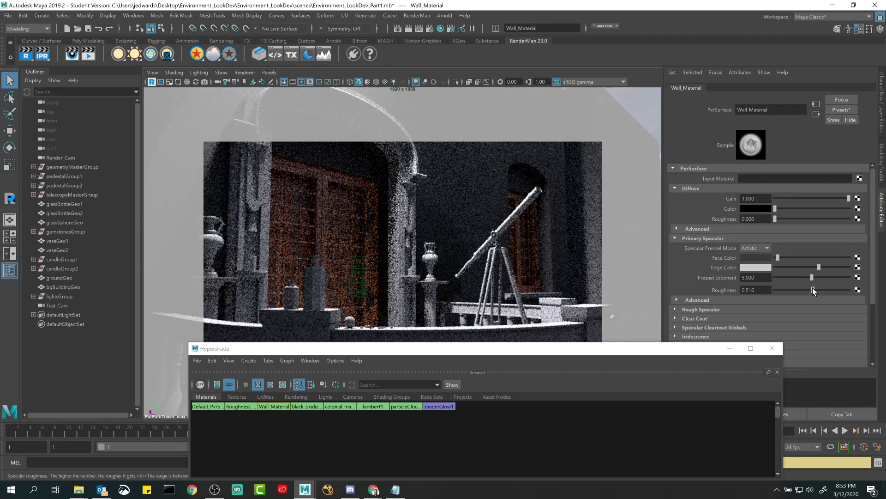
- Create a file texture node in the Hypershade graph on the input side of Wall_Material
left_click_drag(565, 348, 547, 96)
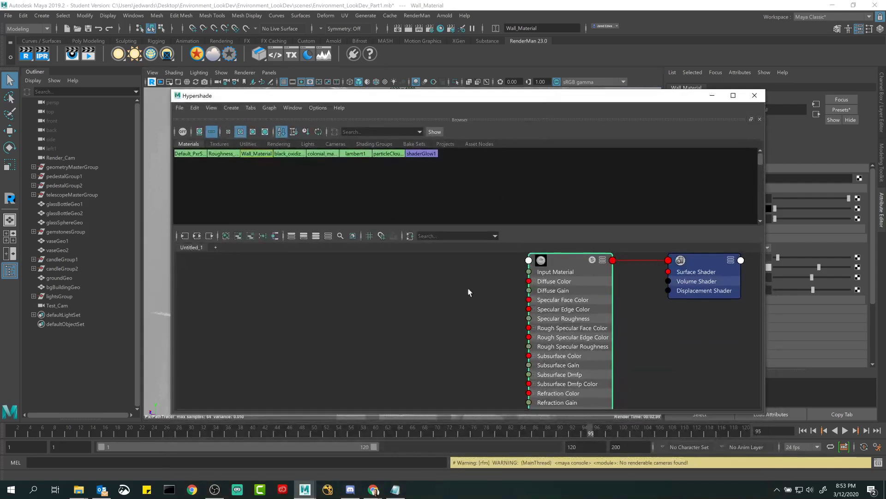
middle_click_drag(400, 355, 444, 369, "alt")
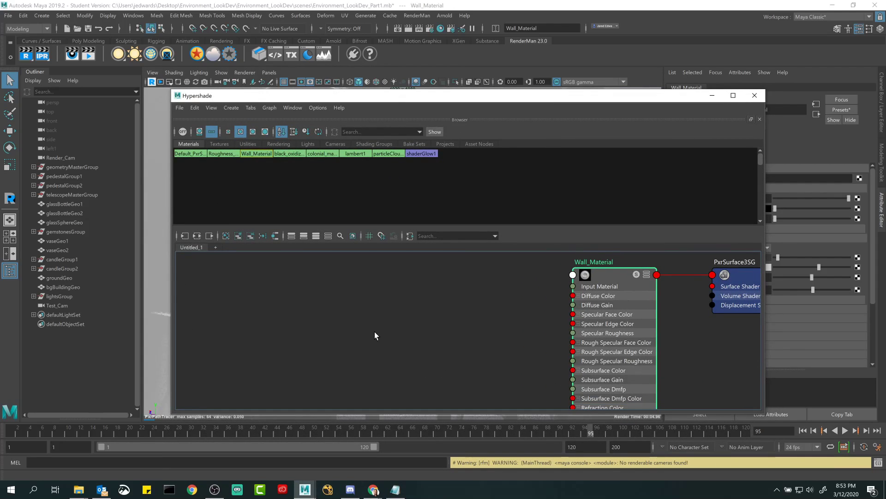
key("Tab")
type("f")
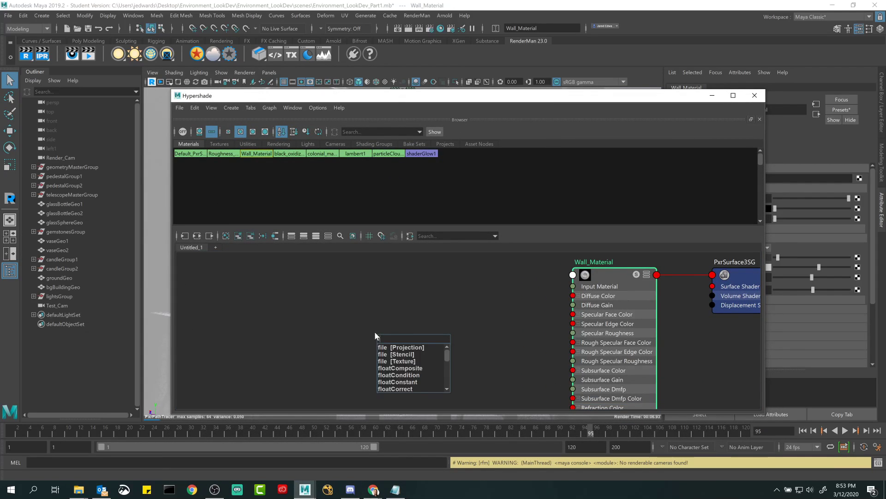
key("Down")
key("Down")
key("Down")
key("Return")
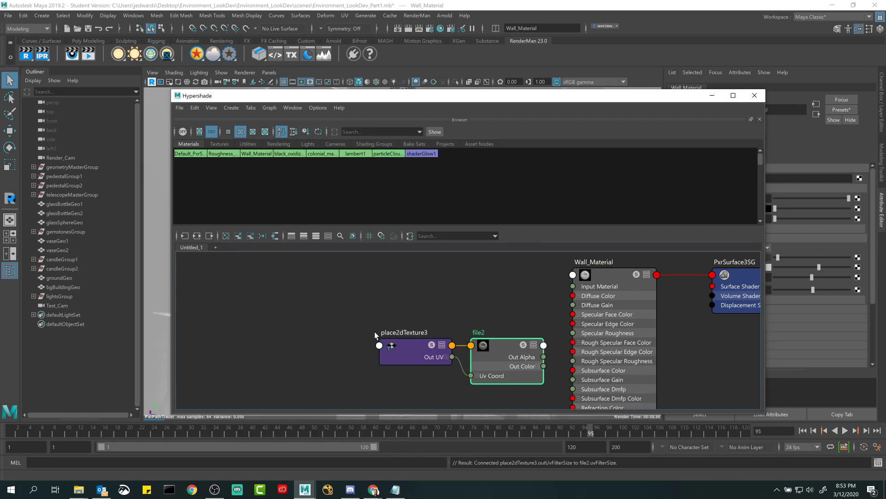
- Stop the RenderMan viewport render and save the scene under the new name Environment_LookDev_Part2.mb
left_click_drag(599, 97, 606, 291)
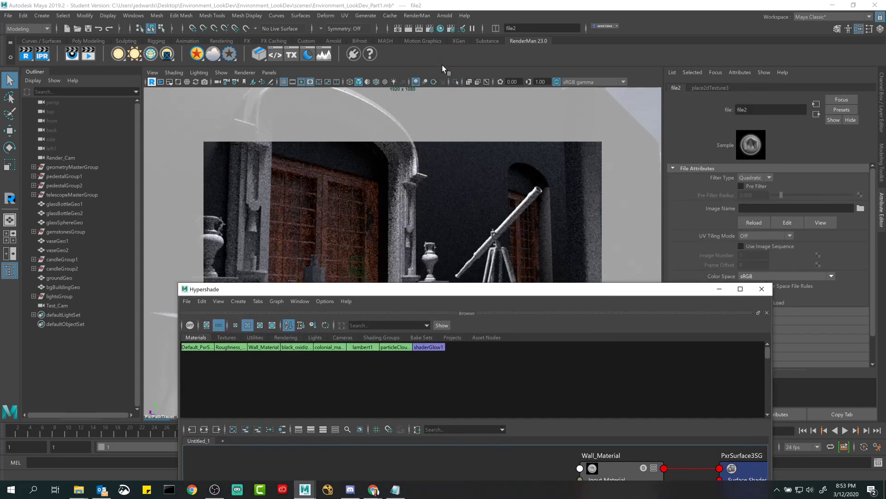
left_click(151, 82)
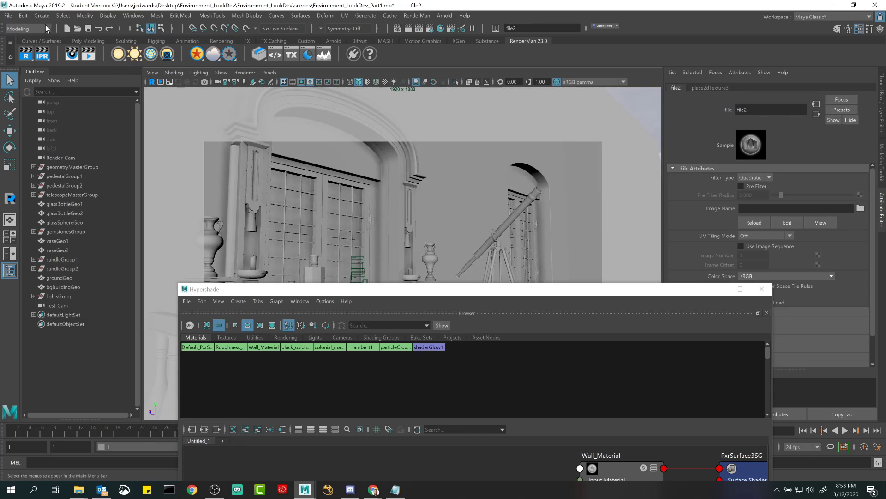
left_click(7, 15)
left_click(28, 52)
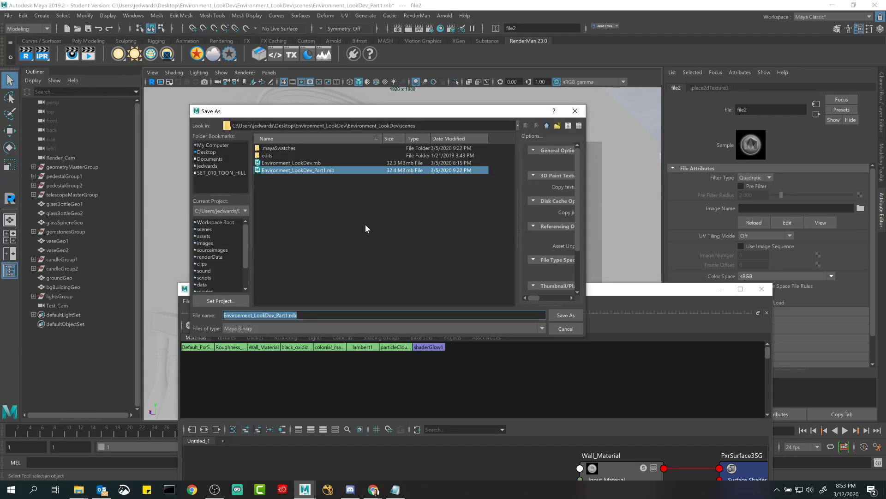
left_click(288, 315)
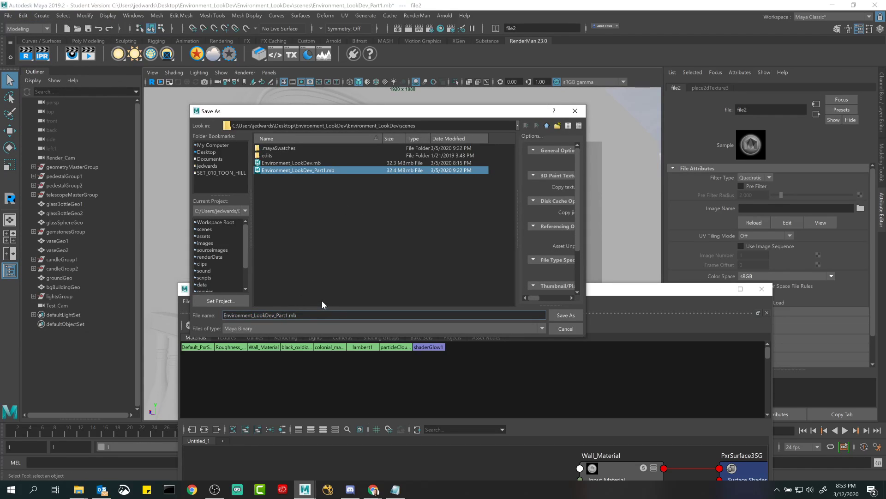
key("Delete")
type("2")
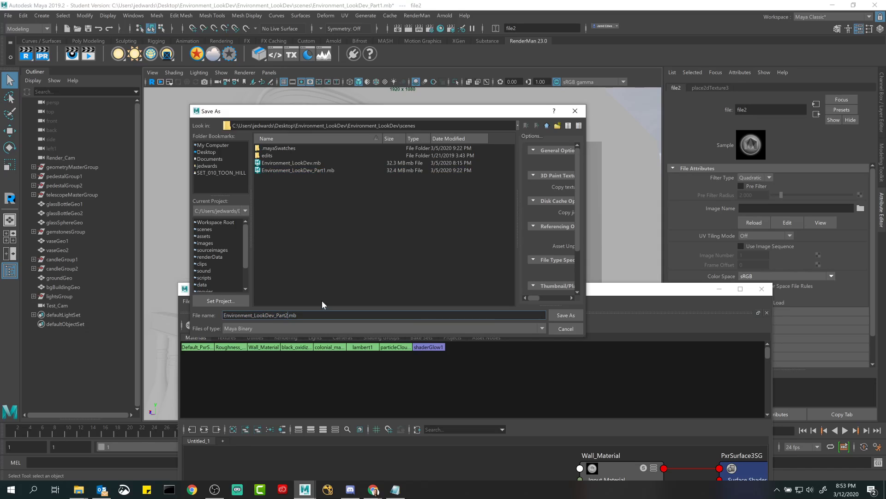
left_click(565, 315)
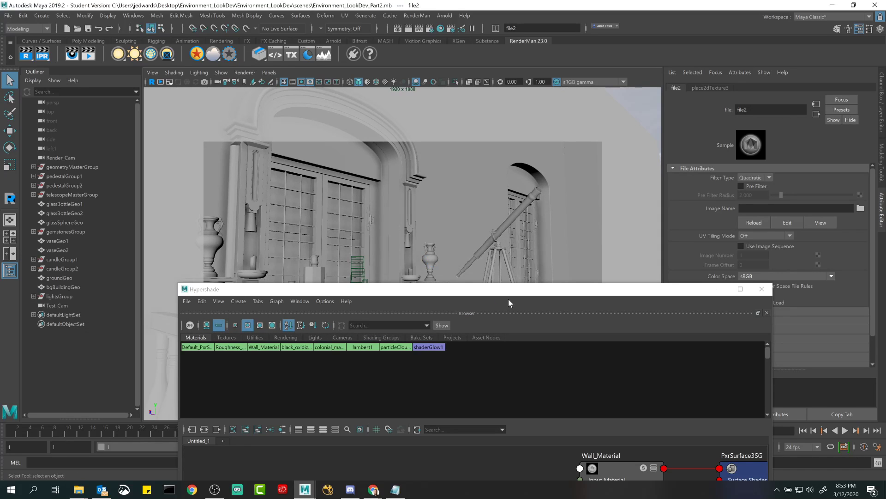
- Move the new file node away from Wall_Material and load wall_roughness_texture.png from the wall_textures folder into it
left_click_drag(508, 289, 393, 81)
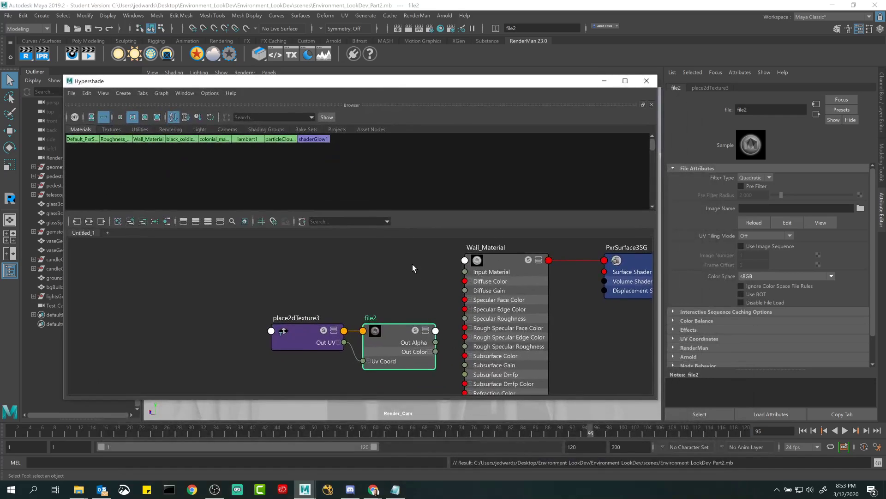
left_click_drag(385, 334, 305, 287)
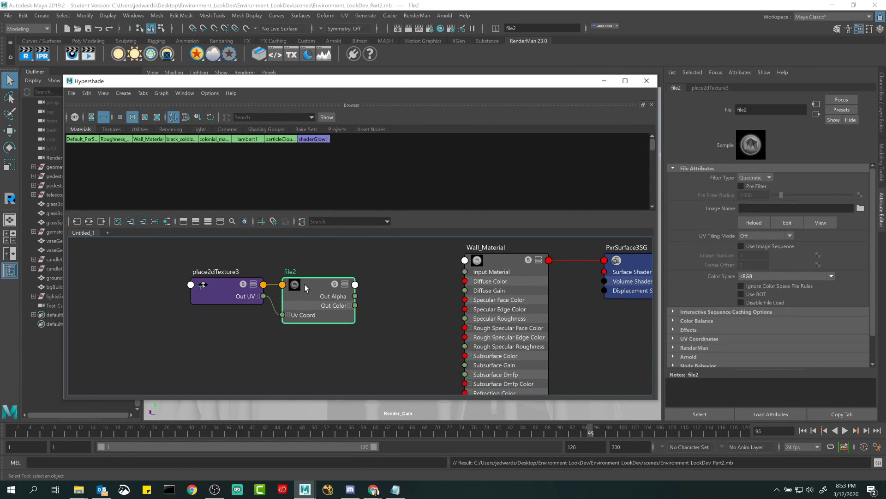
left_click(860, 209)
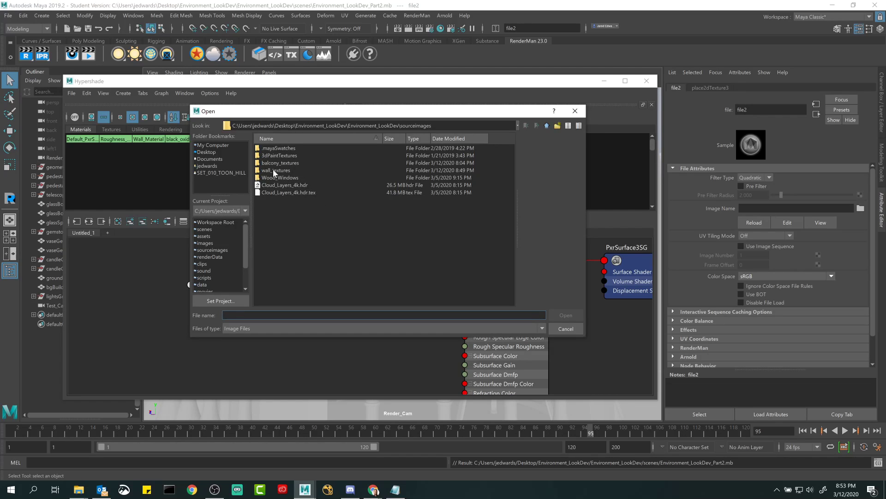
double_click(274, 171)
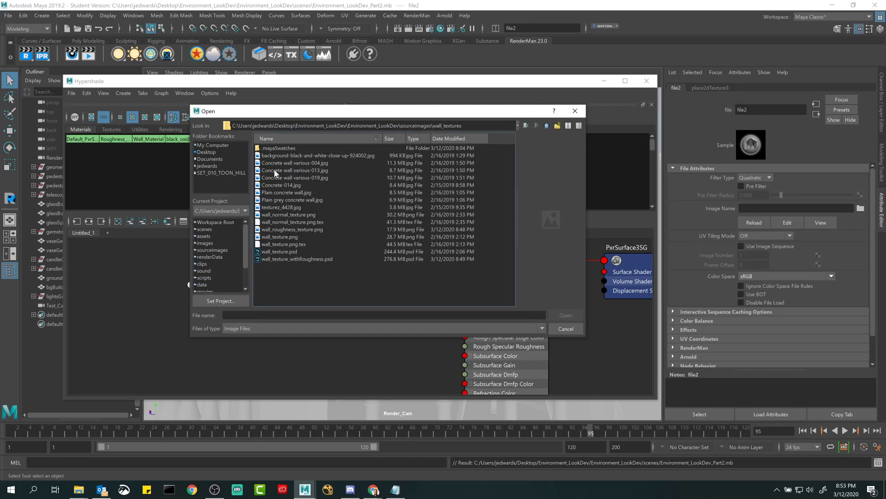
left_click(278, 229)
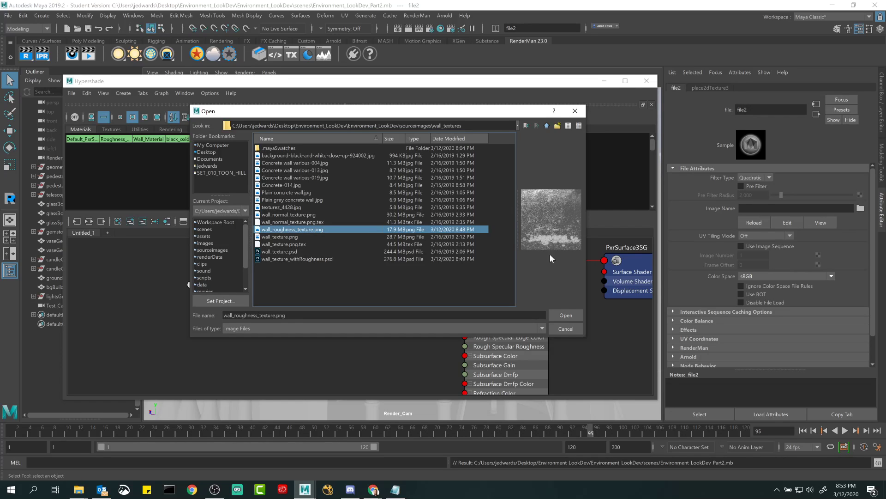
left_click(565, 315)
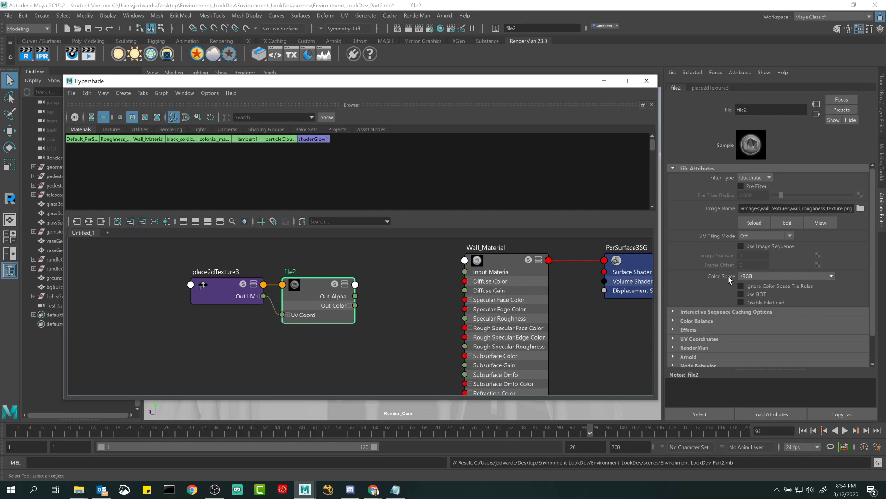
- Set the Color Space of the wall roughness file texture, file2, to Raw
left_click(769, 278)
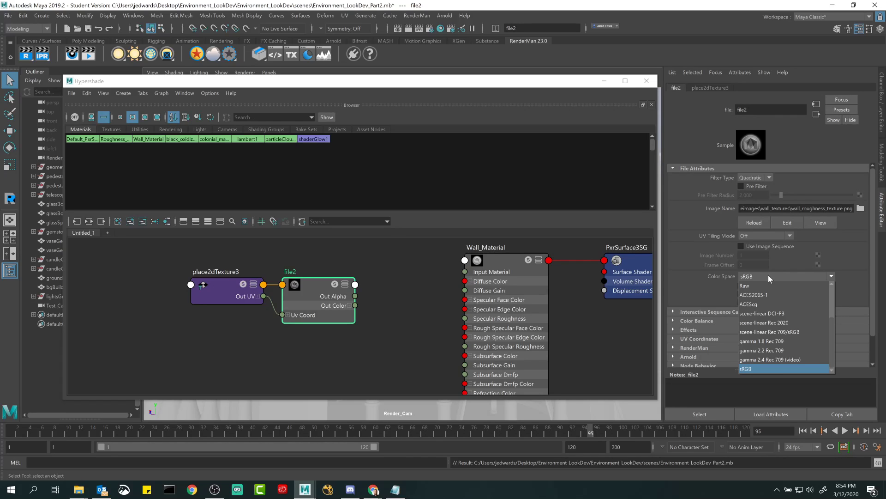
left_click(769, 276)
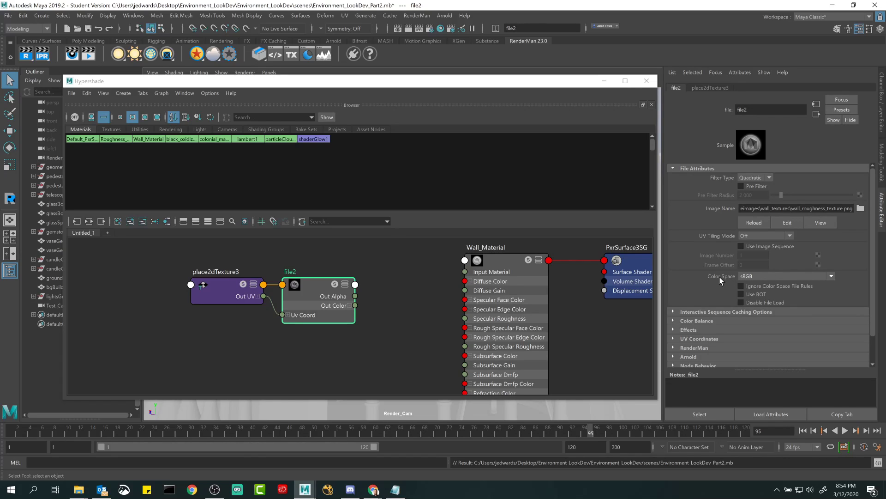
left_click(771, 276)
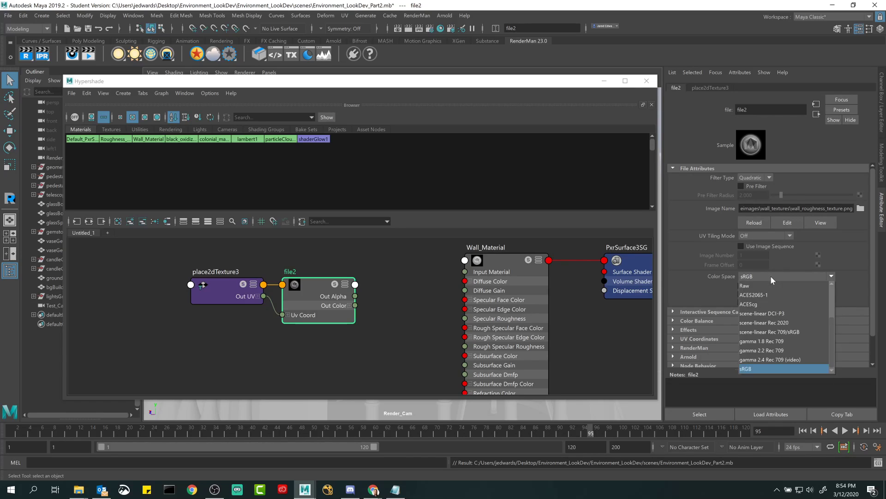
left_click(770, 275)
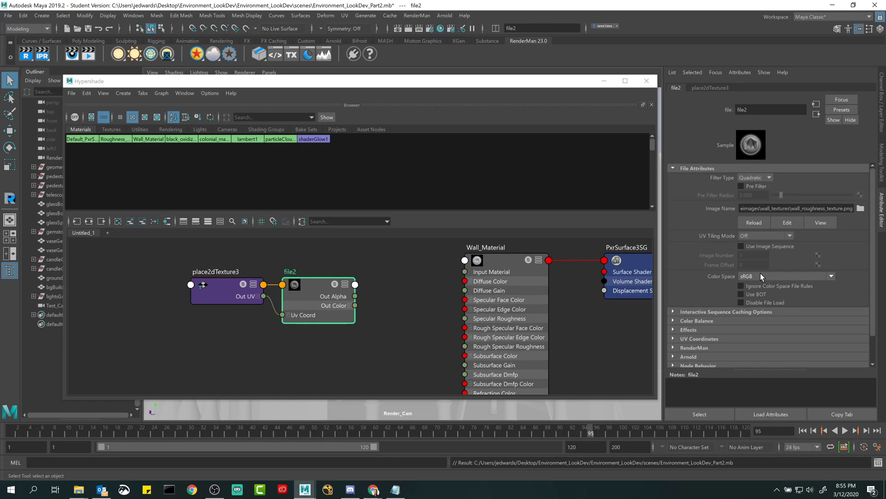
left_click(489, 262)
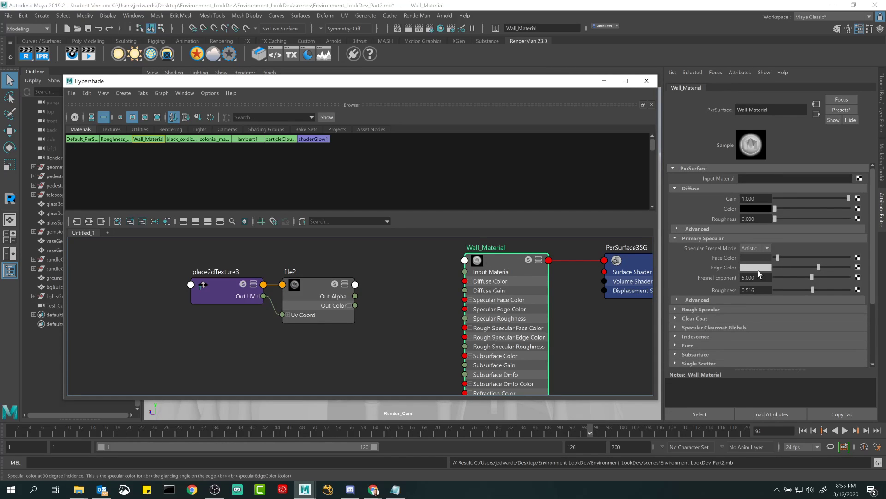
left_click(748, 290)
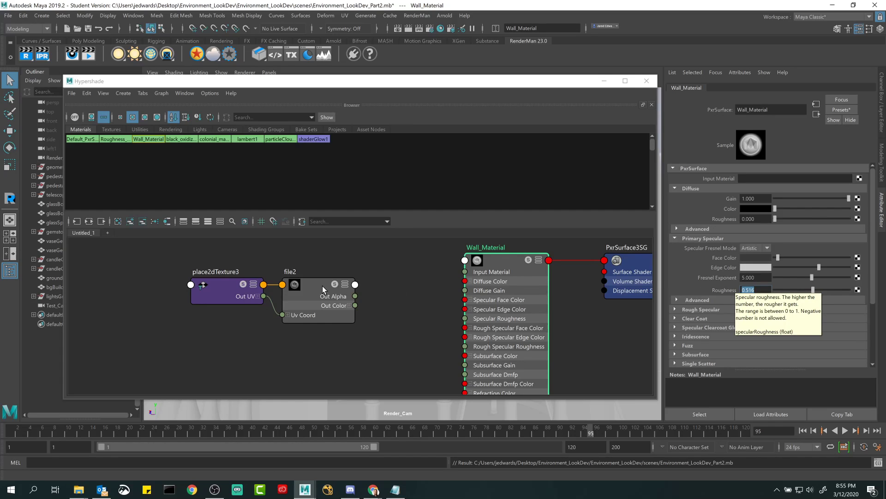
left_click(305, 289)
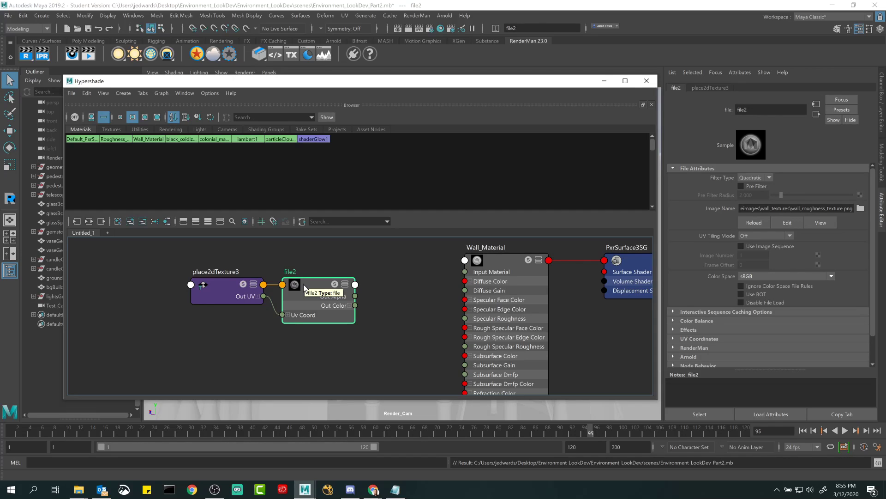
left_click(764, 278)
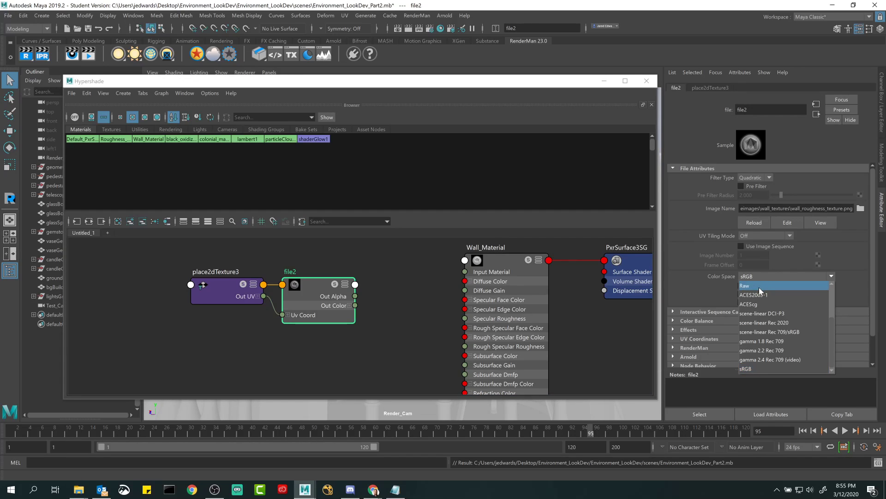
left_click(759, 286)
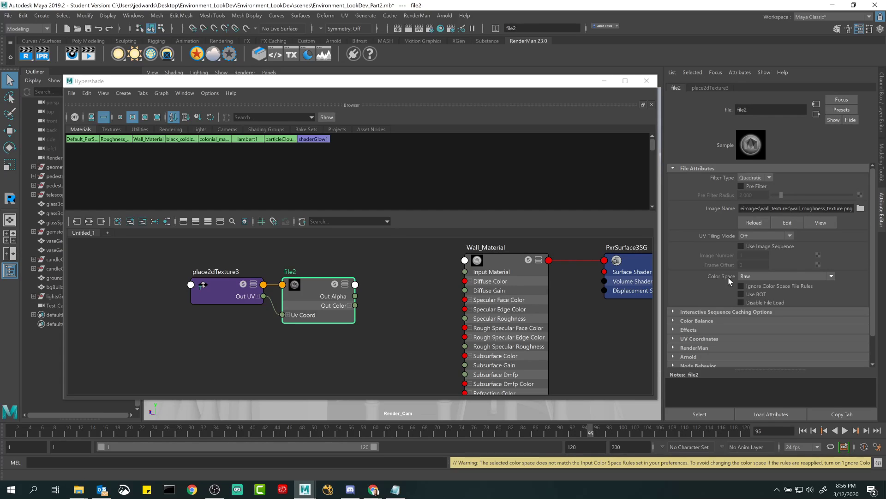
left_click(766, 277)
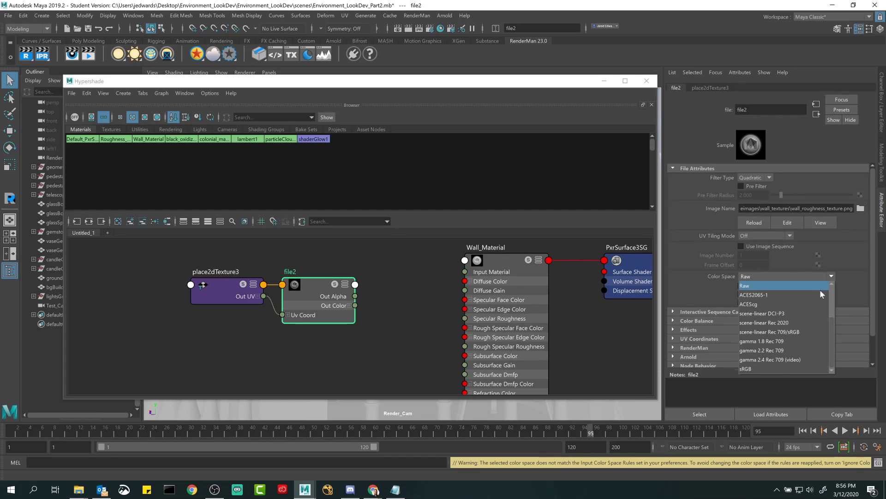
scroll(820, 289, "up", 2)
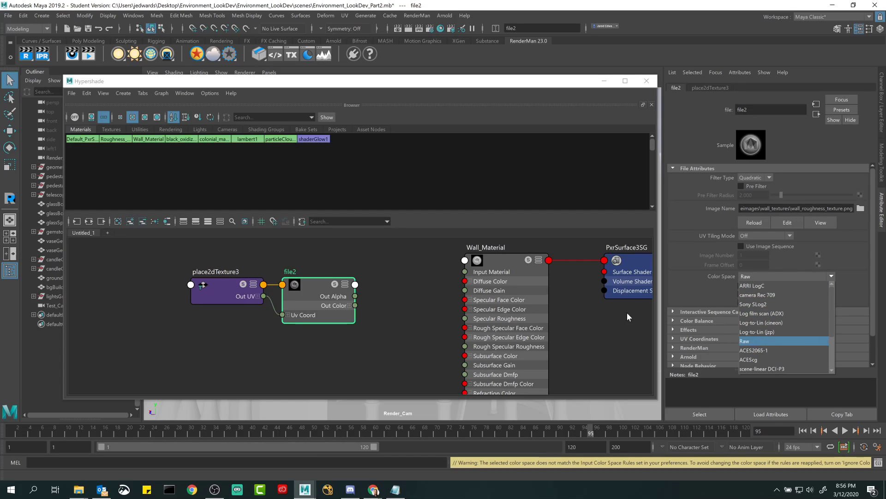
left_click(511, 257)
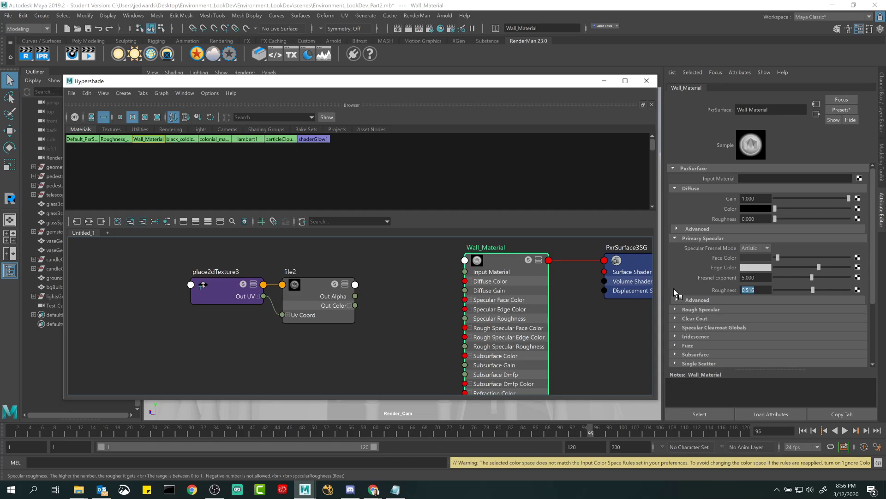
left_click(312, 290)
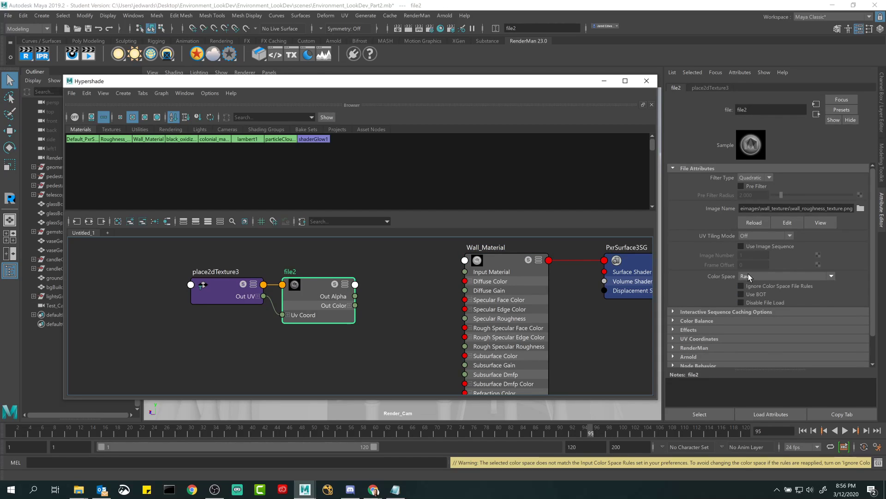
left_click(503, 264)
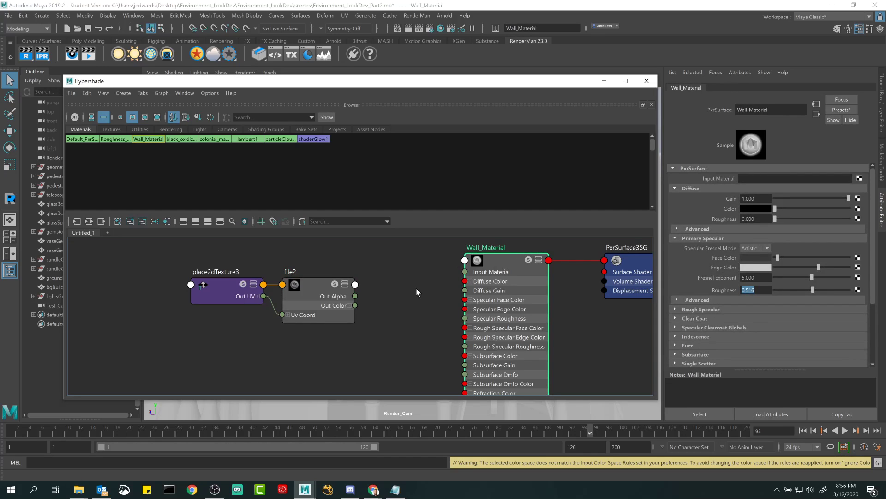
left_click(317, 280)
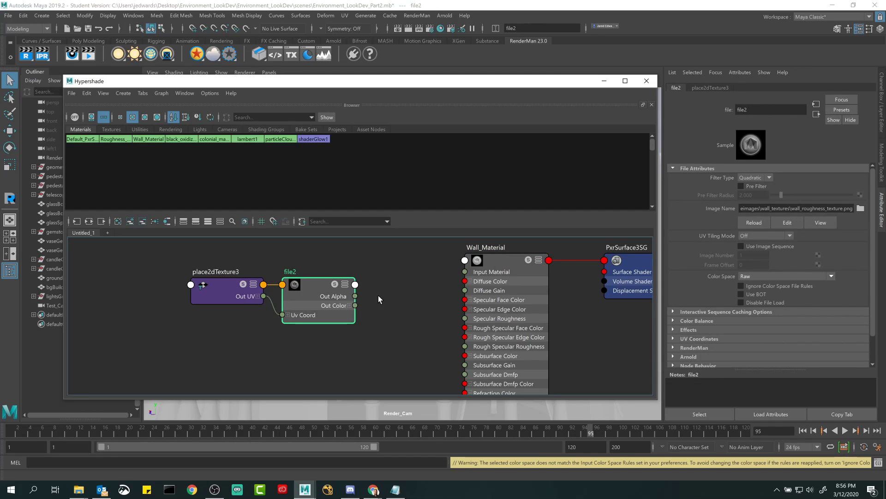
- Connect file2's Out Alpha to Wall_Material's Specular Roughness and inspect the file node's Color Balance settings, including Alpha Is Luminance
left_click(500, 264)
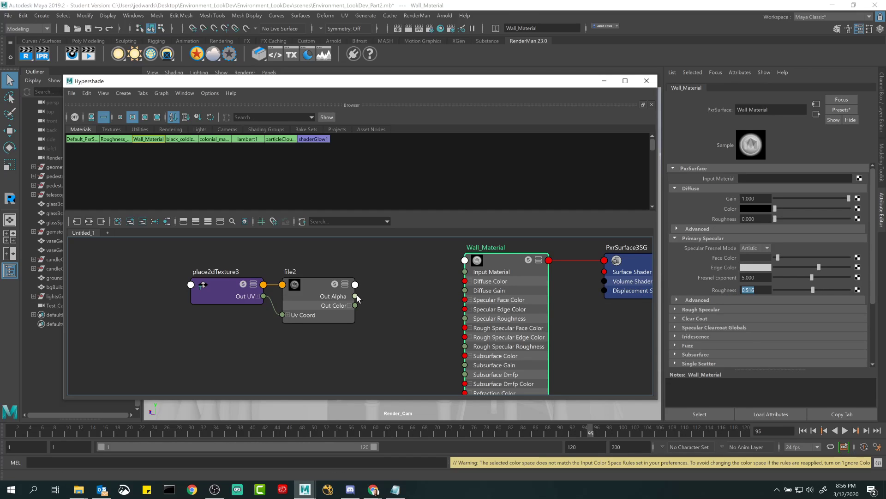
left_click_drag(355, 295, 464, 318)
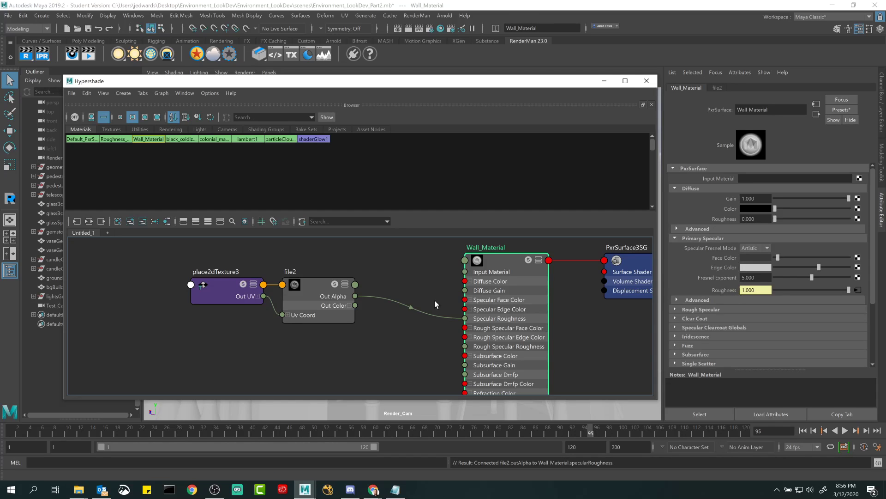
left_click(305, 285)
scroll(729, 320, "down", 5)
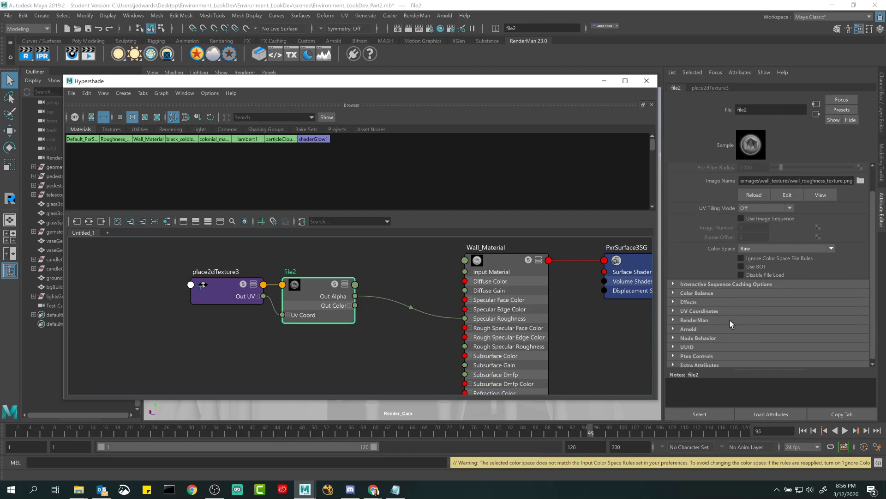
left_click(705, 290)
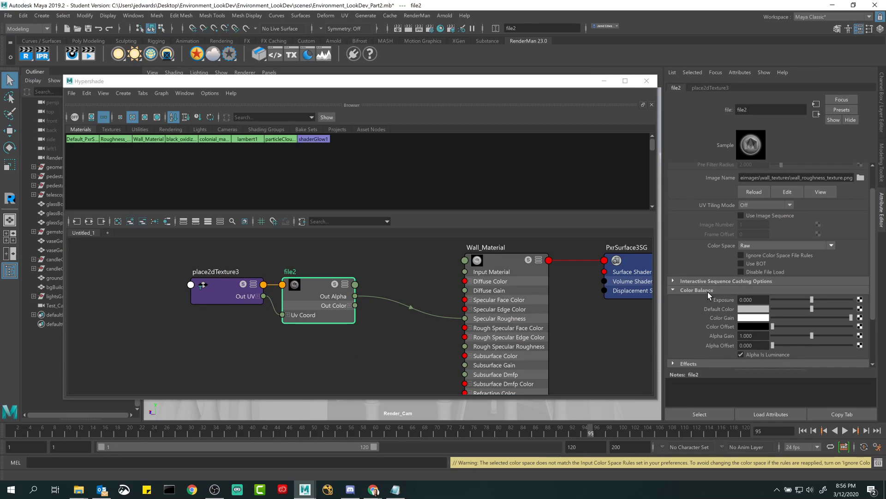
scroll(707, 292, "up", 1)
scroll(720, 323, "down", 2)
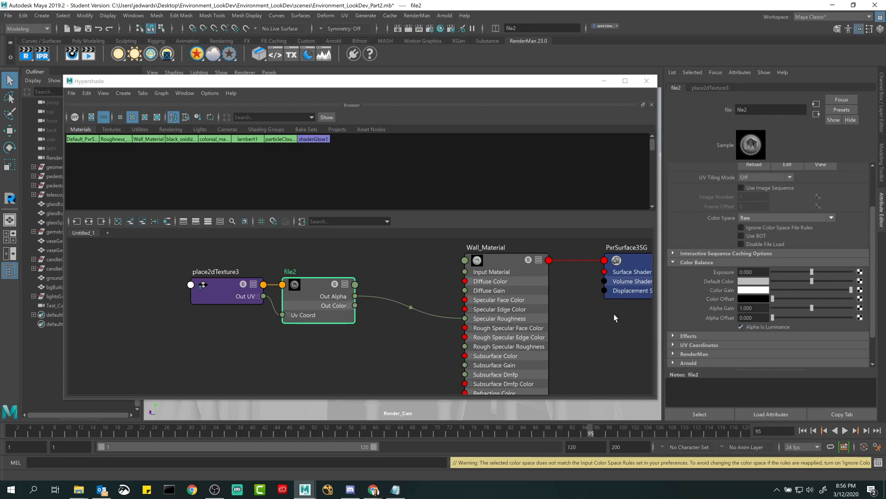
- Minimize the Hypershade and start a RenderMan viewport render through Render_Cam
left_click(511, 263)
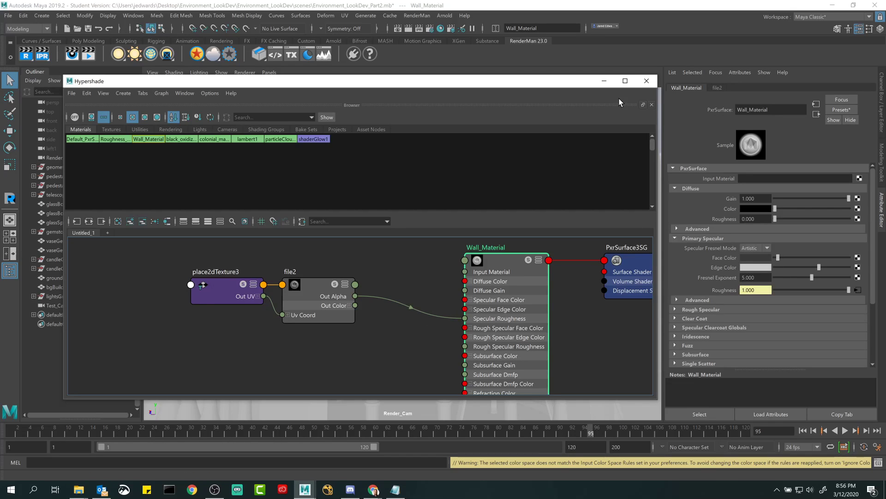
left_click(604, 81)
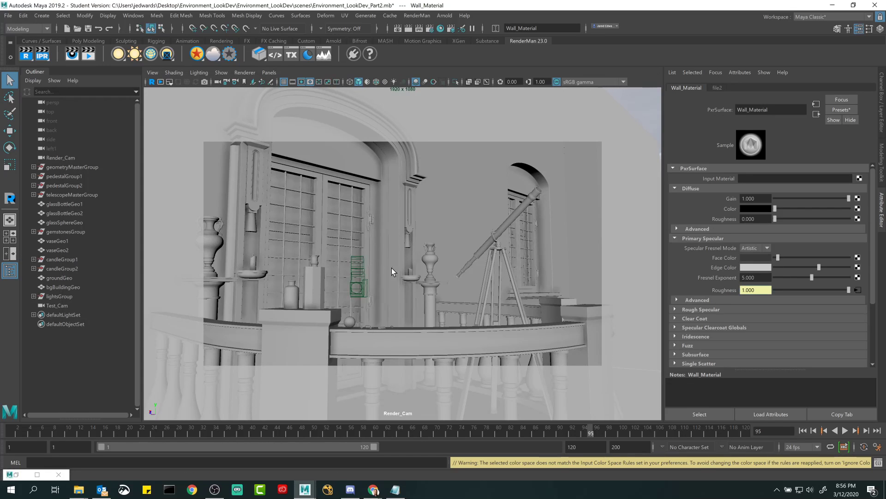
left_click(151, 82)
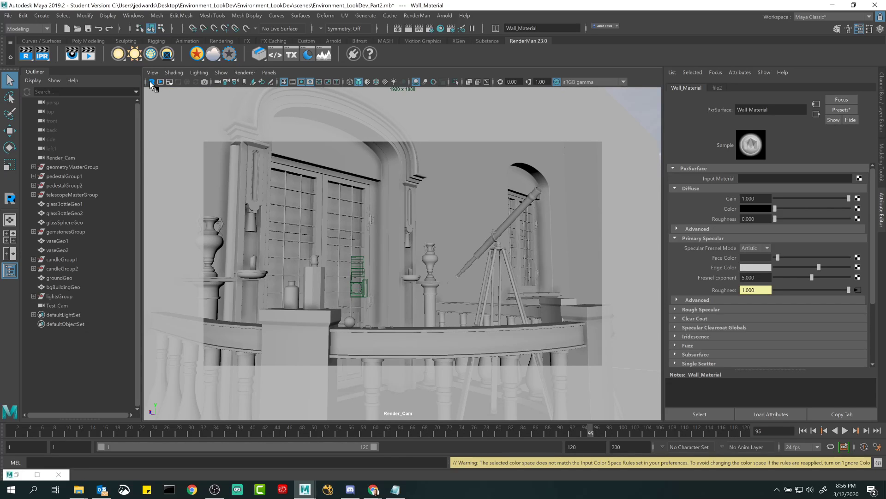
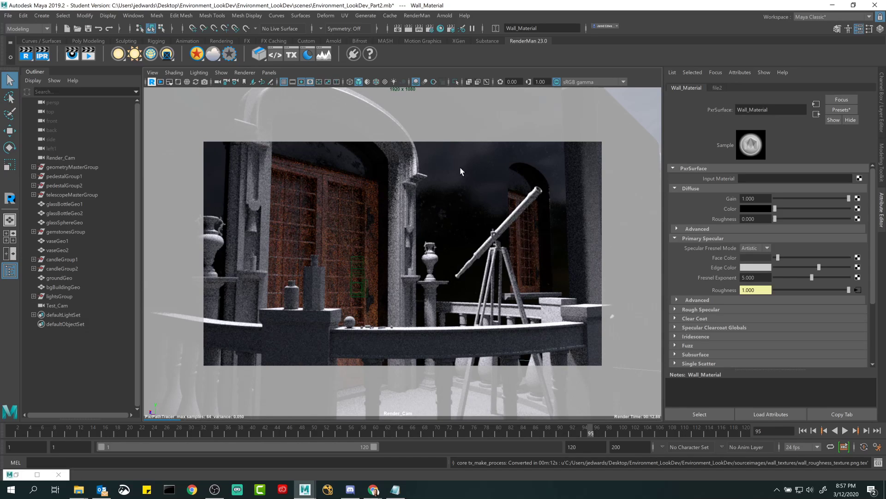
left_click(15, 474)
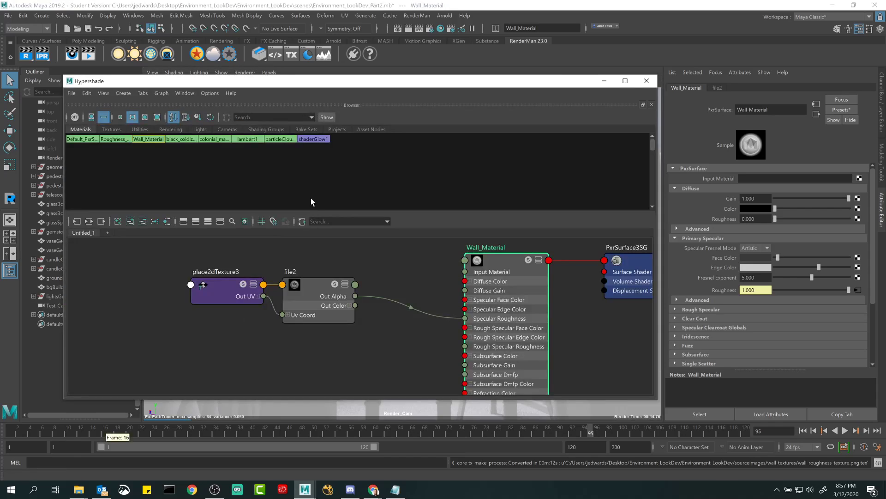
left_click(603, 82)
- Select the exterior wall geometry and open its UV layout in the UV Editor, placing the editor window over the viewport
left_click(494, 150)
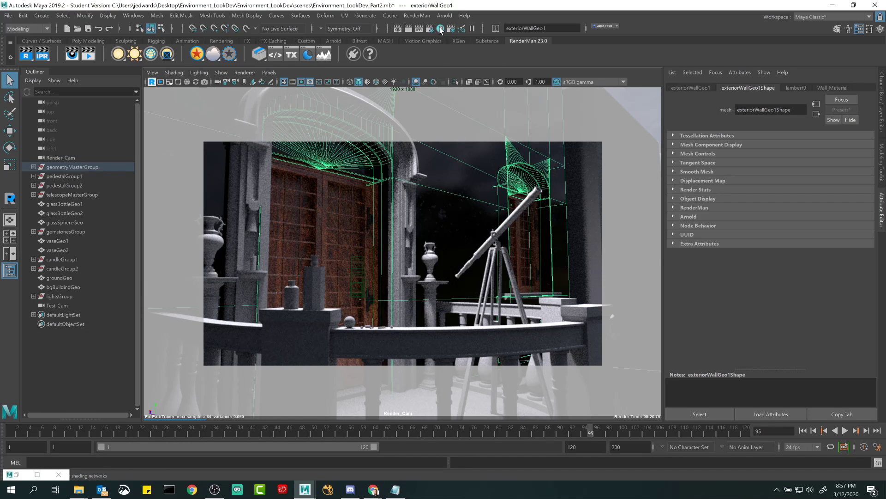
left_click(344, 15)
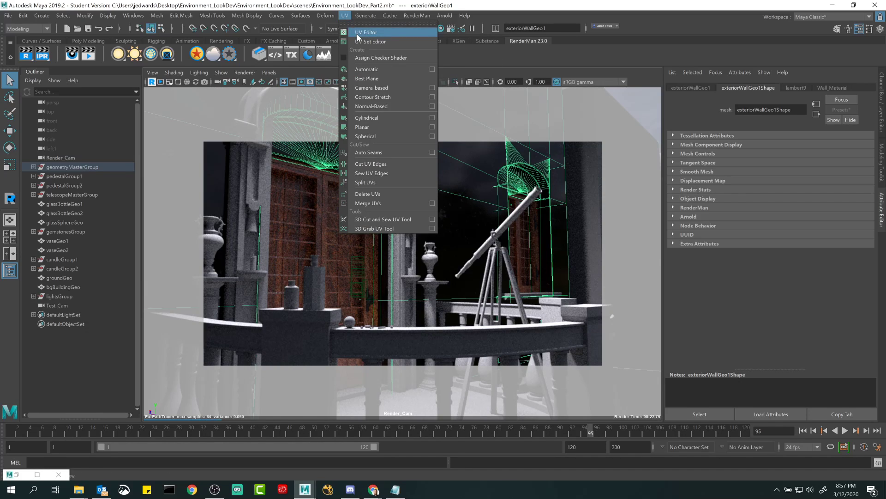
left_click(356, 33)
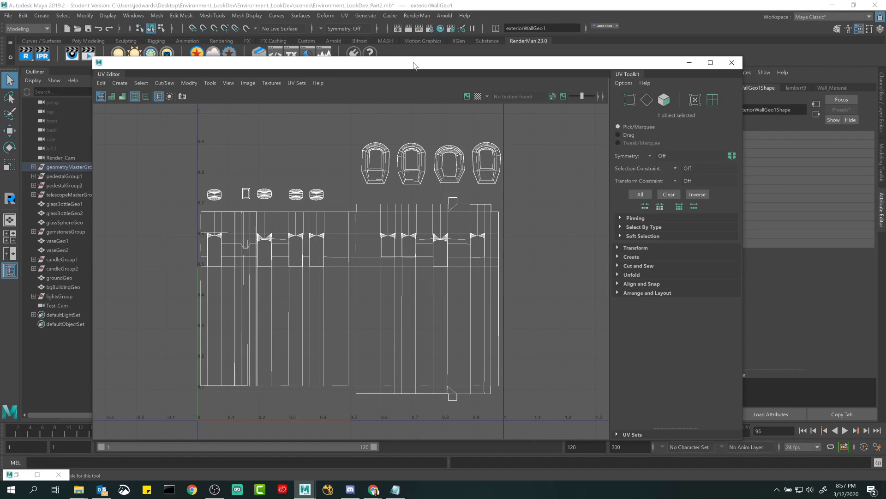
left_click_drag(416, 63, 519, 307)
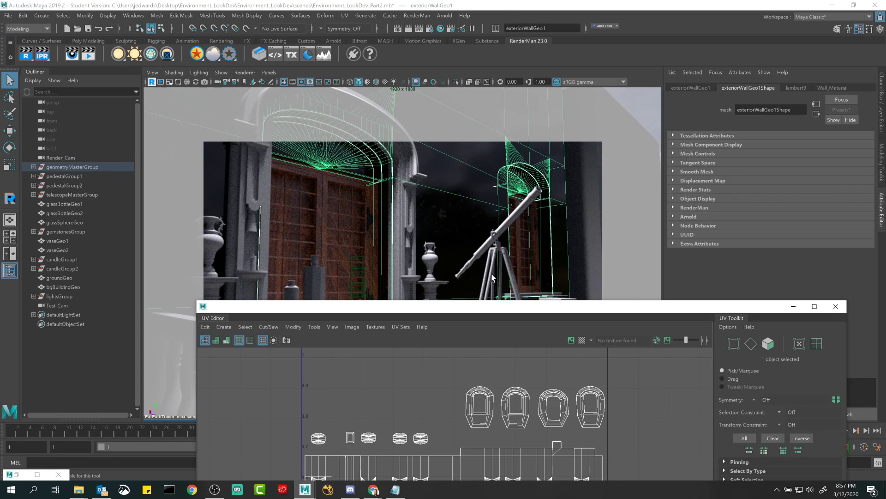
left_click_drag(489, 306, 467, 19)
middle_click_drag(433, 162, 429, 182, "alt")
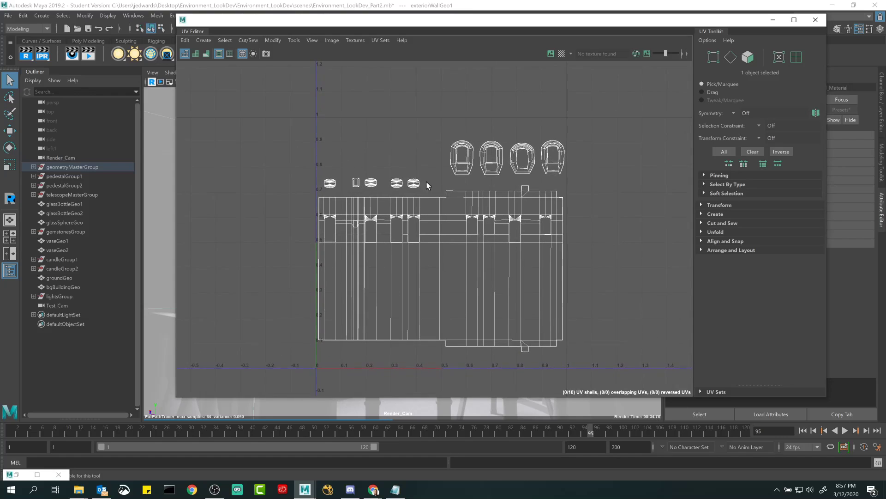
left_click_drag(461, 20, 461, 57)
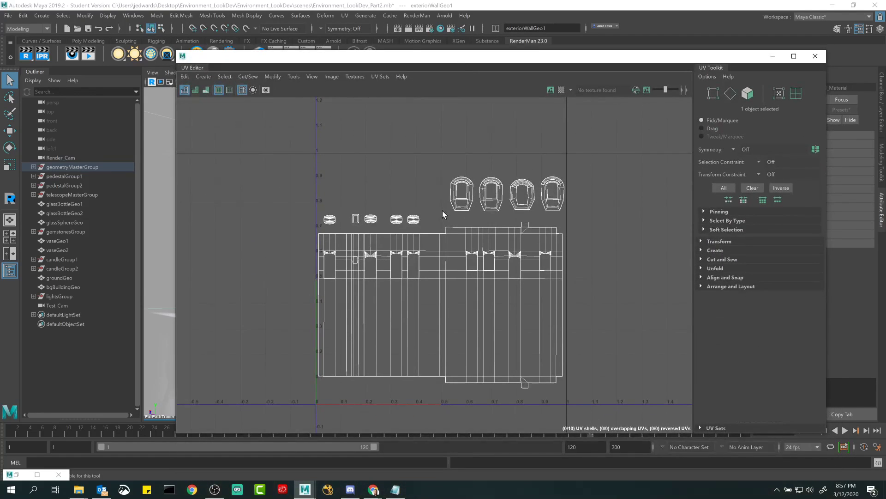
- Examine the exterior wall's UV shells in the UV Editor, closing in on the arched window and door openings
left_click(345, 15)
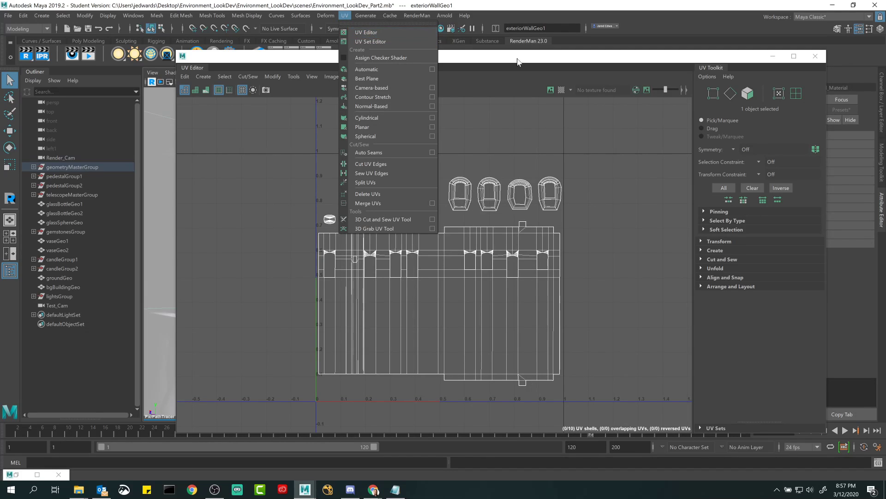
left_click(365, 32)
scroll(393, 237, "down", 1)
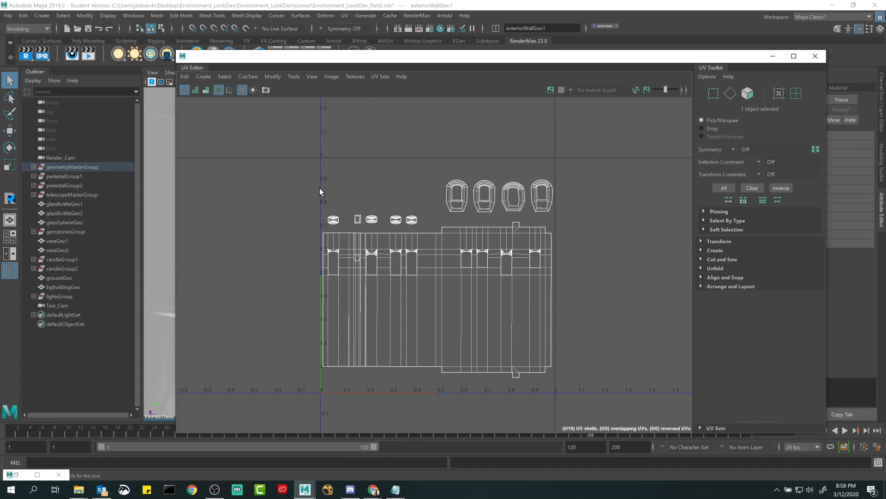
left_click_drag(490, 56, 431, 68)
middle_click_drag(401, 301, 401, 293, "alt")
right_click_drag(401, 293, 524, 305, "alt")
middle_click_drag(524, 305, 513, 263, "alt")
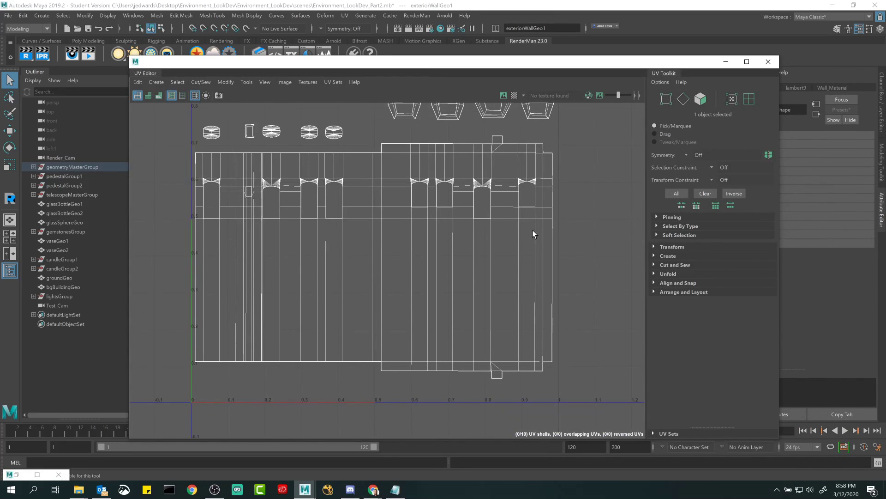
middle_click_drag(413, 217, 530, 229, "alt")
right_click_drag(399, 231, 461, 193, "alt")
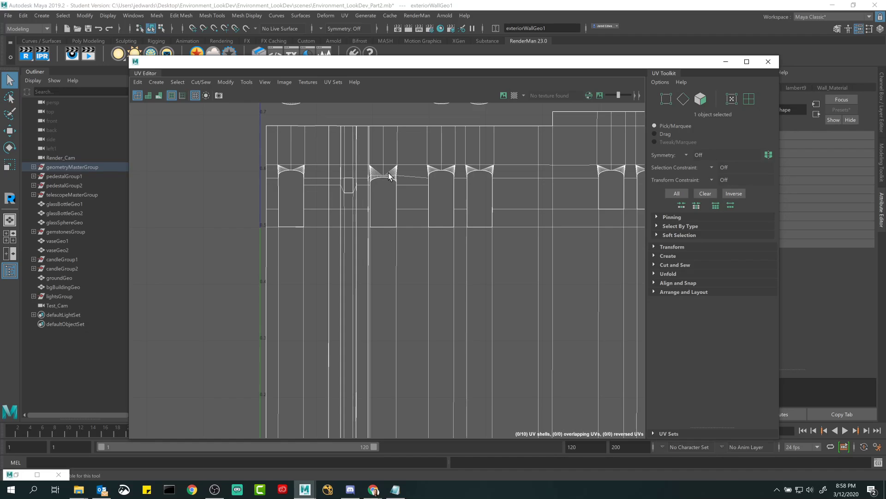
- Select the UVs around the arched window and door openings to inspect how the wall's UVs are laid out there
right_click_drag(590, 175, 249, 236, "alt")
left_click_drag(421, 65, 472, 125)
scroll(360, 251, "up", 8)
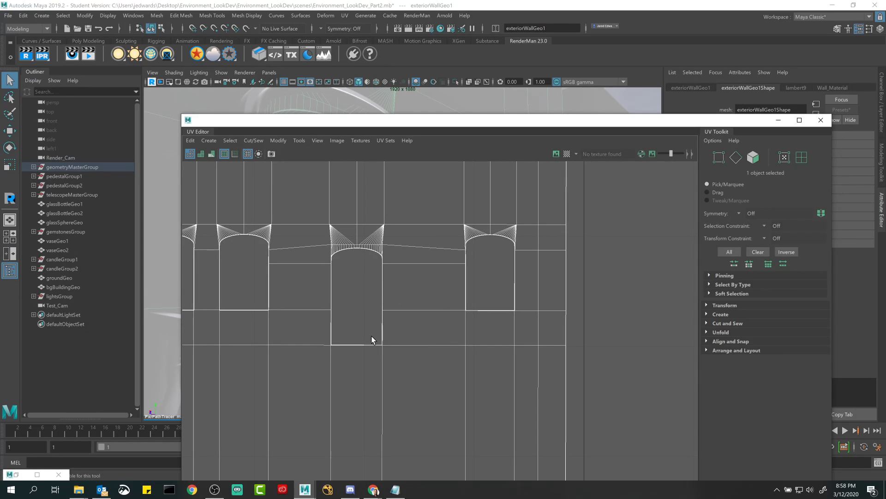
right_click(412, 232)
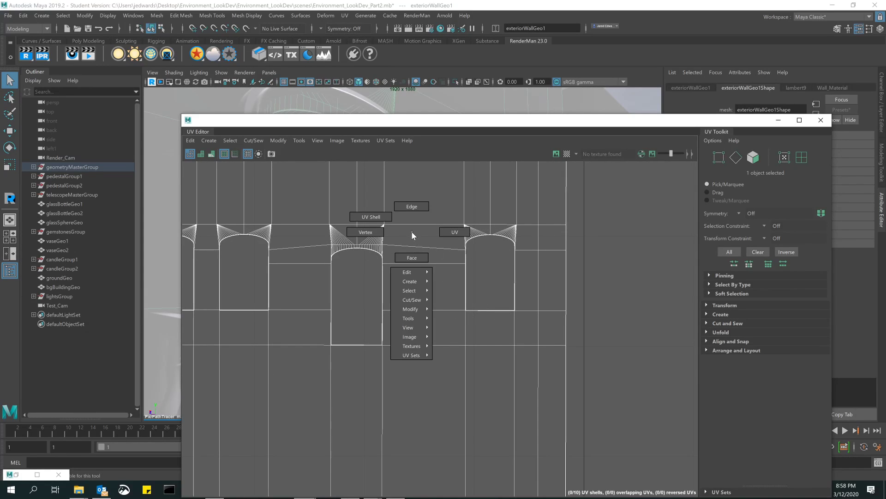
left_click(438, 250)
left_click_drag(309, 174, 552, 375)
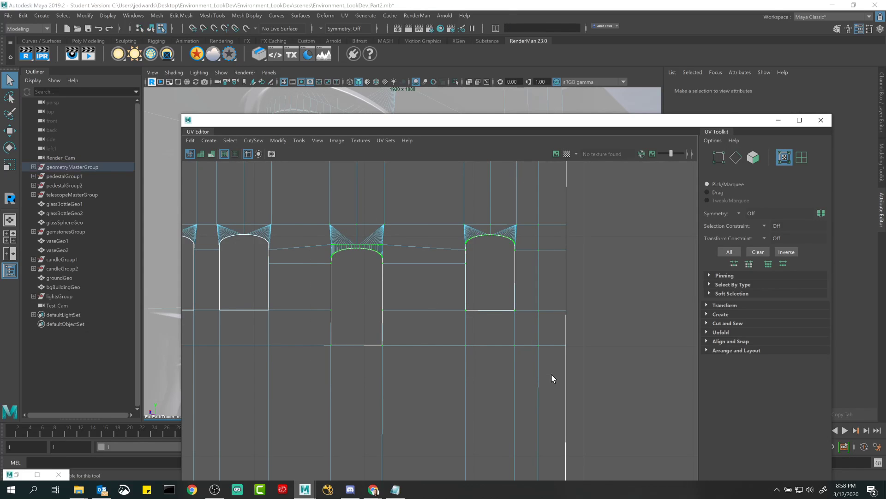
left_click_drag(516, 125, 497, 85)
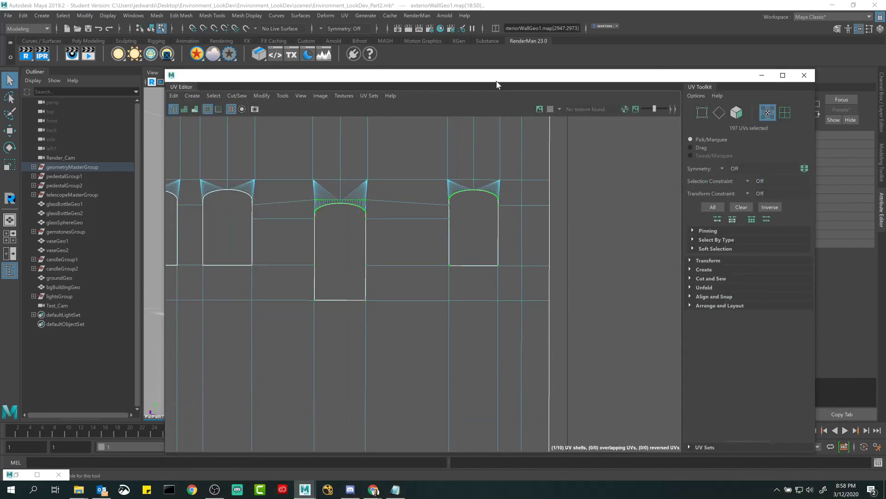
- Clear the UV selection and examine the exterior wall's whole UV layout against the 0 to 1 space
scroll(512, 193, "down", 3)
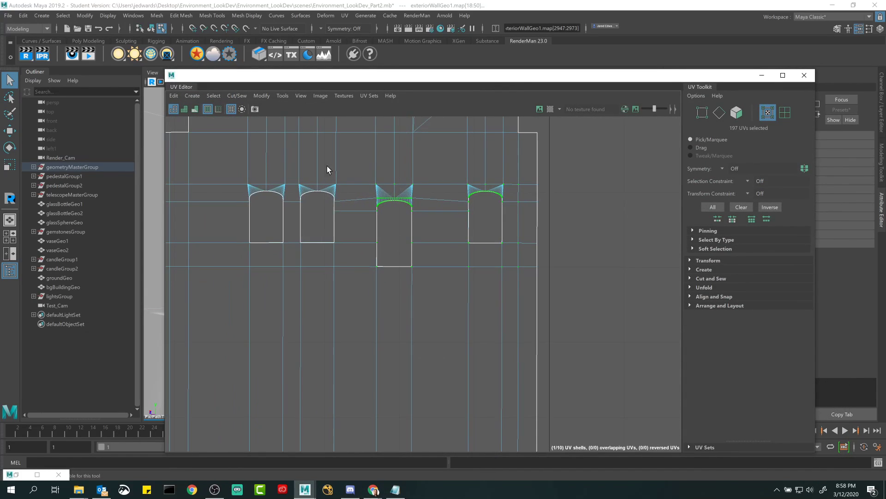
right_click_drag(527, 267, 303, 211, "alt")
middle_click_drag(410, 211, 468, 227, "alt")
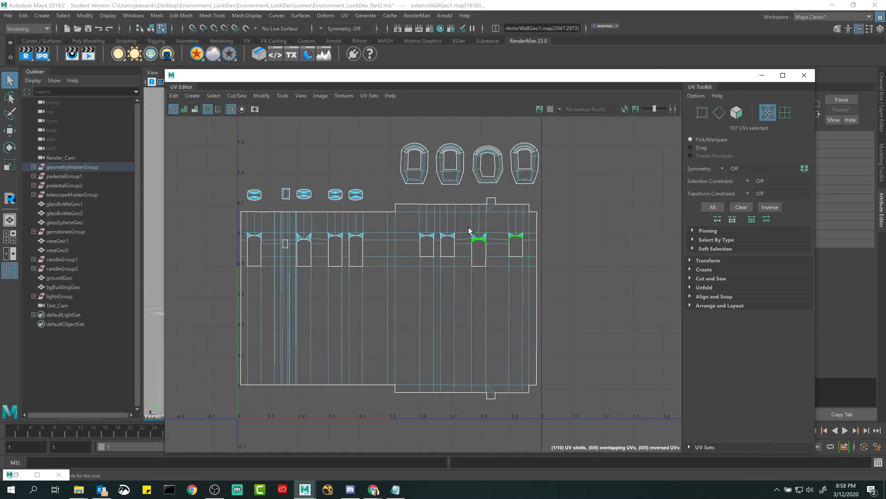
middle_click_drag(314, 142, 319, 187, "alt")
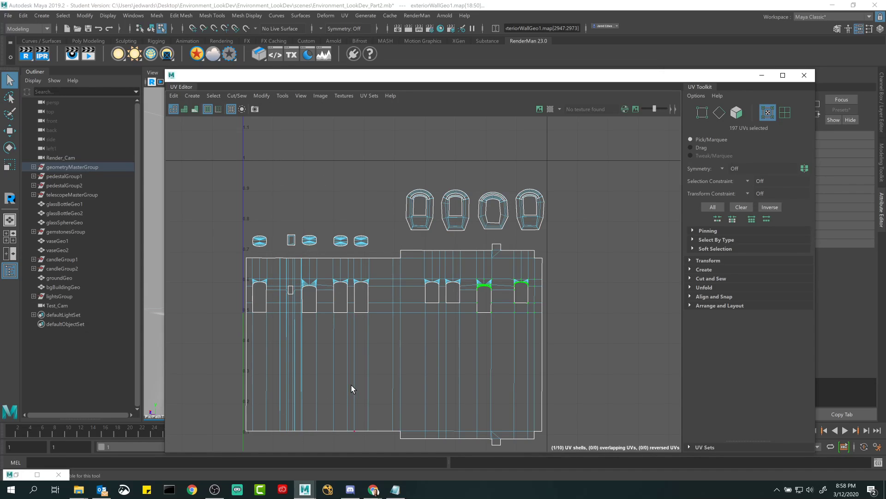
left_click(594, 289)
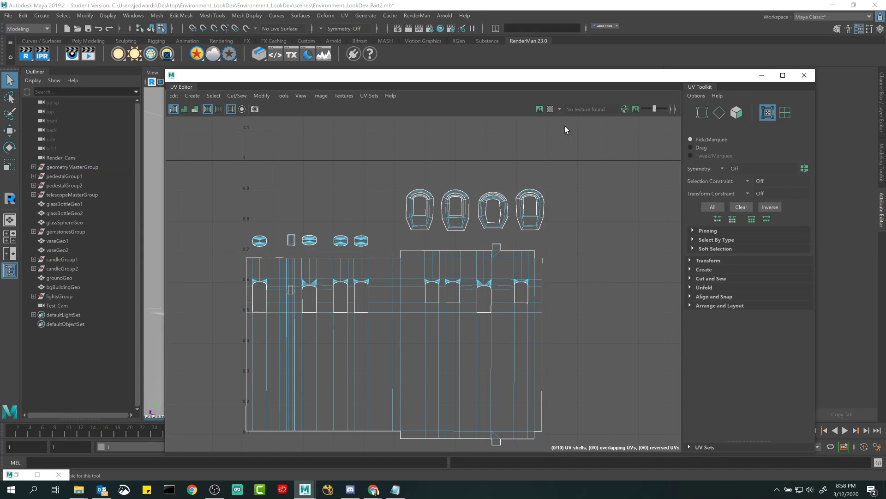
left_click_drag(560, 79, 529, 55)
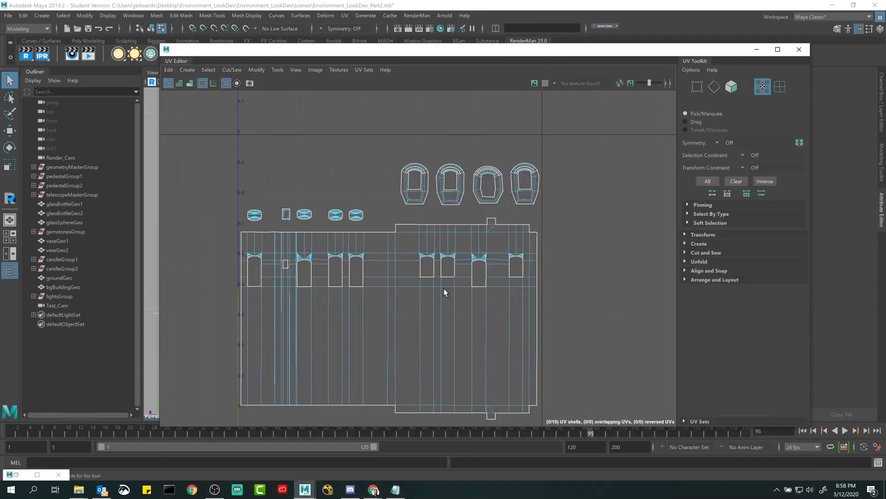
left_click_drag(529, 72, 503, 52)
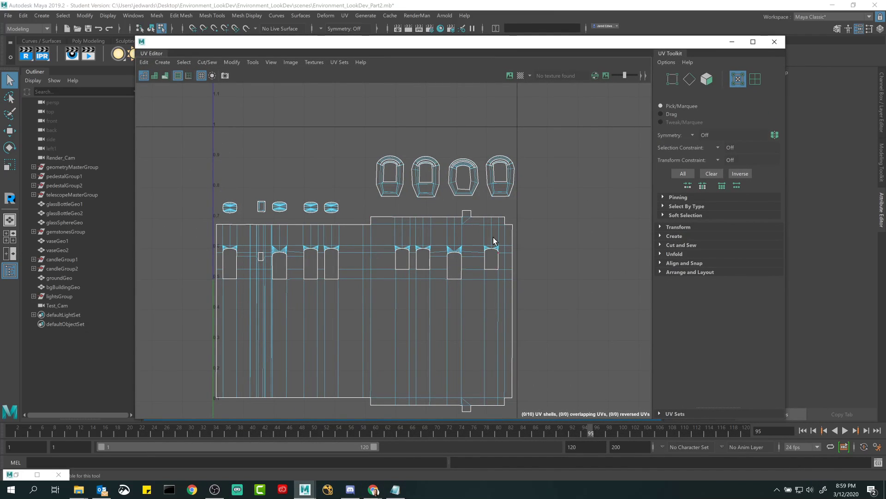
- Select all of the exterior wall's UV shells and scale them up uniformly to about three times their size
scroll(469, 278, "down", 3)
right_click_drag(389, 250, 369, 242)
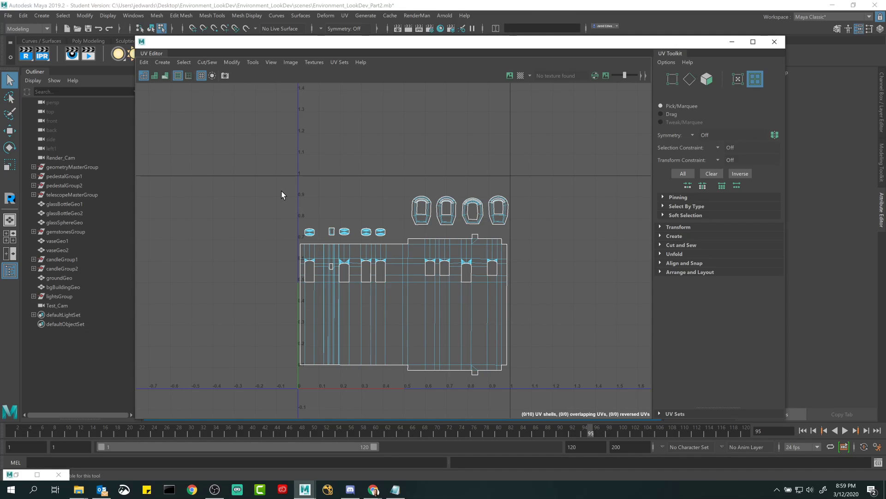
left_click_drag(280, 194, 546, 394)
right_click_drag(567, 340, 402, 300, "alt")
middle_click_drag(401, 301, 373, 264, "alt")
key("r")
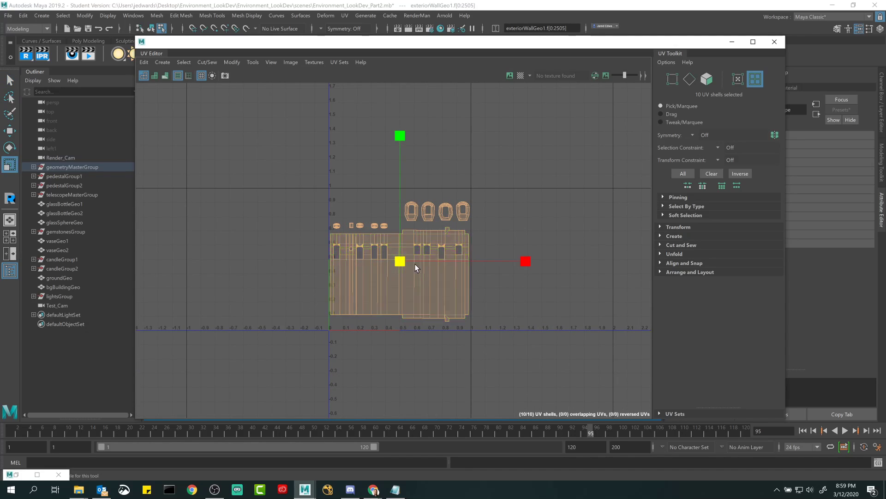
left_click(323, 196)
right_click_drag(367, 249, 307, 187)
left_click_drag(255, 133, 564, 360)
left_click_drag(401, 263, 665, 257)
- Move the enlarged UV shells left and down so they extend across several UV tiles
key("w")
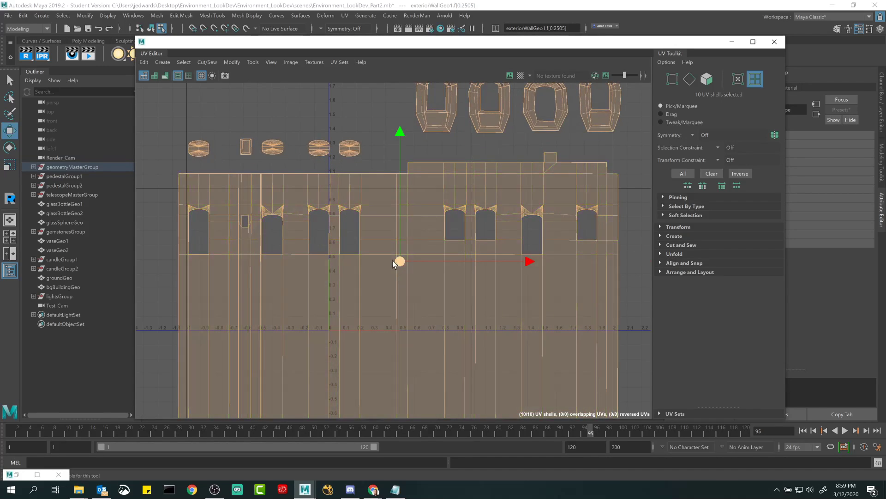
left_click_drag(393, 261, 245, 291)
scroll(447, 280, "down", 4)
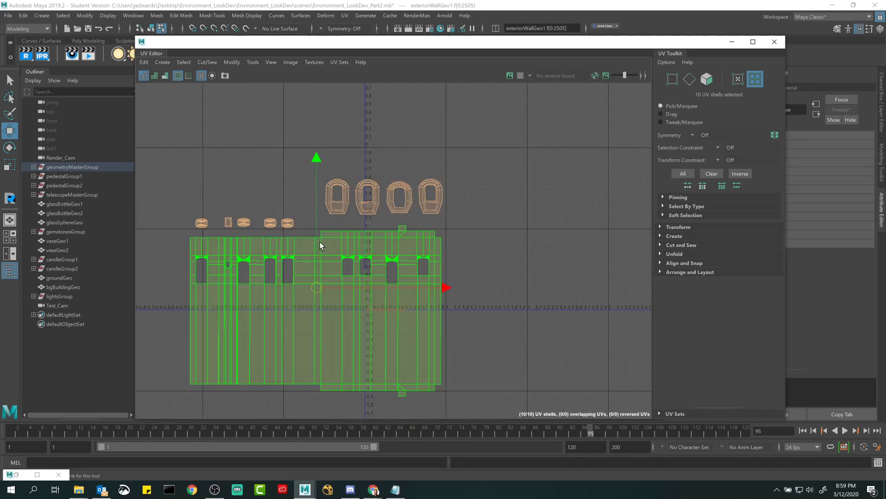
- Uncover the render viewport, clear the wall selection in object mode and turn off the camera's gate mask
left_click_drag(434, 45, 456, 296)
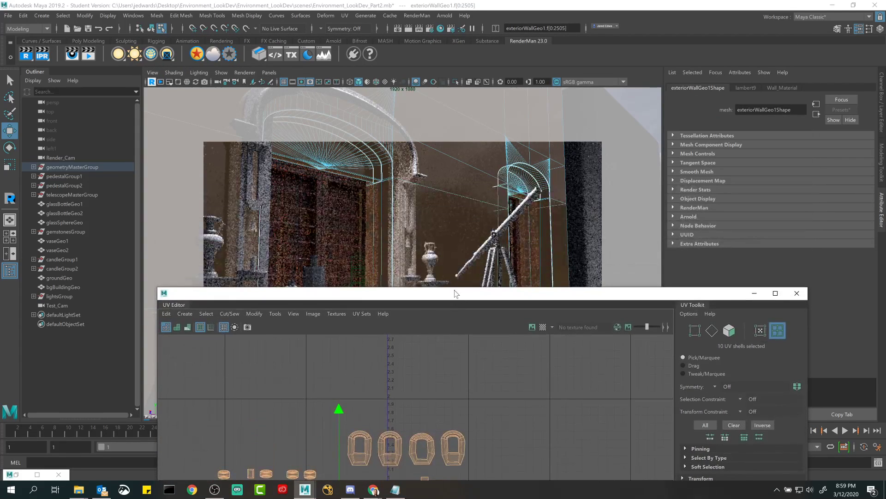
right_click_drag(453, 163, 478, 149)
left_click(465, 168)
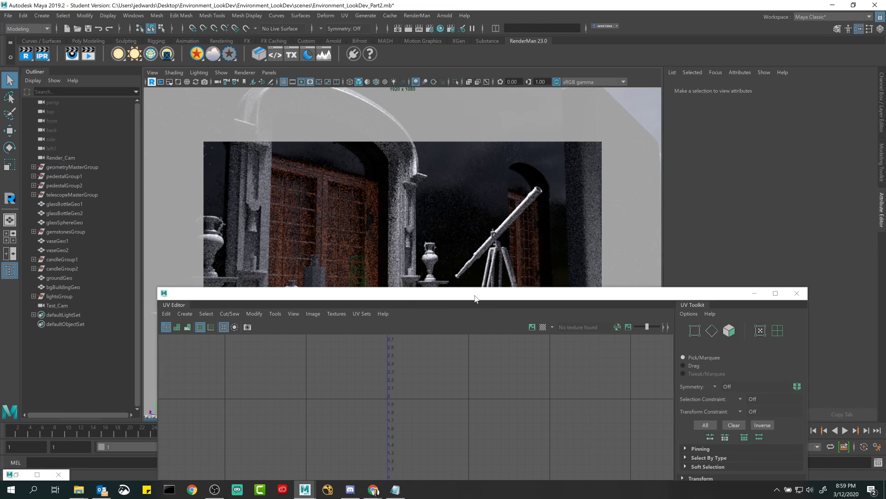
left_click_drag(475, 298, 497, 396)
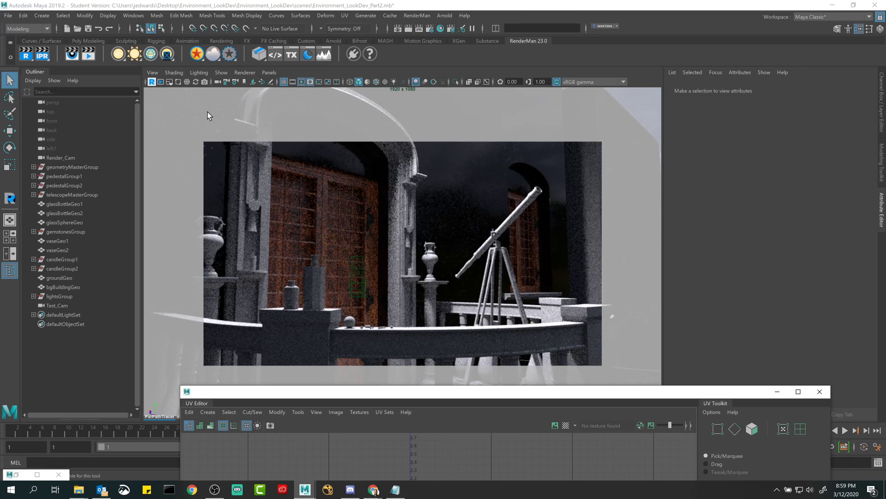
left_click(312, 83)
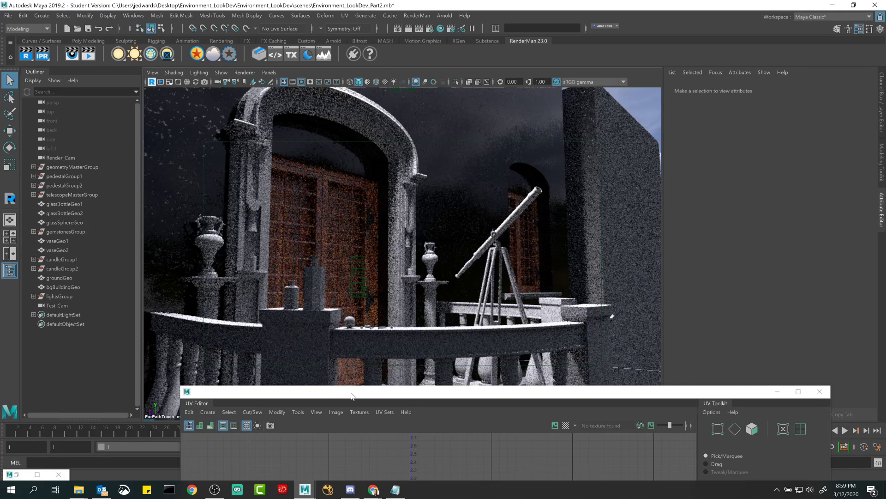
- Reselect all of the exterior wall's UV shells, enlarge them uniformly about 1.5 times, and shift them left and slightly down
left_click_drag(351, 395, 341, 114)
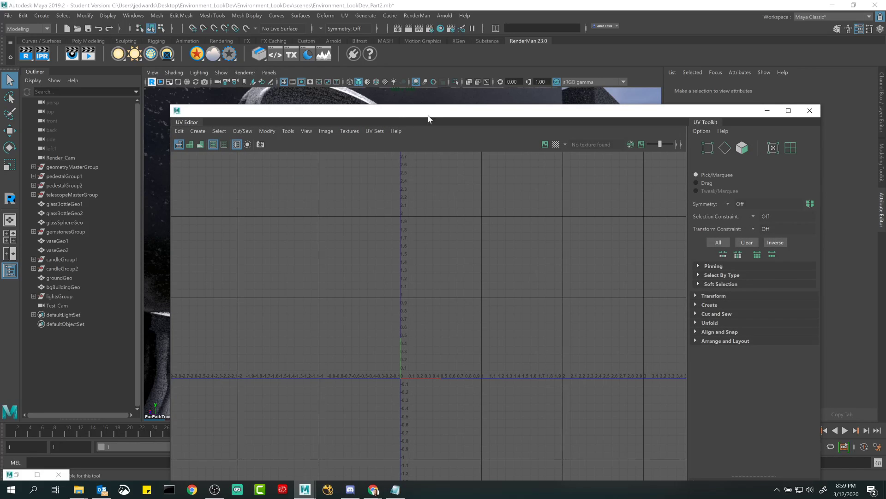
left_click(455, 145)
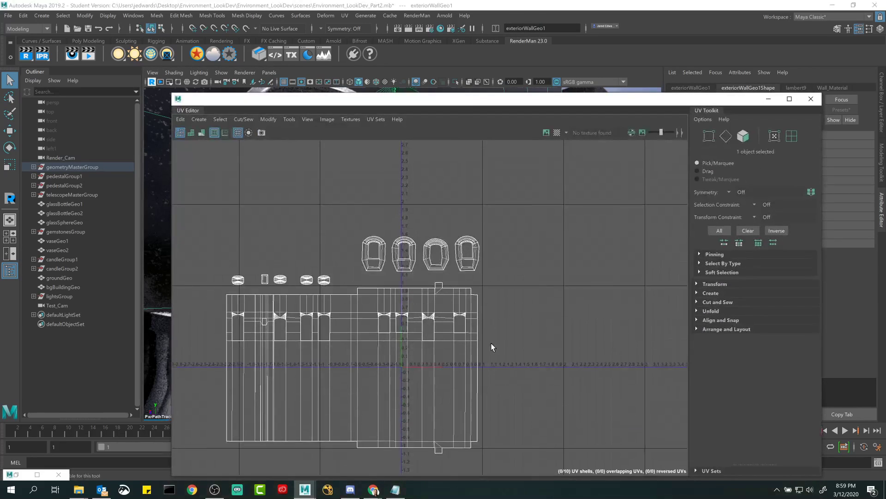
right_click_drag(493, 347, 333, 300, "alt")
middle_click_drag(333, 300, 304, 244, "alt")
right_click_drag(297, 226, 255, 212)
left_click_drag(245, 166, 492, 353)
key("r")
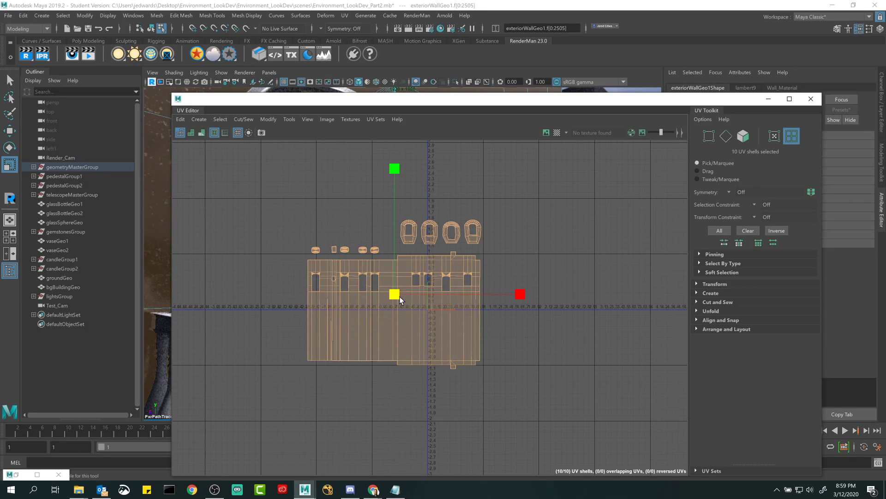
left_click_drag(400, 296, 458, 292)
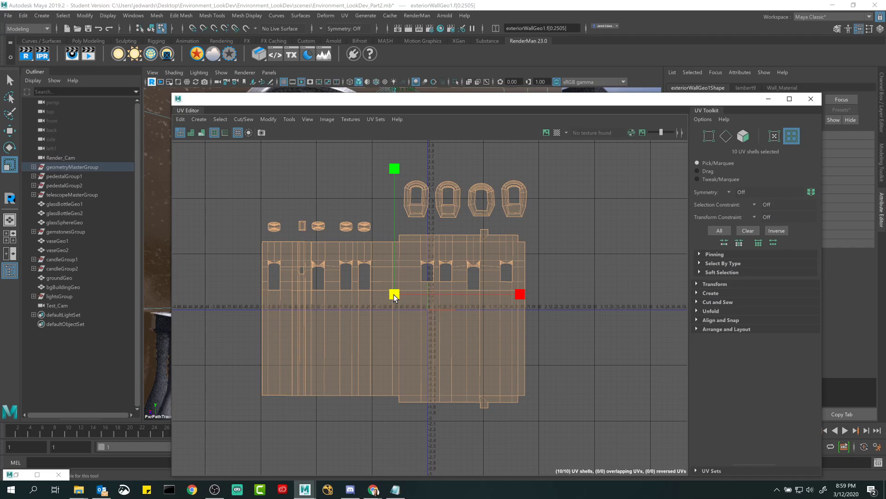
key("w")
left_click_drag(393, 297, 365, 307)
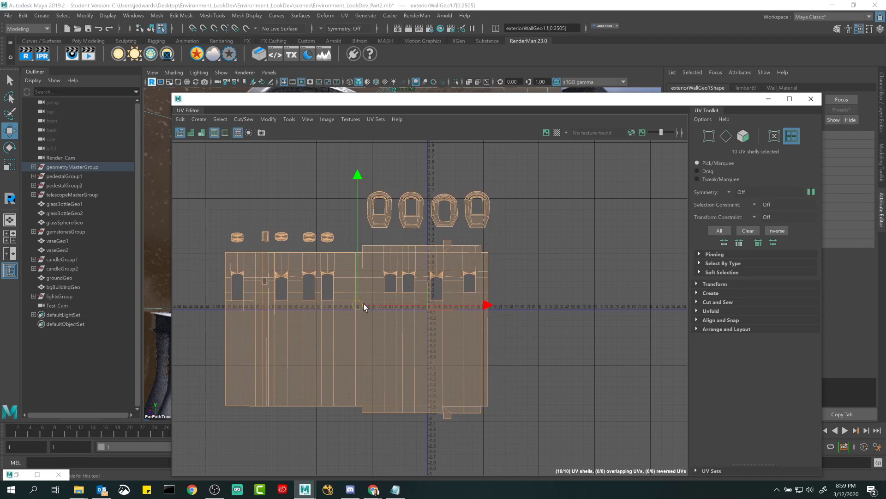
- Uncover the viewport and deselect the wall in object mode to check the render with the rescaled UVs
left_click_drag(497, 103, 497, 331)
right_click_drag(469, 129, 490, 115)
key("q")
left_click(465, 137)
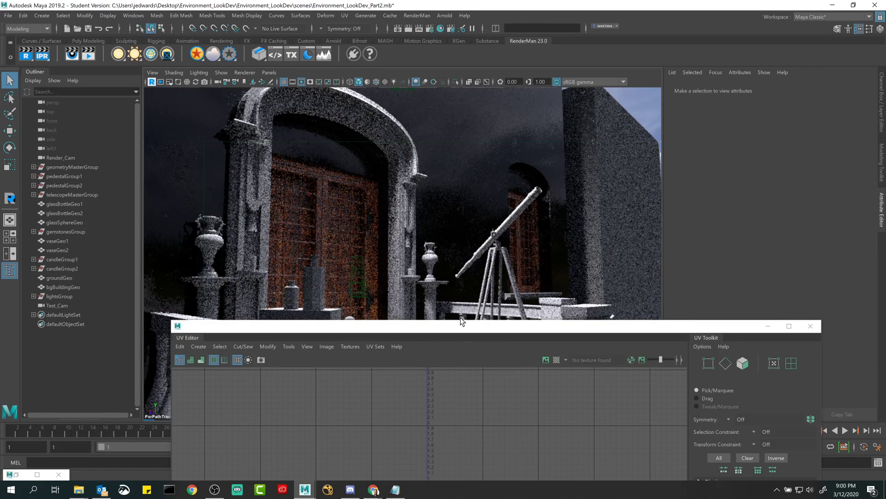
- Select the exterior wall again and pick its large main UV shell in the UV Editor
left_click_drag(461, 325, 559, 99)
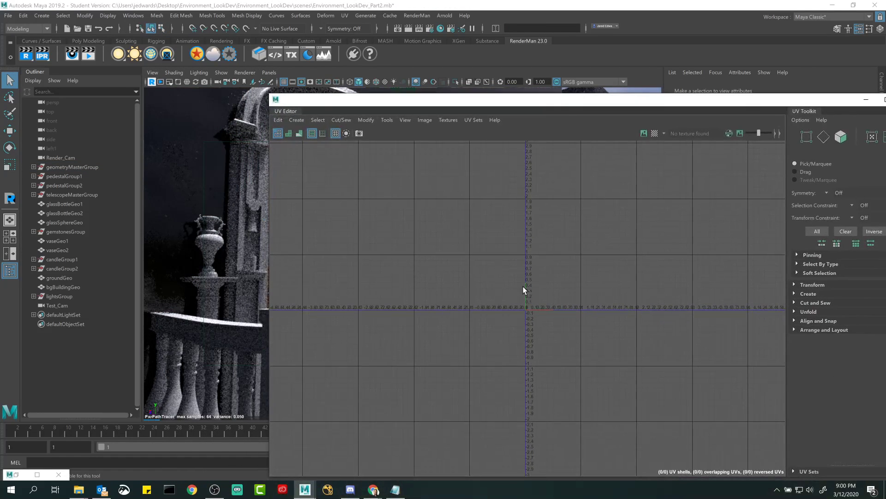
left_click_drag(367, 112, 357, 201)
left_click(481, 127)
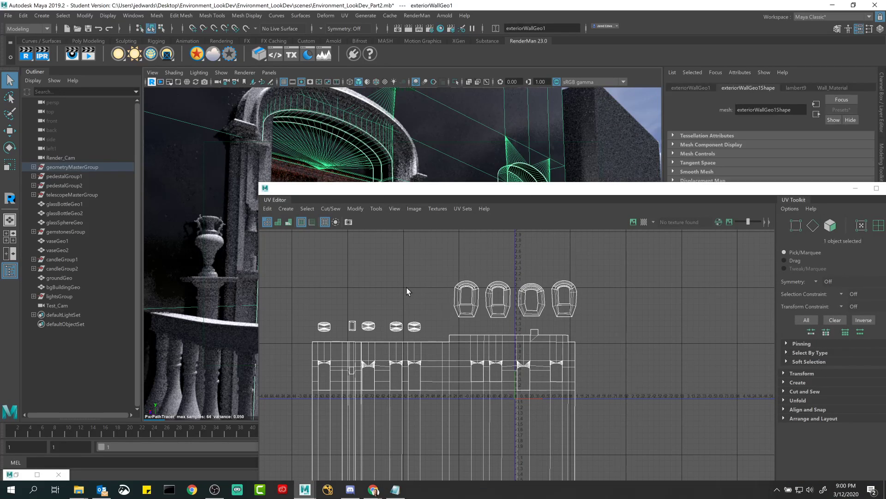
middle_click_drag(441, 368, 447, 334, "alt")
right_click_drag(447, 333, 430, 317)
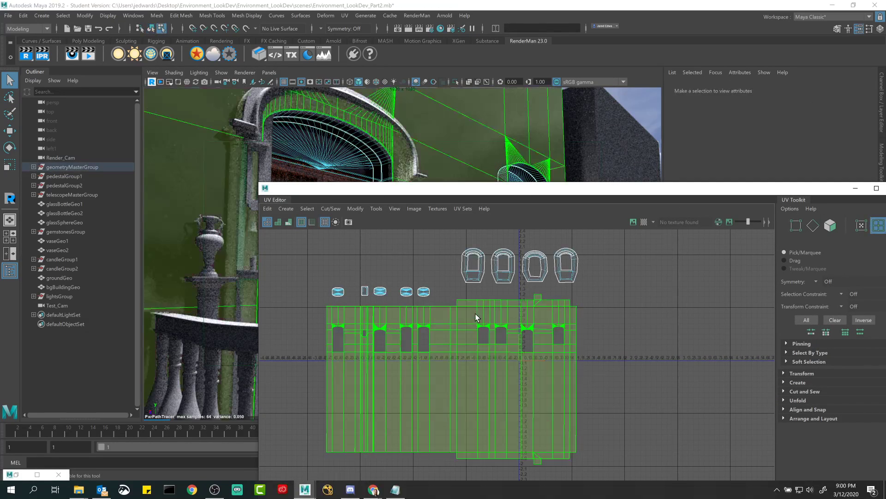
left_click(476, 314)
- Try the viewport with Selection Highlighting turned off, then restore the highlighting
left_click(244, 72)
left_click(237, 471)
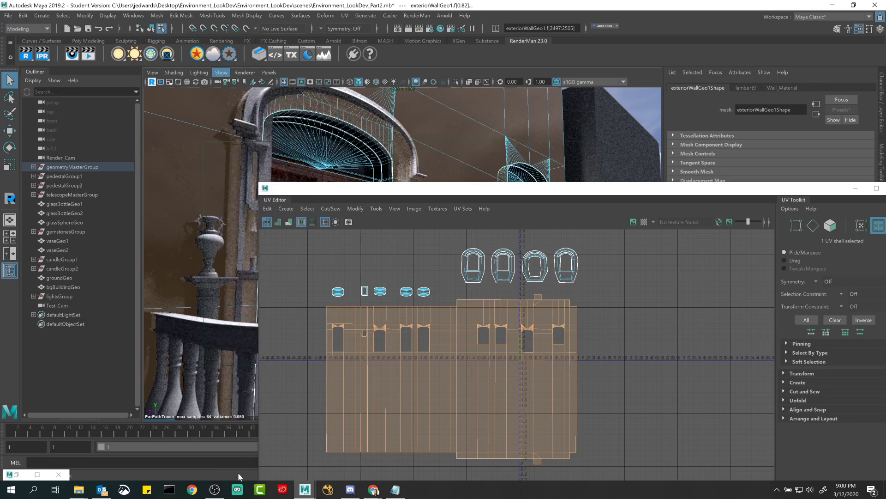
left_click(220, 73)
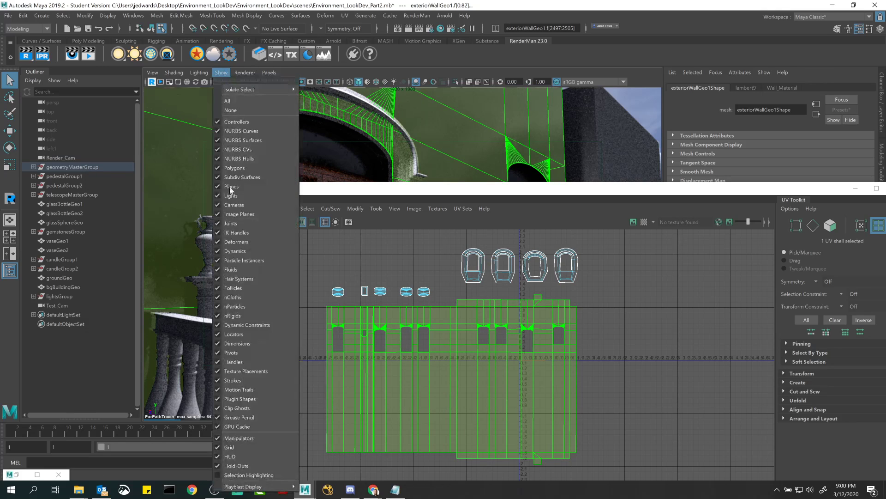
left_click(244, 476)
- Place the UV Editor beside the render, select all of the wall's UV shells and move them down about 0.75 UV units
left_click_drag(520, 193, 788, 24)
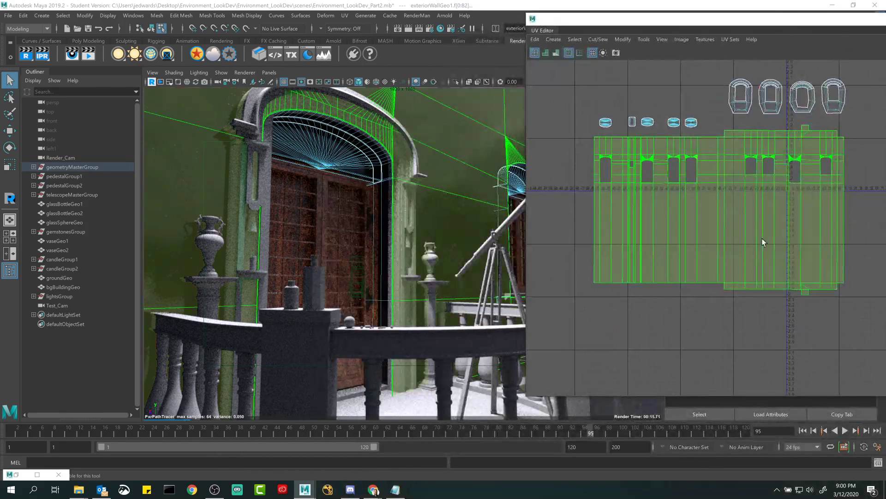
key("w")
middle_click_drag(627, 101, 616, 126, "alt")
left_click_drag(570, 75, 845, 370)
left_click_drag(709, 84, 705, 124)
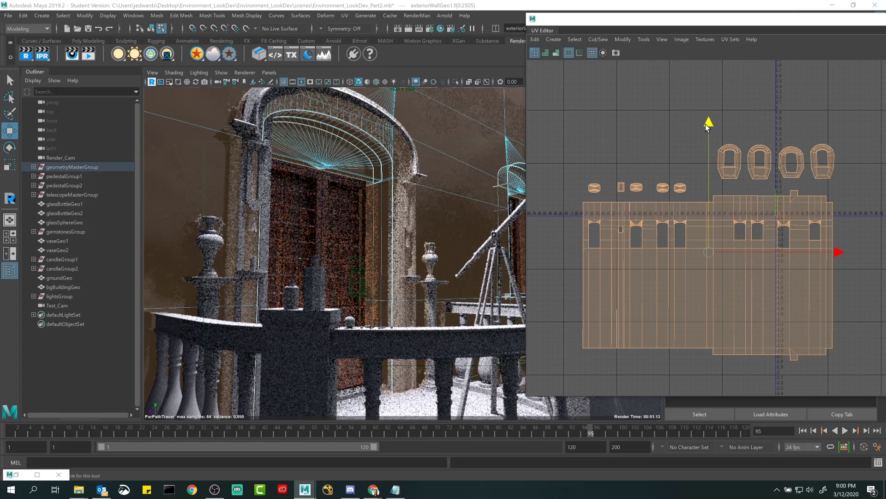
- Deselect the wall in object mode, check the updated render, and bring the UV Editor back over the viewport
key("q")
right_click_drag(457, 124, 495, 109)
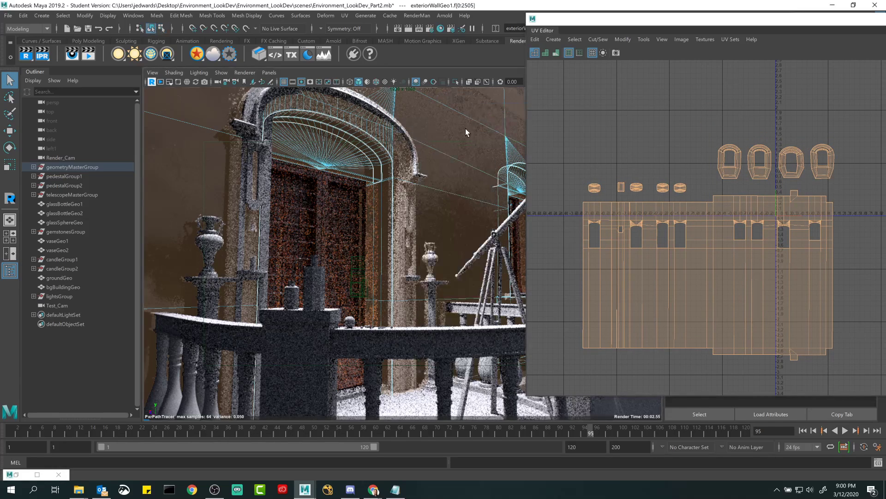
left_click(456, 145)
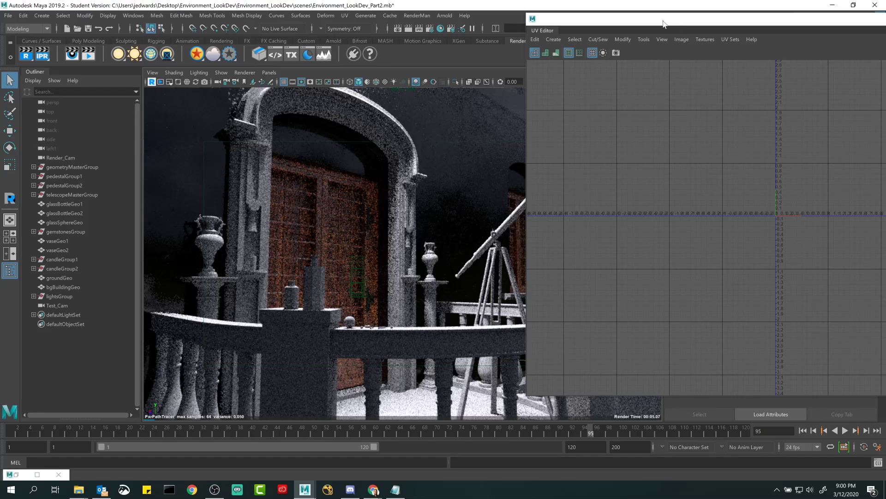
left_click_drag(665, 22, 732, 24)
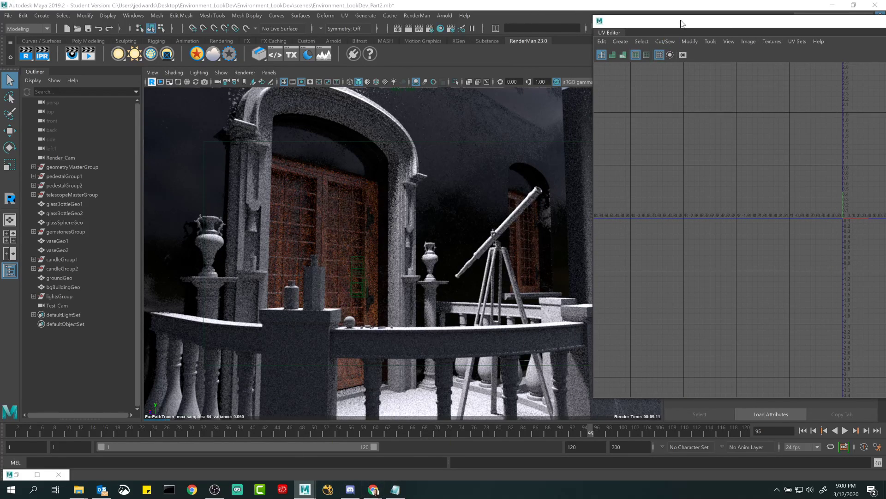
left_click_drag(682, 23, 236, 42)
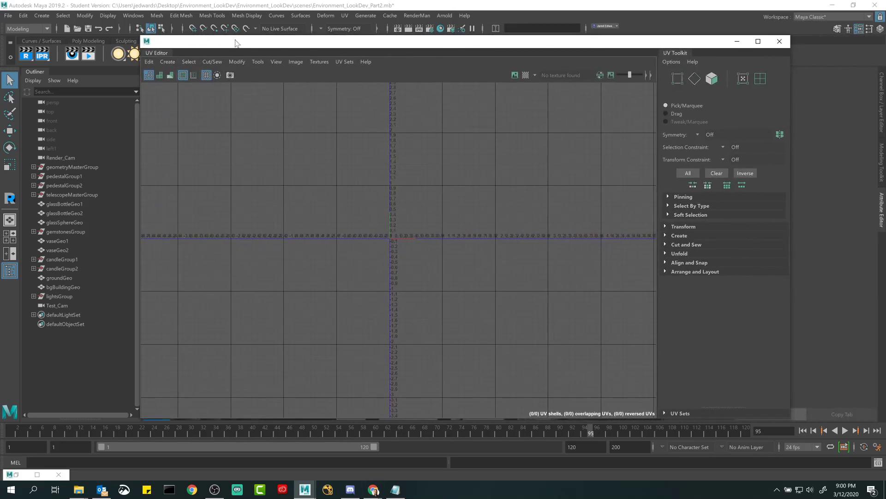
- Put the UV Editor away and check the paint roughness value in the Notepad notes against the render
left_click(735, 42)
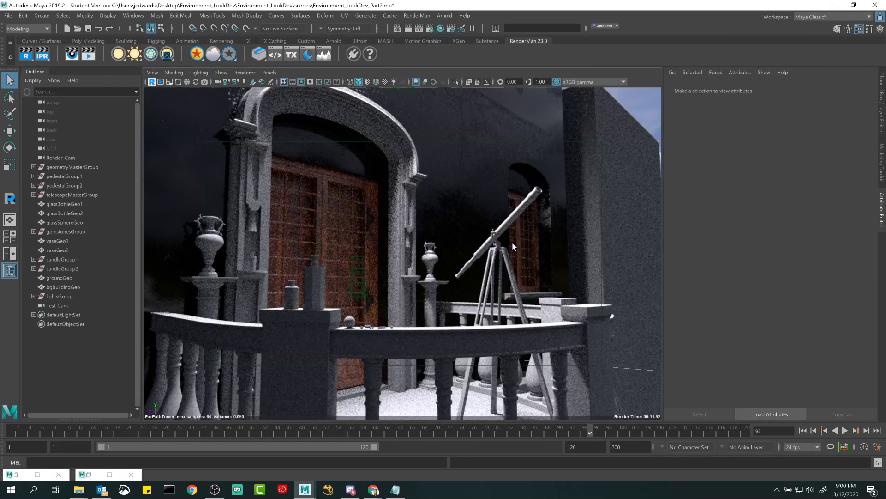
left_click(396, 487)
left_click_drag(483, 335, 536, 335)
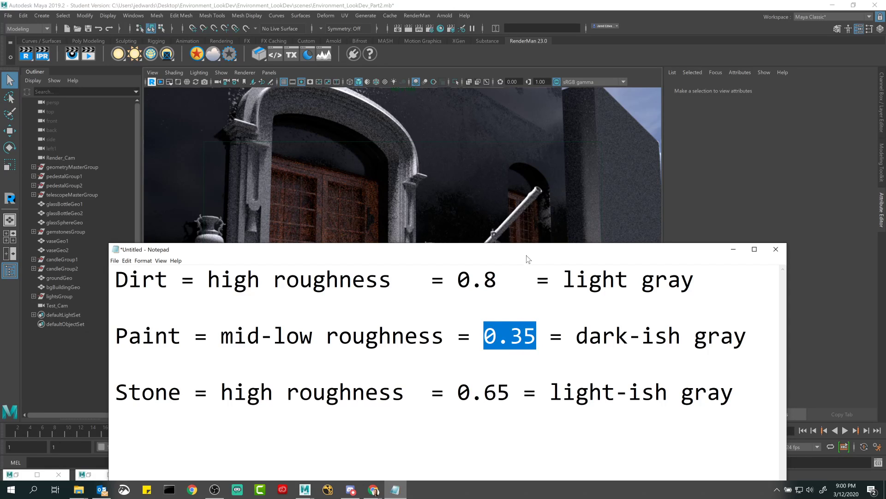
left_click_drag(526, 256, 551, 335)
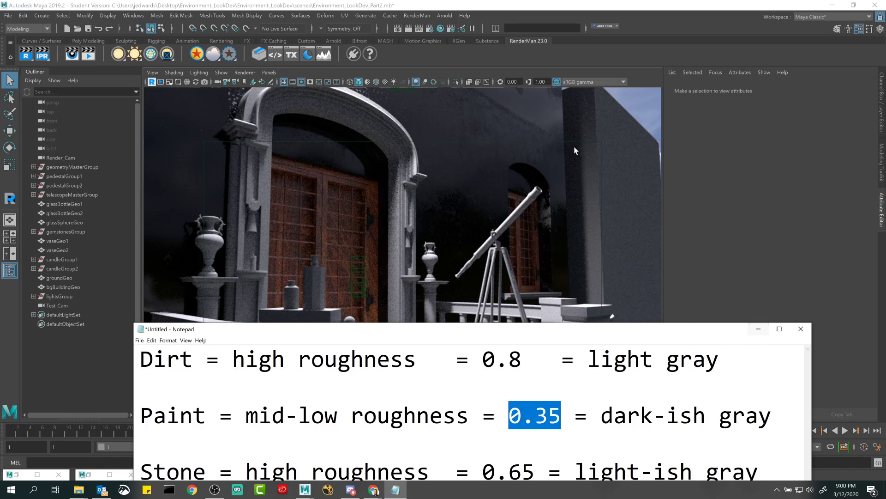
left_click(751, 331)
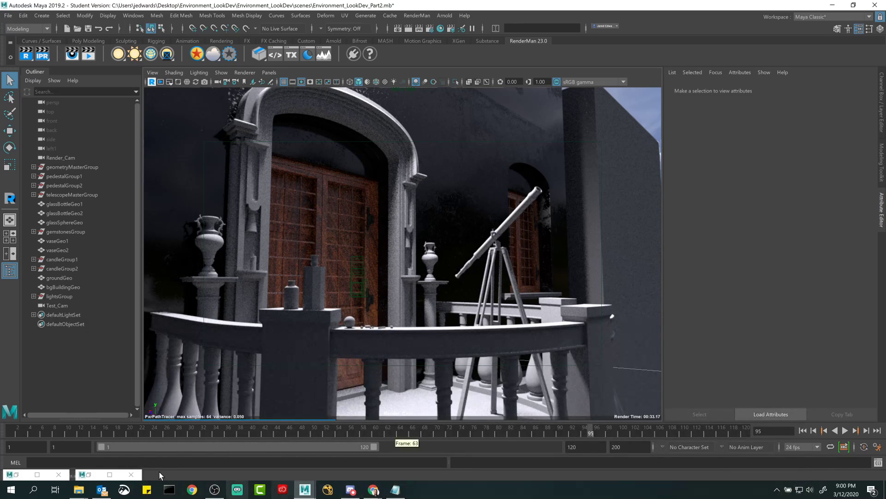
- Restore the UV Editor, select the exterior wall and place the editor beside the render
left_click(14, 476)
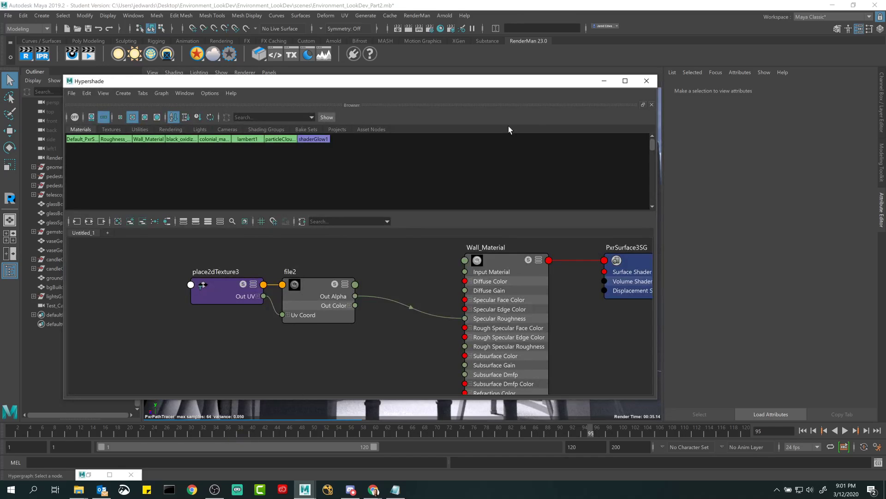
left_click(614, 79)
right_click(86, 474)
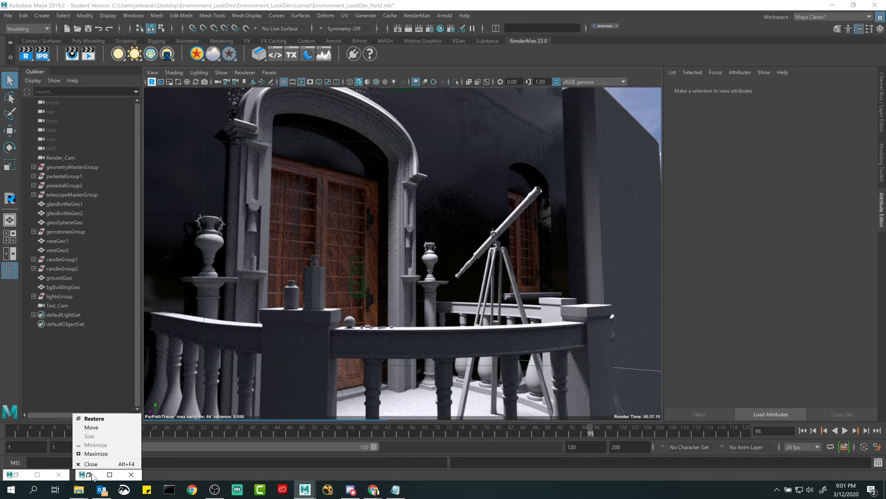
left_click(87, 419)
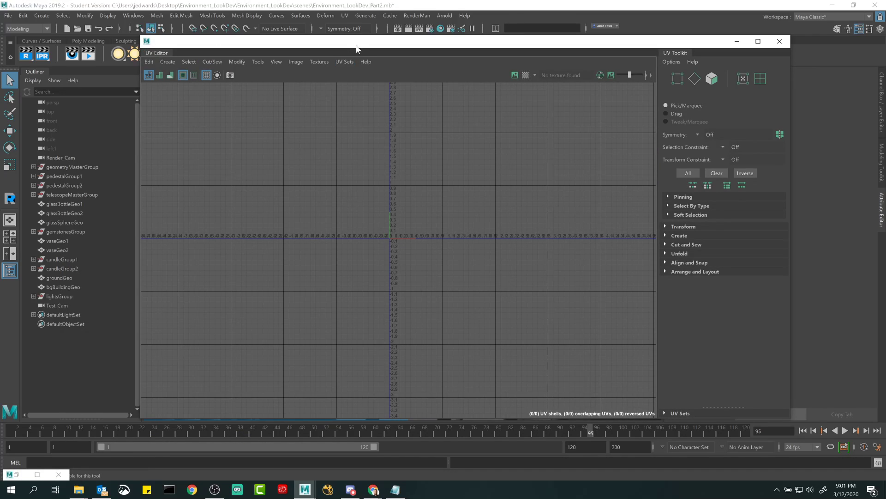
left_click_drag(356, 48, 405, 210)
left_click(484, 144)
left_click_drag(476, 203, 565, 122)
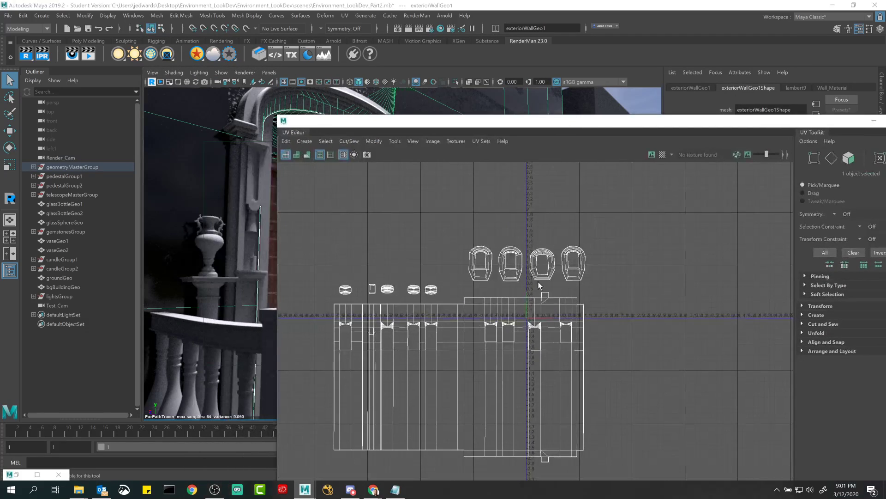
- Select all of the wall's UV shells, scale them to about 85% and move them up about 0.75 UV units
scroll(538, 282, "down", 1)
middle_click_drag(488, 303, 498, 260, "alt")
right_click_drag(435, 261, 391, 232)
left_click_drag(325, 187, 639, 447)
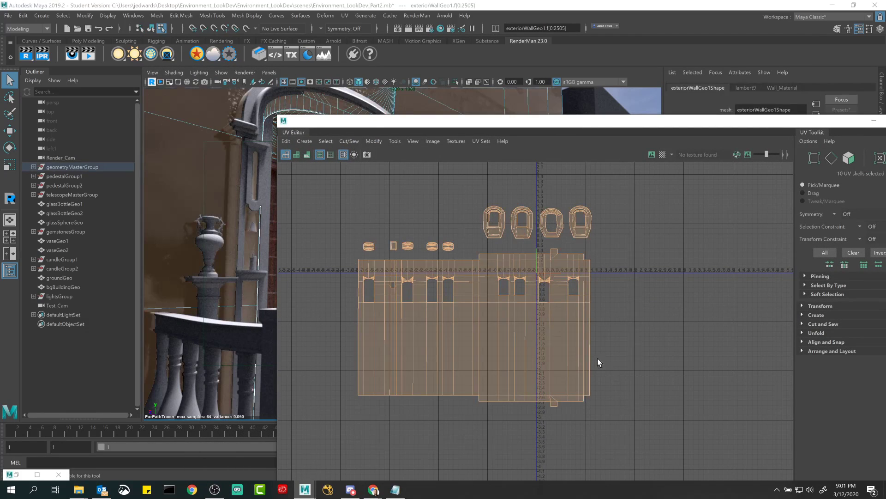
key("r")
left_click_drag(475, 306, 484, 270)
key("w")
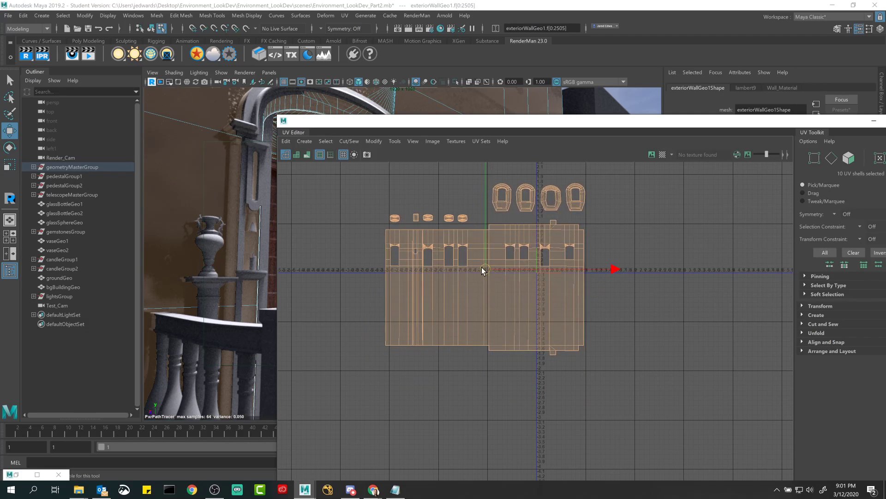
left_click(684, 321)
- Reselect all of the wall's UV shells and shift them about 0.15 UV units to the right and 0.15 down
left_click_drag(769, 121, 690, 323)
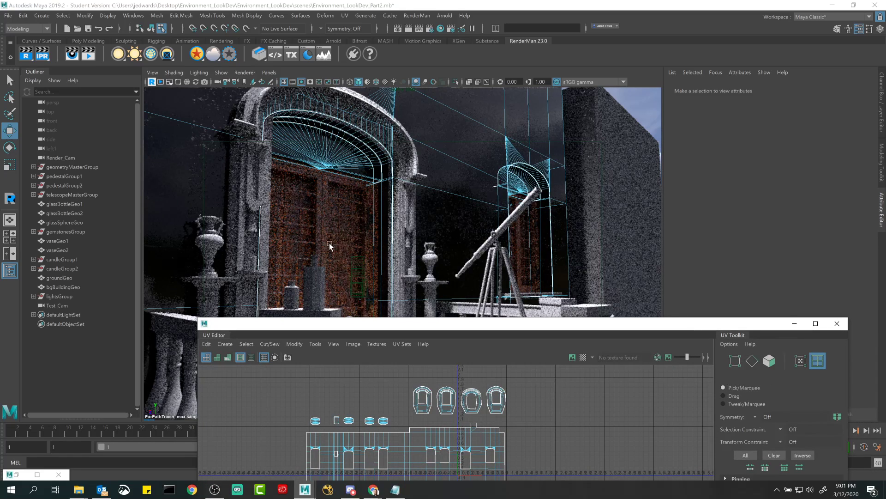
left_click_drag(534, 327, 287, 457)
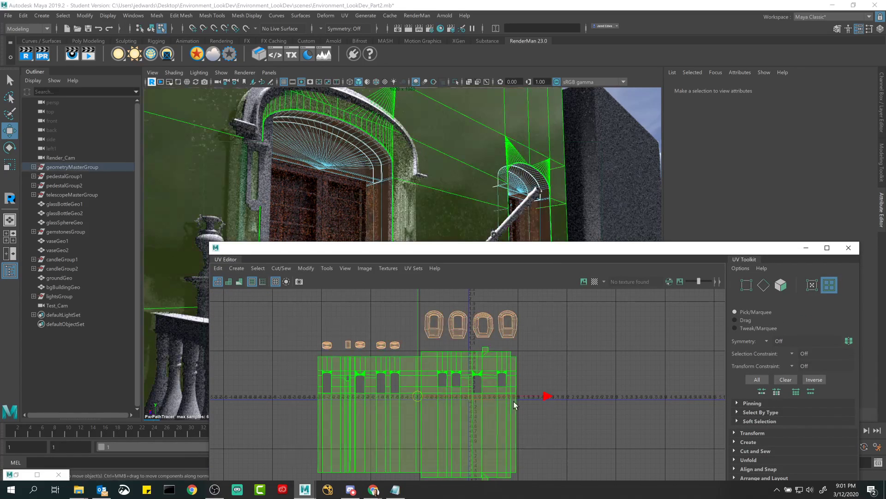
left_click_drag(552, 394, 557, 395)
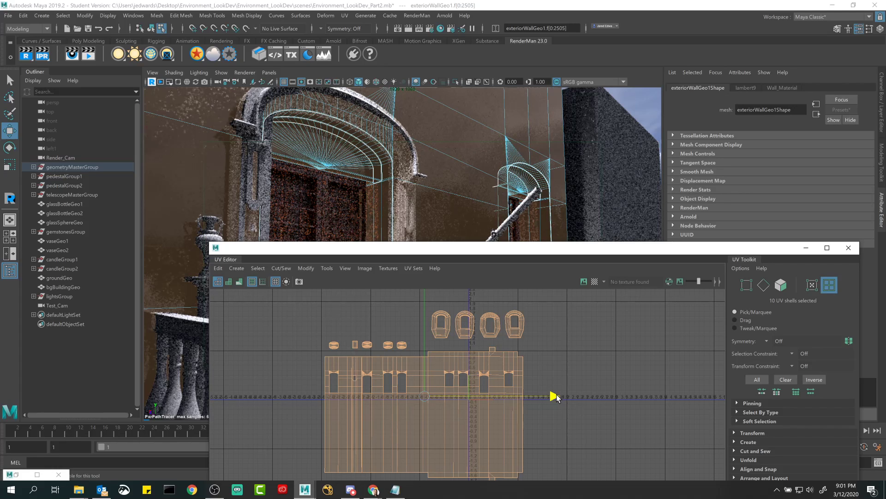
left_click_drag(425, 300, 422, 307)
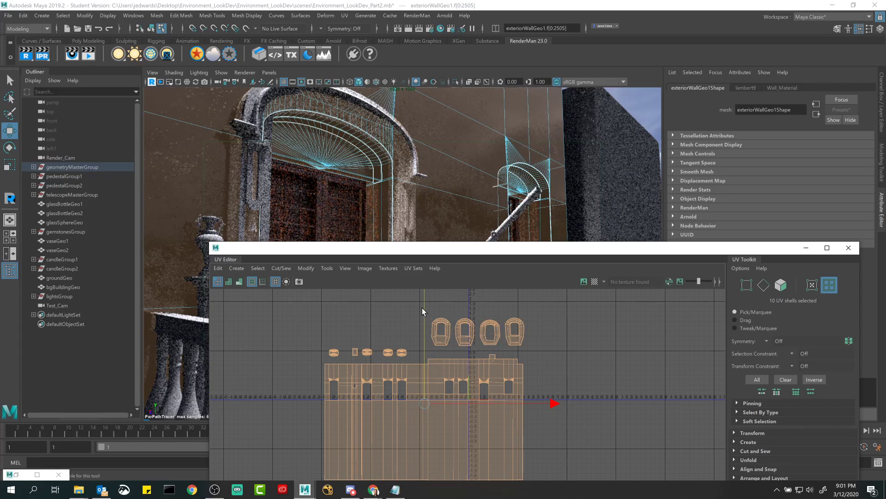
left_click(422, 318)
key("q")
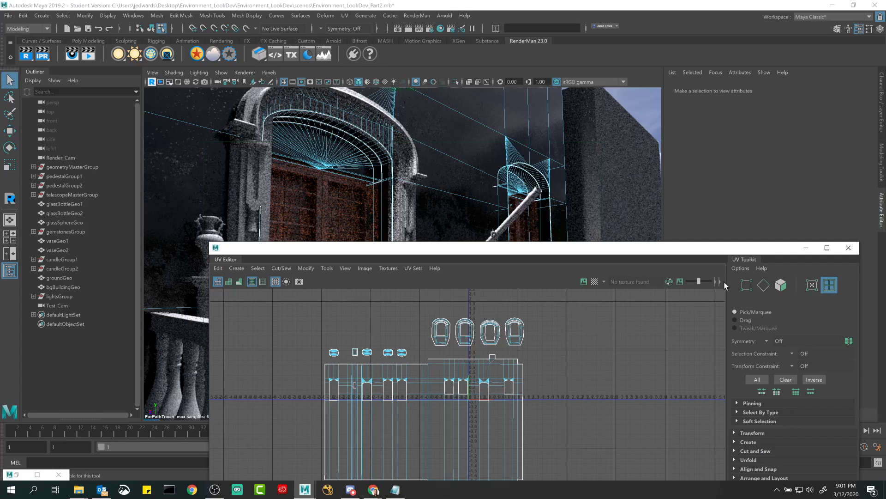
- Close the UV Editor, return the wall to object mode and deselect it to check the render
left_click_drag(779, 252, 684, 102)
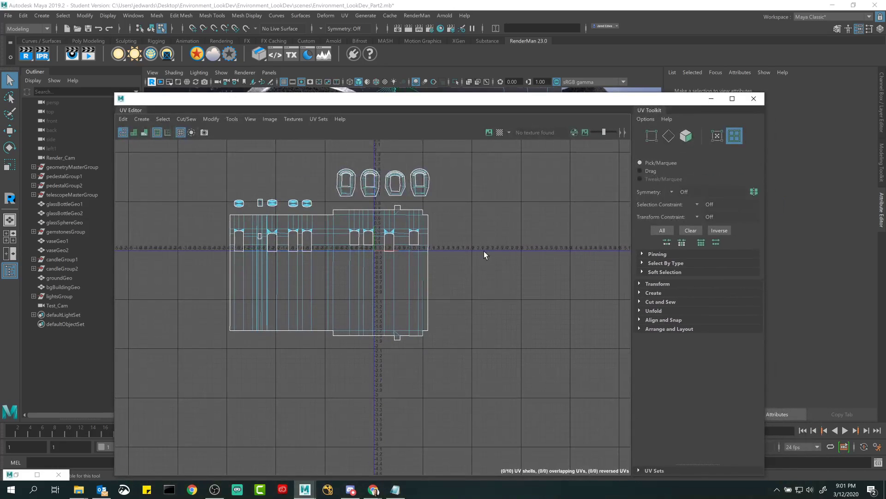
left_click(758, 99)
right_click(473, 115)
left_click(499, 103)
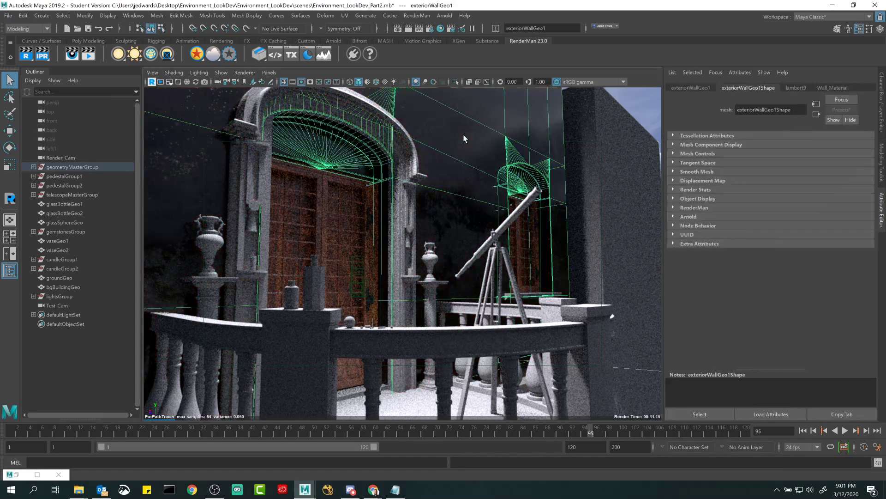
left_click(464, 138)
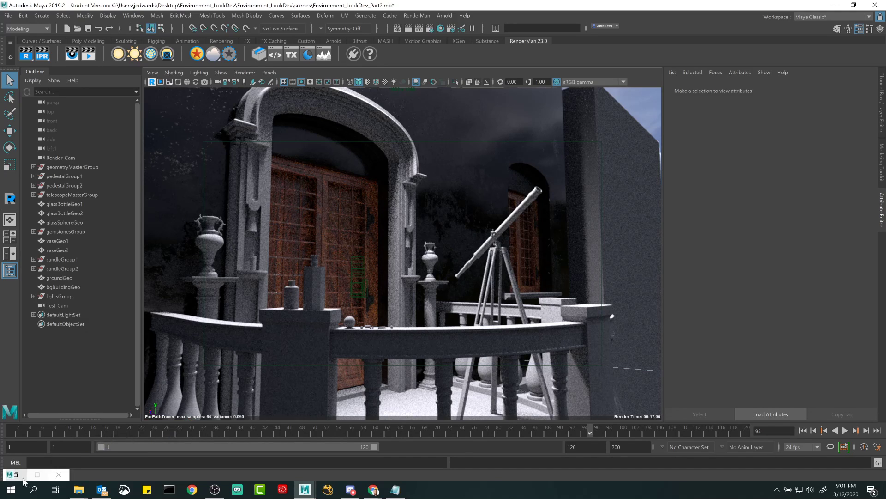
- Restore the Hypershade and move the file2 and place2dTexture3 nodes lower in the graph to free space above them
left_click(37, 474)
middle_click_drag(399, 318, 367, 310, "alt")
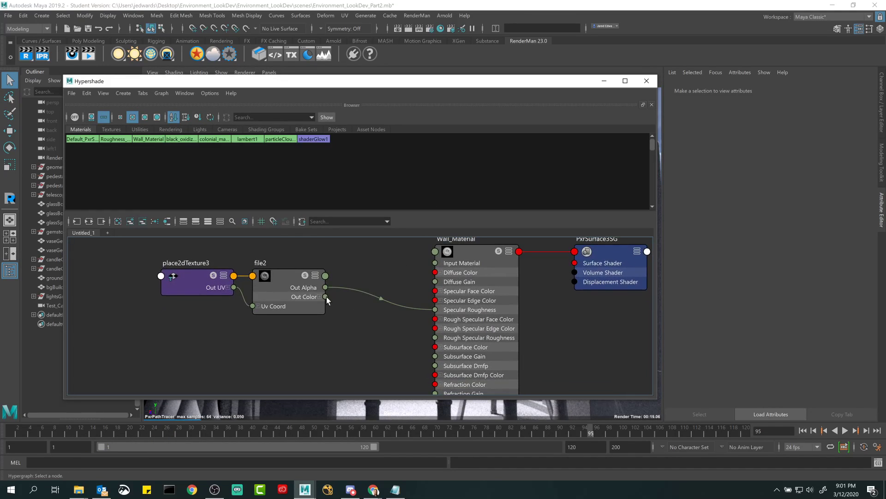
left_click(310, 295)
scroll(407, 337, "down", 2)
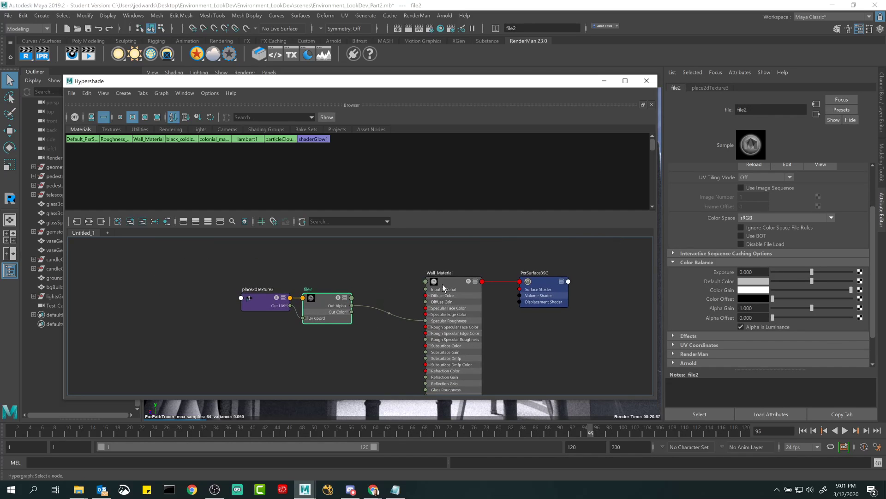
left_click(443, 287)
left_click_drag(277, 282, 303, 338)
left_click(304, 294)
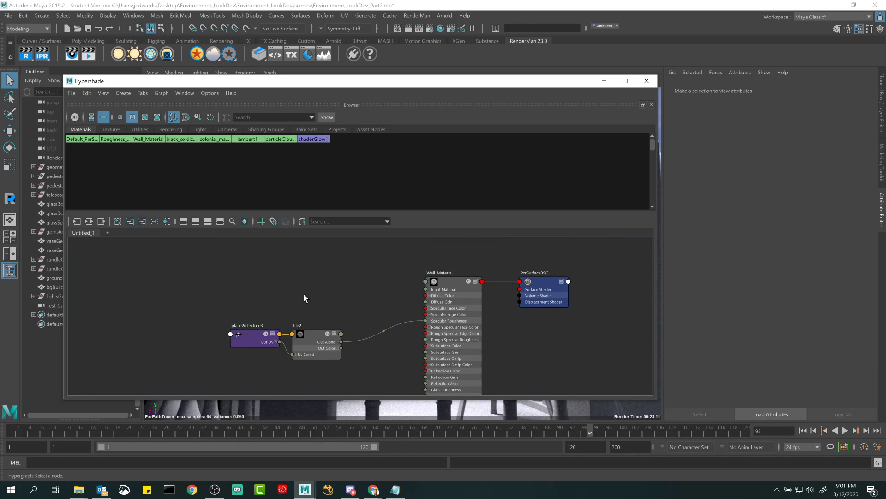
- Add a new file texture node and place it with its 2D placement node above file2
key("Tab")
type("file")
key("Down")
key("Return")
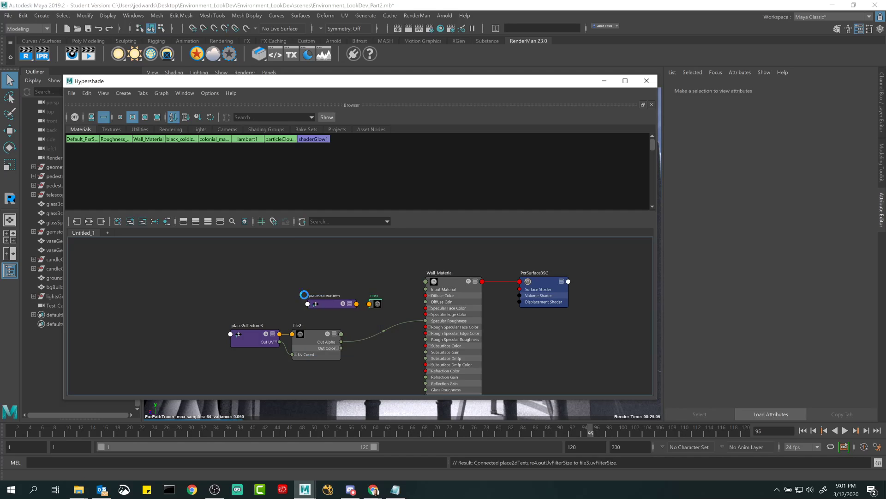
left_click_drag(392, 321, 391, 320)
left_click_drag(375, 307, 295, 284)
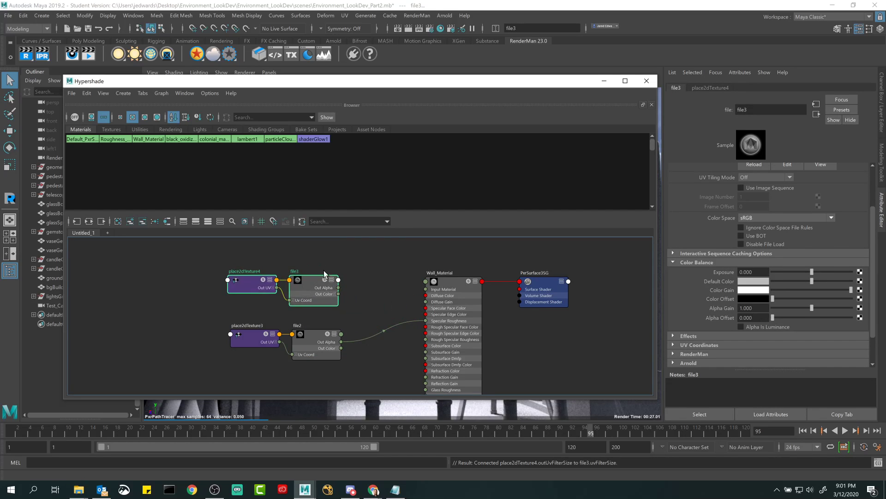
- Connect the Out Color of the new file node to the Diffuse Color of Wall_Material
left_click(327, 263)
left_click(318, 292)
left_click_drag(339, 293, 428, 295)
left_click(446, 293)
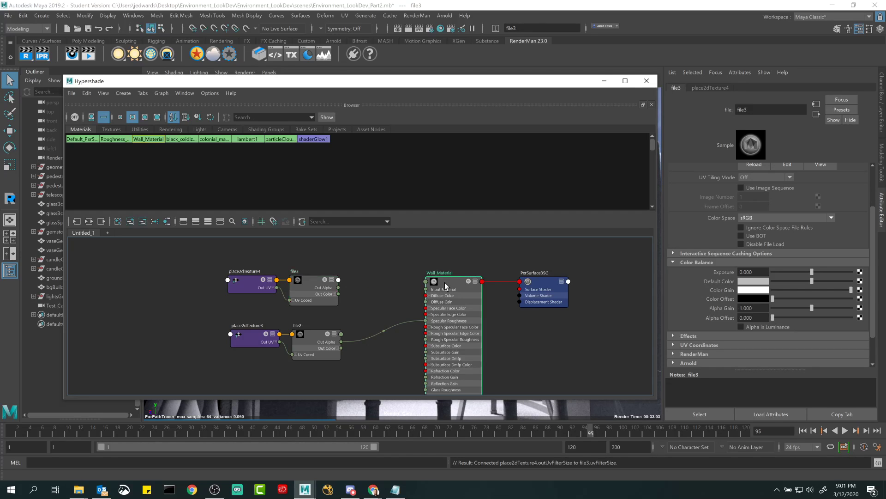
left_click_drag(338, 294, 426, 296)
- Load wall_texture.png from the wall_textures folder as the image of the new file node
left_click(306, 281)
scroll(850, 194, "down", 5)
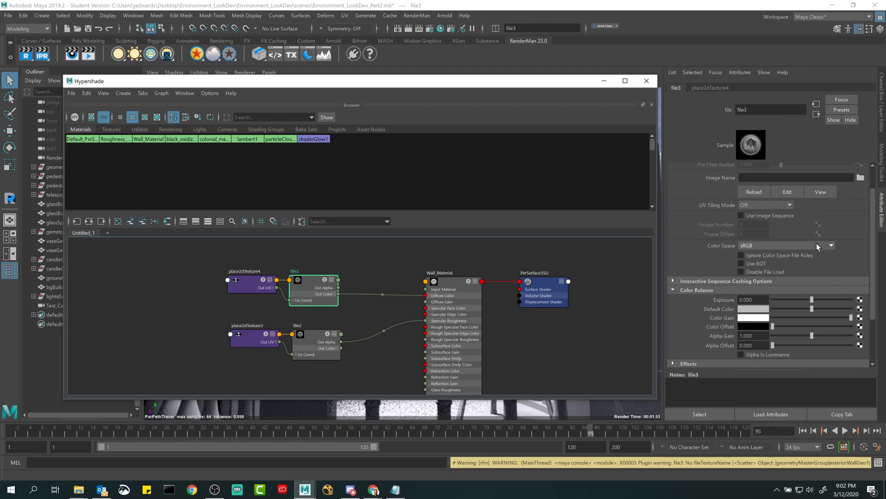
left_click(860, 191)
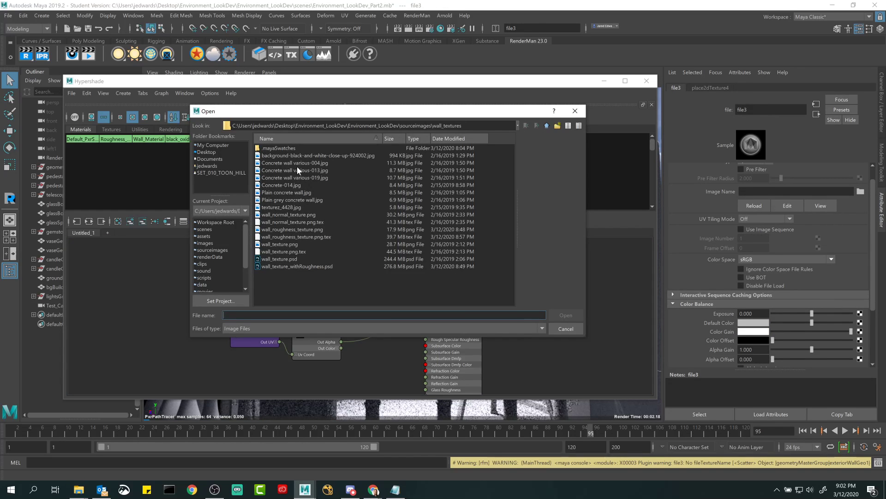
left_click(286, 244)
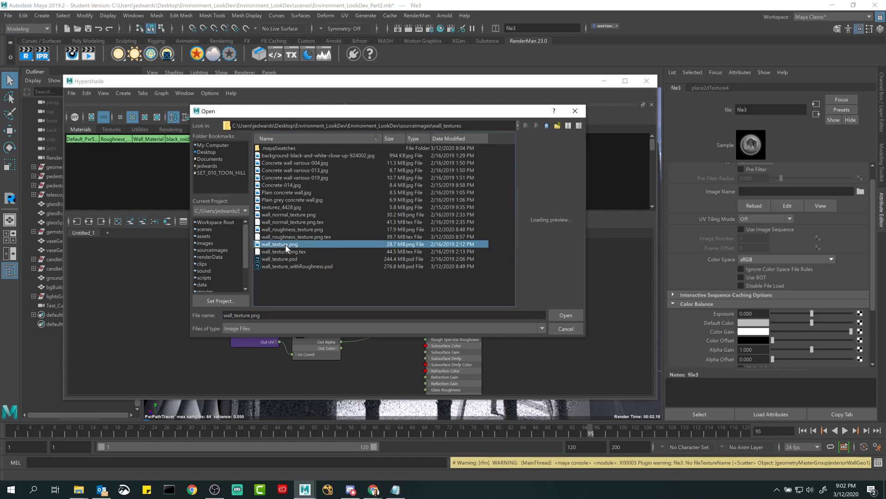
left_click(565, 315)
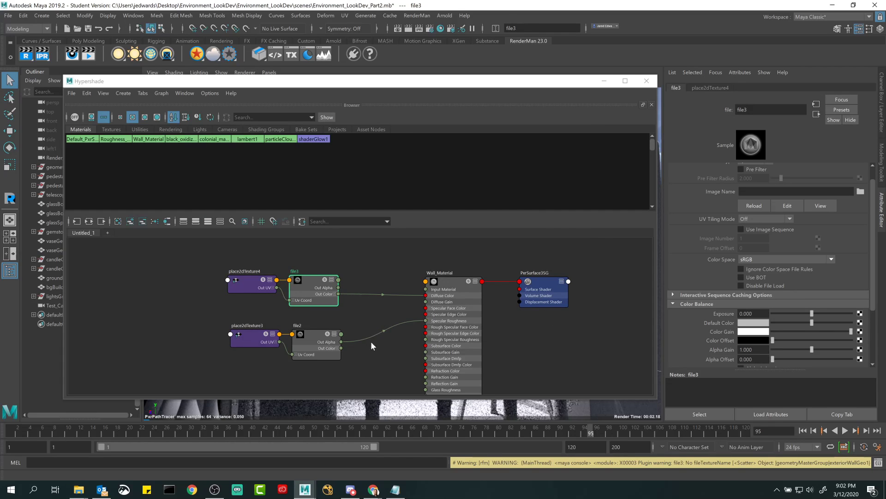
- Lower the Diffuse Gain of Wall_Material to 0.456 and move the Hypershade clear of the render
left_click_drag(469, 81, 512, 388)
left_click(475, 278)
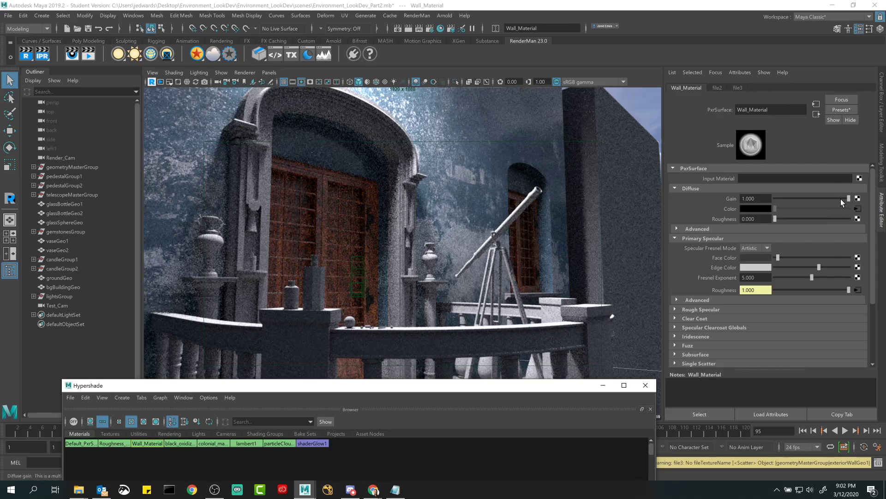
left_click_drag(840, 199, 808, 198)
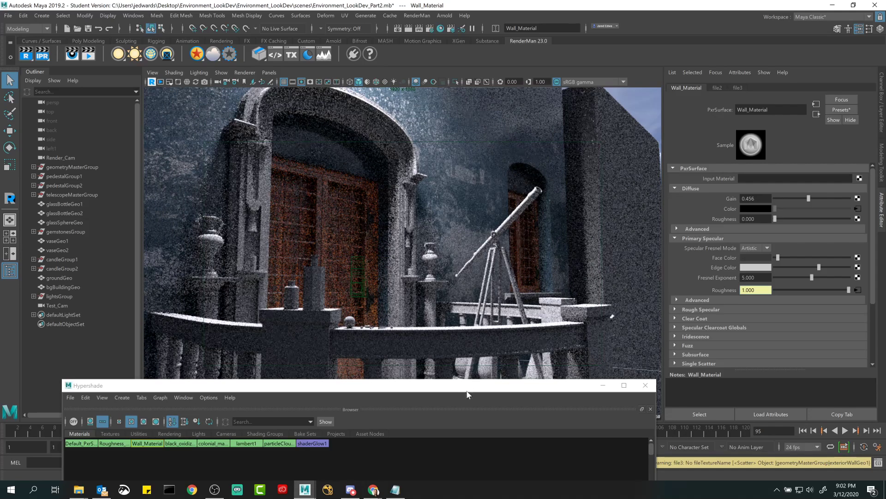
left_click_drag(465, 388, 726, 366)
- Select the exterior wall and open the UV Editor, placing it below the rendered doorway
left_click(485, 159)
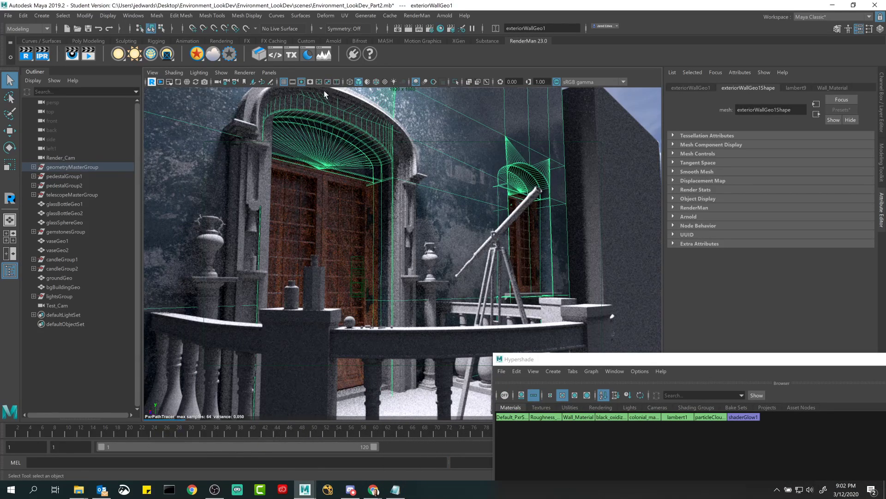
left_click(344, 15)
left_click(350, 29)
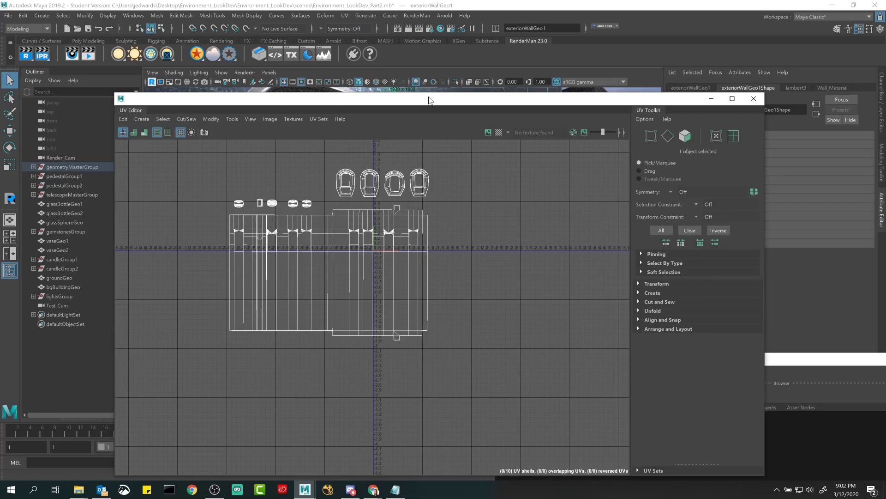
left_click_drag(429, 100, 656, 319)
- Select all of the wall's UV shells and move them up about 0.2 UV units
right_click_drag(524, 396, 470, 355)
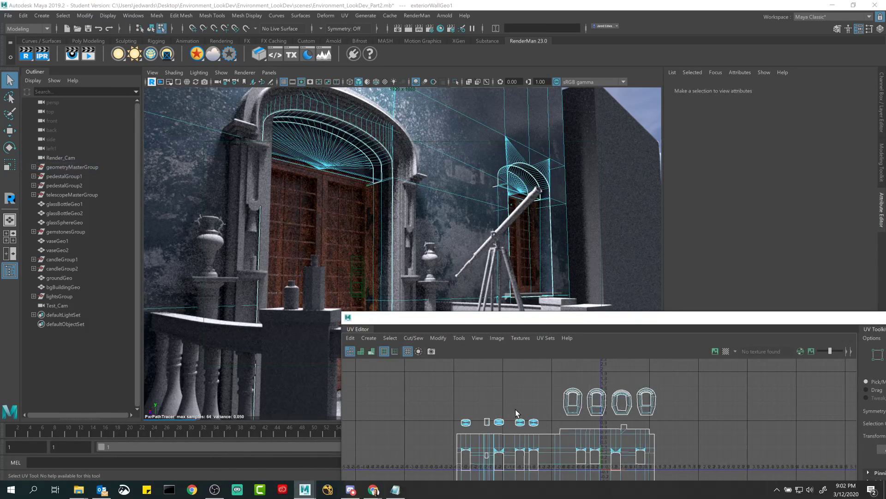
middle_click_drag(516, 410, 497, 375, "alt")
scroll(497, 375, "down", 1)
left_click_drag(445, 369, 616, 447)
key("w")
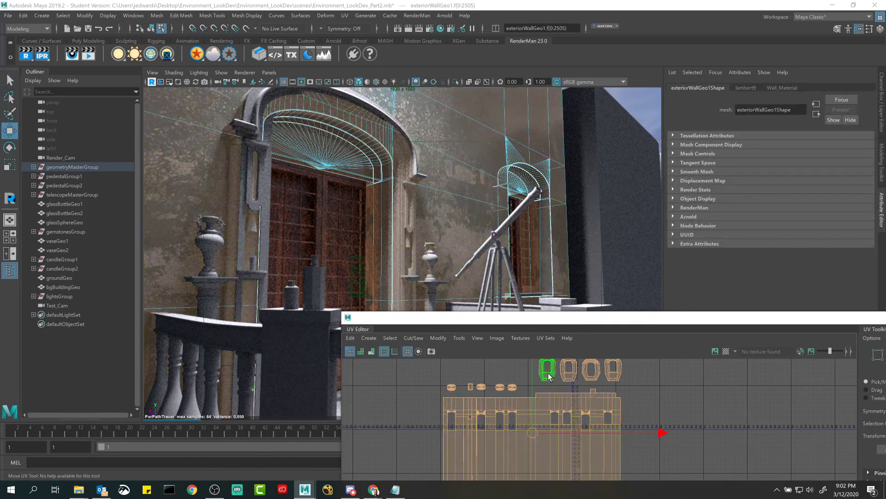
mouse_move(532, 372)
middle_mouse_down()
mouse_move(531, 390)
mouse_move(531, 365)
middle_mouse_up()
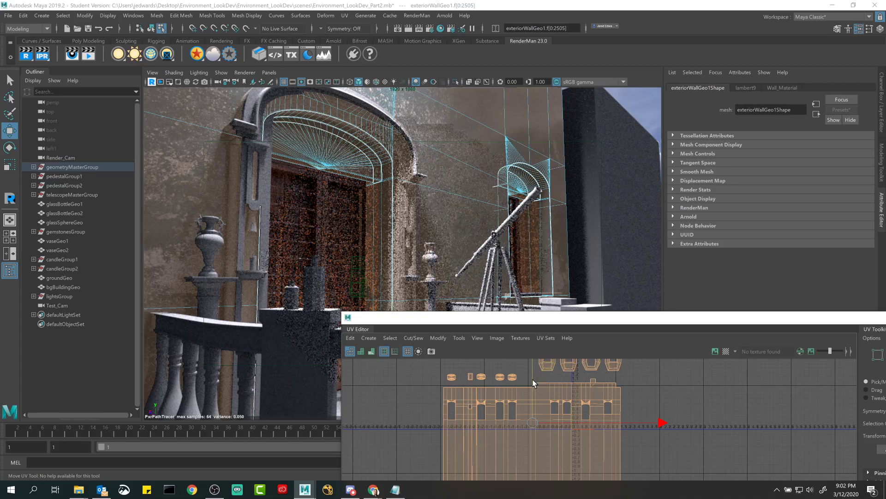
- Shift all of the wall's UV shells slightly down in the UV Editor and clear the selection
left_click_drag(581, 318, 759, 131)
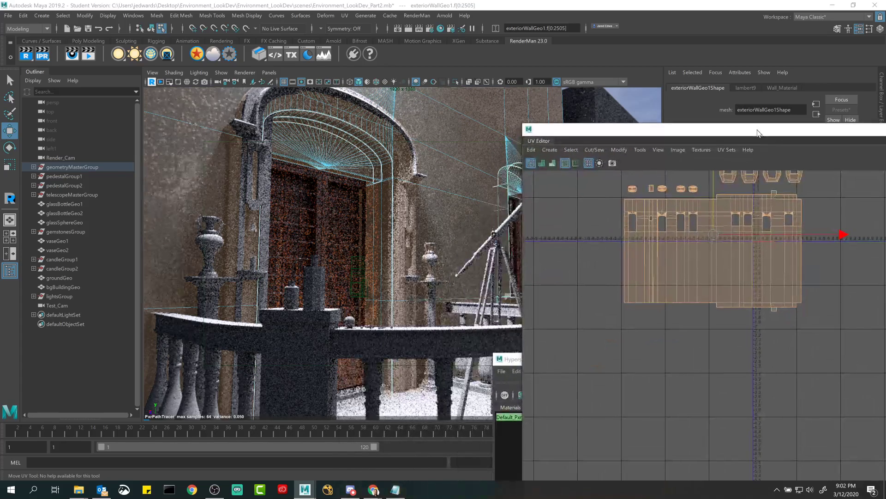
scroll(667, 295, "down", 1)
middle_click_drag(667, 295, 647, 342, "alt")
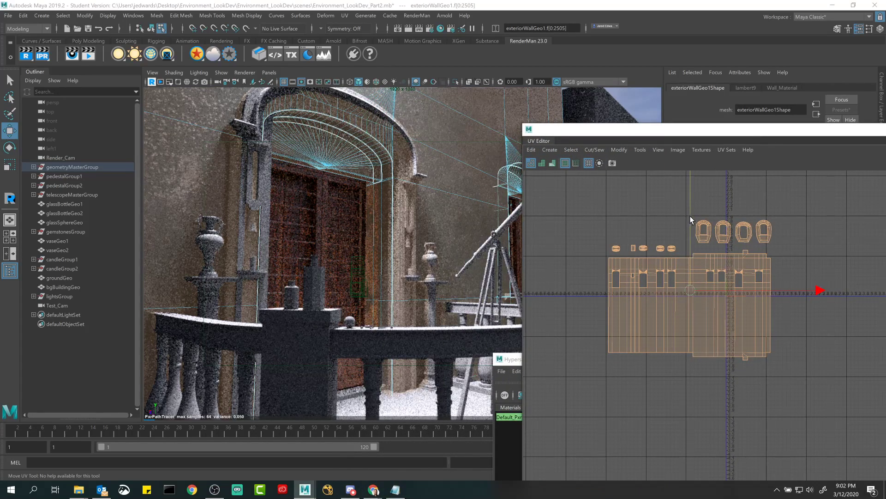
left_click_drag(689, 215, 688, 224)
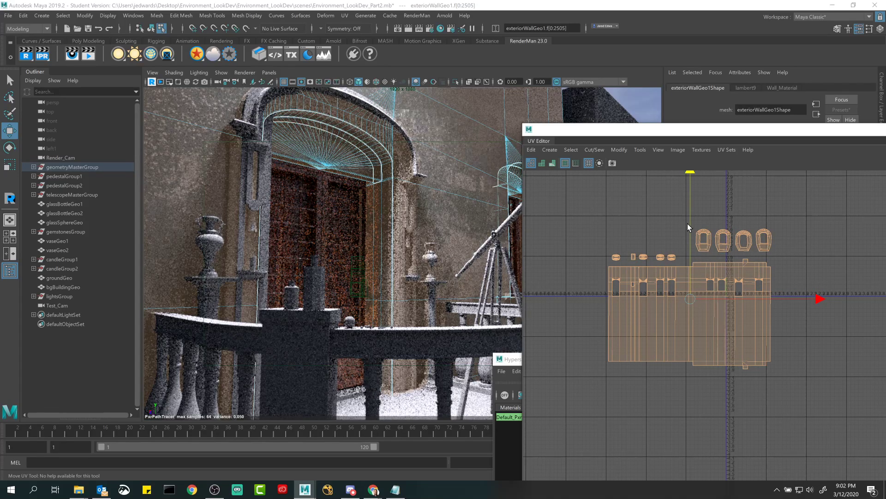
left_click(688, 224)
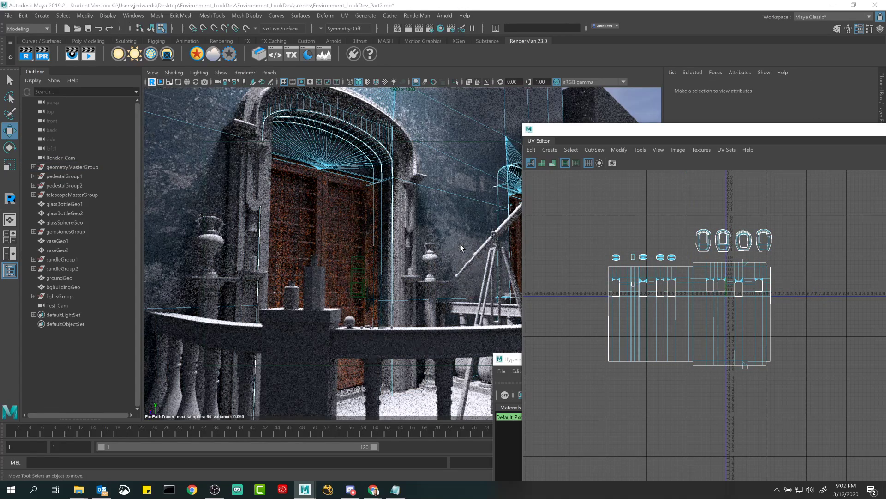
- Return to object selection, place the UV Editor below the rendered doorway and select the exterior wall as an object
key("q")
left_click_drag(672, 133, 366, 300)
right_click_drag(448, 96, 446, 131)
left_click(446, 131)
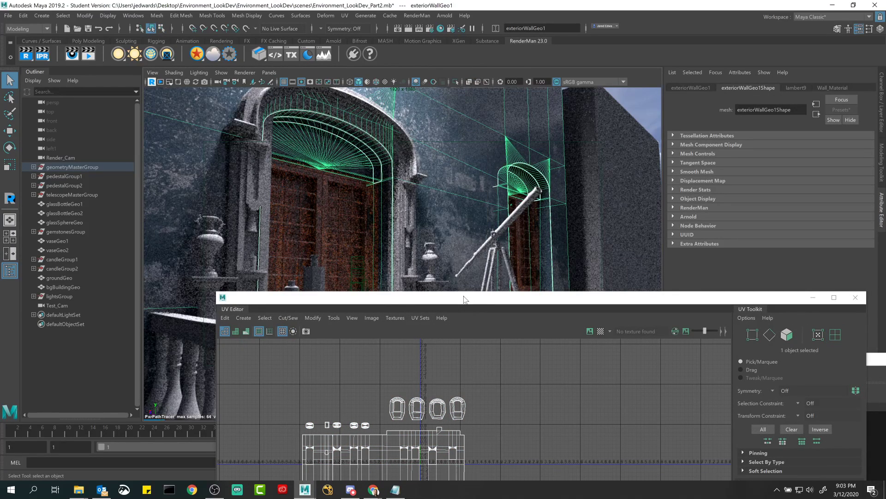
- Select all of the wall's UV shells, scale them up uniformly by about 15%, and move the UV Editor clear of the render
left_click_drag(464, 298, 499, 131)
right_click_drag(360, 257, 326, 234)
left_click_drag(323, 217, 541, 414)
key("r")
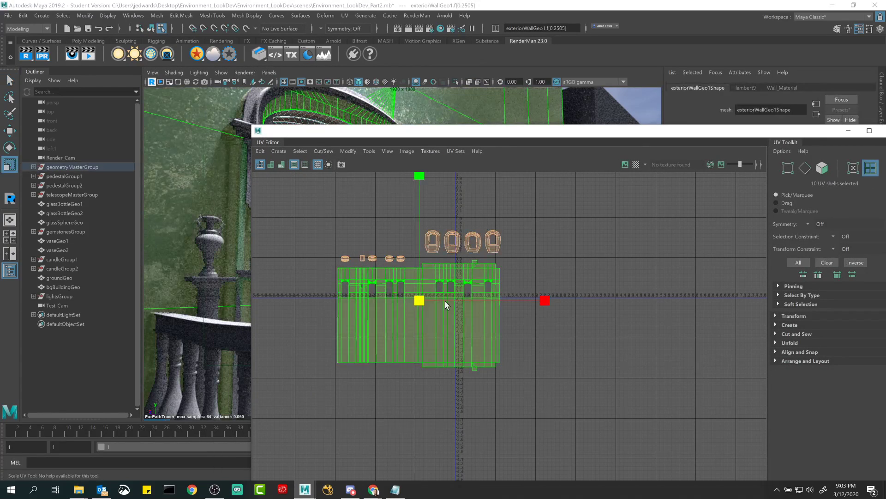
left_click_drag(421, 300, 440, 300)
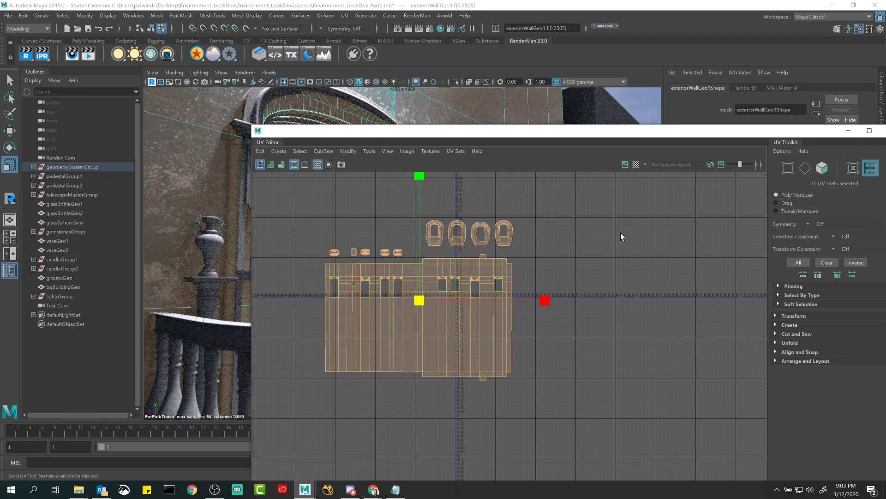
key("q")
left_click(620, 233)
left_click_drag(582, 130, 573, 307)
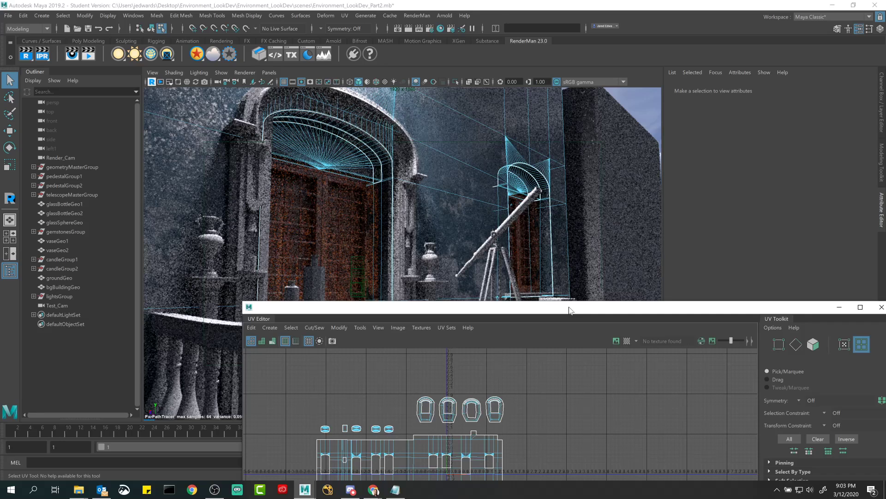
- Reselect all of the wall's UV shells and enlarge them uniformly by about another 8%, keeping the rendered doorway in view
left_click(403, 308)
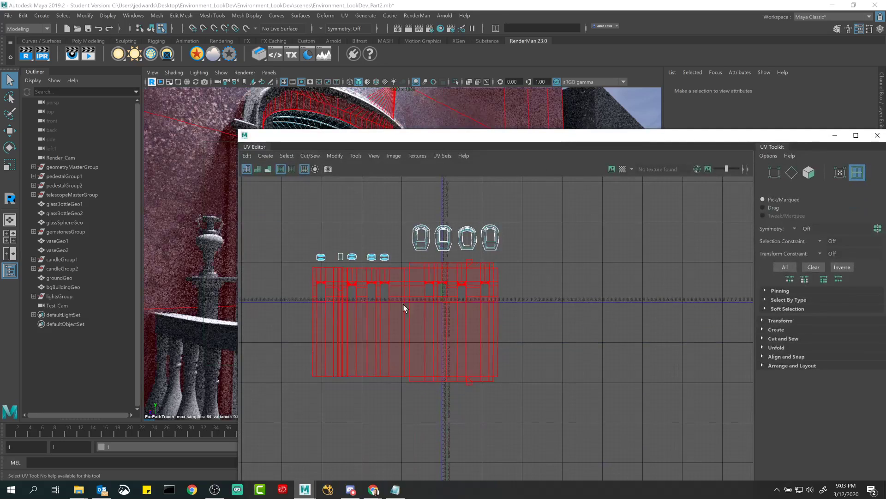
right_click_drag(342, 291, 273, 258)
left_click_drag(268, 206, 561, 429)
key("r")
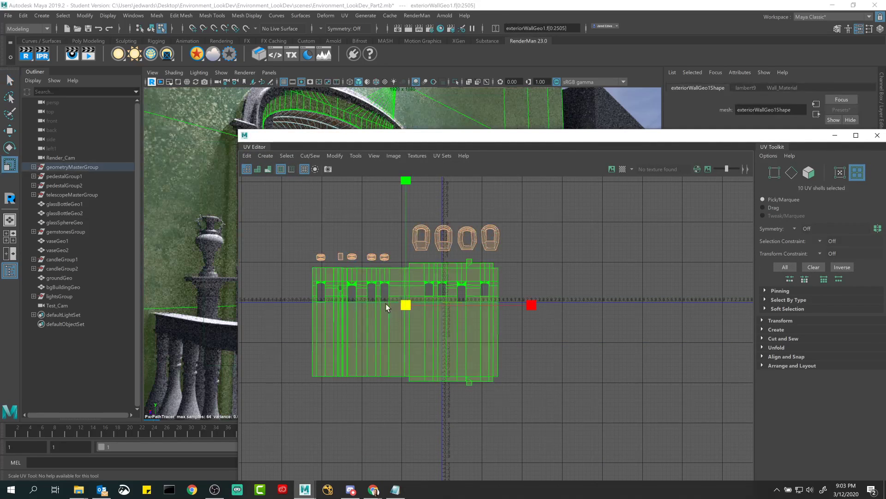
left_click_drag(400, 303, 453, 304)
key("w")
key("q")
left_click_drag(527, 134, 507, 308)
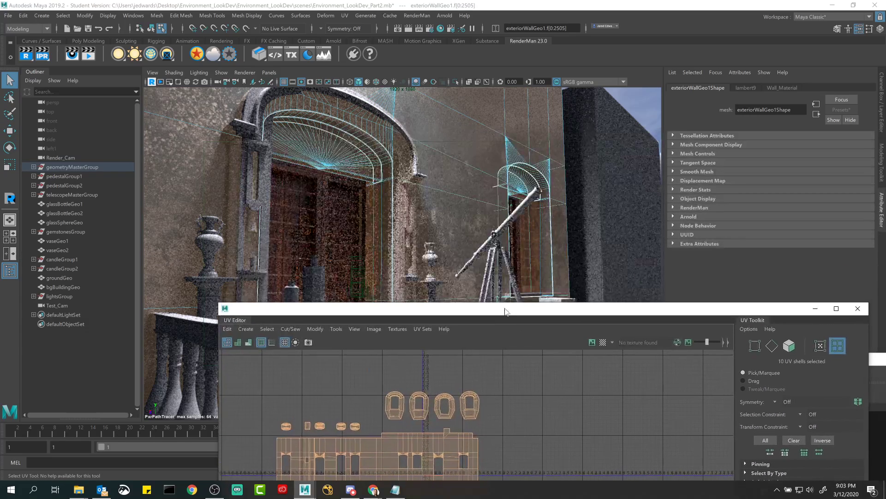
- Switch back to object mode, deselect the exterior wall and close the UV Editor
key("F8")
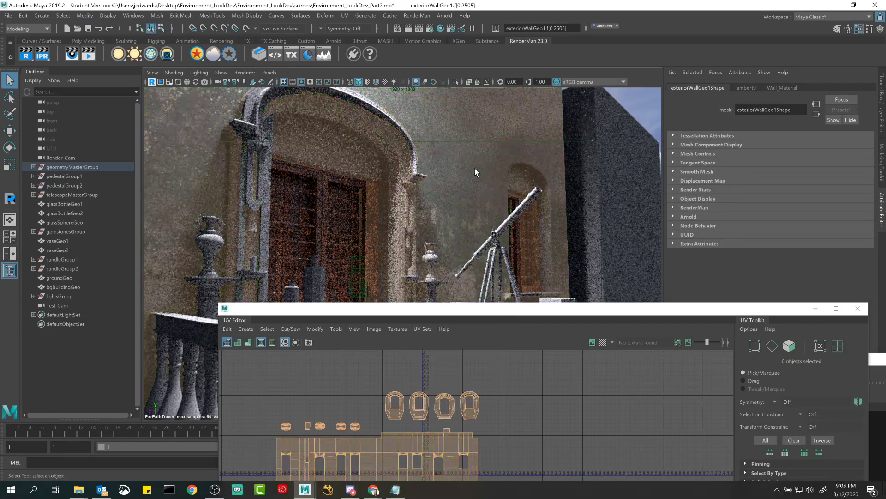
left_click(475, 172)
left_click_drag(506, 307, 507, 109)
left_click(785, 107)
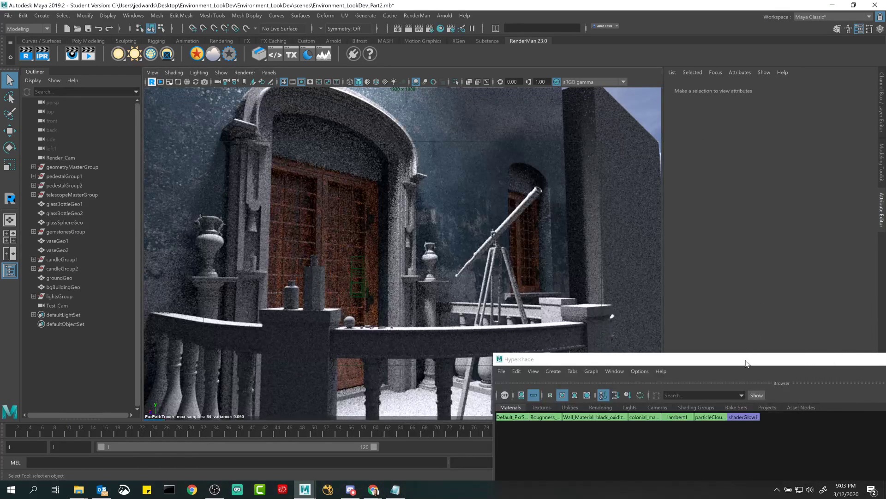
- Bring the Hypershade to the middle of the screen and add a PxrNormalMap node below the file2 node
left_click_drag(748, 366, 439, 94)
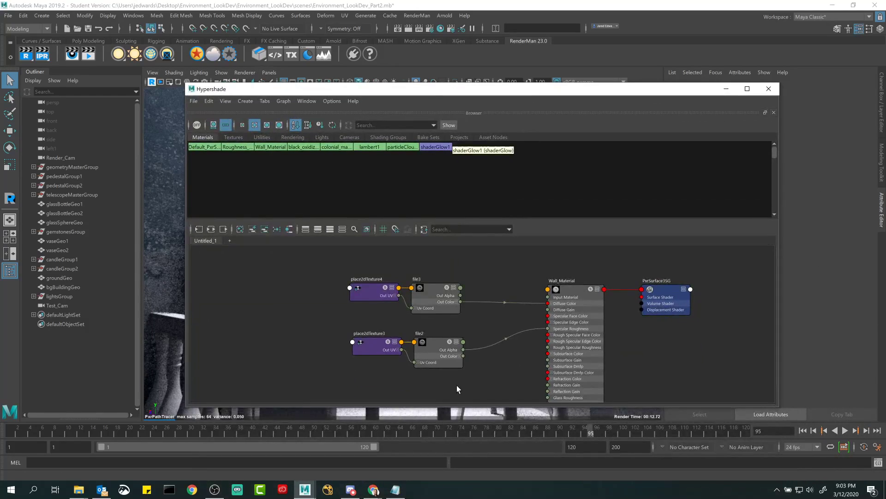
scroll(446, 295, "up", 2)
middle_click_drag(447, 297, 467, 339, "alt")
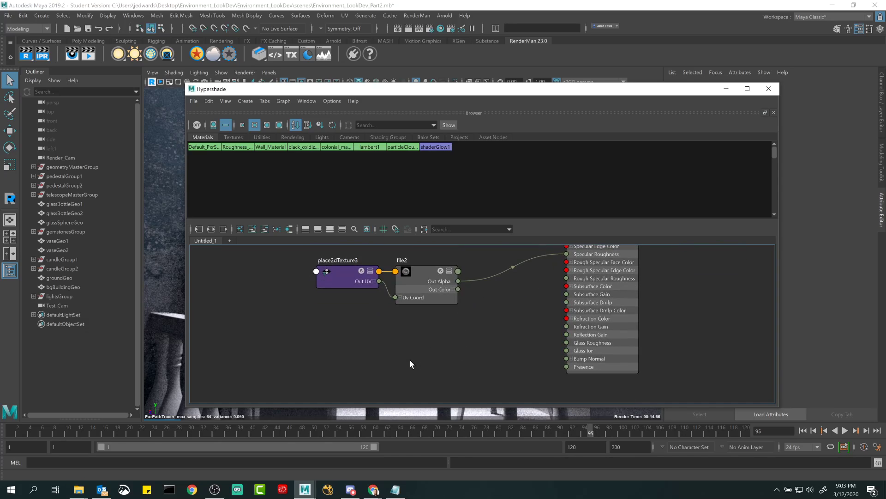
key("Tab")
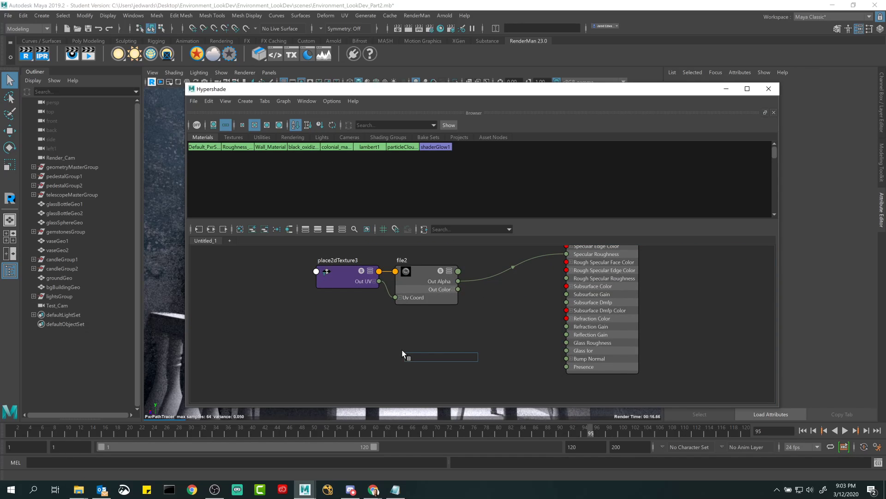
type("pxrnormal")
key("Down")
key("Return")
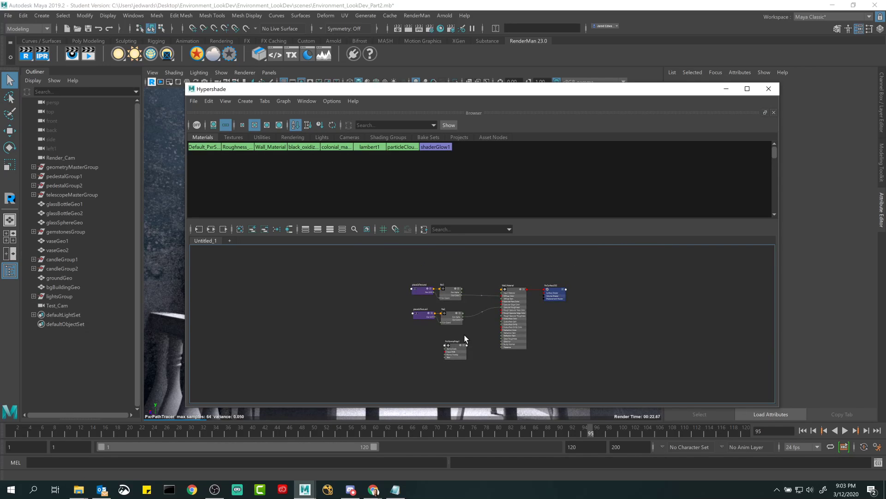
left_click_drag(439, 355, 428, 340)
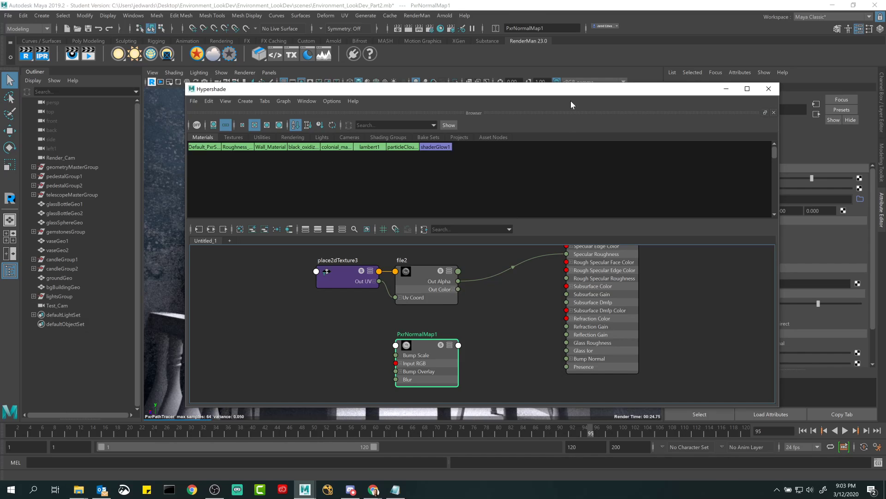
- Move the Hypershade clear of the Attribute Editor and examine the settings of the roughness texture's file2 node
left_click_drag(570, 93, 471, 71)
scroll(376, 333, "down", 2)
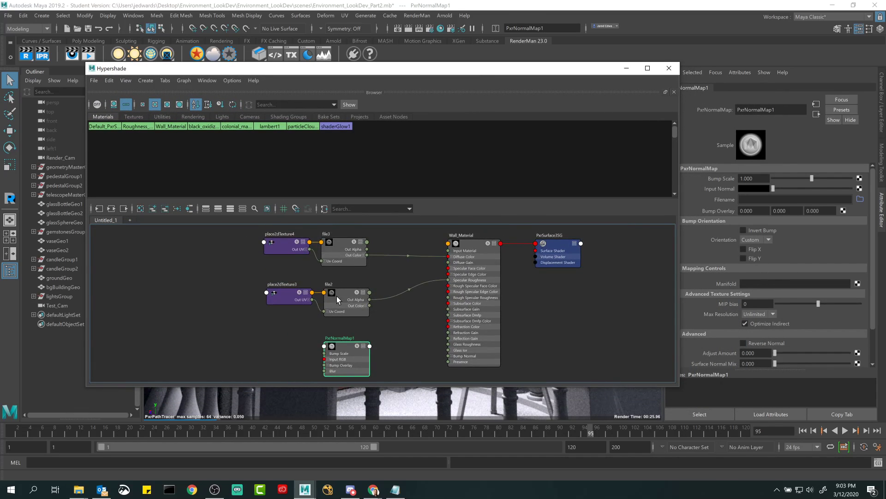
middle_click_drag(337, 299, 337, 264, "alt")
scroll(337, 266, "up", 1)
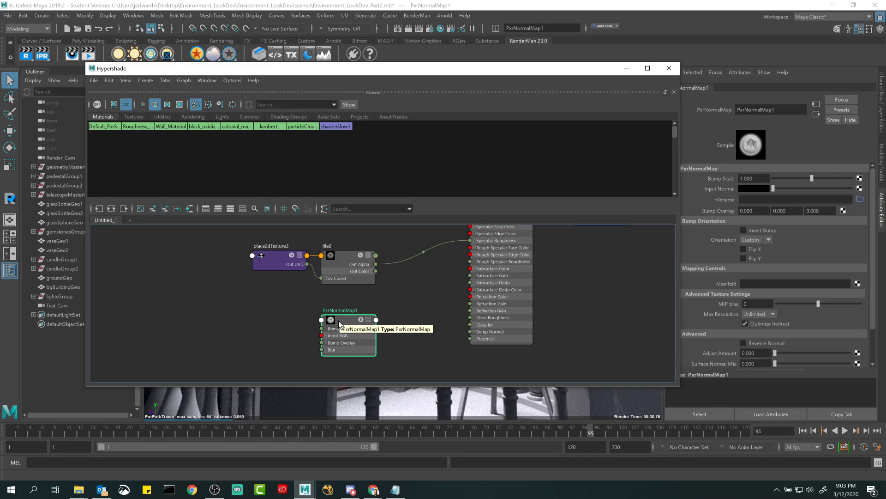
left_click(343, 259)
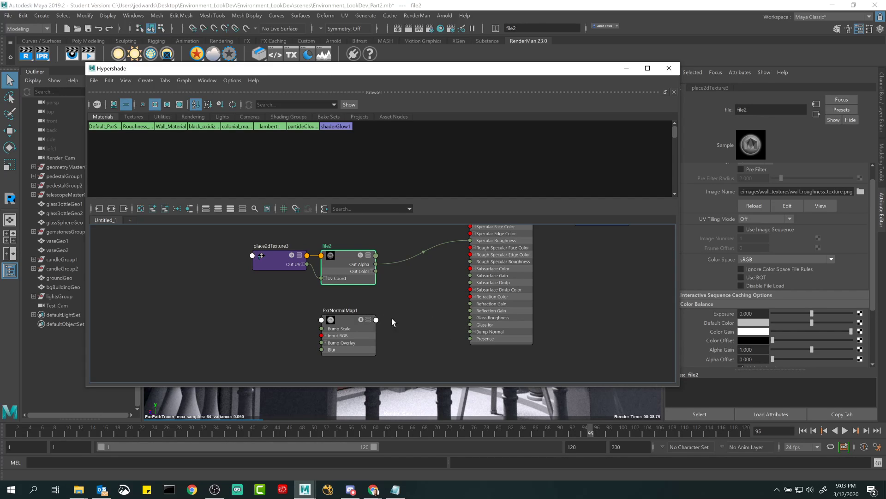
scroll(400, 323, "up", 2)
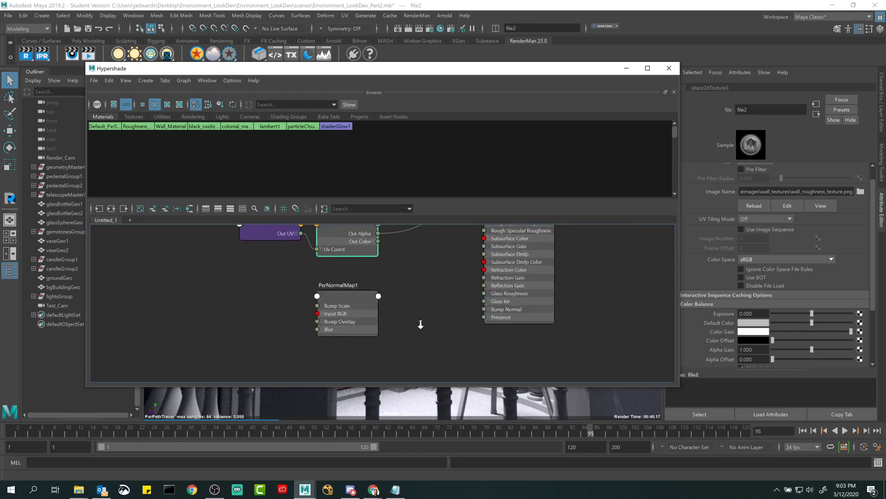
- Load wall_normal_texture.png from the wall_textures folder as the texture file of the PxrNormalMap node
left_click(344, 302)
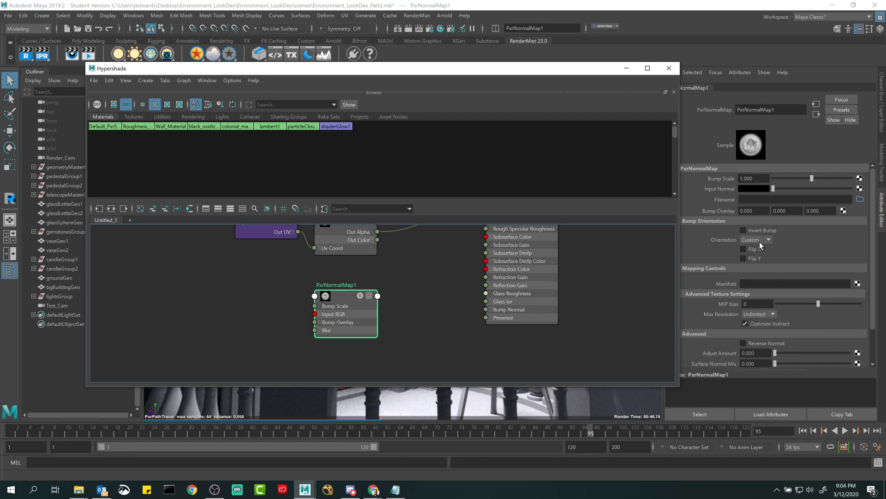
left_click(860, 200)
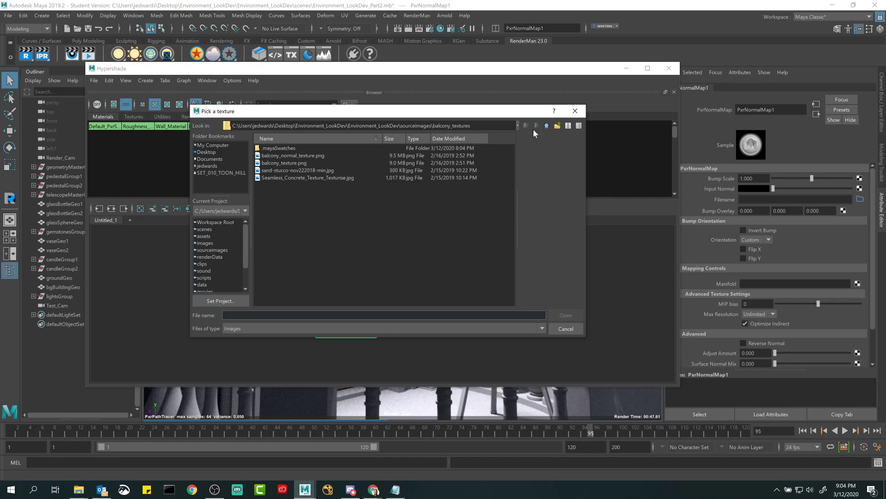
left_click(547, 126)
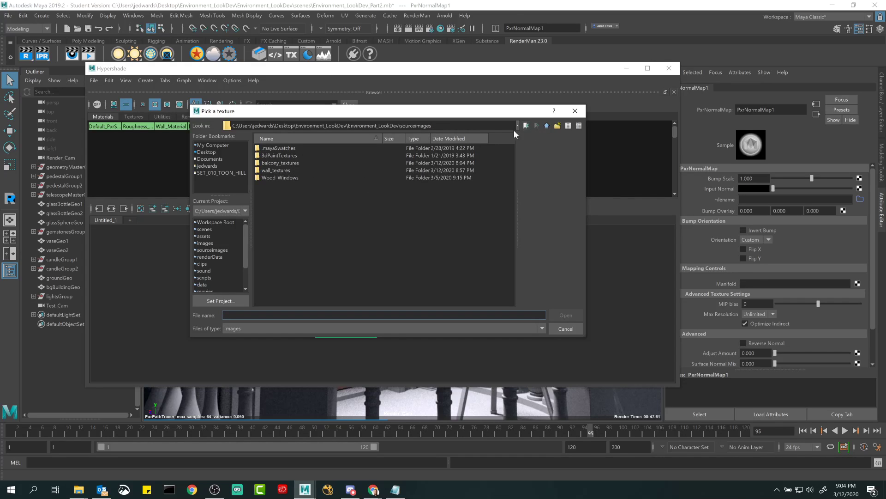
double_click(277, 170)
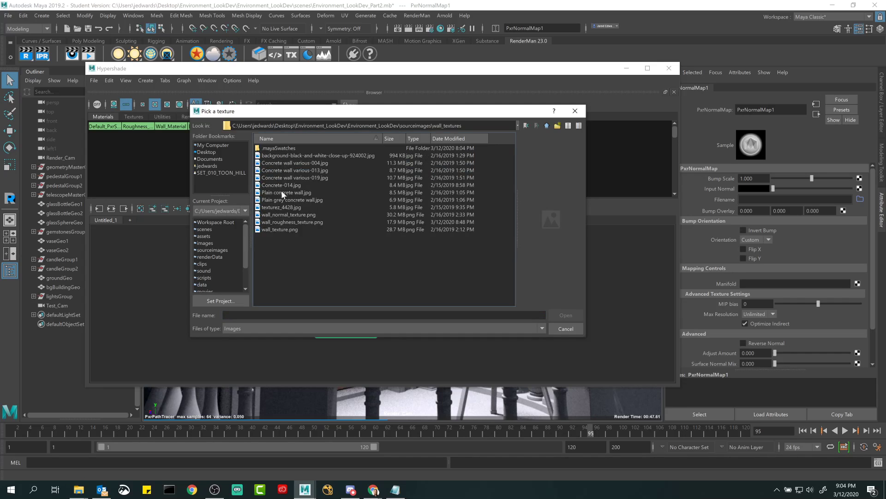
left_click(281, 215)
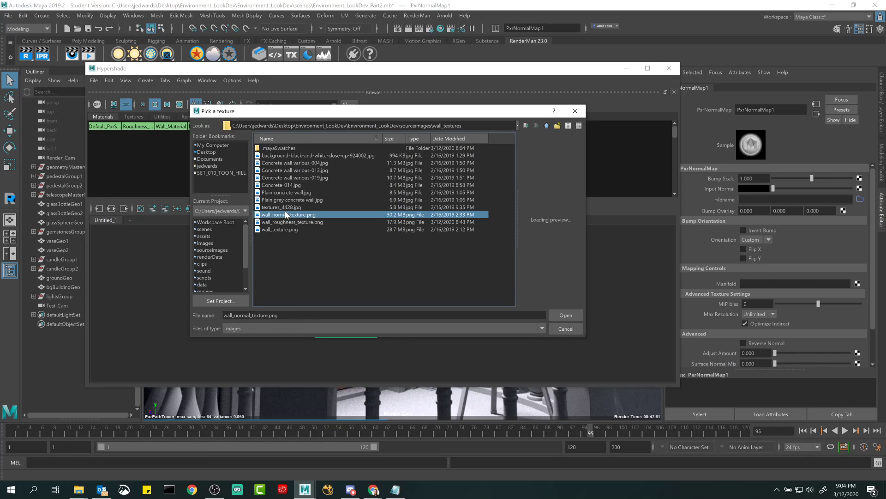
left_click(565, 315)
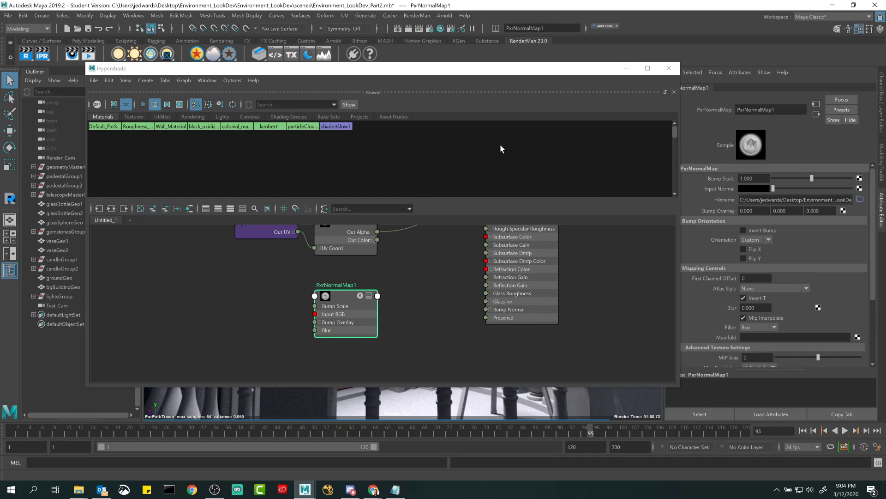
- Expand the Globals attributes of Wall_Material and read the description of its Bump attribute
middle_click_drag(411, 283, 371, 282, "alt")
right_click_drag(362, 287, 387, 308, "alt")
left_click_drag(521, 74, 500, 72)
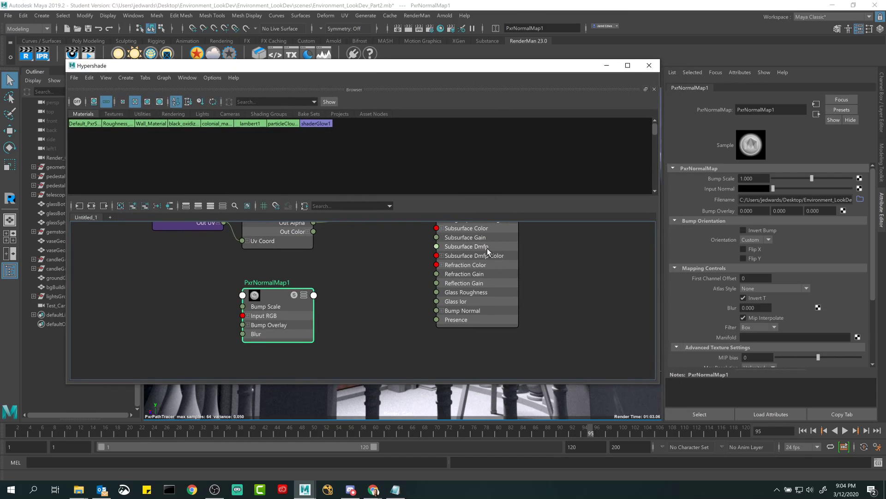
left_click(487, 248)
scroll(696, 251, "down", 5)
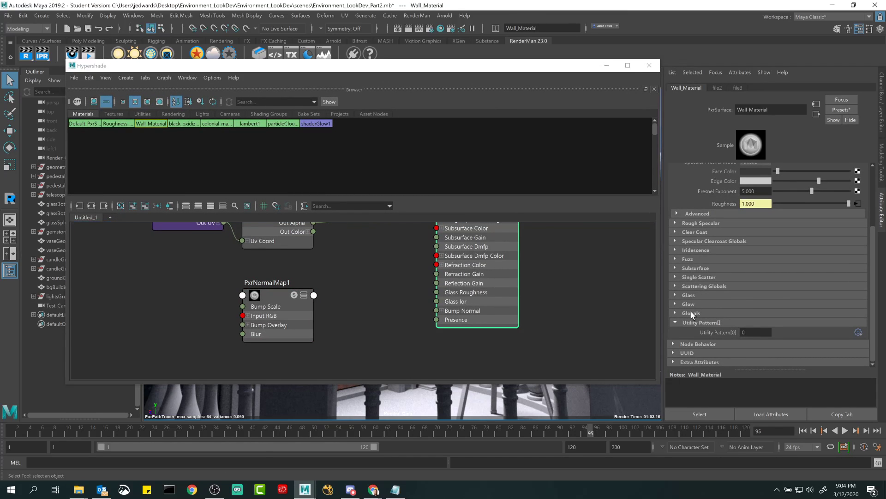
left_click(691, 313)
scroll(729, 299, "down", 1)
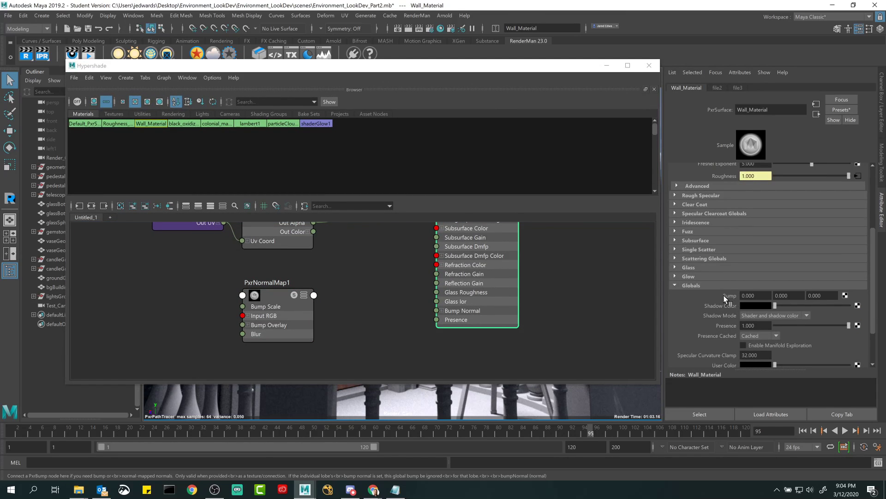
mouse_move(725, 300)
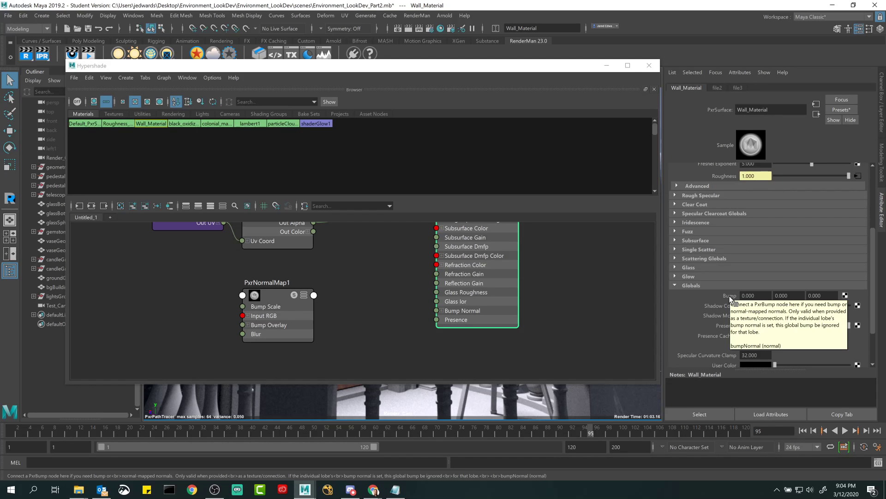
- Connect the Result N output of PxrNormalMap1 to the Bump Normal input of Wall_Material
left_click(314, 296)
mouse_move(334, 265)
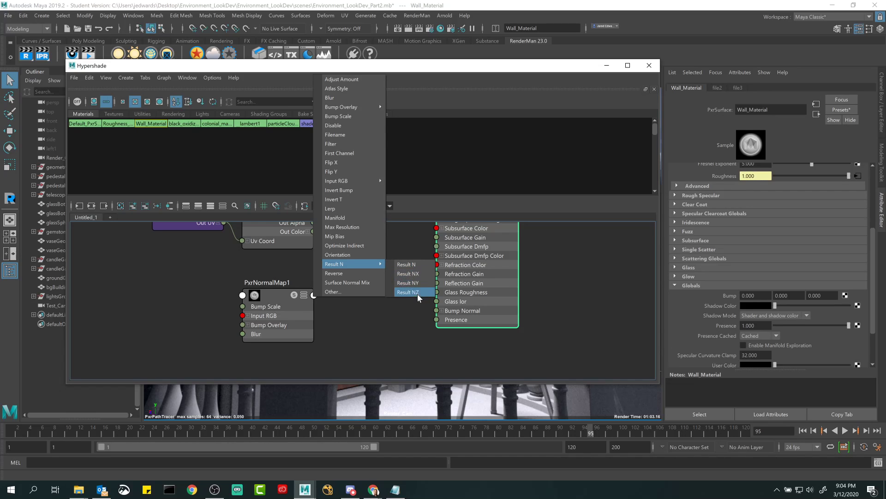
left_click(407, 265)
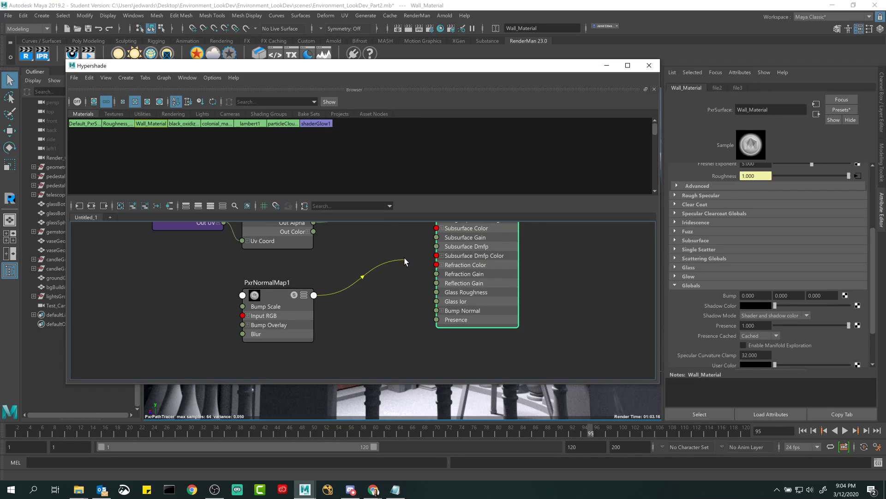
left_click(435, 311)
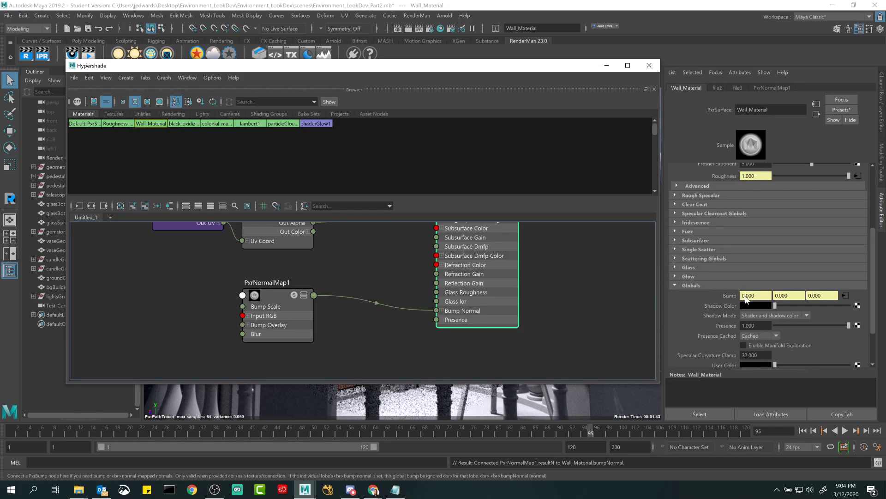
- Enable Invert Bump on the PxrNormalMap1 node, with the Hypershade minimized to reveal the render
left_click_drag(489, 69, 506, 116)
left_click(297, 347)
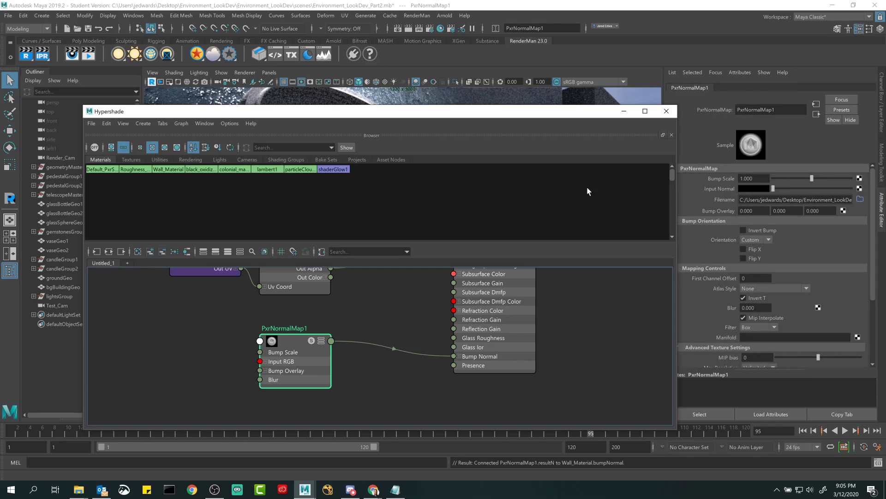
left_click(623, 112)
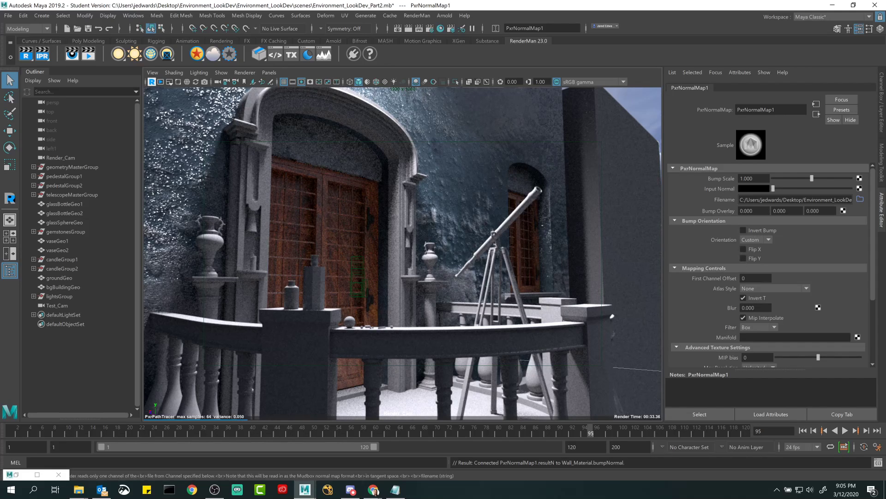
left_click(751, 231)
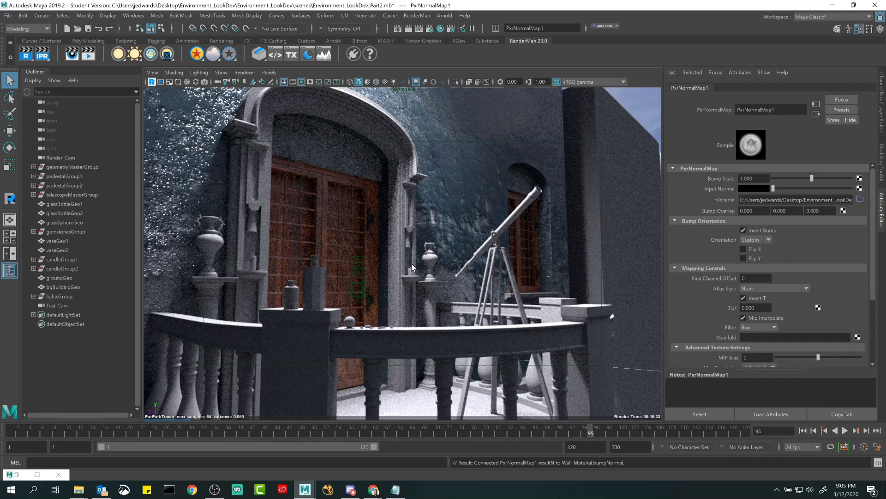
- Try a bump scale of 0.5 on PxrNormalMap1, lower it to 0.35, and show the resolution gate in the viewport
left_click(748, 178)
type(".5")
key("Return")
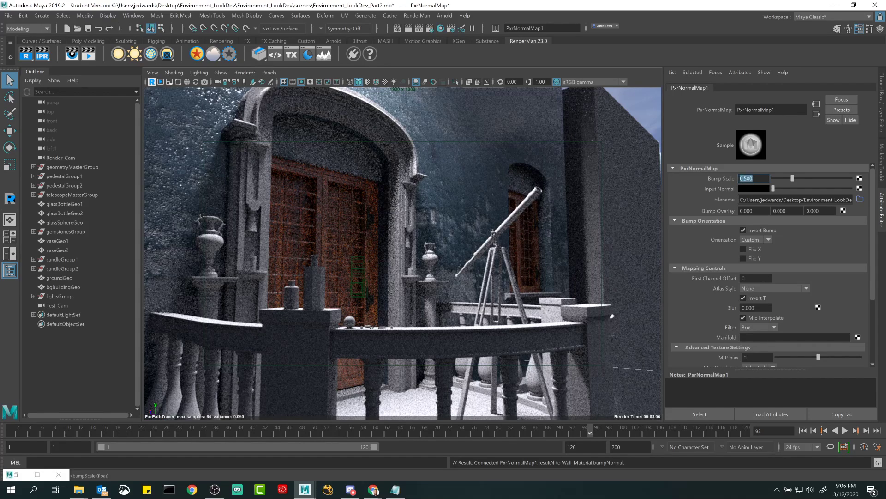
type(".35")
key("Return")
left_click(310, 82)
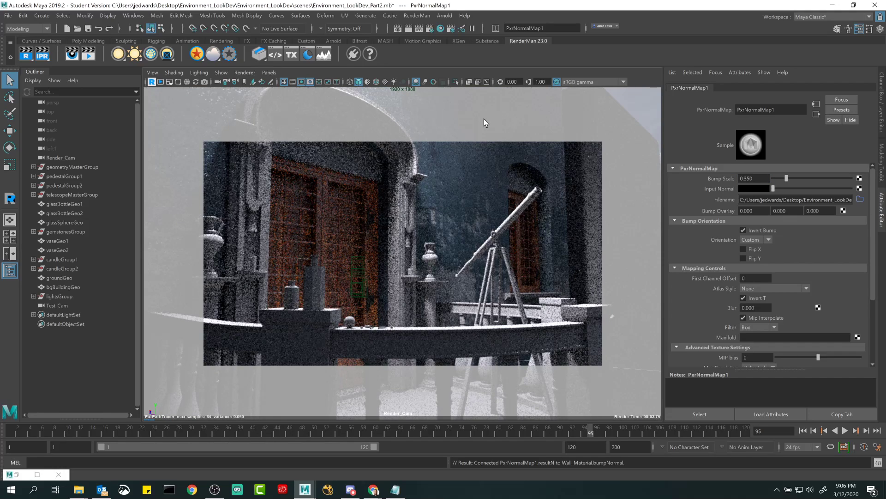
- Set the normal map's bump scale to 0 to compare the wall render, and restore it to 0.35
left_click(751, 178)
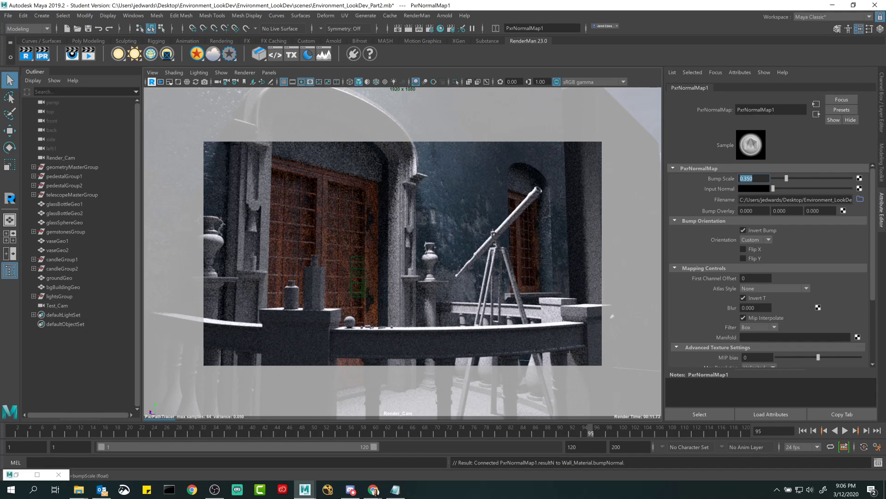
type("0")
key("Return")
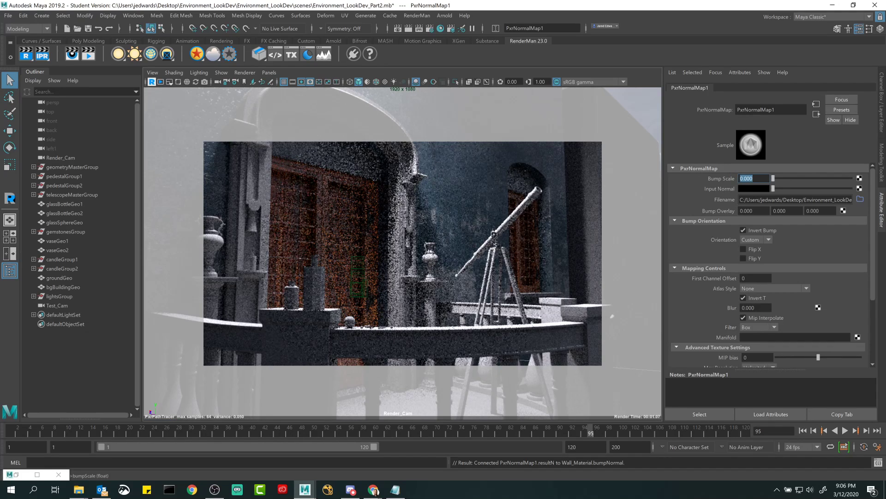
type("0.35")
key("Return")
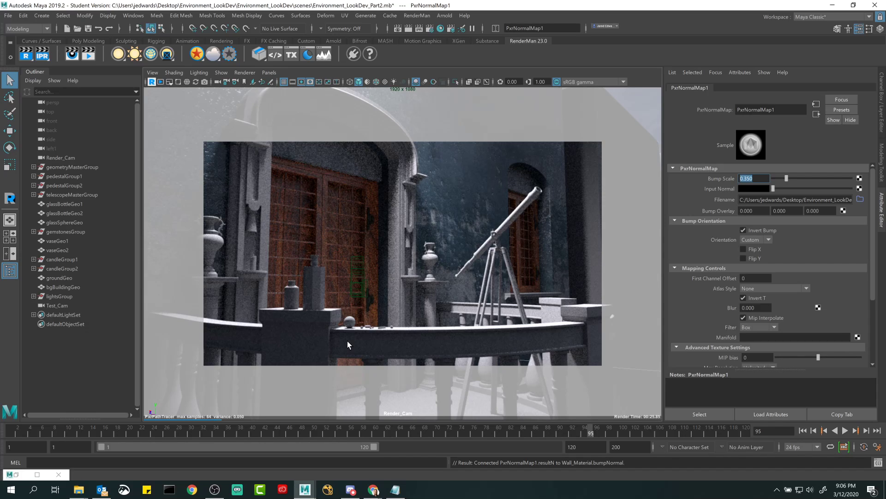
- Review the wall shading network in the Hypershade, inspecting its texture file nodes, PxrNormalMap1 and Wall_Material
double_click(16, 474)
key("a")
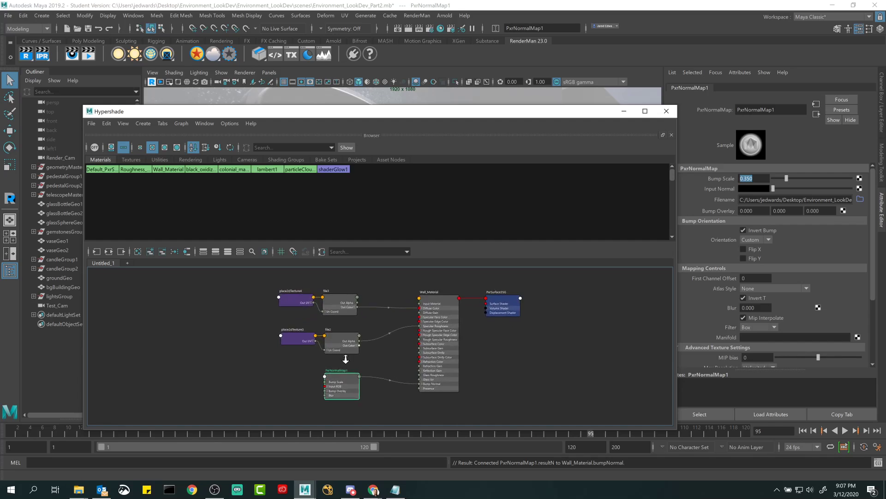
left_click(339, 340)
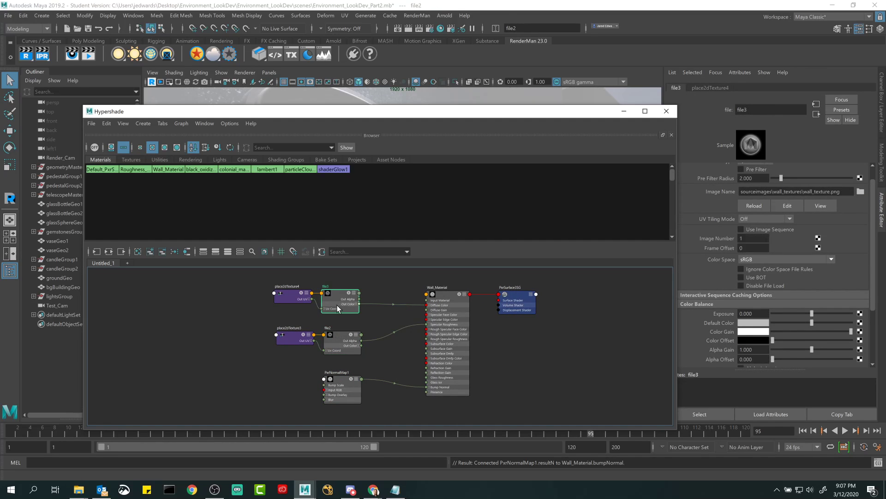
left_click(340, 385)
left_click(444, 301)
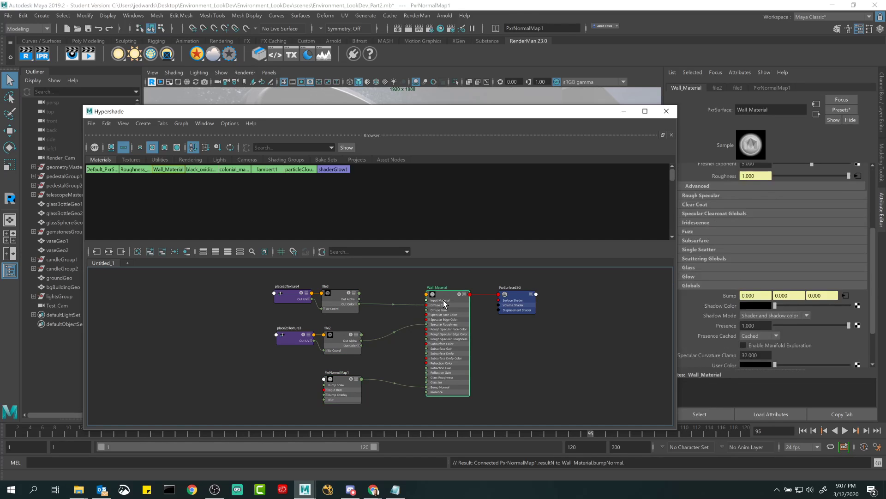
left_click(624, 111)
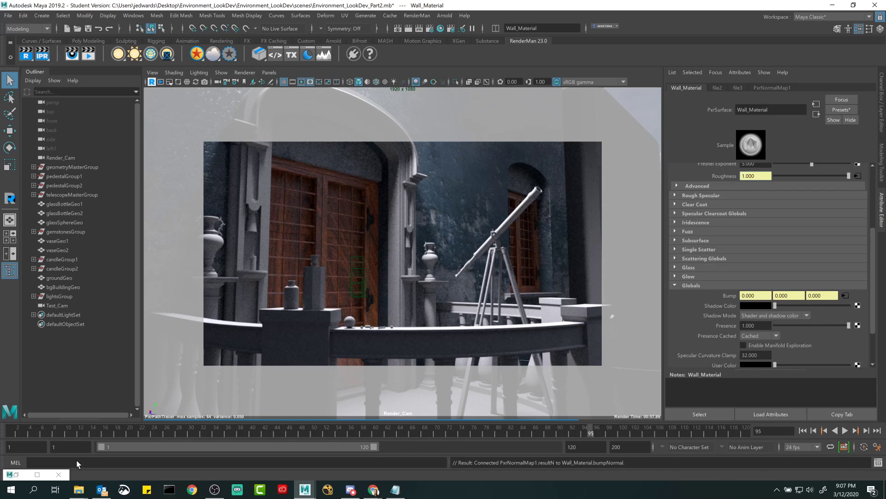
- View the wall_normal_texture image from the wall_textures folder in File Explorer, and return to the scene
mouse_move(78, 490)
left_click(139, 450)
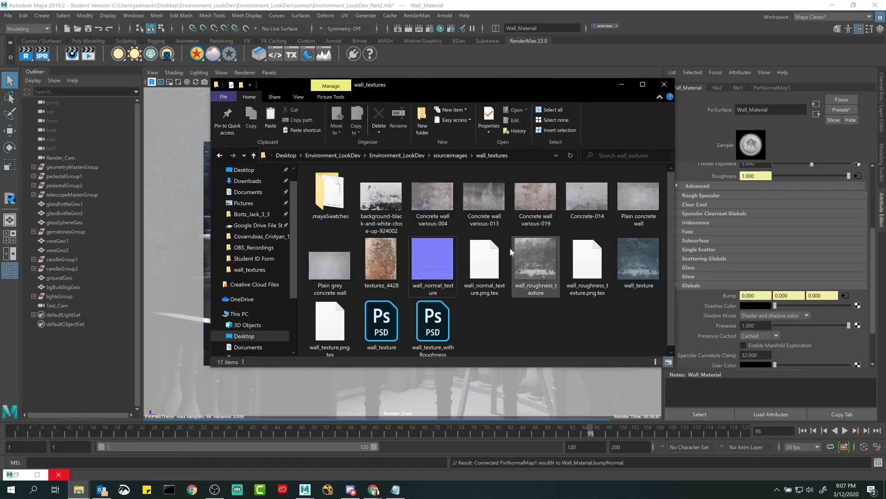
double_click(439, 251)
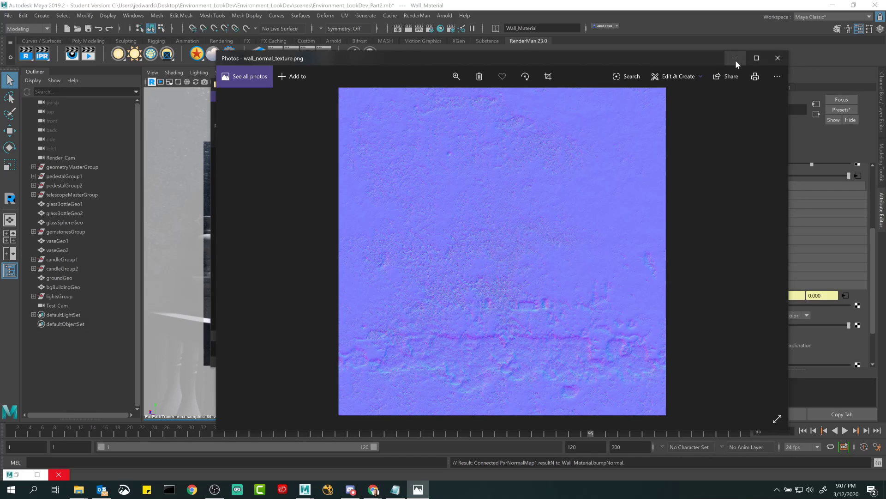
left_click(785, 59)
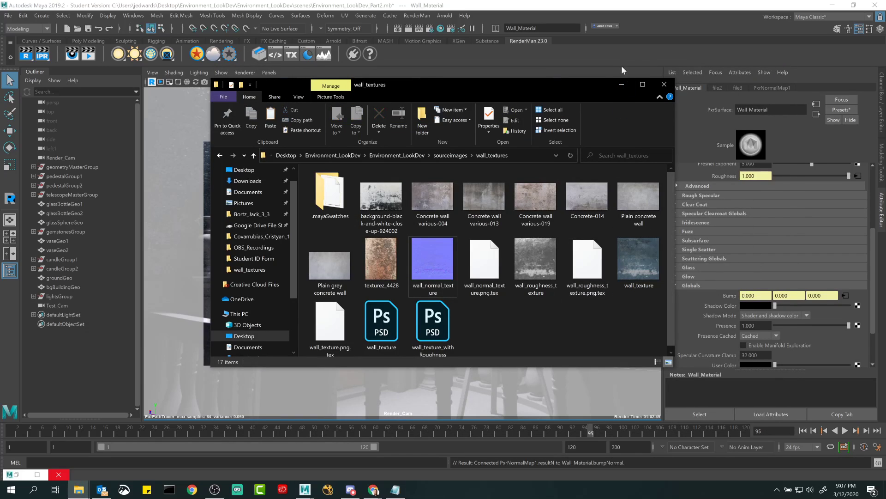
left_click(622, 85)
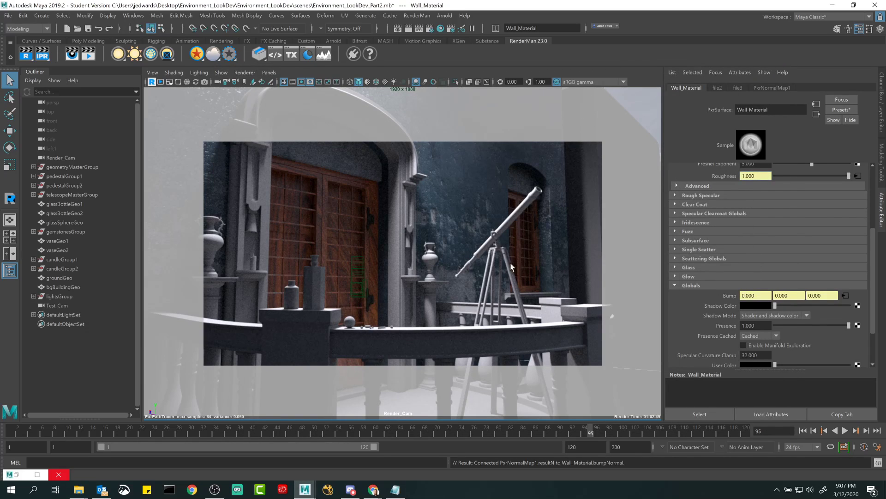
- Collapse Wall_Material's Globals attributes and re-examine the surface detail in the open wall_normal_texture image
left_click(697, 285)
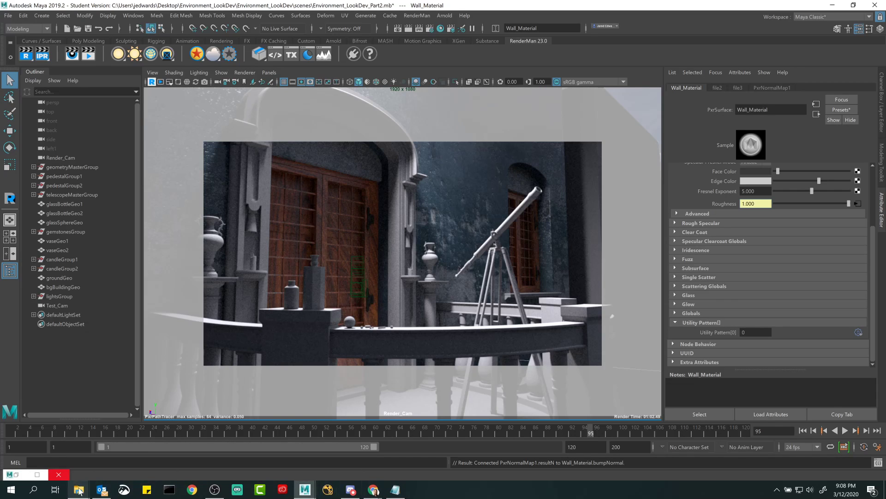
mouse_move(78, 490)
left_click(52, 455)
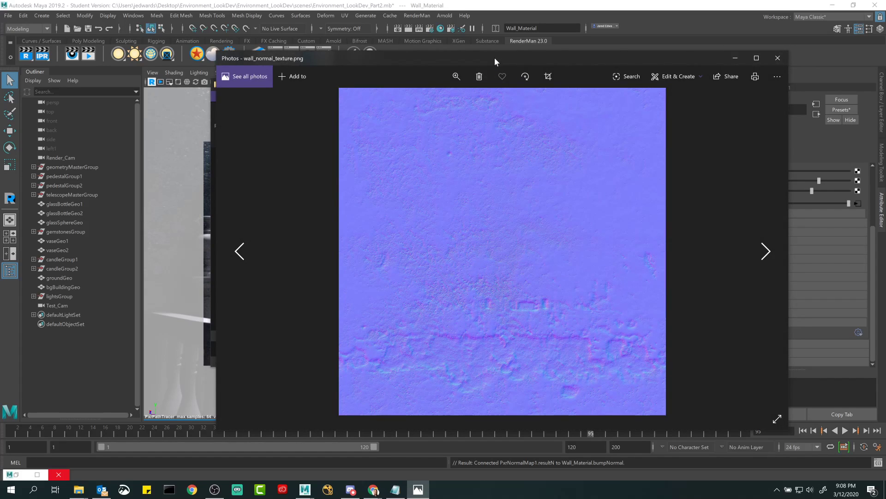
left_click_drag(494, 57, 431, 38)
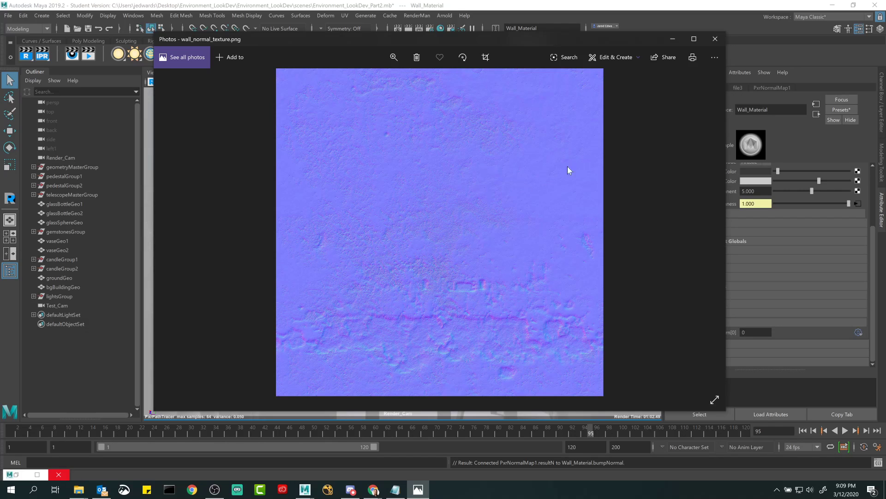
left_click(716, 39)
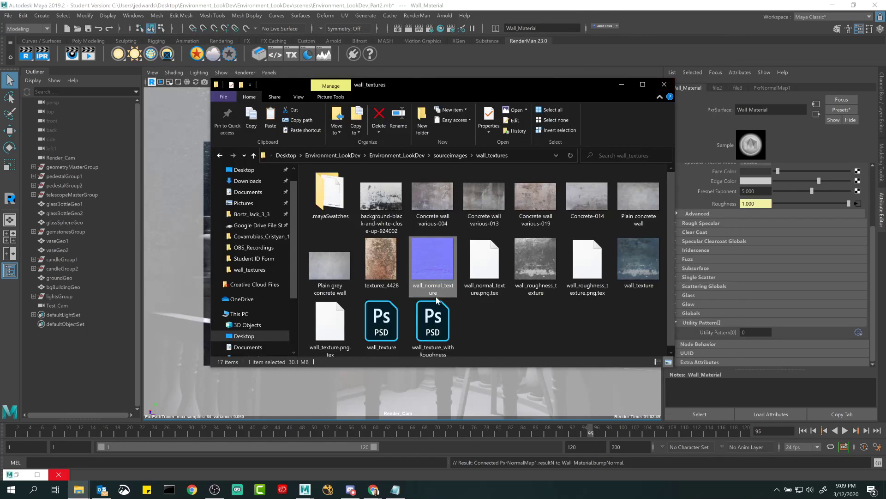
left_click(621, 85)
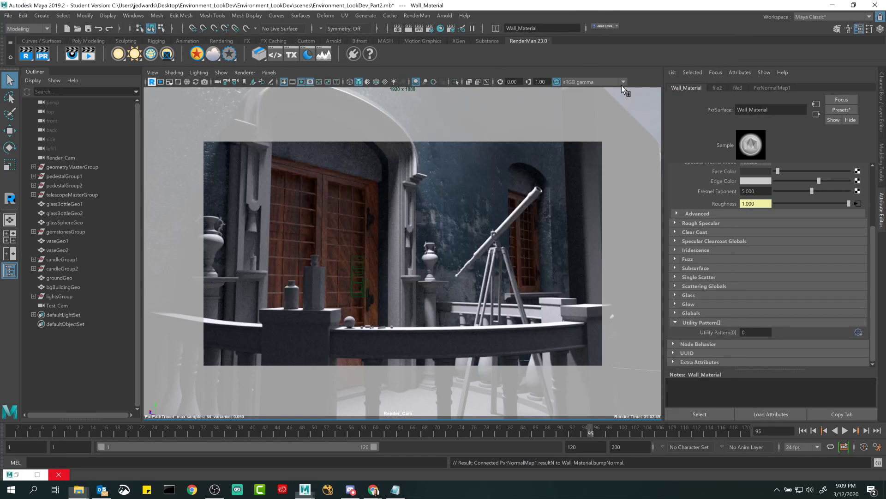
- Stop the RenderMan viewport render and clear the node graph in the restored Hypershade
left_click(152, 82)
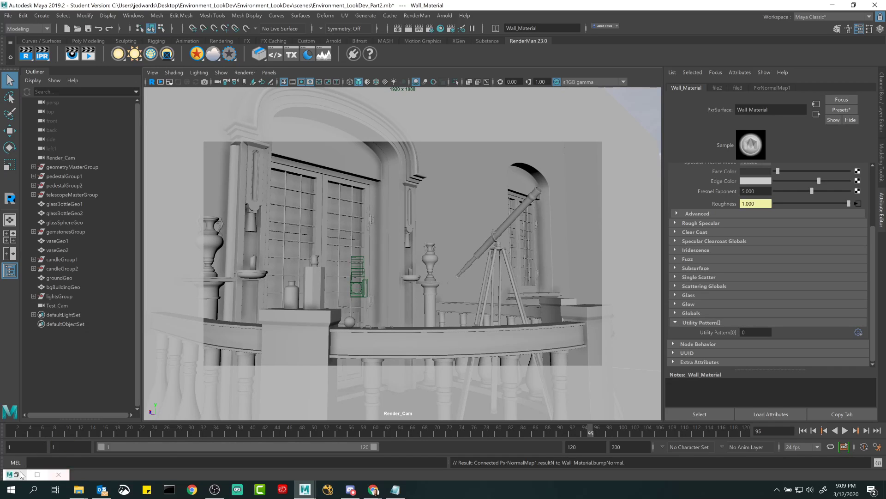
left_click(37, 474)
left_click(474, 328)
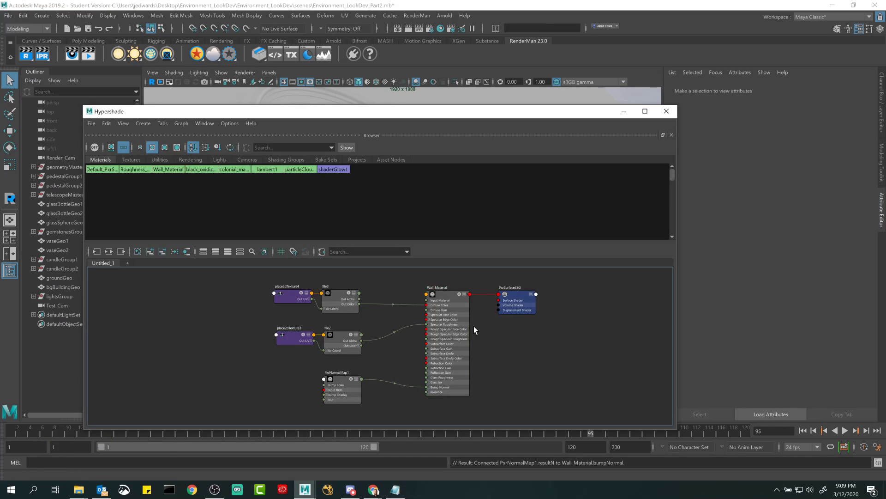
left_click(137, 251)
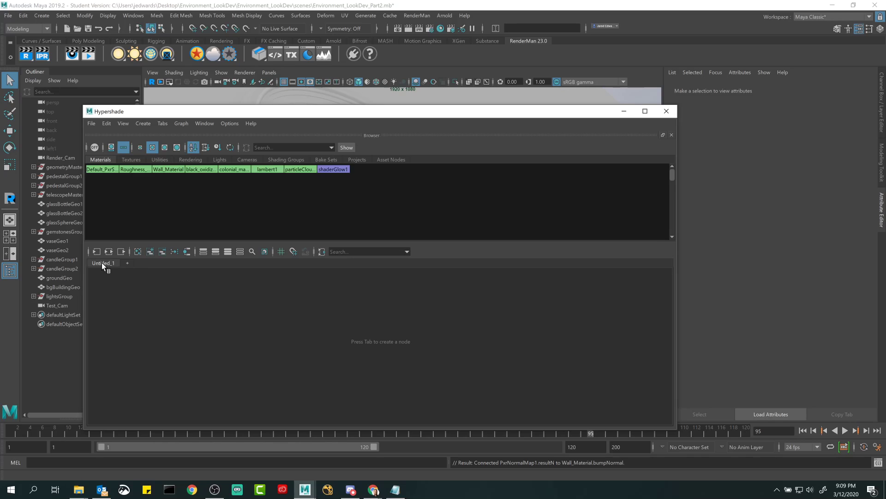
- Add a Hypershade graph tab named Wall and graph the Wall_Material network in it
left_click(127, 263)
double_click(127, 263)
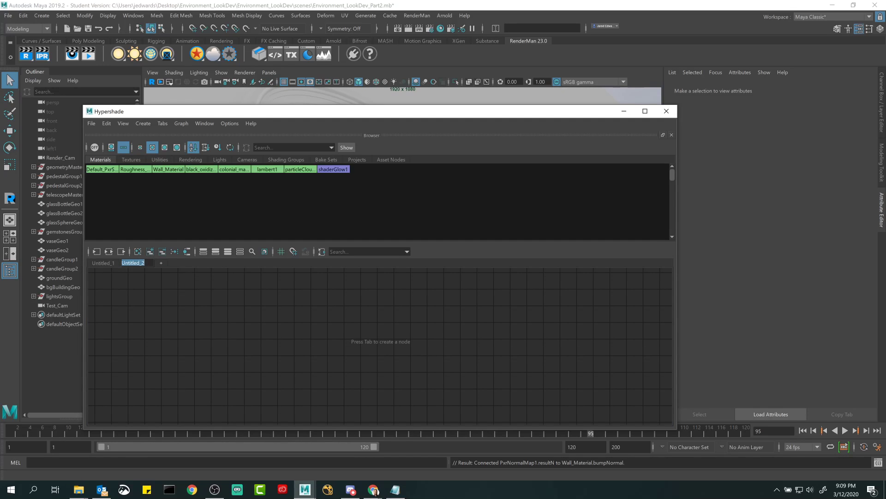
type("Wall")
key("Return")
right_click_drag(168, 169, 167, 194)
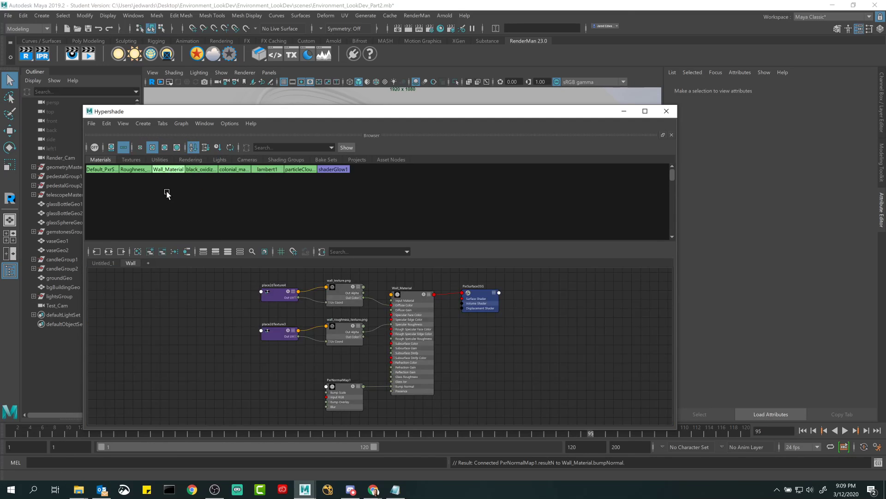
- Add another Hypershade graph tab and name it Balcony
left_click(147, 263)
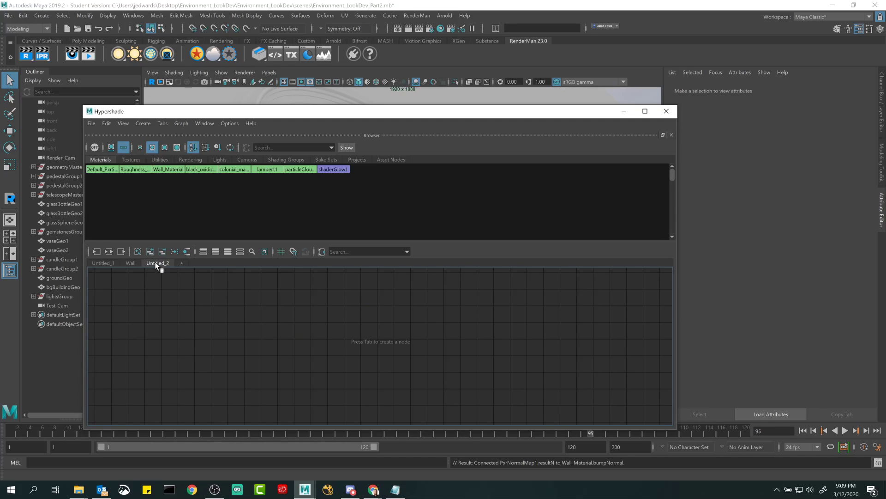
double_click(157, 263)
type("Baclon")
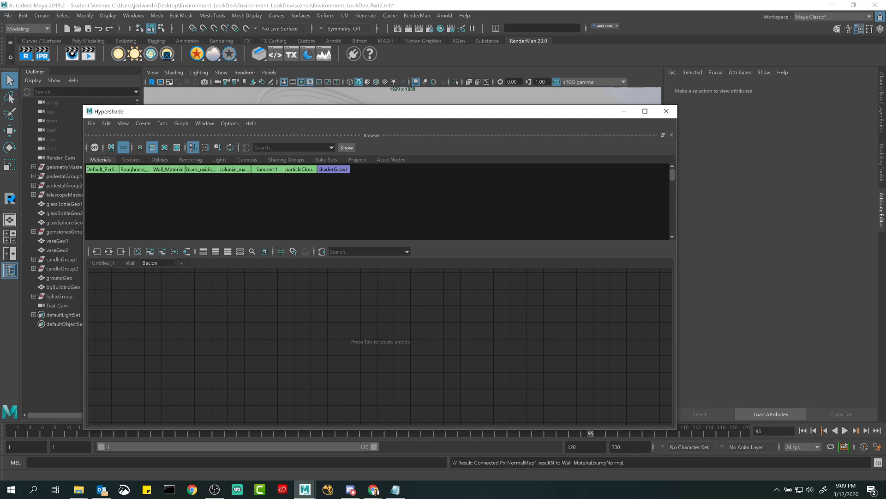
type("cony")
key("Return")
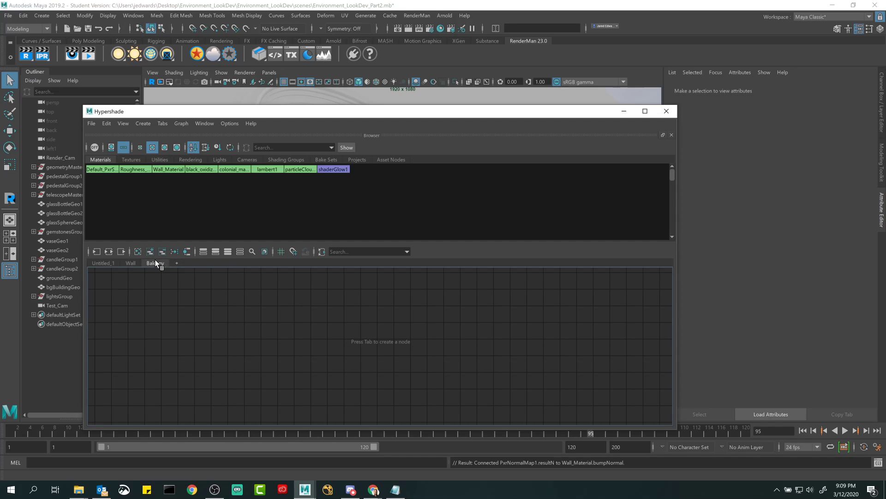
- Switch back and forth between the Wall and Balcony graph tabs to compare their contents
left_click(133, 263)
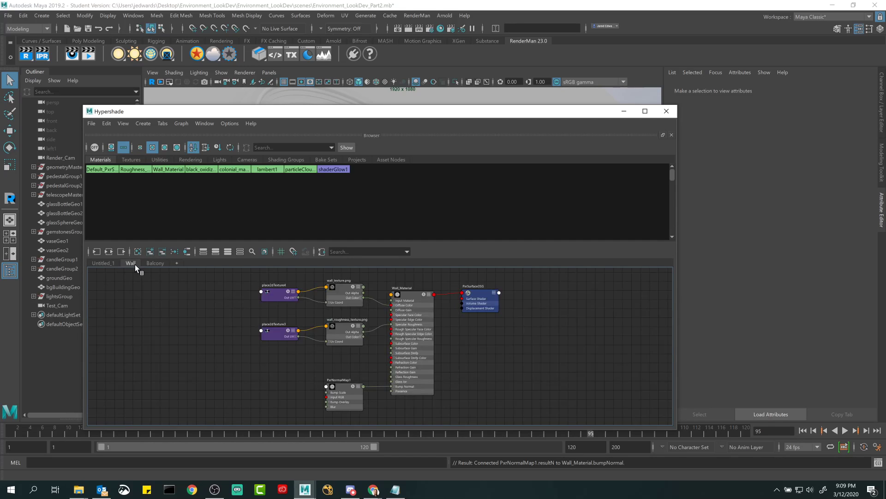
left_click(143, 262)
left_click(135, 263)
left_click(150, 263)
left_click(134, 263)
left_click(147, 263)
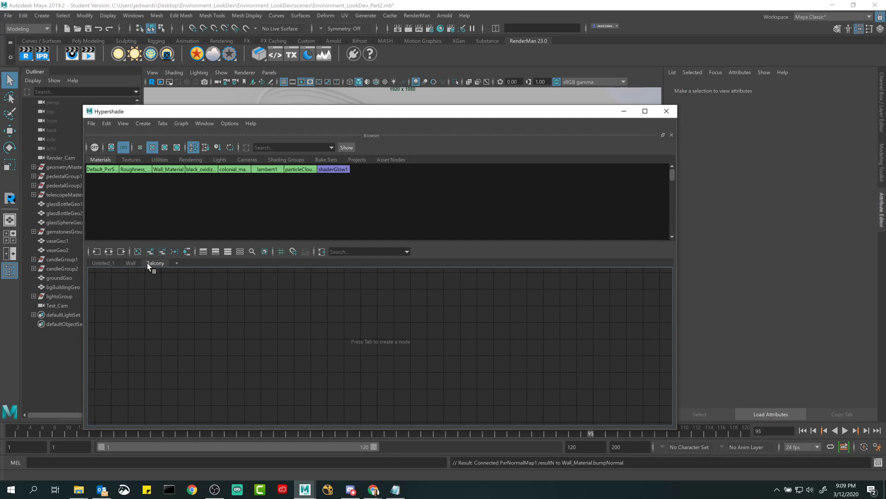
left_click(132, 261)
left_click(161, 263)
left_click(133, 262)
left_click(155, 262)
- Move Hypershade clear of the viewport, then select balconyGroup via the balcony railing and reveal it inside geometryMasterGroup
right_click(199, 52)
left_click(439, 115)
left_click_drag(439, 114, 549, 402)
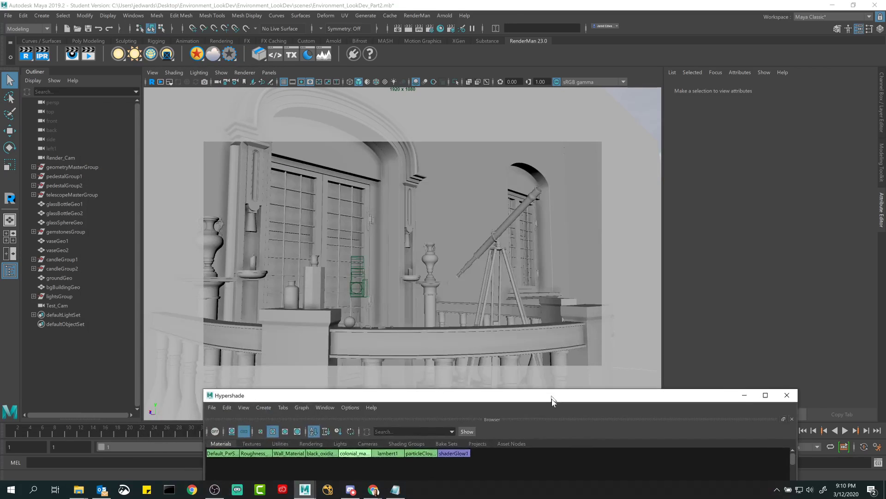
left_click(457, 338)
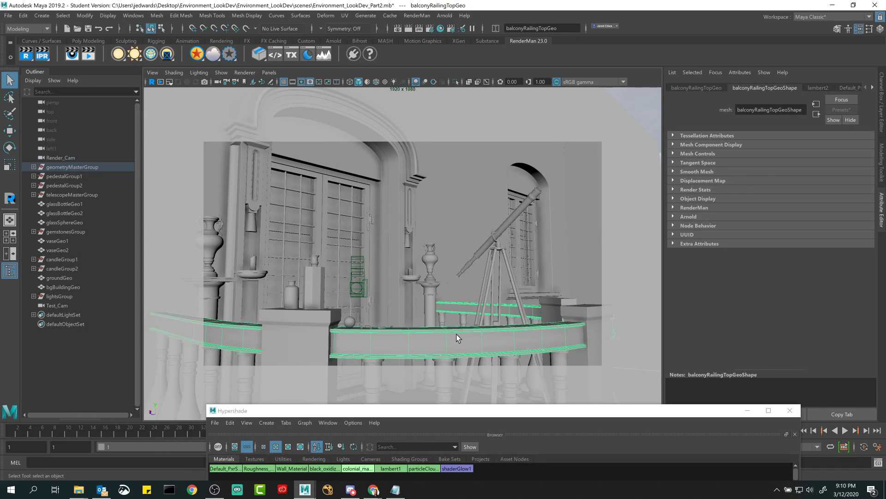
key("Up")
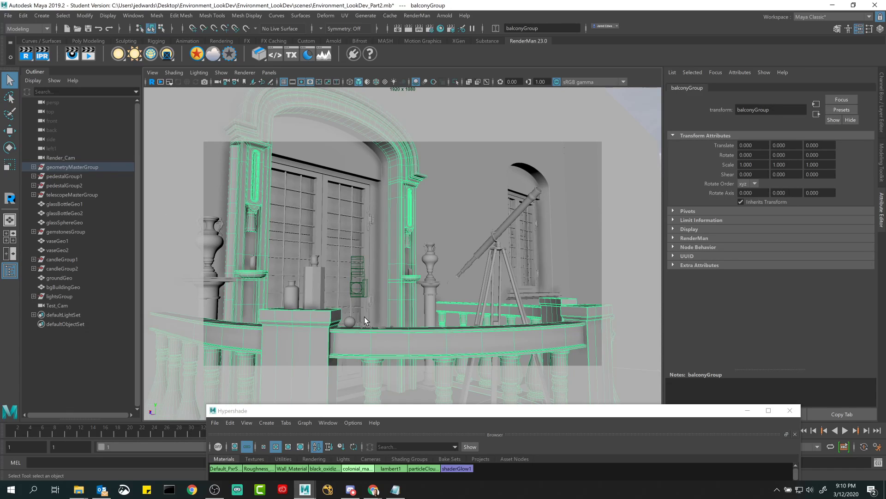
left_click(34, 166)
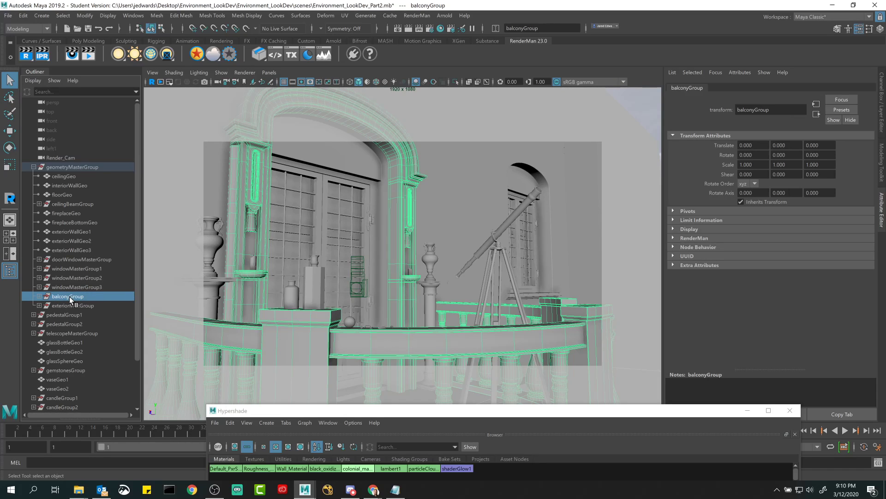
- Create a PxrSurface material for the selected balconyGroup and rename it Balcony_Material
left_click(197, 54)
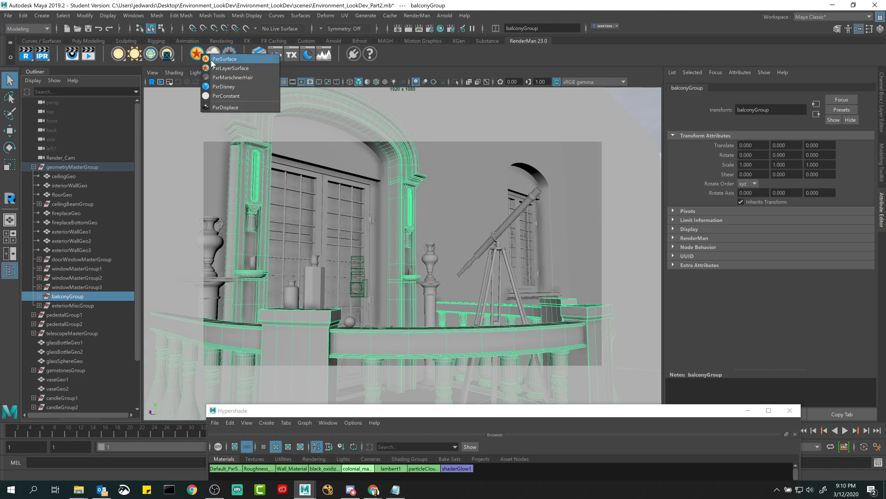
left_click(206, 59)
left_click_drag(391, 418, 324, 112)
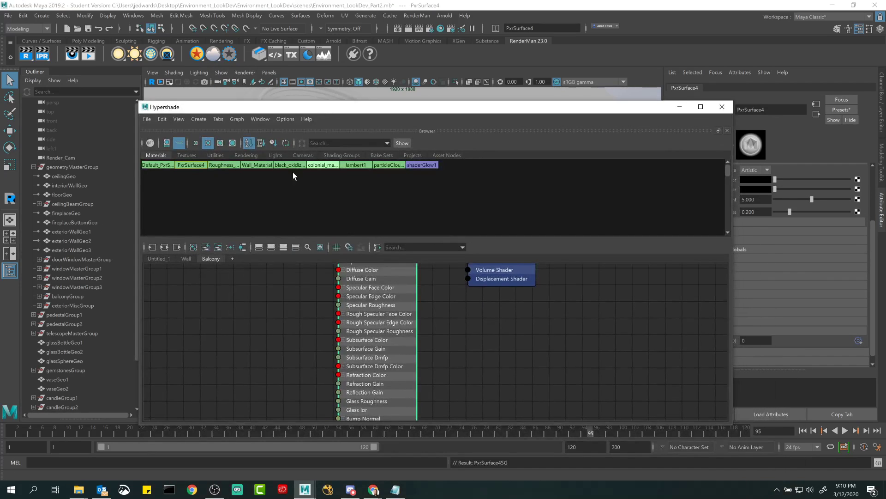
double_click(193, 165)
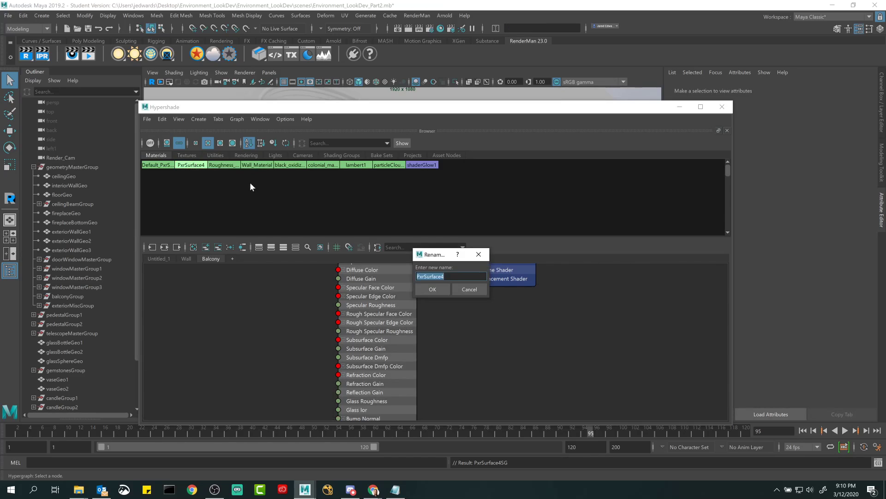
type("Balcony_Material")
key("Return")
- Raise Balcony_Material's Primary Specular Face Color slightly above black and its Edge Color to light grey
middle_click_drag(445, 321, 524, 359, "alt")
left_click(476, 295)
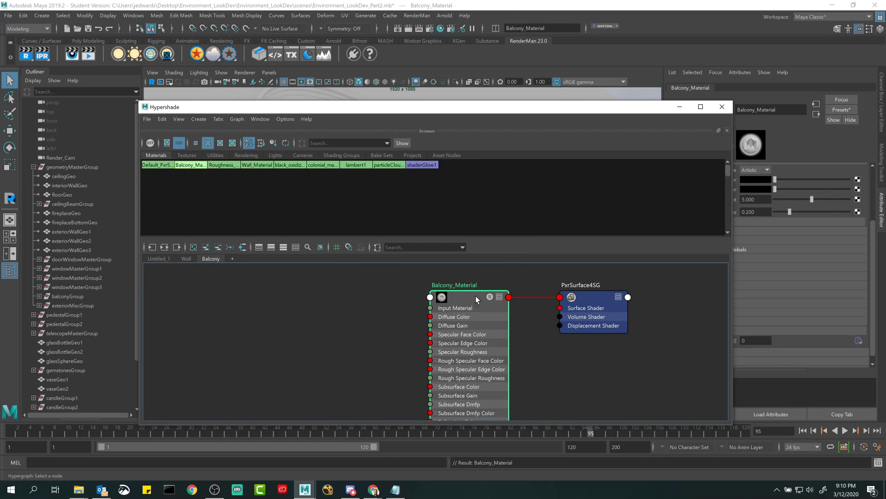
left_click_drag(626, 110, 557, 110)
scroll(775, 217, "up", 2)
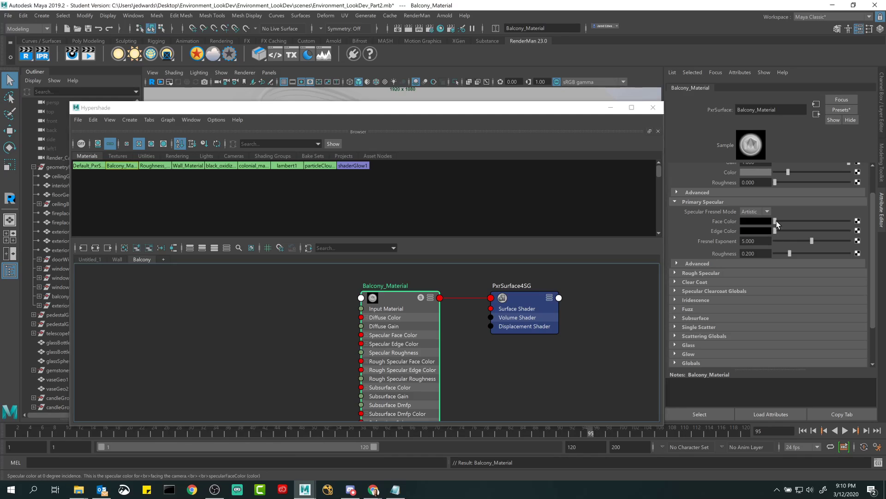
left_click_drag(776, 229, 815, 230)
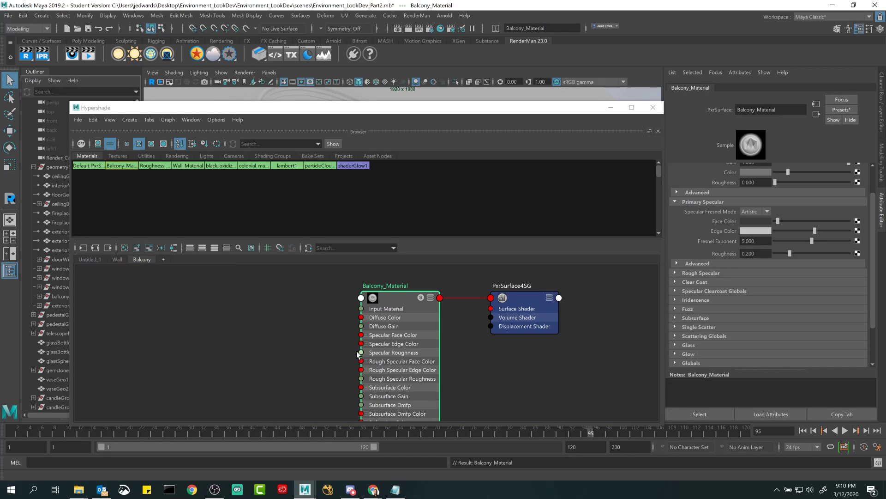
- Add a file texture node to the Balcony graph and place it with its place2dTexture node beside Balcony_Material's inputs
left_click(248, 308)
key("Tab")
type("file")
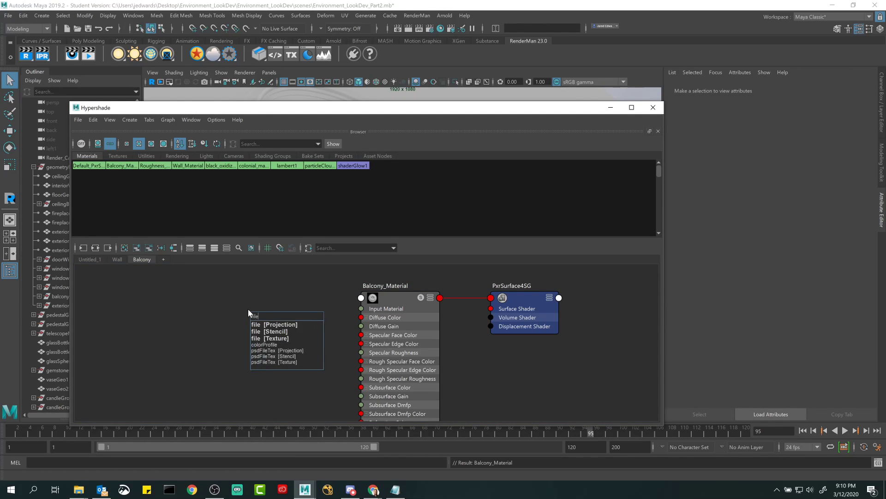
key("Down")
key("Down")
key("Down")
key("Return")
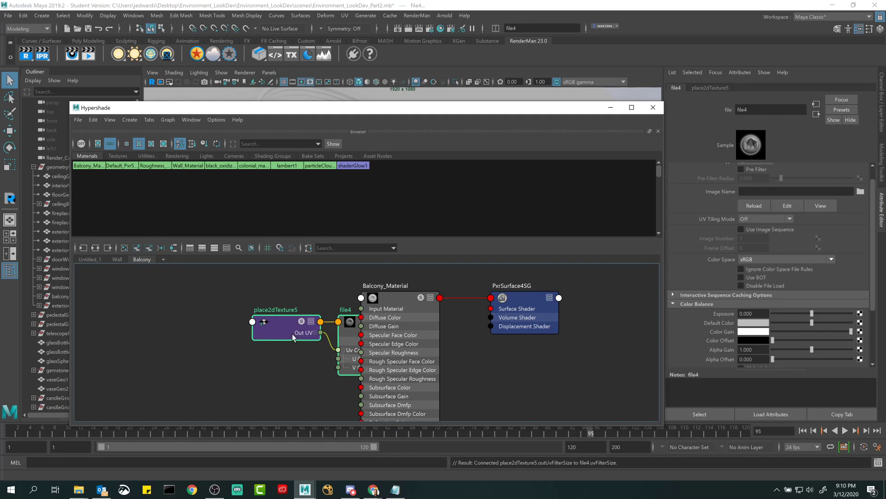
left_click_drag(310, 332, 219, 344)
left_click(242, 327)
left_click(272, 314)
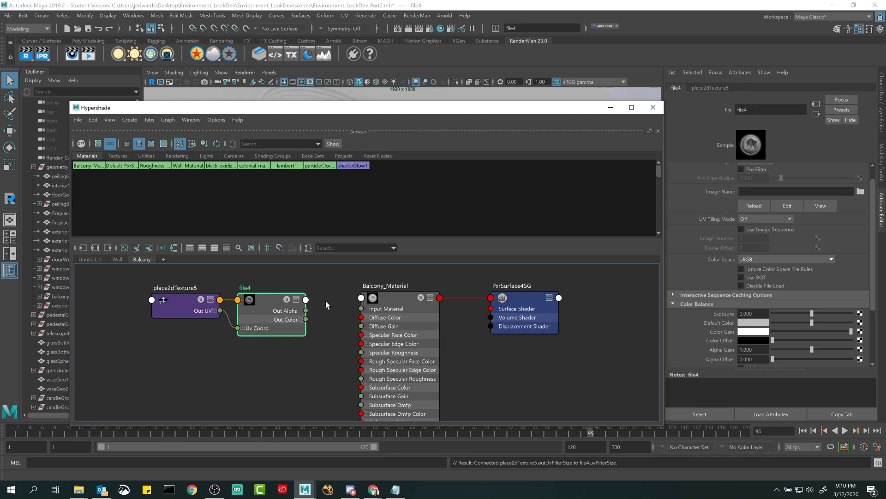
- Load balcony_texture.png from the balcony_textures folder into the file node and connect its color to Balcony_Material's Diffuse Color
left_click(861, 191)
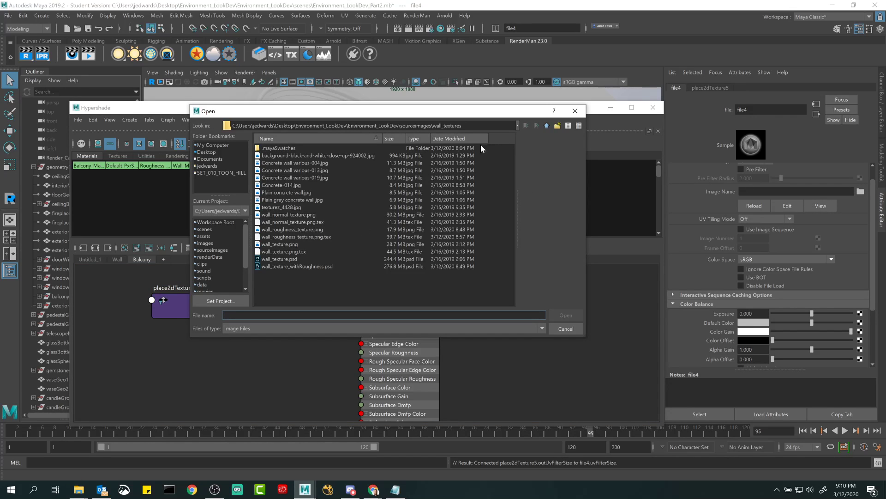
left_click(547, 125)
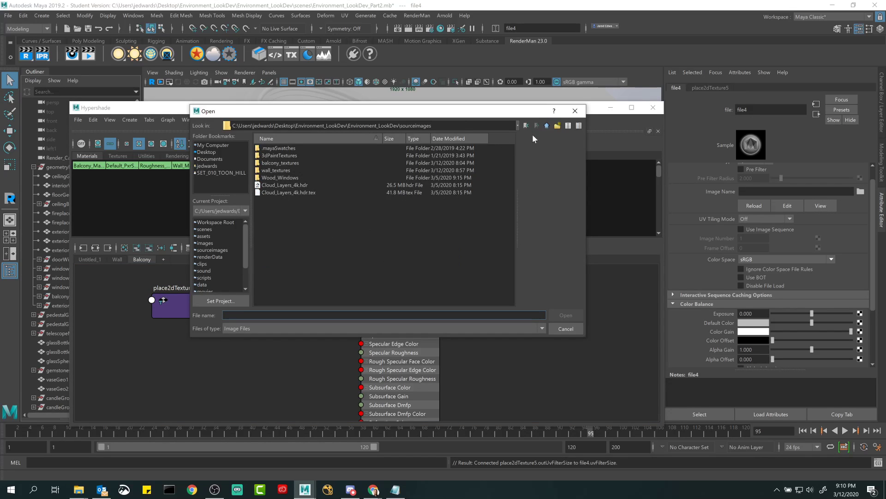
double_click(279, 163)
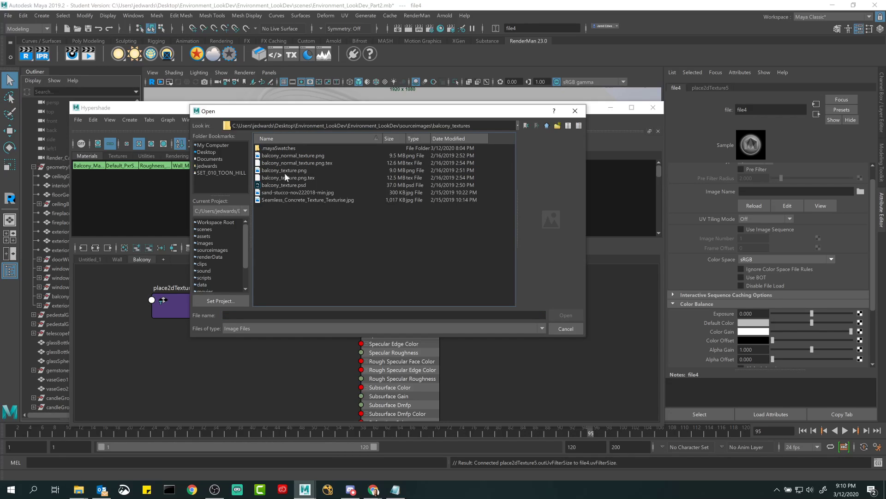
left_click(285, 170)
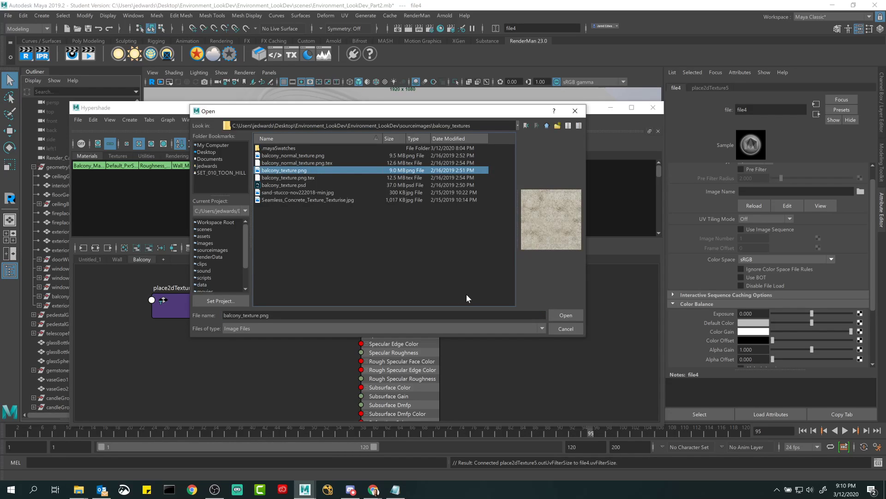
left_click(566, 314)
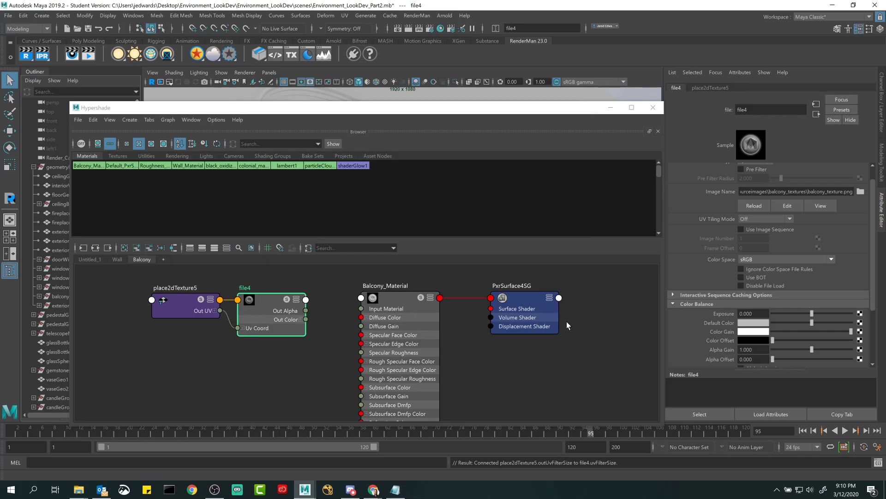
left_click(398, 296)
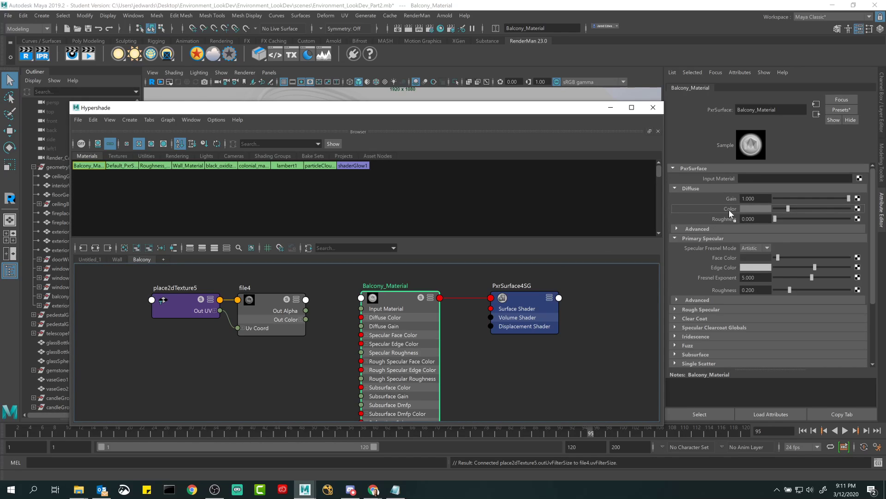
middle_click_drag(730, 213, 729, 211)
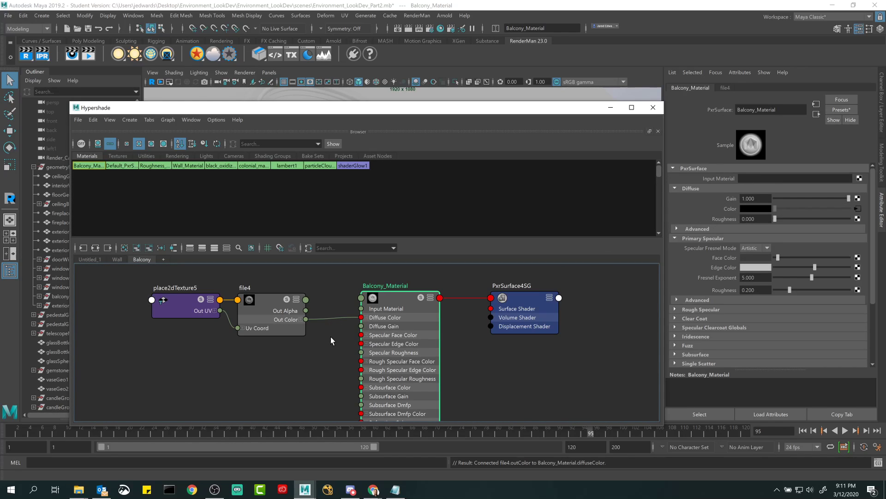
- Add a PxrNormalMap node below the file texture in the Balcony graph
left_click(188, 385)
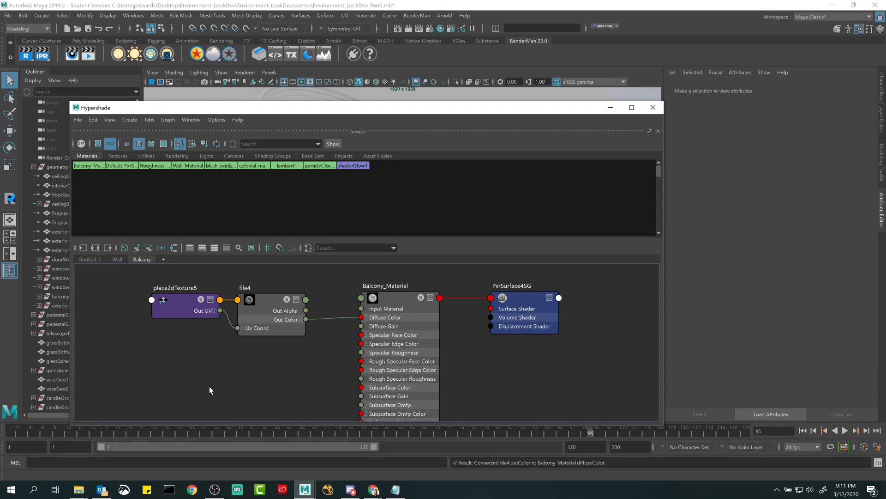
middle_click_drag(264, 351, 278, 287, "alt")
key("Tab")
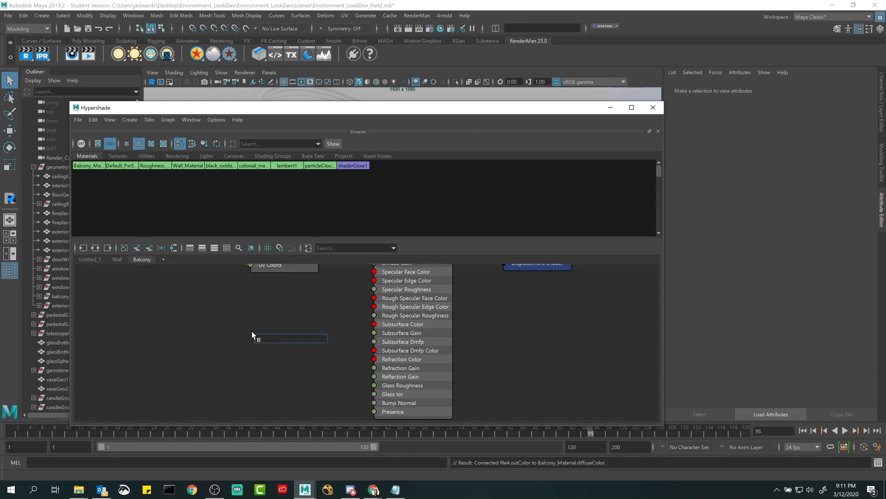
type("pxrnormal")
key("Return")
left_click_drag(281, 342, 270, 342)
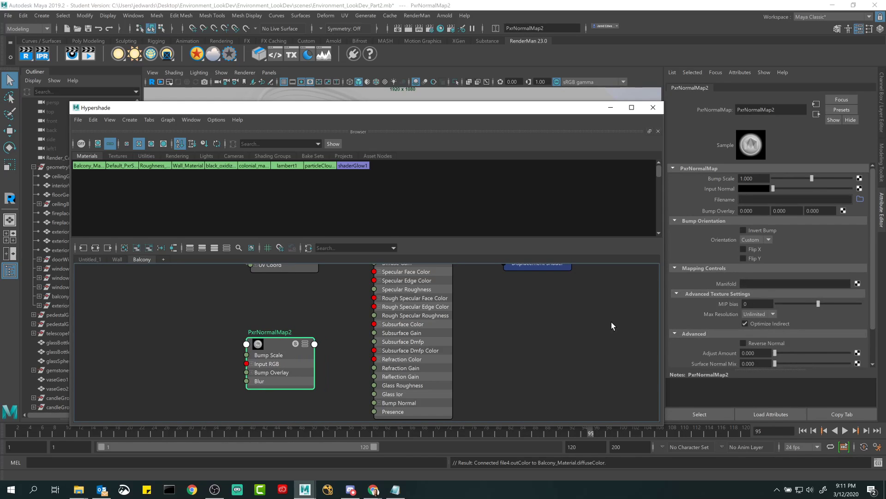
- Load balcony_normal_texture.png from the balcony_textures folder into the new PxrNormalMap node
left_click(860, 199)
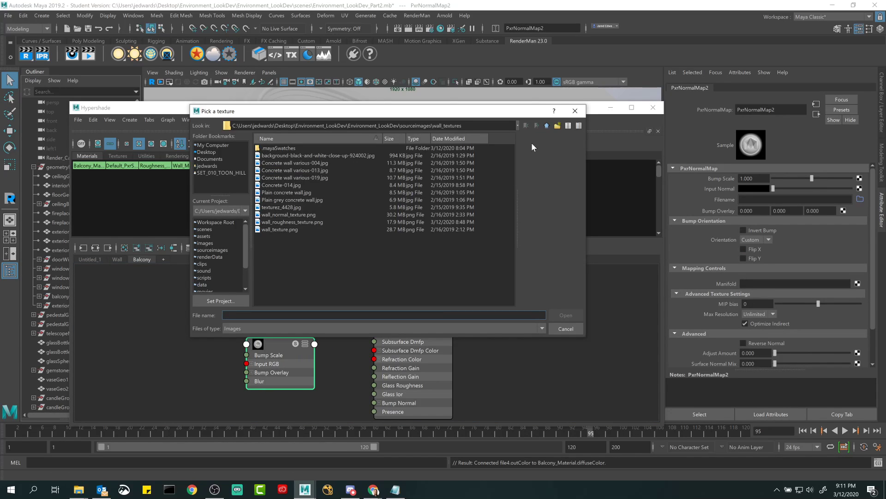
left_click(545, 126)
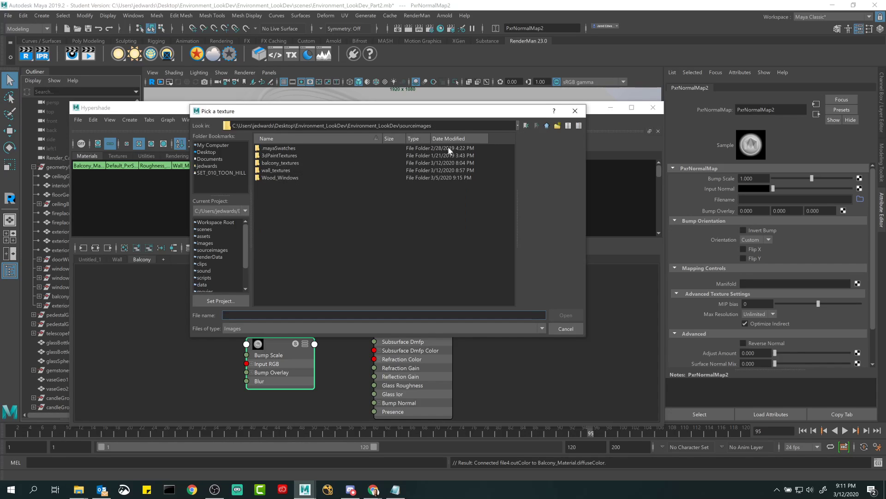
double_click(278, 163)
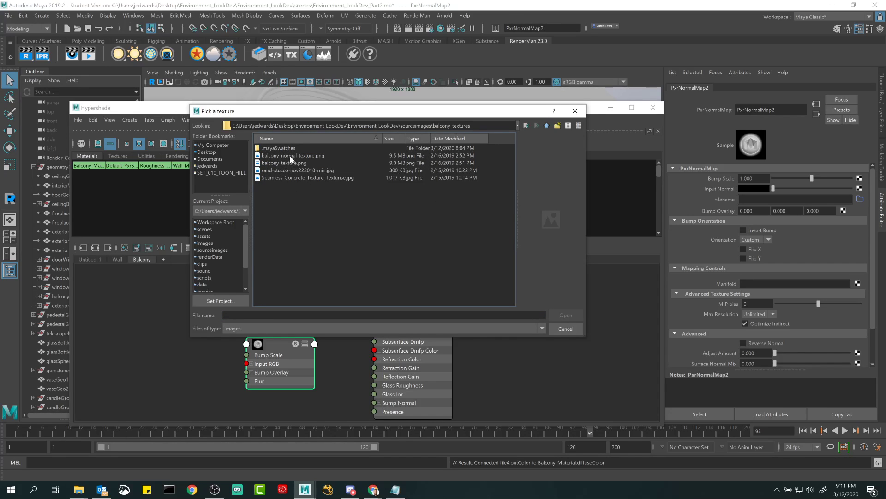
left_click(290, 155)
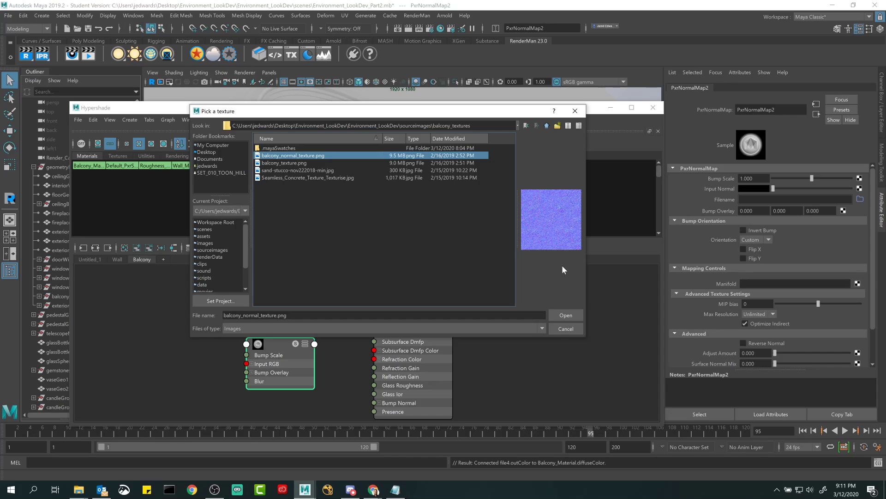
left_click(565, 315)
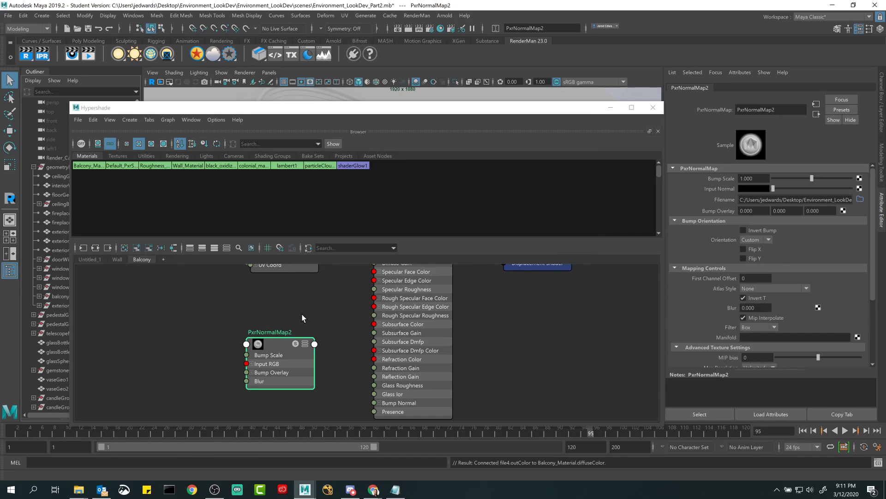
- Show Balcony_Material's attributes from the Balcony graph and expand its Globals section
left_click(272, 348)
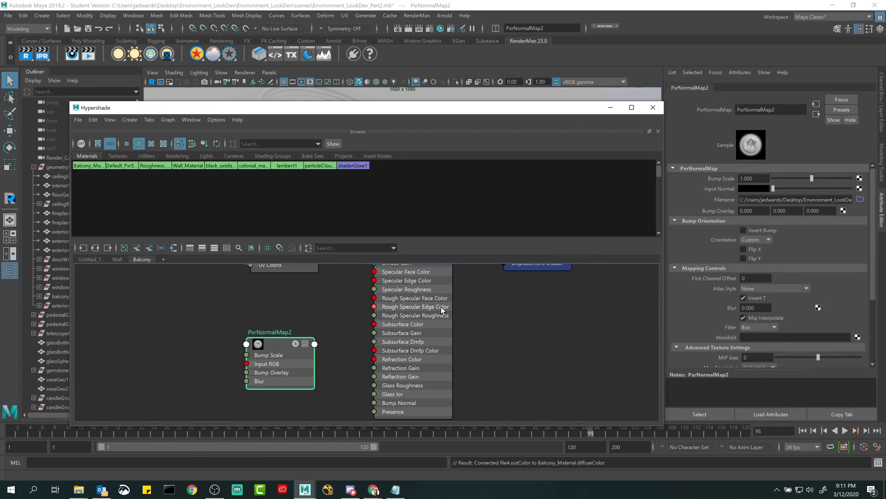
middle_click_drag(440, 287, 441, 323, "alt")
left_click(420, 268)
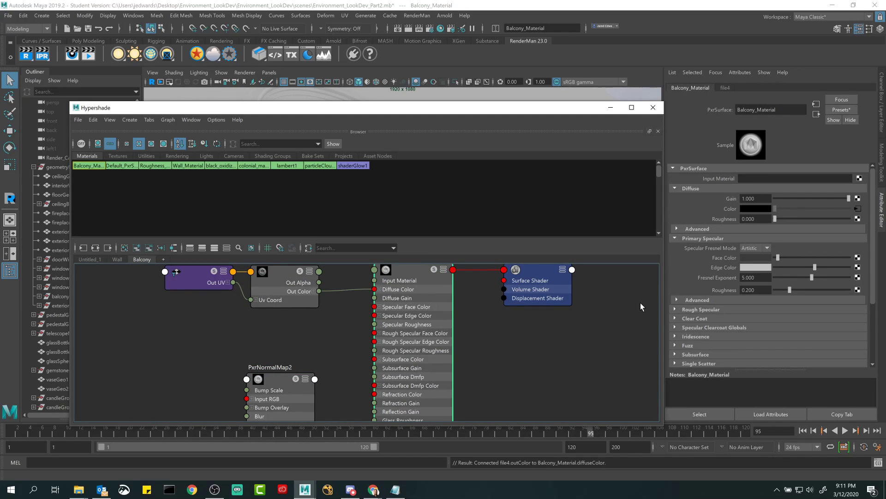
middle_click_drag(324, 377, 323, 360, "alt")
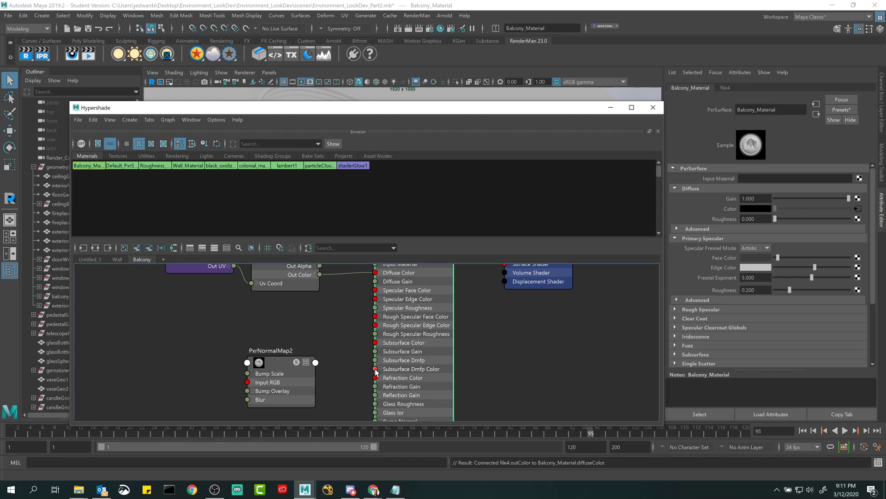
scroll(352, 355, "down", 2)
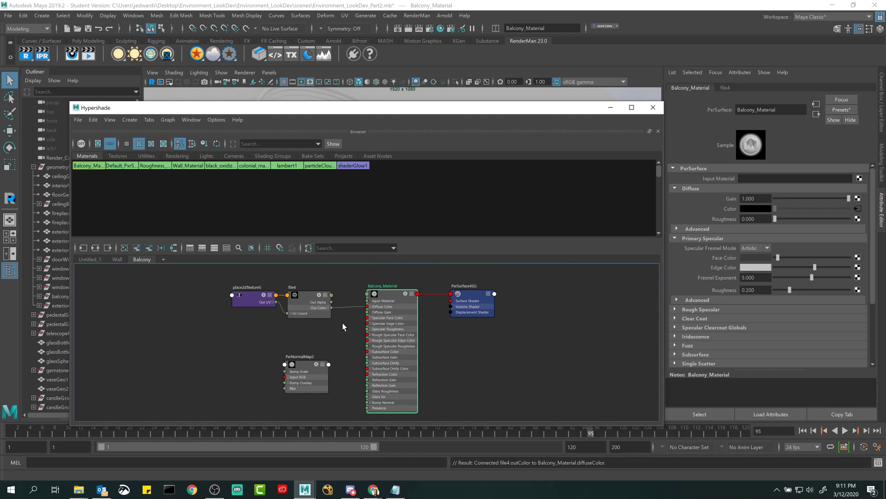
scroll(695, 291, "down", 5)
left_click(699, 312)
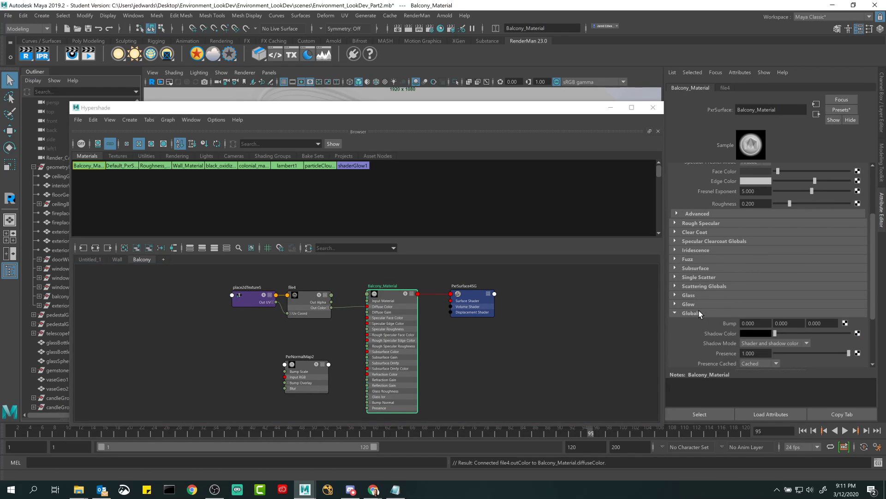
scroll(711, 306, "down", 3)
- Connect the PxrNormalMap2 node to the Bump attribute of Balcony_Material
middle_click_drag(459, 322, 464, 283, "alt")
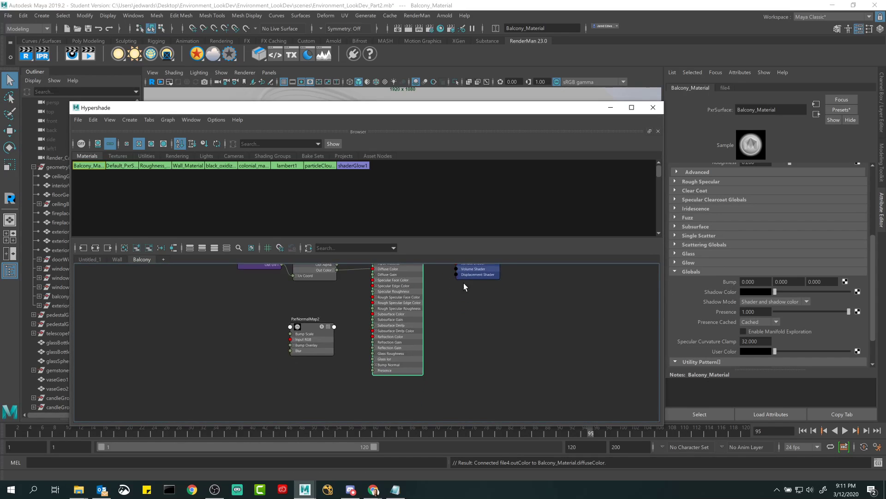
scroll(464, 283, "up", 6)
middle_click_drag(491, 334, 663, 289, "alt")
scroll(513, 341, "down", 1)
middle_click_drag(482, 331, 491, 307, "alt")
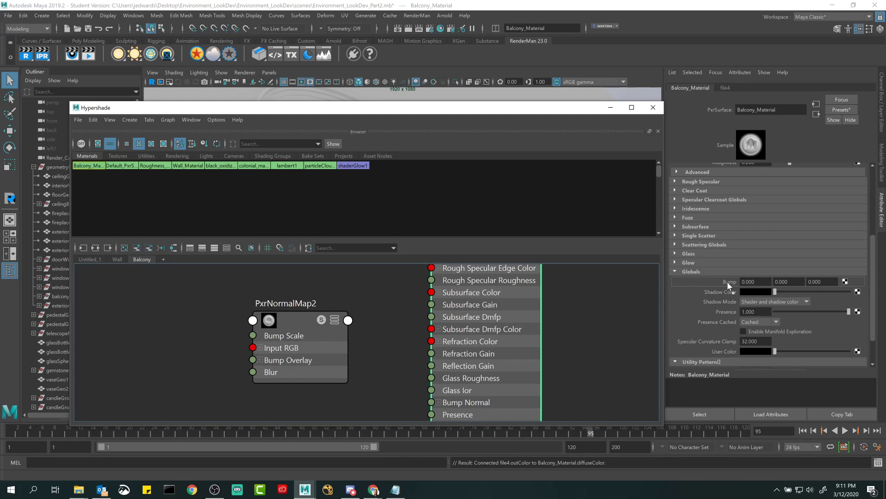
middle_click_drag(729, 285, 727, 283)
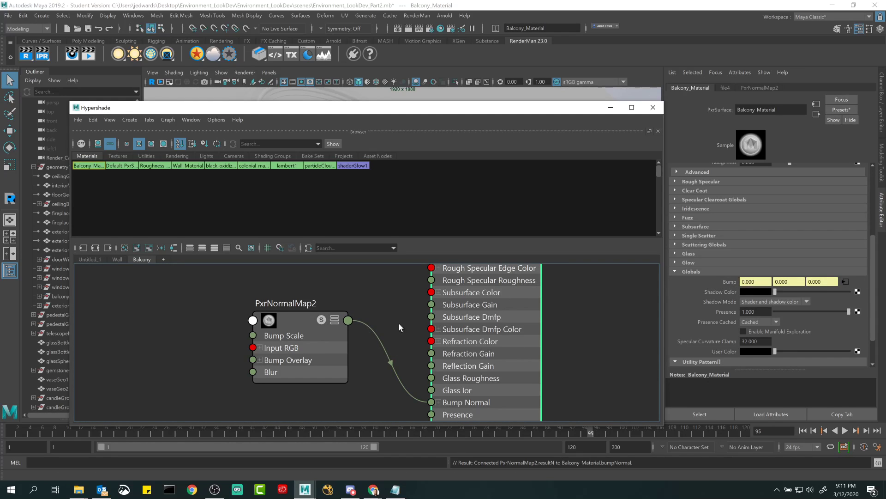
right_click_drag(398, 323, 377, 298, "alt")
middle_click_drag(377, 298, 362, 328, "alt")
right_click_drag(362, 329, 378, 344, "alt")
left_click(471, 331)
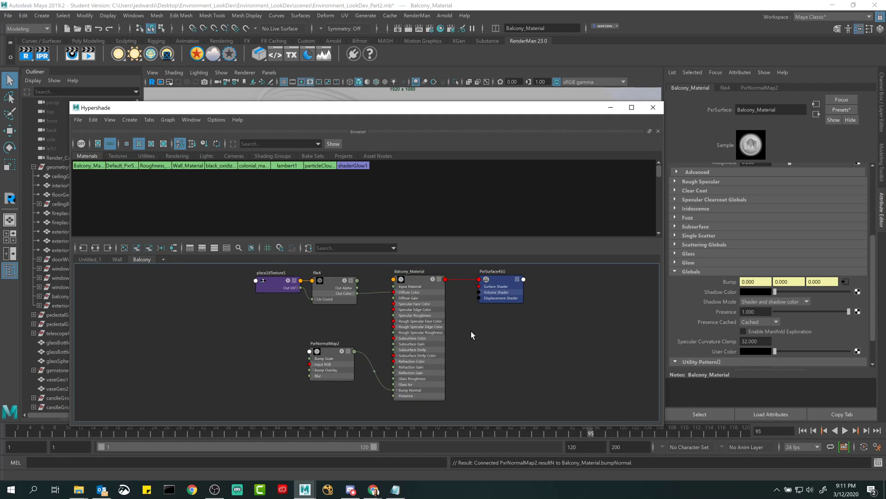
- Minimize the Hypershade and start a live RenderMan render in the Render_Cam viewport
left_click(343, 350)
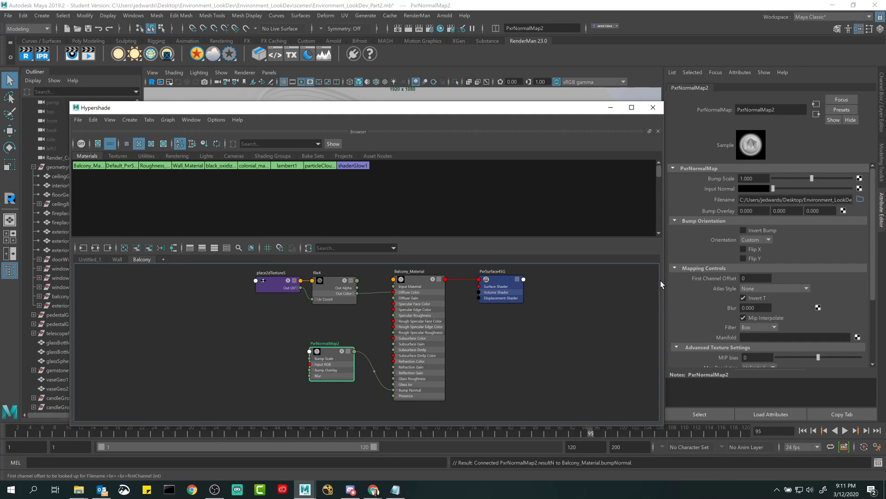
left_click(611, 108)
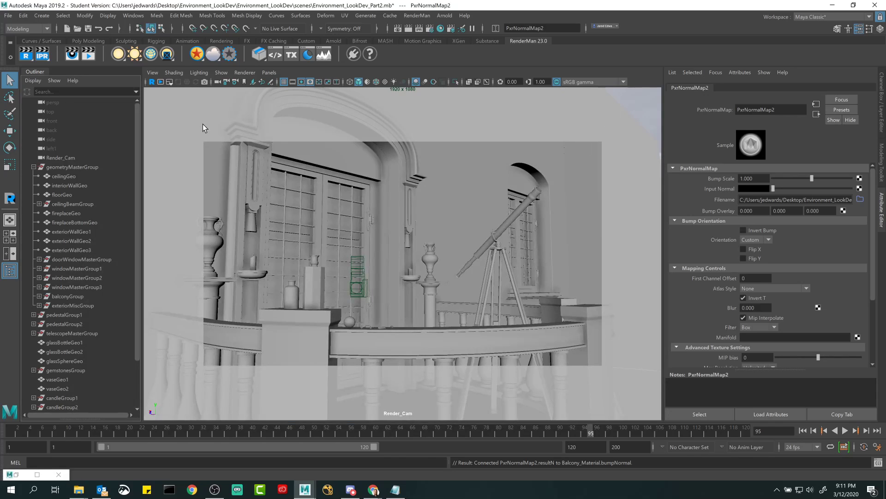
left_click(152, 82)
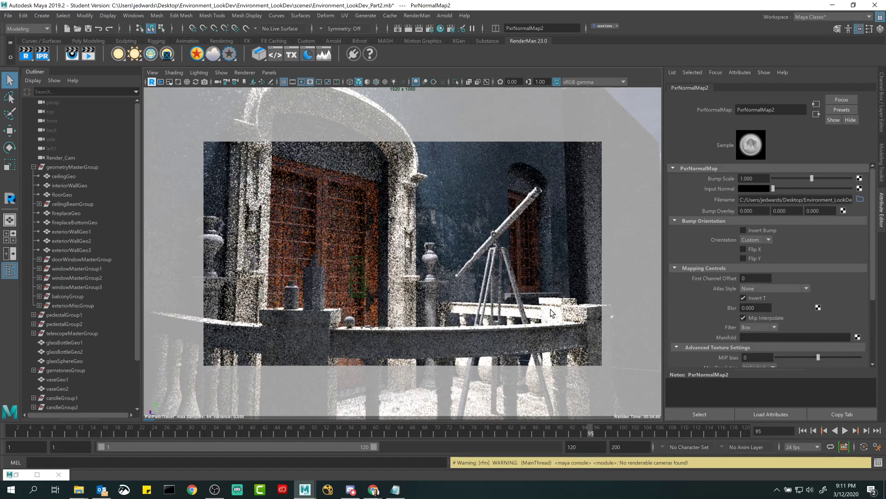
- Select the square balcony railing block and lower its Balcony_Material Diffuse Gain to 0.850
left_click(550, 309)
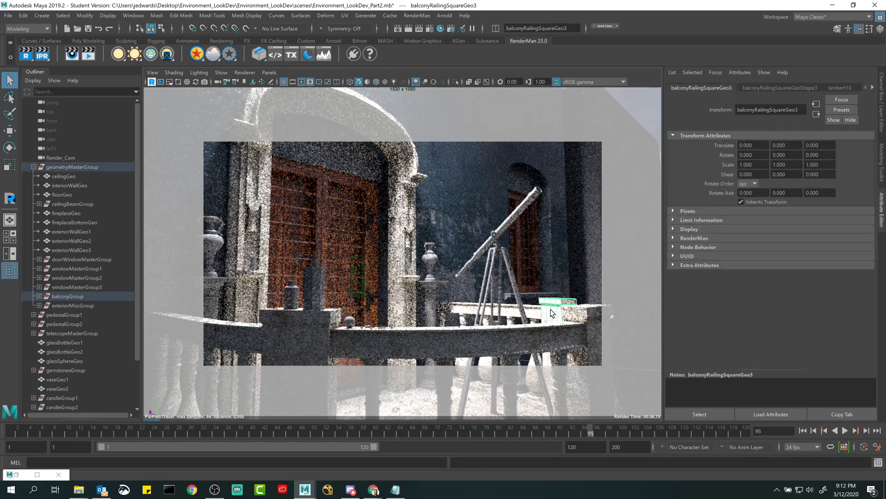
left_click(873, 89)
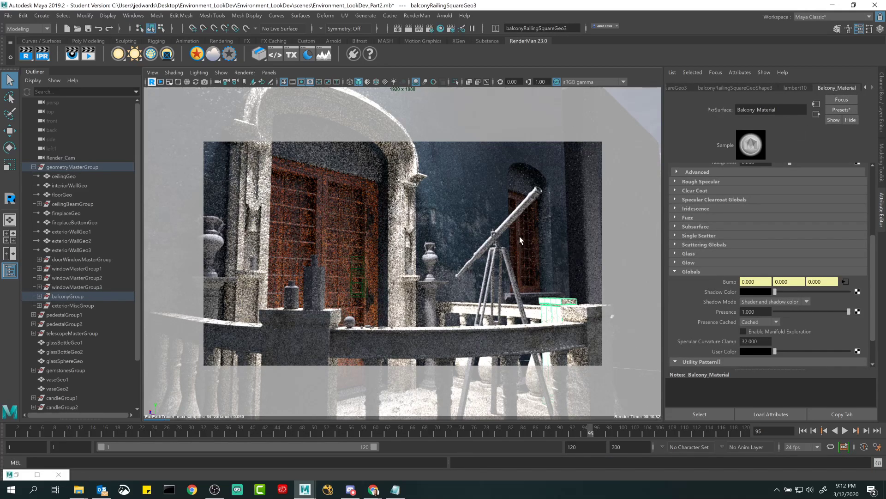
scroll(757, 272, "up", 6)
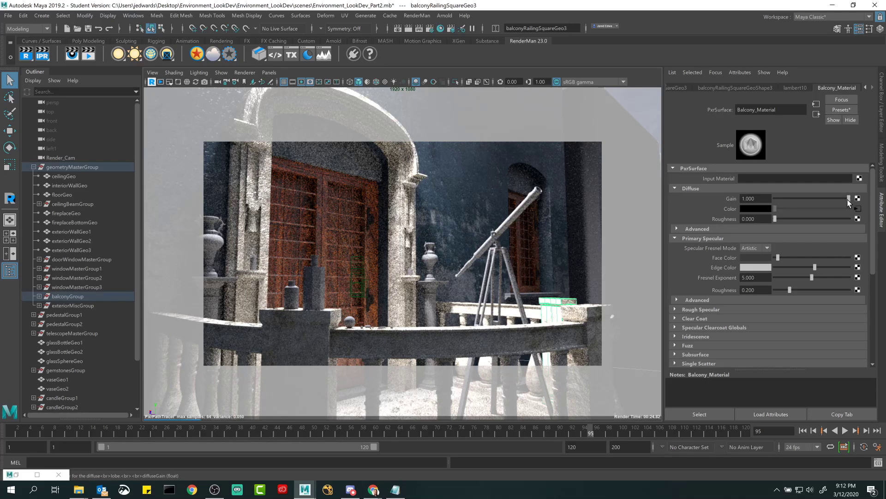
left_click_drag(847, 200, 839, 199)
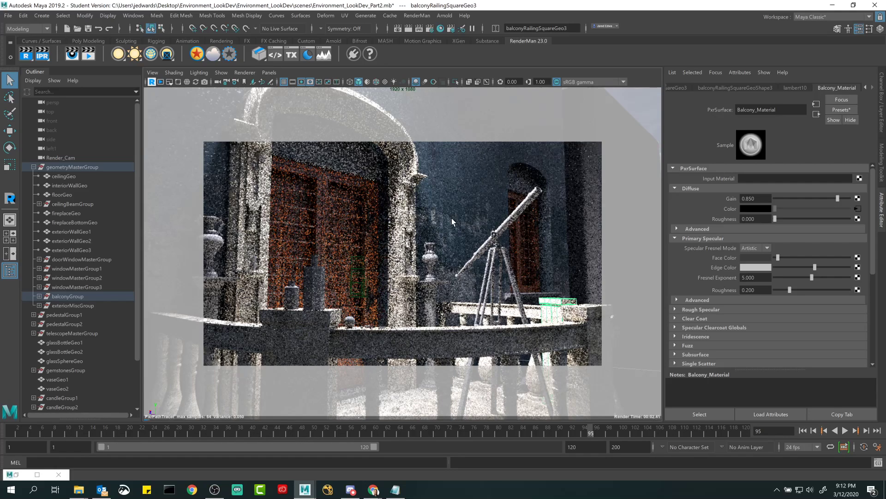
left_click(553, 305)
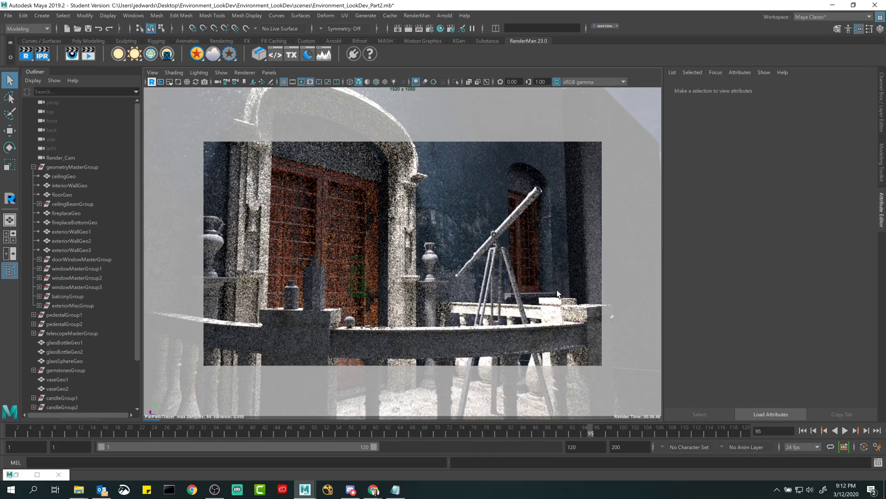
left_click(547, 312)
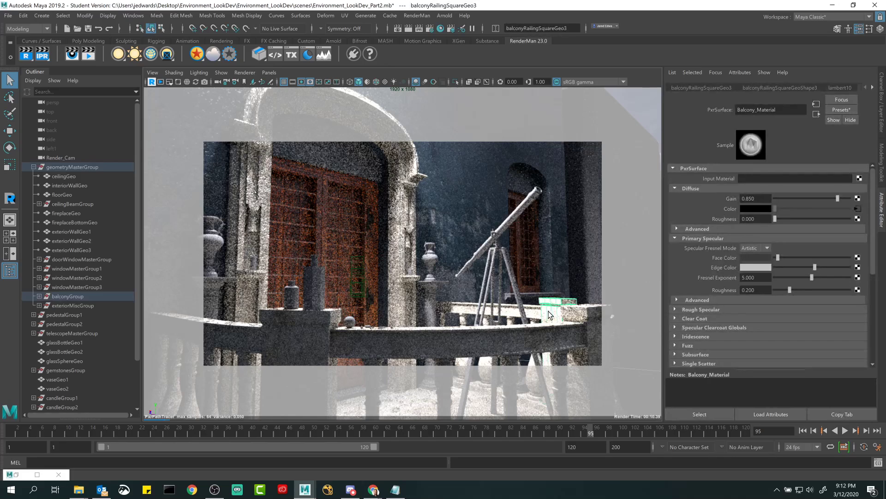
key("ctrl+z")
left_click(549, 314)
key("ctrl+z")
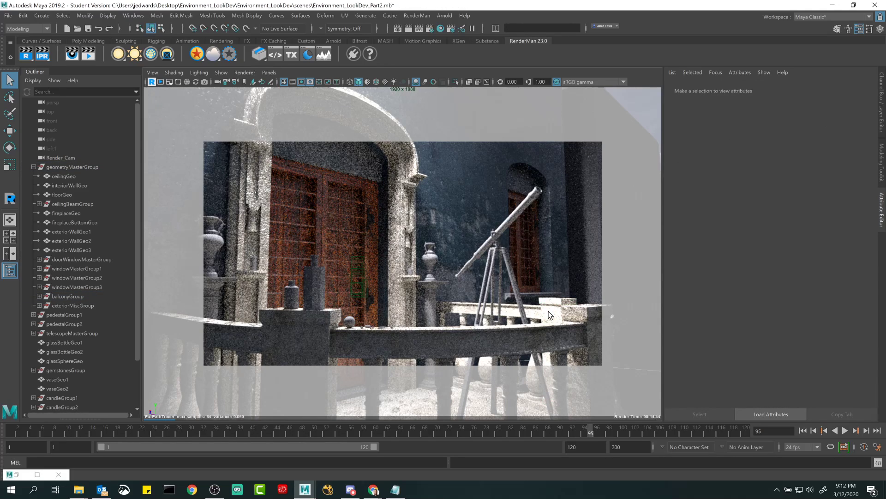
left_click(549, 315)
- Restore the Hypershade, select PxrNormalMap2, uncover the viewport, and draw a RenderMan crop region around the column beside the large door
double_click(15, 474)
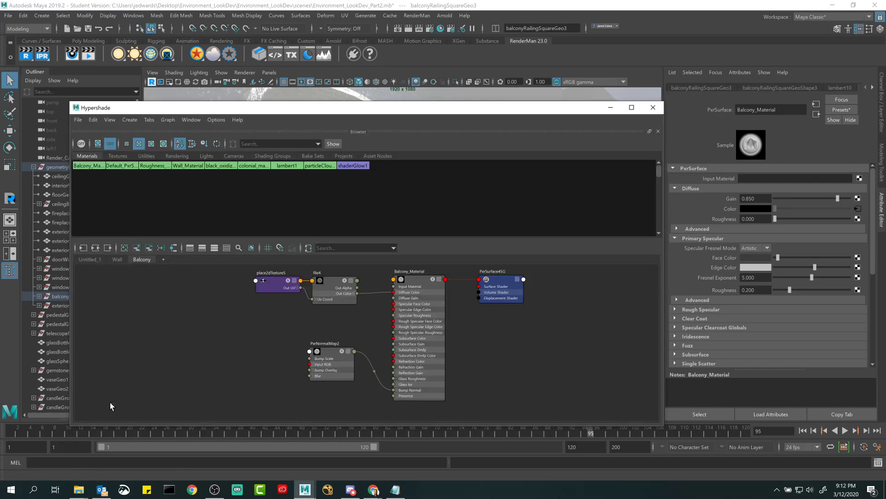
left_click(322, 353)
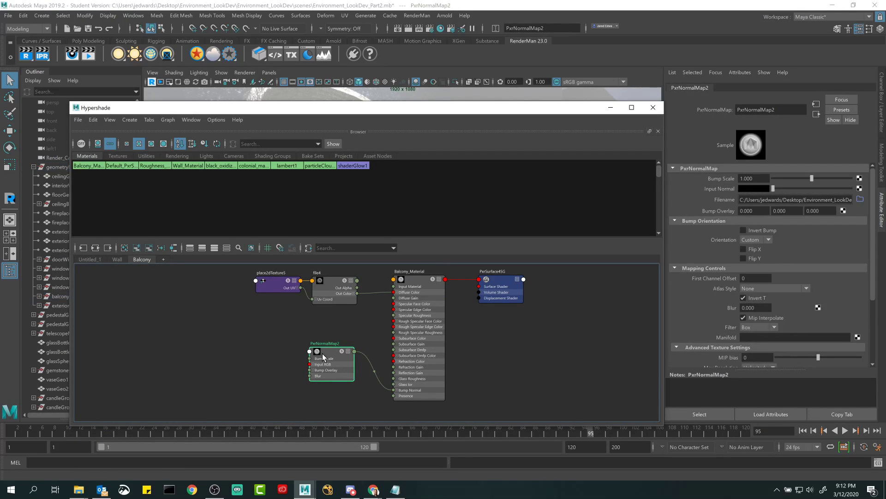
left_click_drag(540, 113, 585, 395)
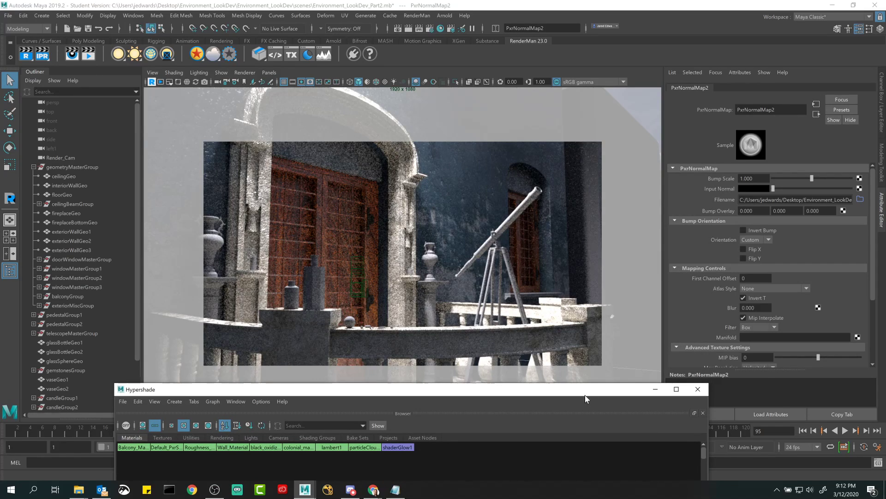
left_click(178, 81)
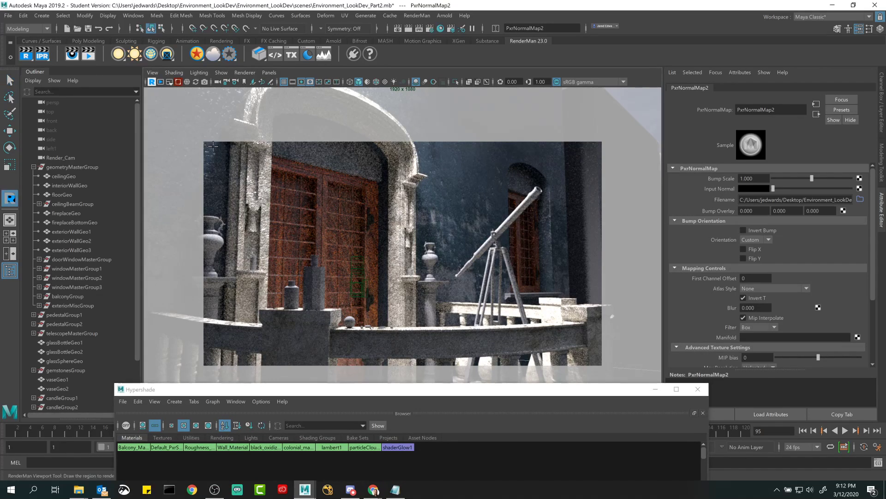
mouse_move(202, 126)
left_mouse_down()
mouse_move(287, 344)
mouse_move(287, 334)
left_mouse_up()
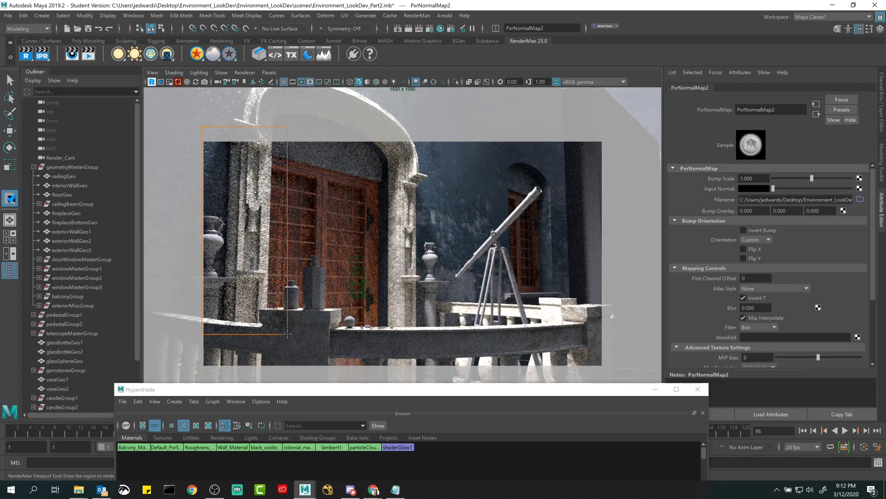
left_click(179, 83)
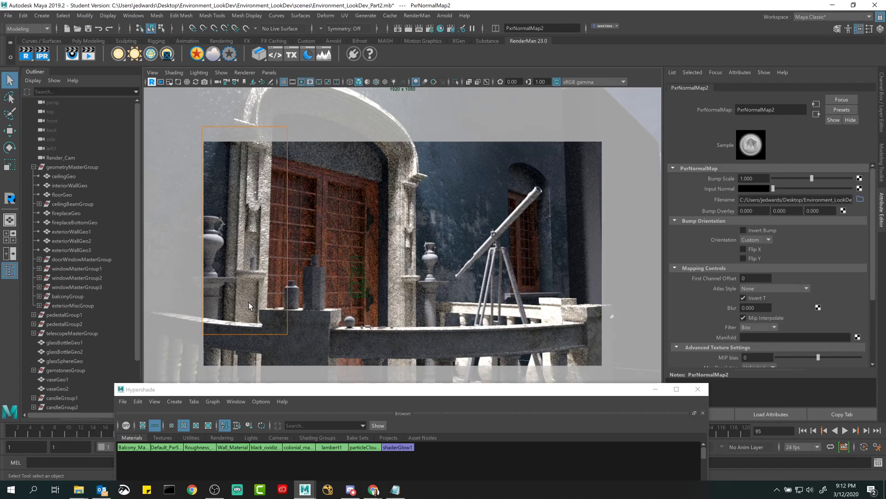
- Select Balcony_Material in the graph and raise its Primary Specular Roughness to 0.603
left_click(386, 395)
left_click_drag(385, 392, 376, 221)
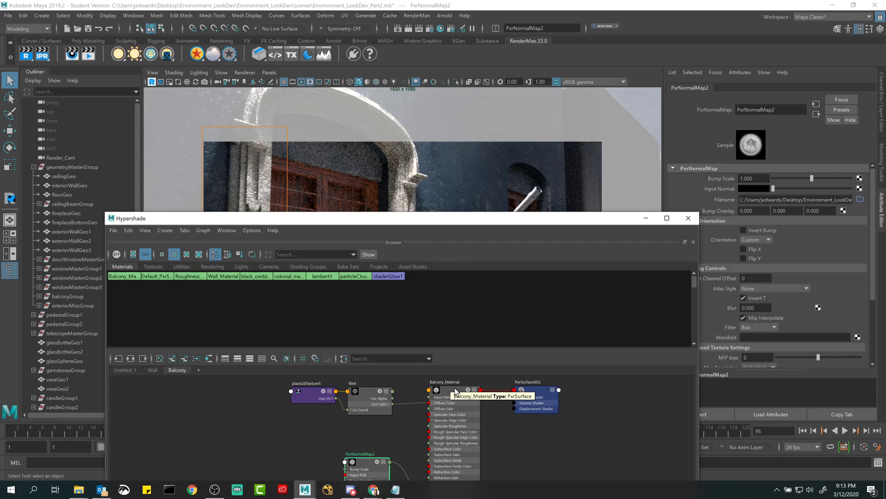
left_click(451, 391)
left_click_drag(532, 224, 531, 416)
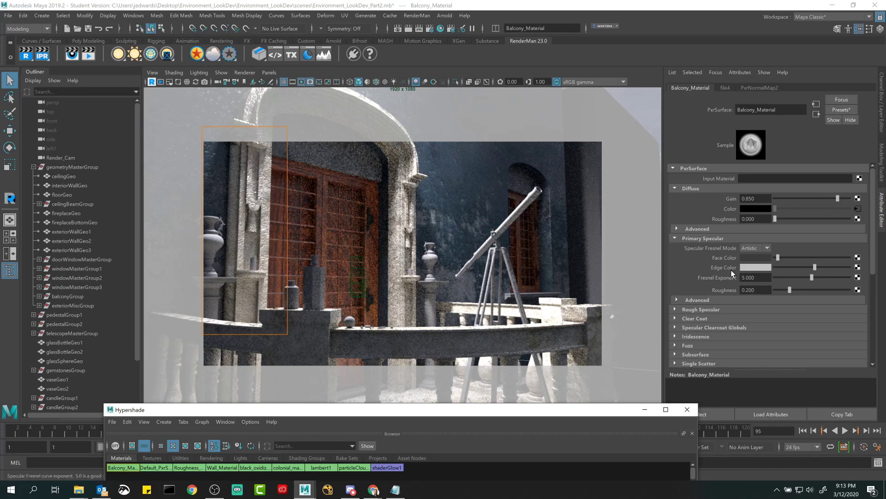
left_click_drag(789, 289, 816, 294)
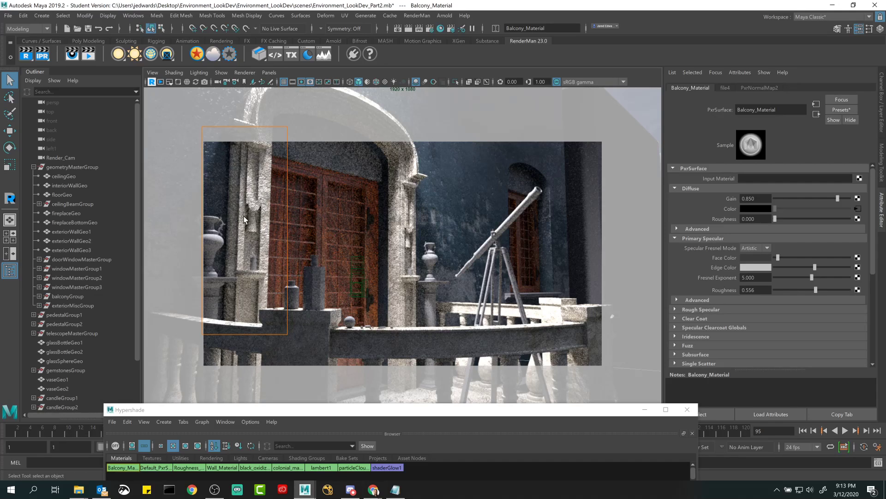
left_click(819, 290)
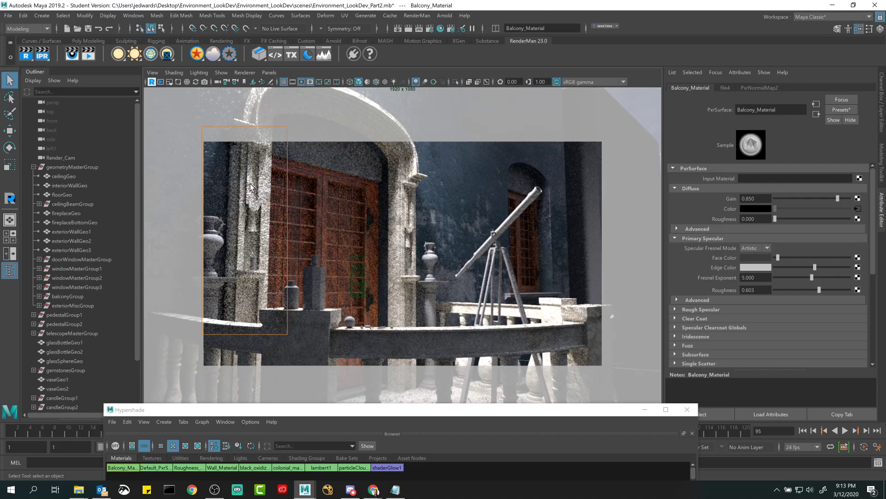
- Lower PxrNormalMap2's Bump Scale, trying 0.5 and 0.35 before settling on 0.2, and restart the viewport render
left_click_drag(476, 409, 450, 405)
left_click(356, 385)
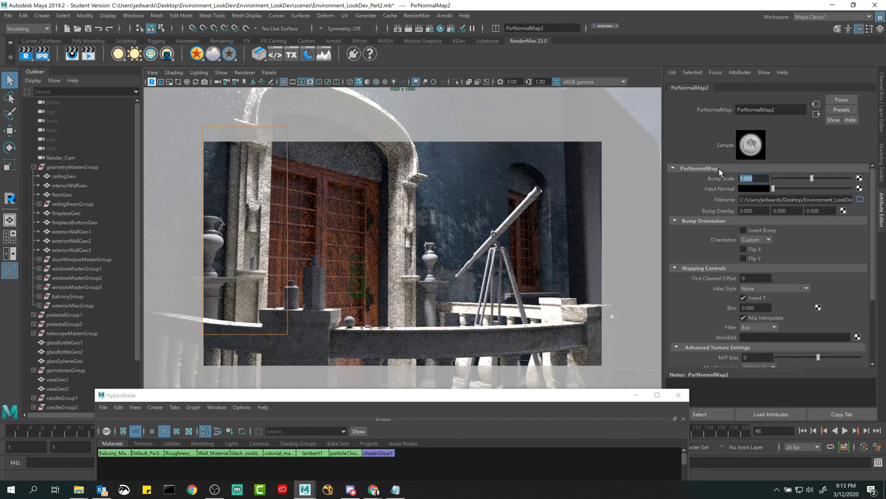
type("0.5")
key("Return")
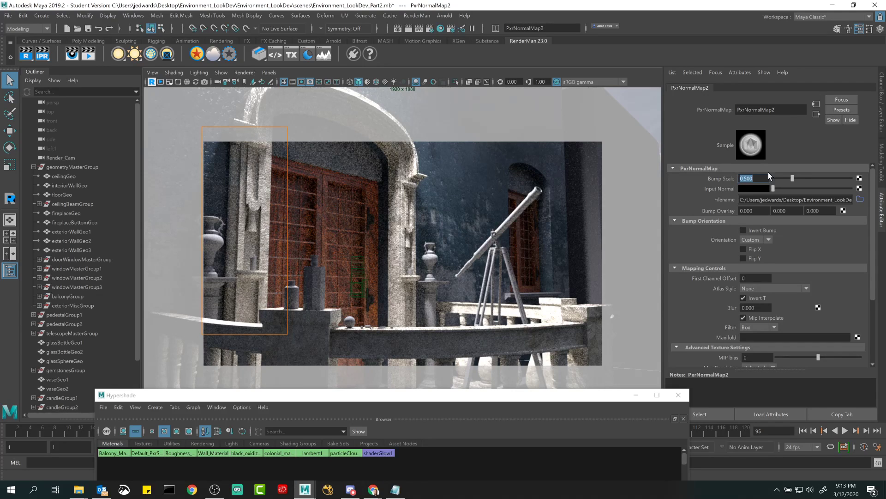
type(".35")
key("Return")
type("0.2")
key("Return")
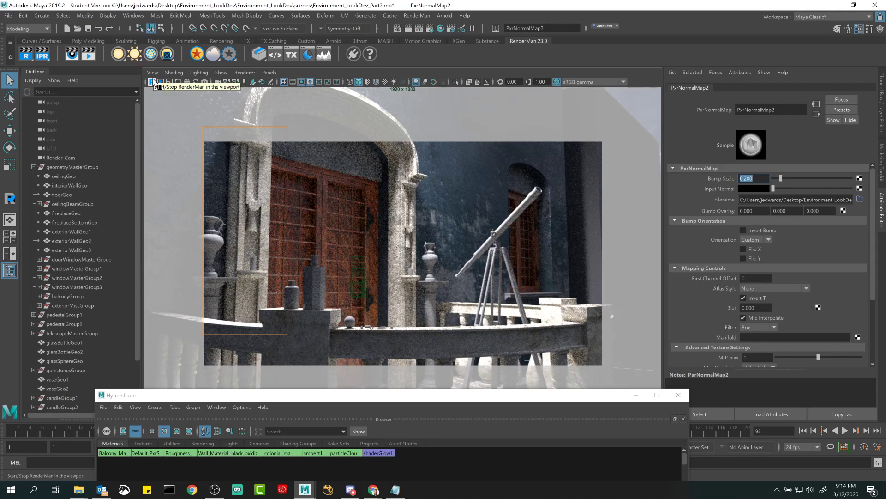
left_click(152, 83)
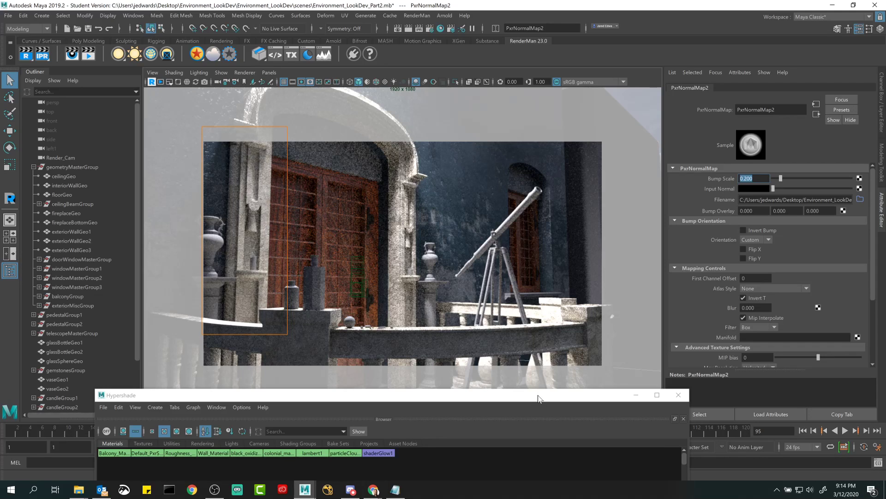
- Bring the Hypershade back into view, switch to Chrome, and review the "2.3 Applying Texture Files to Materials: Activity" instructions
left_click_drag(539, 399, 575, 80)
mouse_move(373, 489)
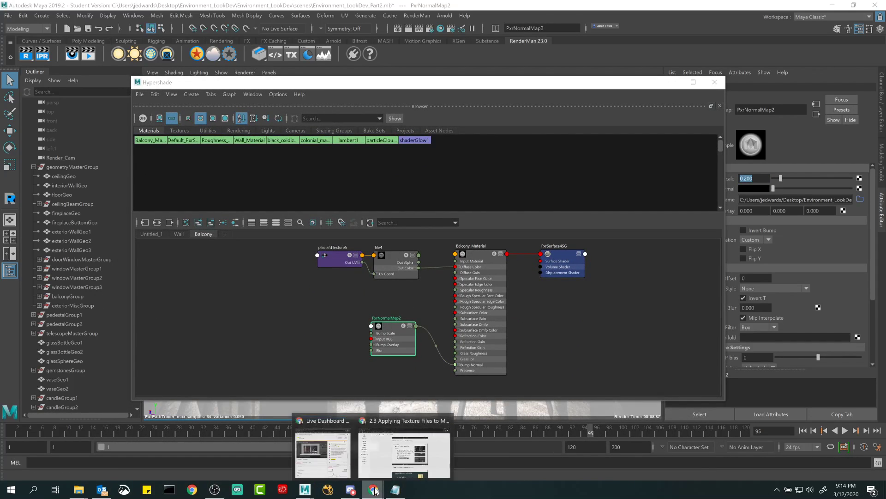
left_click(387, 459)
scroll(267, 311, "up", 10)
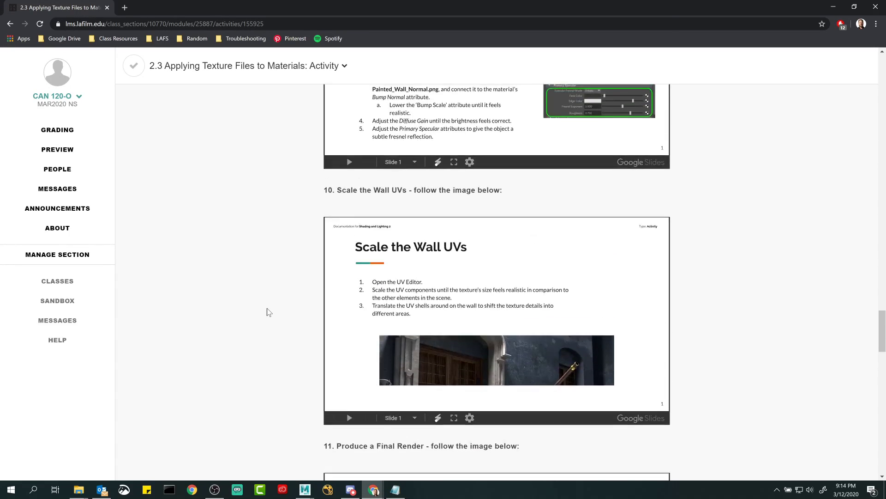
- Review the "Create the Balcony Paint Material" instructions and show the "Adjust the Balcony Paint Material's Color" slide full screen
scroll(267, 311, "up", 7)
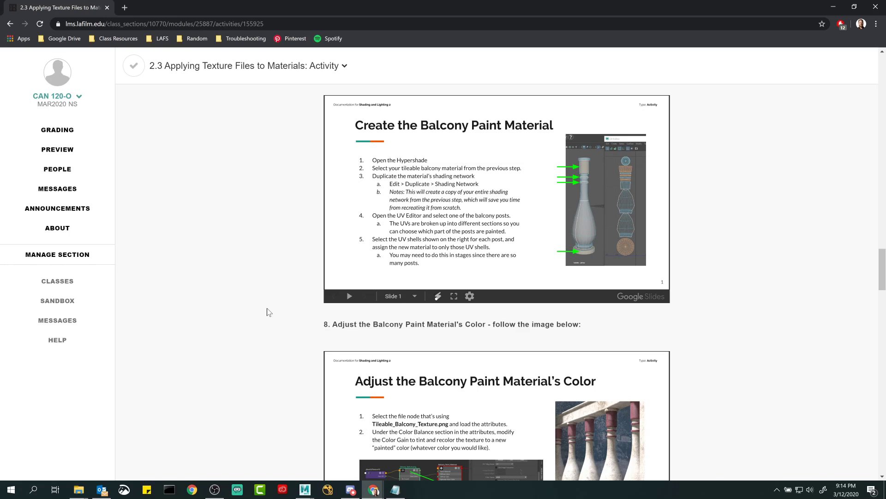
scroll(268, 312, "down", 3)
left_click(454, 406)
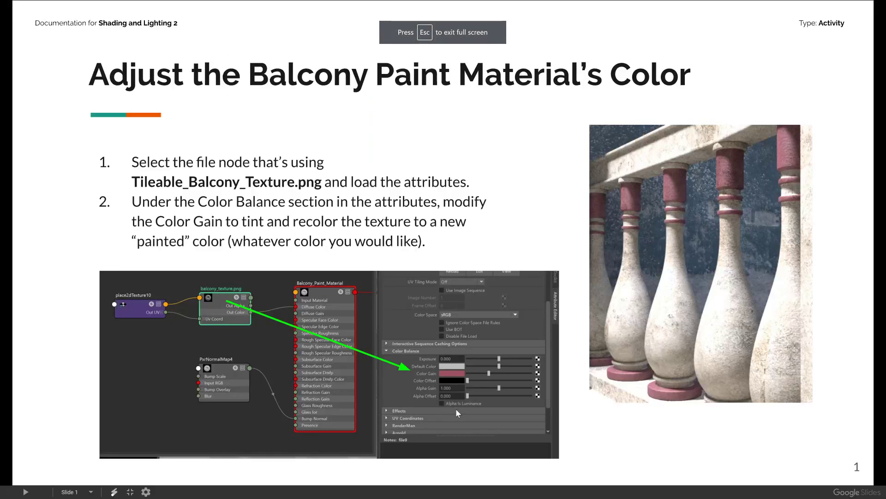
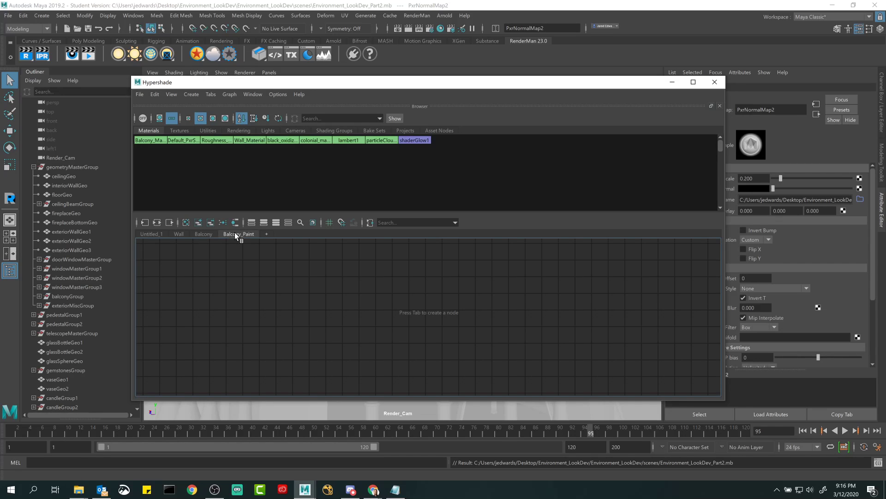
- Select Balcony_Material from its Balcony graph and inspect the Balcony_Paint graph tab
left_click(208, 234)
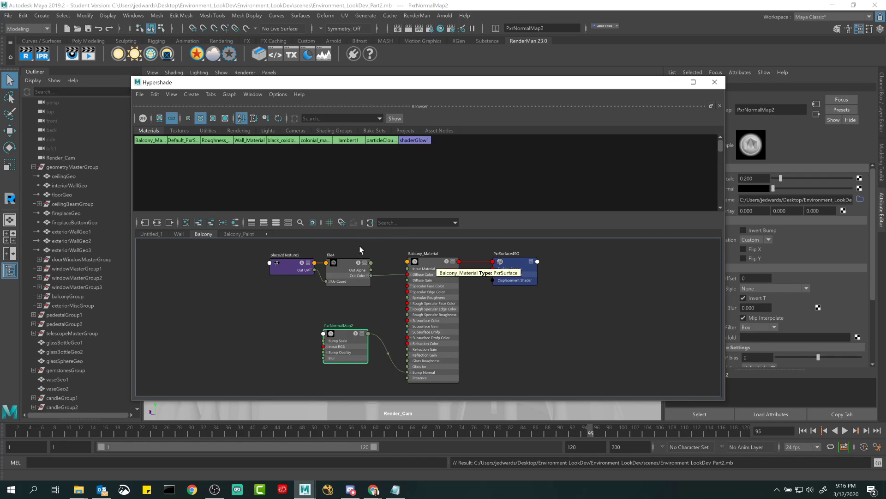
left_click(433, 263)
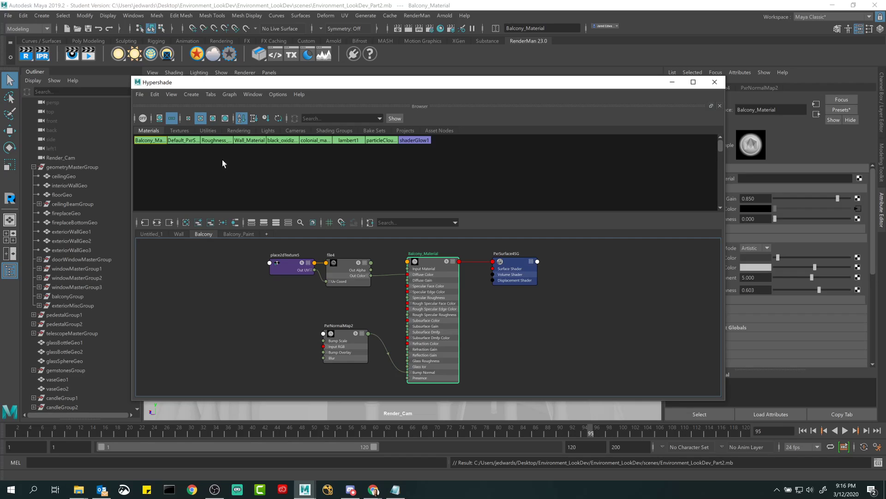
left_click(156, 139)
left_click(160, 154)
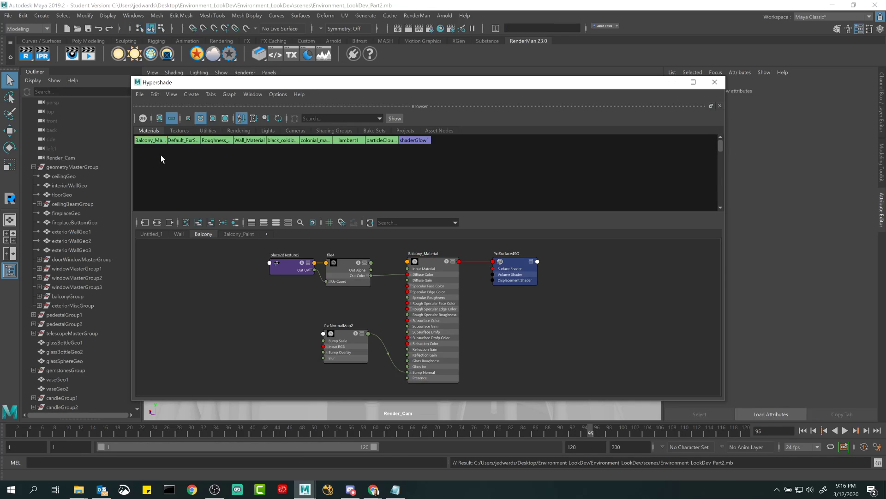
left_click(154, 140)
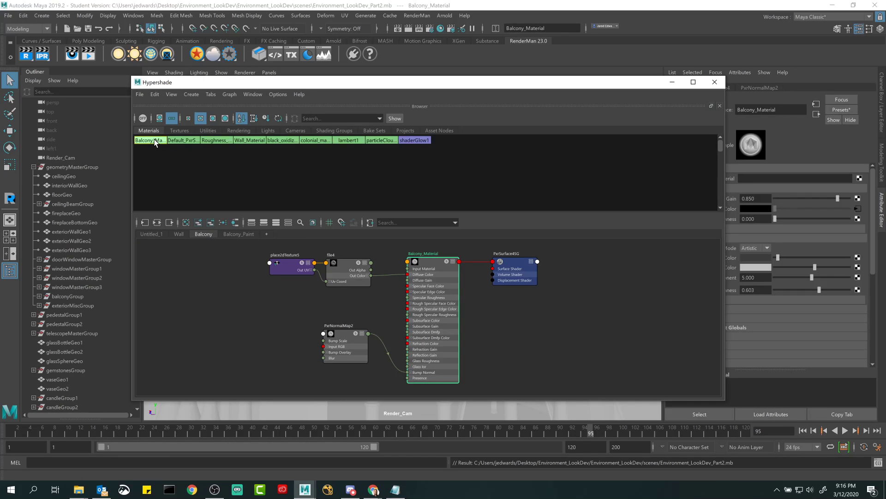
left_click(237, 234)
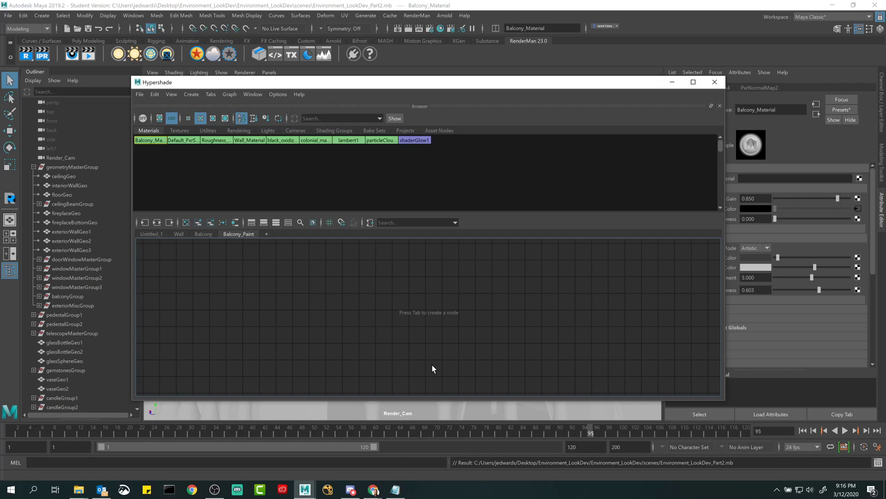
- Return to the Balcony graph, enlarge the Hypershade window, and frame the whole shading network
left_click(157, 95)
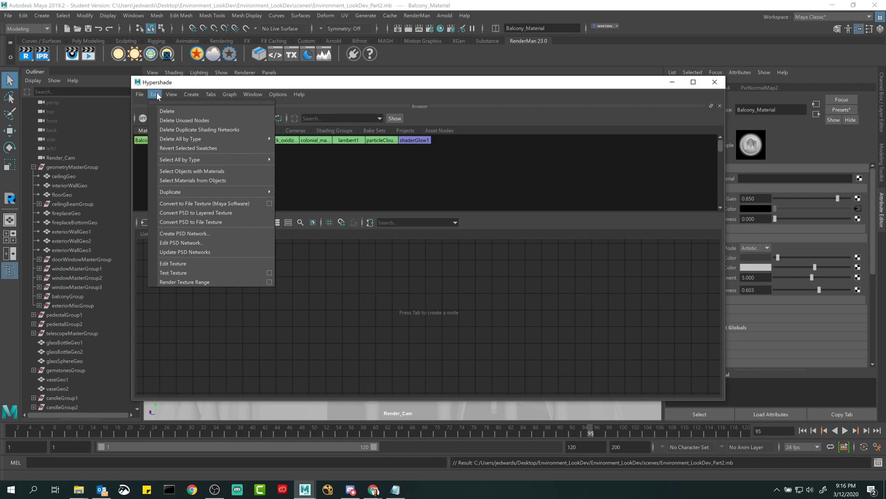
left_click(156, 94)
left_click(214, 233)
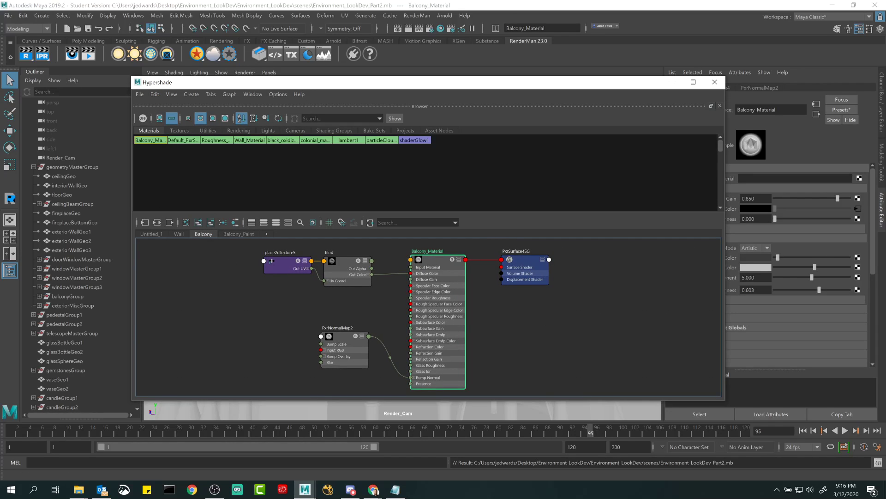
left_click_drag(728, 403, 741, 457)
key("a")
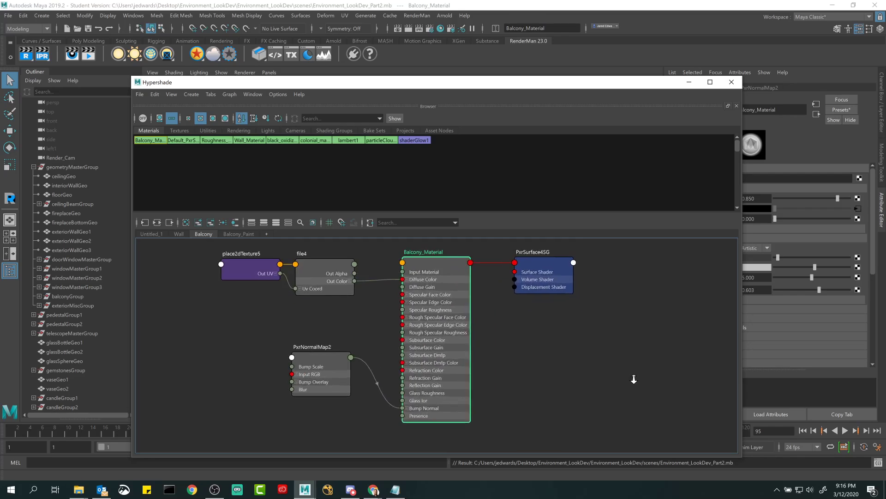
- Examine the Hypershade's duplication options for Balcony_Material and compare them with Maya's general Duplicate commands
left_click(627, 375)
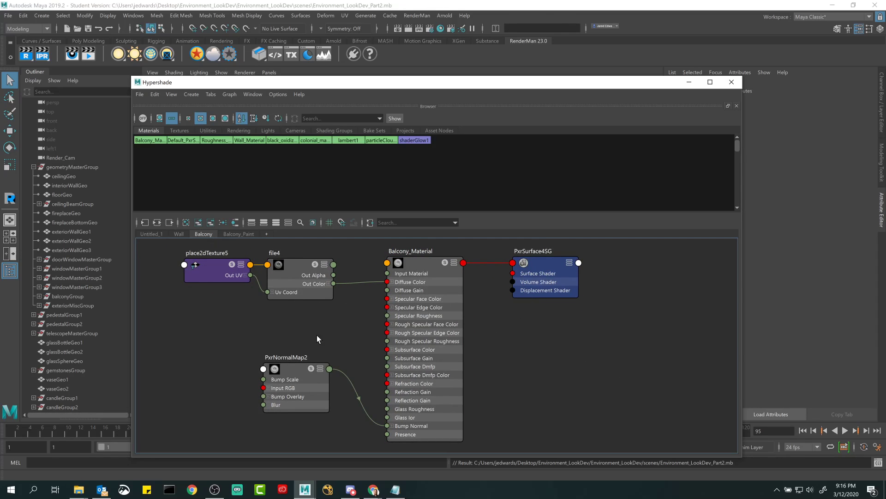
left_click(427, 262)
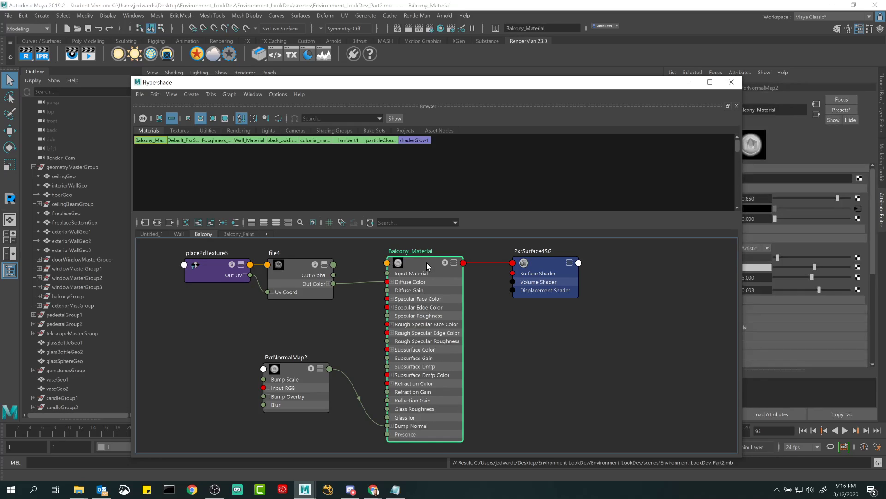
left_click(154, 95)
mouse_move(184, 191)
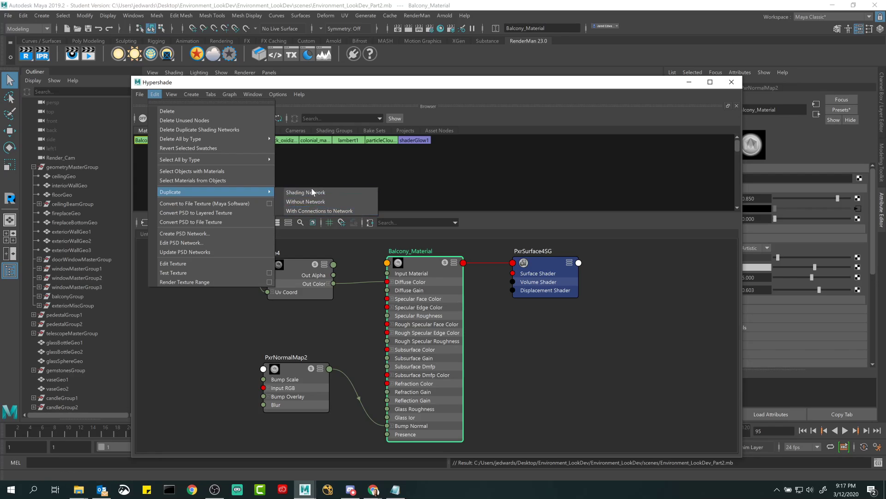
left_click(310, 206)
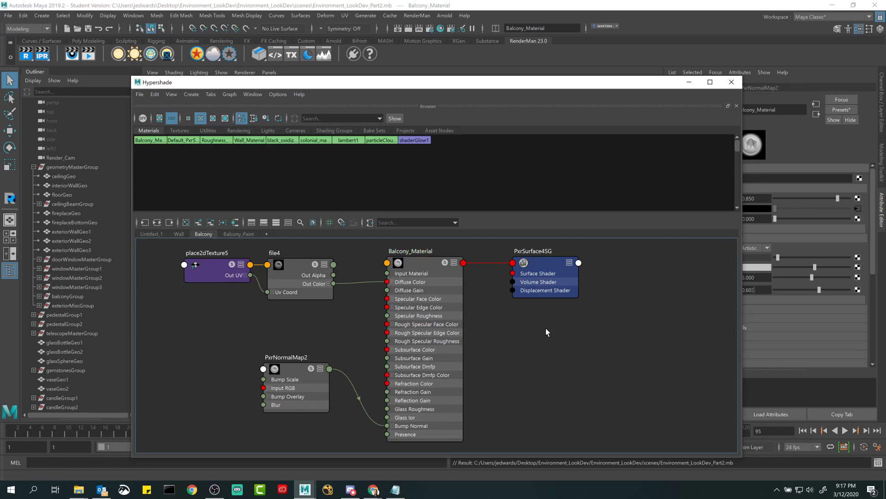
left_click(22, 16)
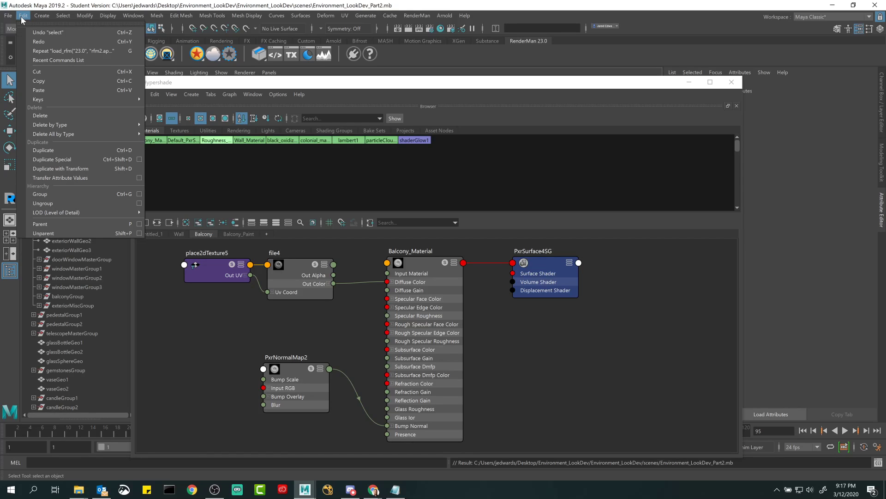
left_click(52, 148)
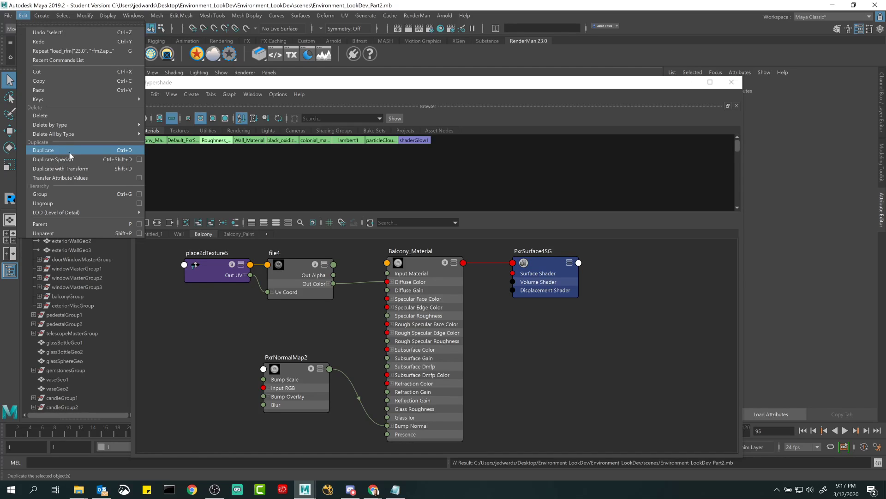
left_click(253, 327)
- Examine the Shading Network duplication option for Balcony_Material and which connected nodes in the Balcony graph it covers
left_click(421, 268)
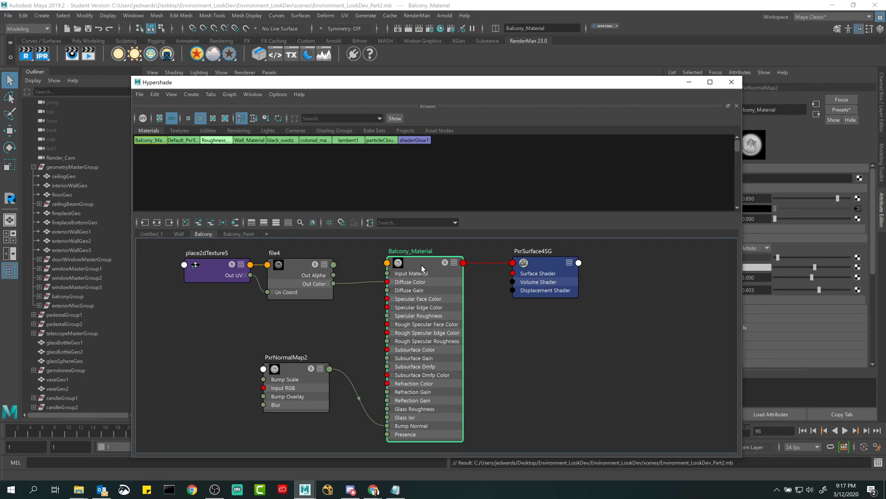
left_click(155, 94)
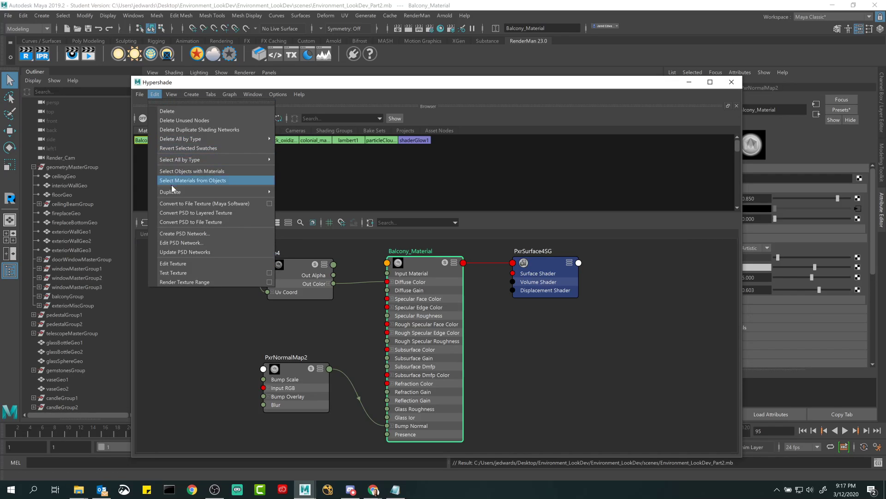
mouse_move(185, 193)
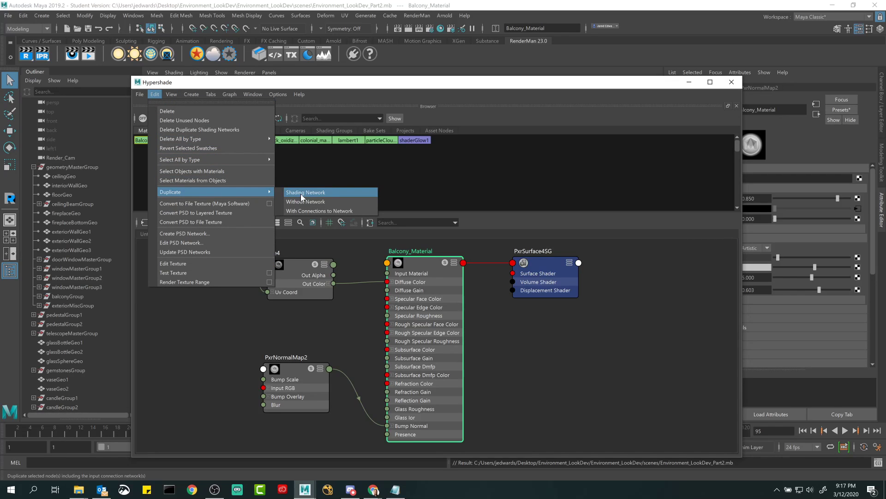
left_click(511, 333)
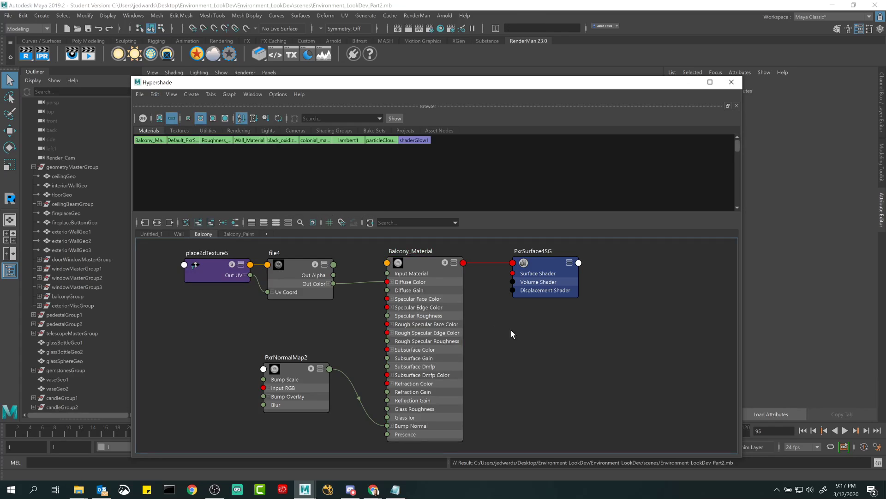
left_click(422, 267)
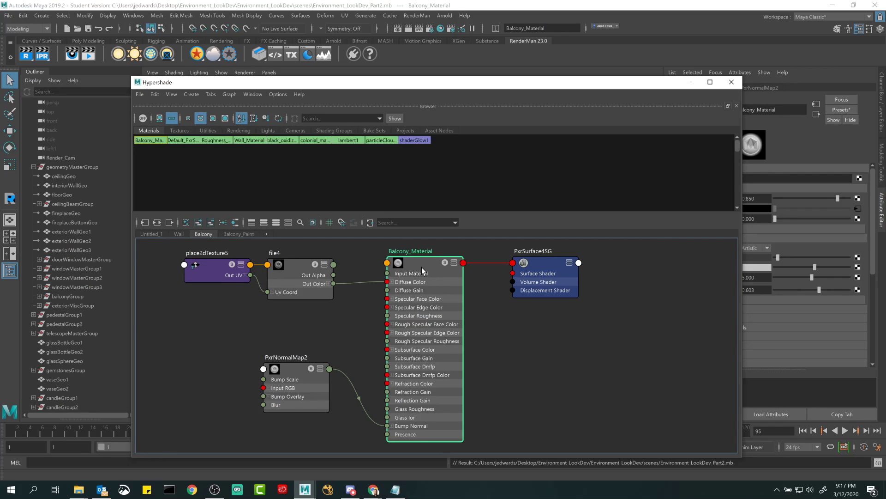
left_click_drag(162, 253, 586, 396)
left_click(519, 401)
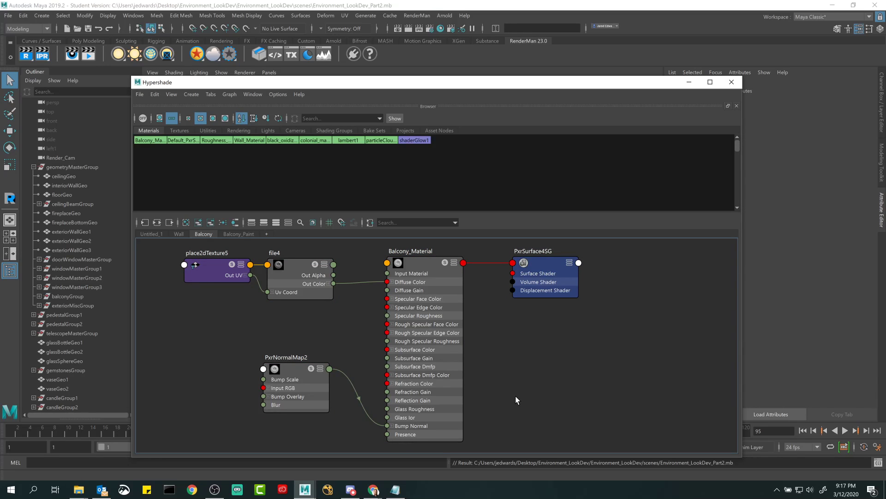
left_click(430, 265)
left_click(154, 94)
mouse_move(181, 190)
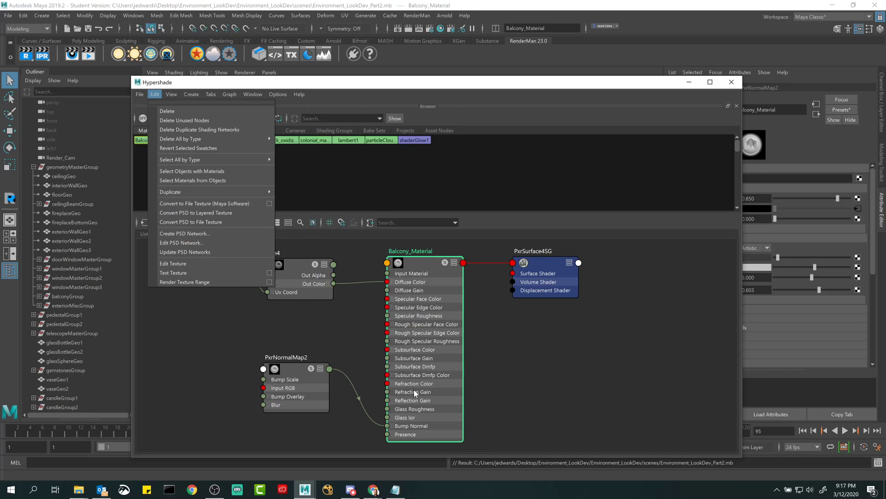
left_click(363, 340)
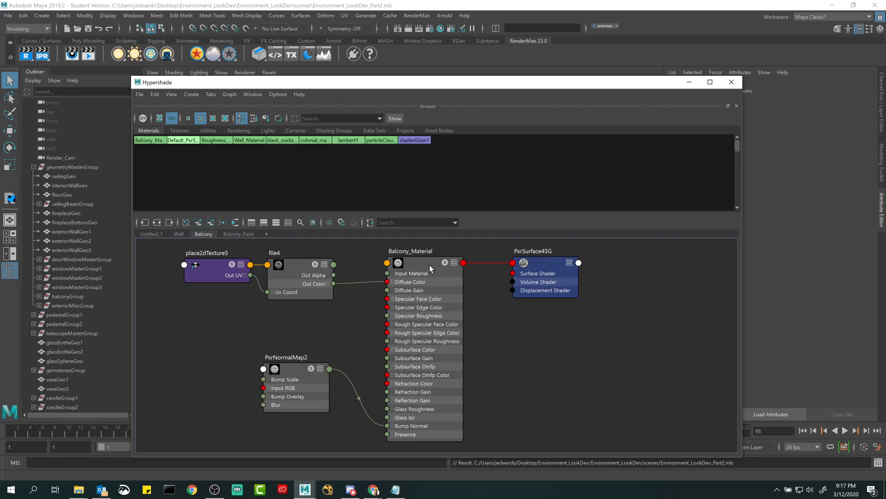
- Duplicate Balcony_Material without its network and place the copy beside PxrSurface4SG in the Balcony graph
left_click(430, 265)
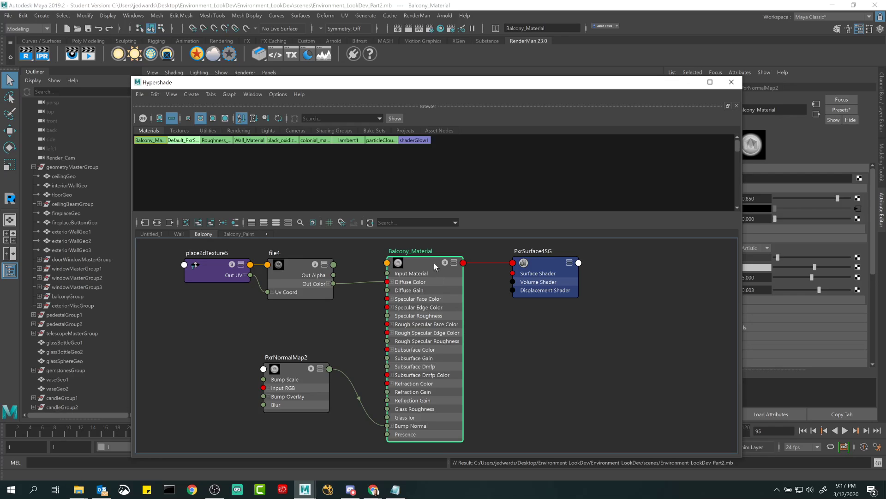
middle_click_drag(434, 262, 437, 313, "alt")
scroll(436, 318, "down", 5)
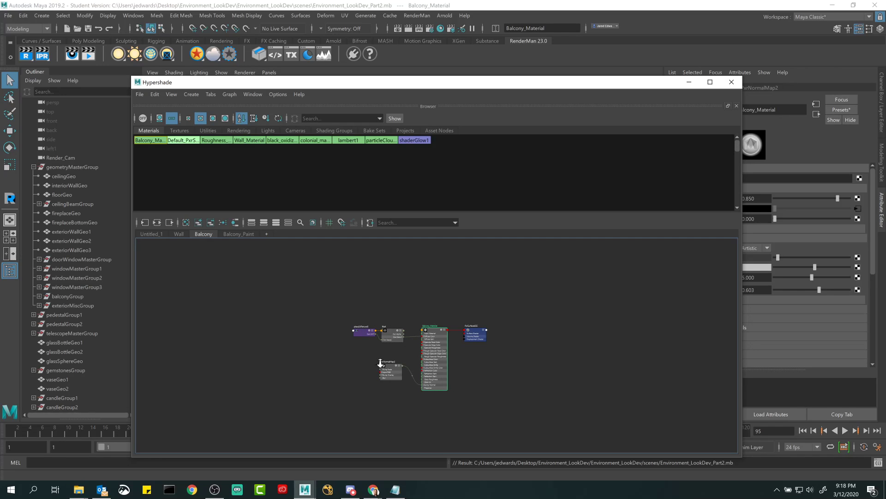
scroll(427, 366, "up", 5)
left_click(391, 261)
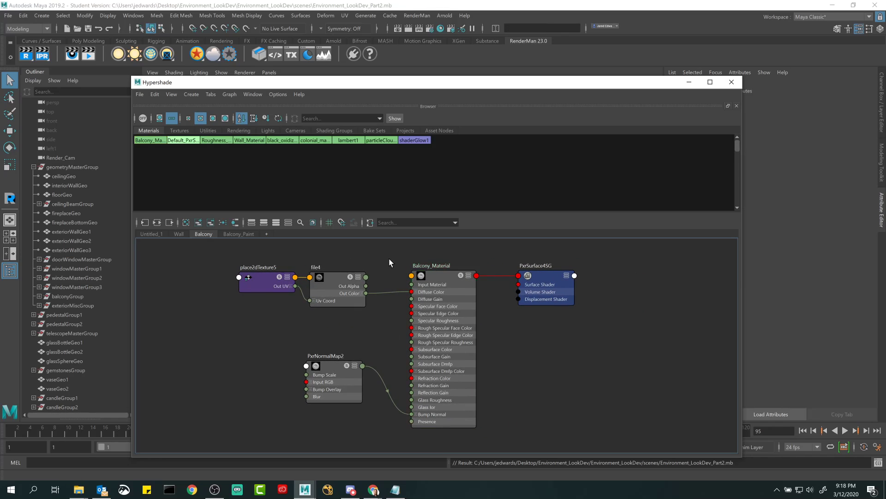
left_click(444, 274)
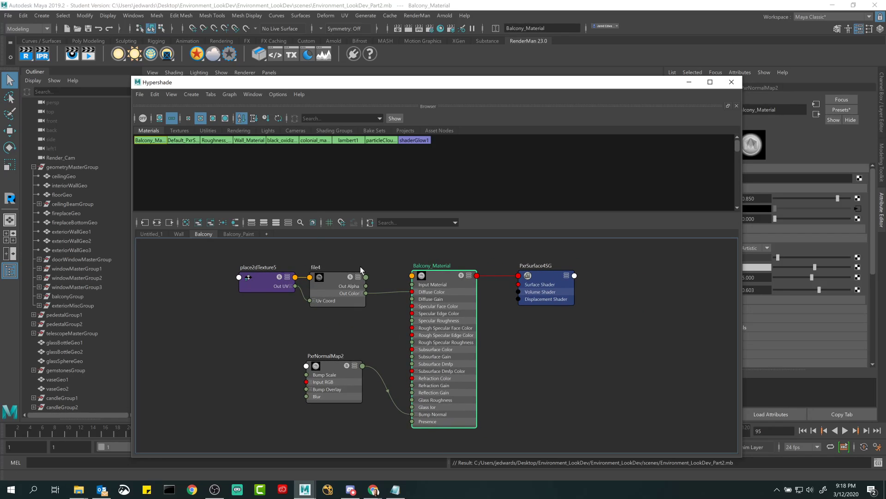
left_click(155, 94)
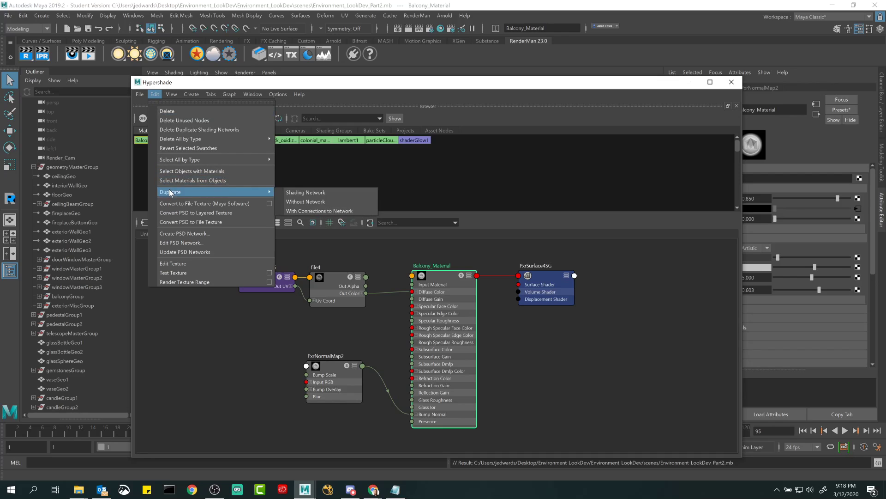
left_click(317, 203)
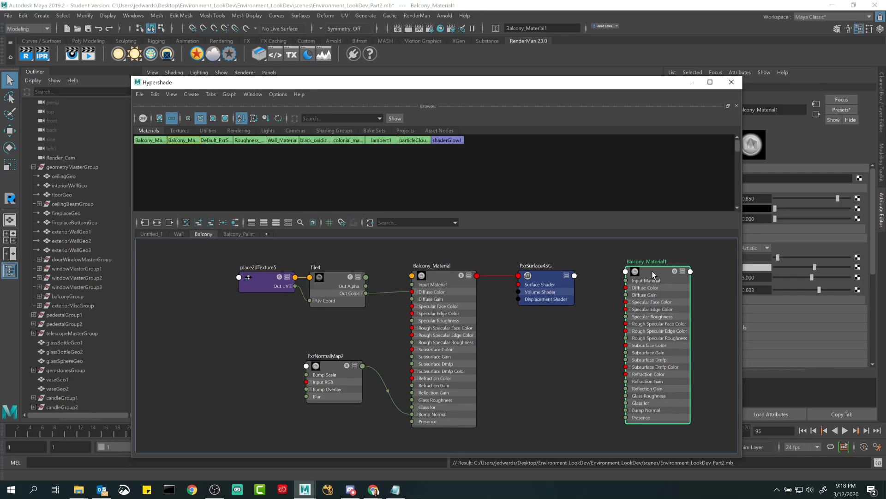
left_click_drag(653, 271, 640, 281)
- Move the Hypershade clear of the Attribute Editor and compare the copied material's Diffuse, Primary Specular, and Globals attributes with Balcony_Material's
left_click_drag(616, 87, 509, 53)
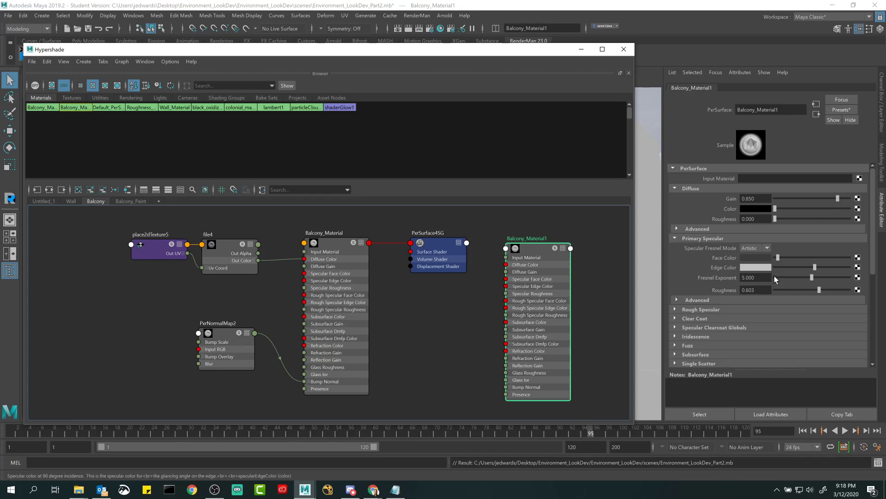
left_click(334, 246)
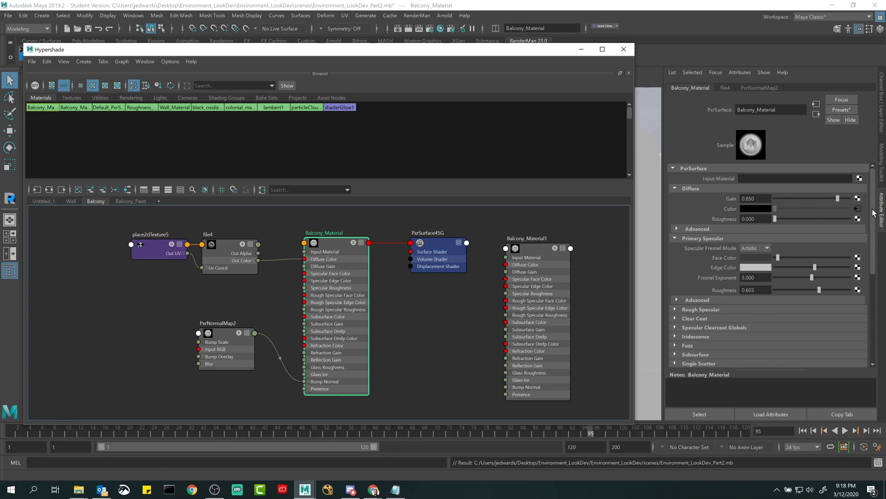
left_click(530, 249)
scroll(757, 287, "down", 5)
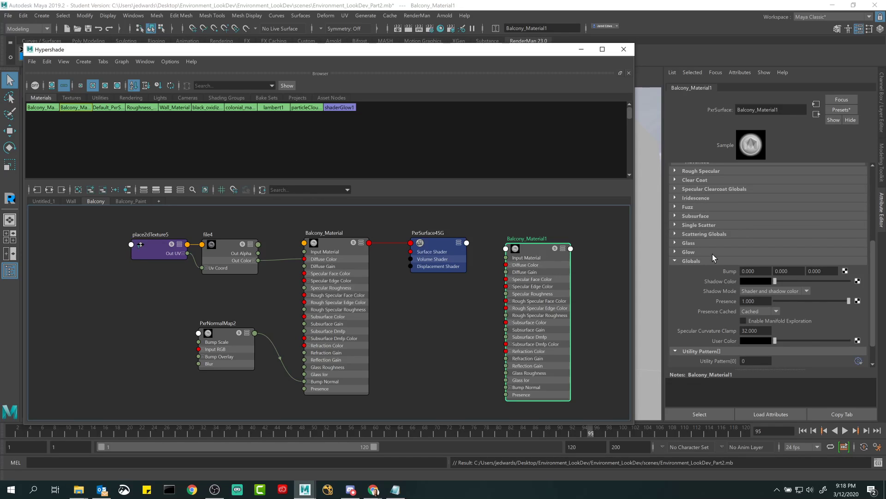
scroll(713, 254, "up", 5)
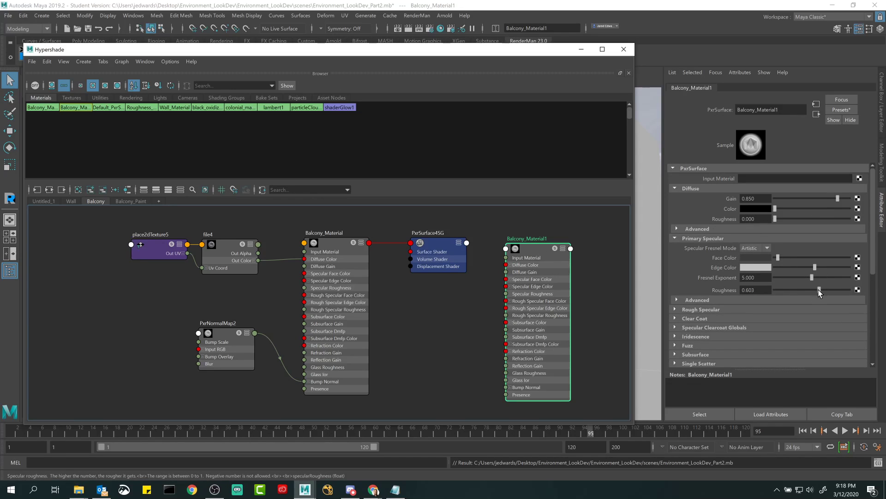
- Delete the unconnected copy of Balcony_Material from the Balcony graph
left_click_drag(222, 229, 185, 335)
left_click(541, 249)
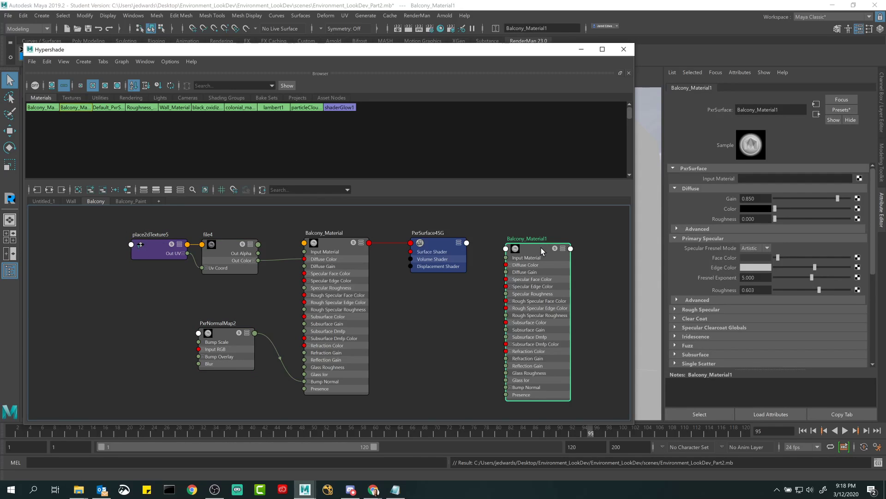
key("Delete")
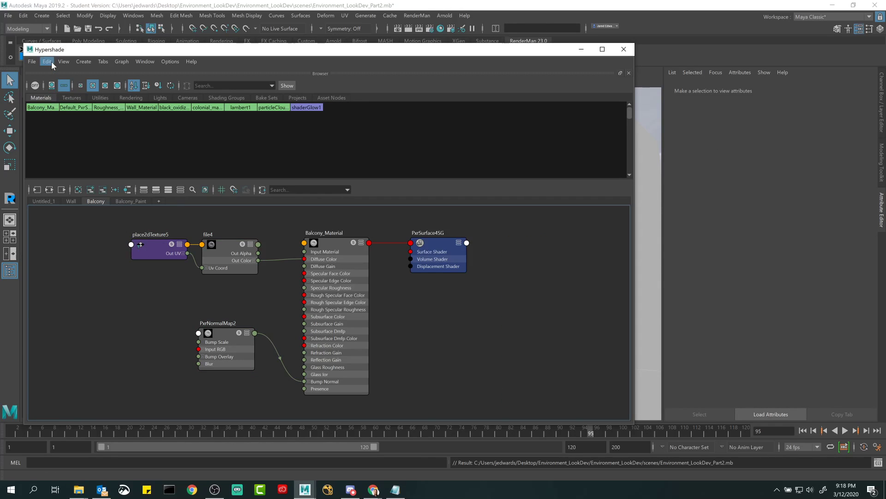
- Duplicate Balcony_Material with connections to its existing network
left_click(328, 246)
left_click(46, 61)
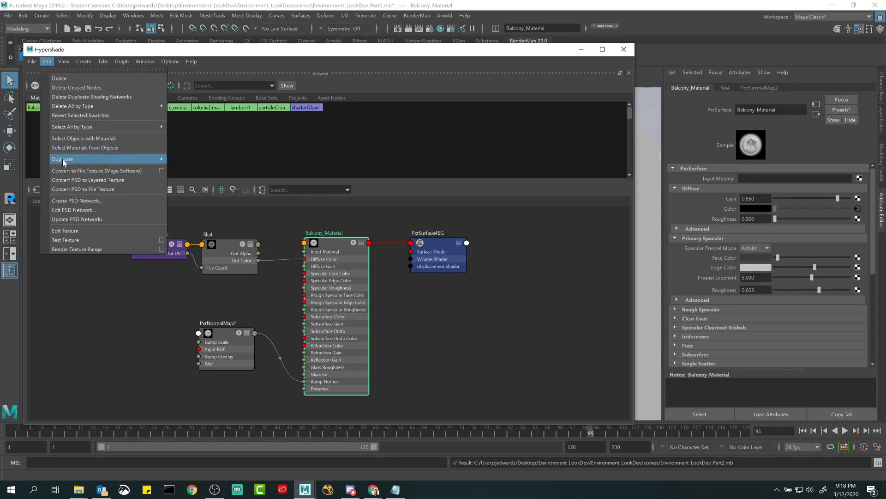
mouse_move(63, 159)
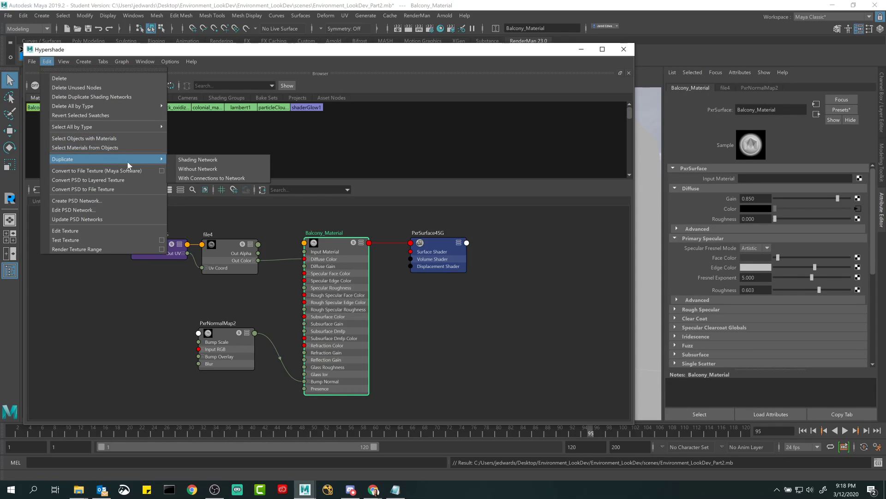
left_click(206, 178)
scroll(415, 263, "down", 3)
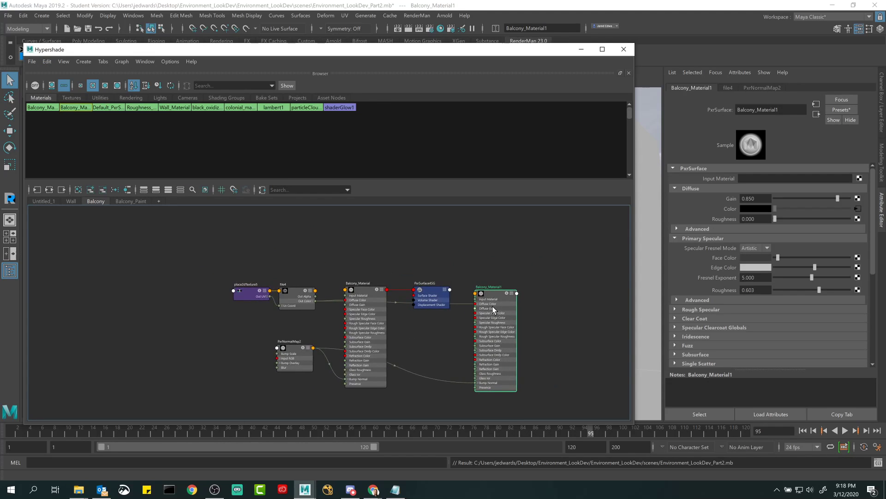
- Arrange the Balcony graph with the copied material above Balcony_Material and the texture and normal map nodes beside them
left_click_drag(494, 309, 376, 196)
left_click_drag(370, 313, 372, 342)
left_click_drag(423, 296, 437, 327)
mouse_move(221, 255)
left_mouse_down()
mouse_move(279, 358)
mouse_move(308, 369)
left_mouse_up()
left_click_drag(289, 360, 278, 366)
left_click_drag(370, 255, 366, 265)
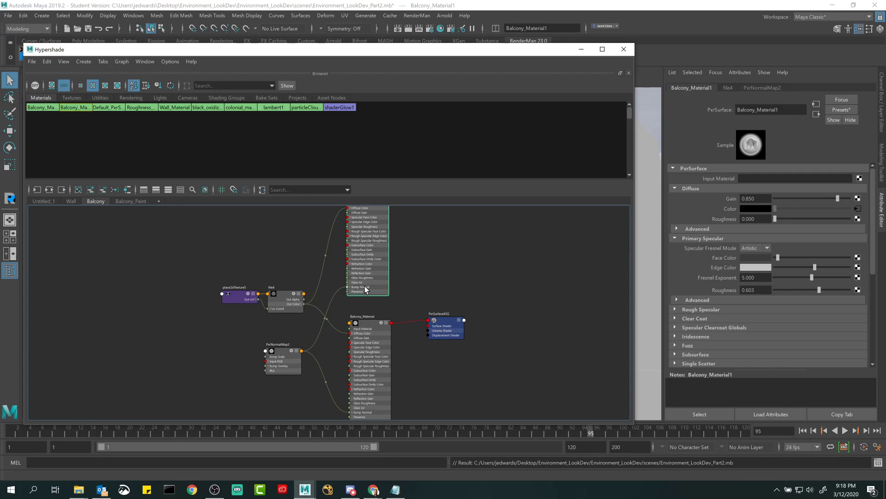
- Examine how the copied material and Balcony_Material share the file4 texture and PxrNormalMap2 connections
middle_click_drag(269, 290, 287, 266, "alt")
right_click_drag(291, 272, 351, 318, "alt")
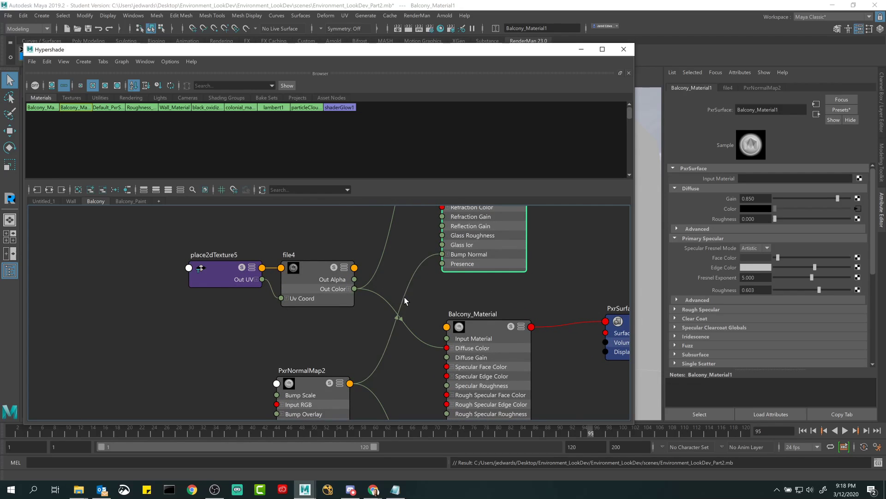
left_click(315, 375)
left_click(317, 272)
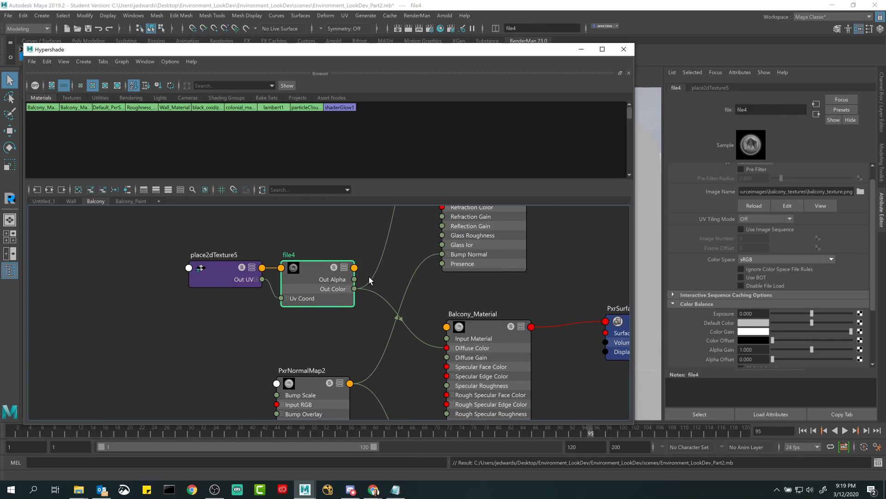
scroll(352, 336, "down", 5)
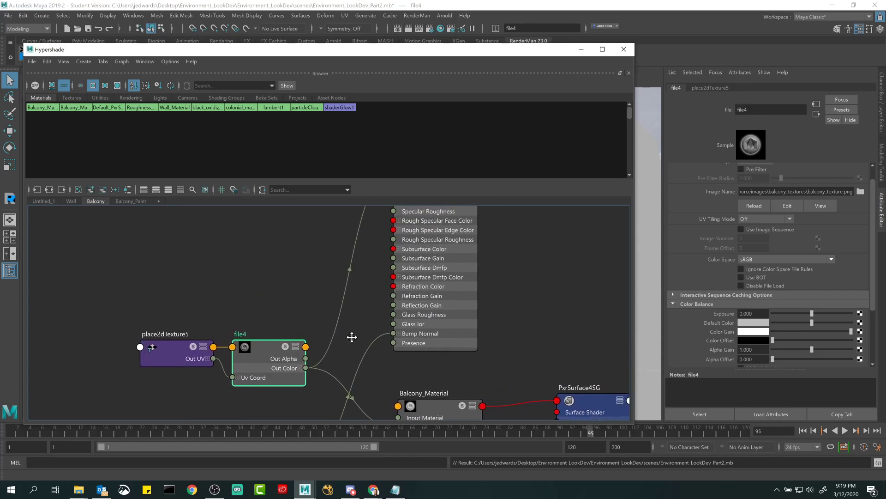
middle_click_drag(286, 328, 264, 302, "alt")
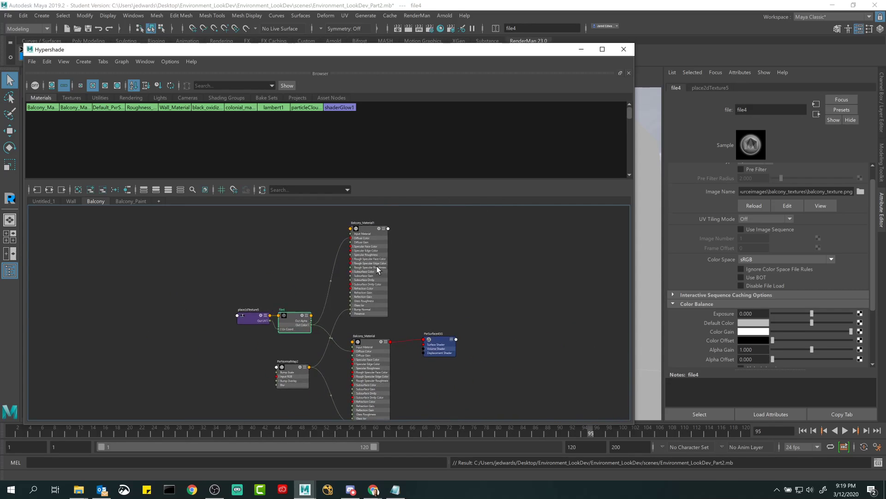
left_click(368, 231)
middle_click_drag(306, 347, 307, 310, "alt")
scroll(306, 310, "up", 1)
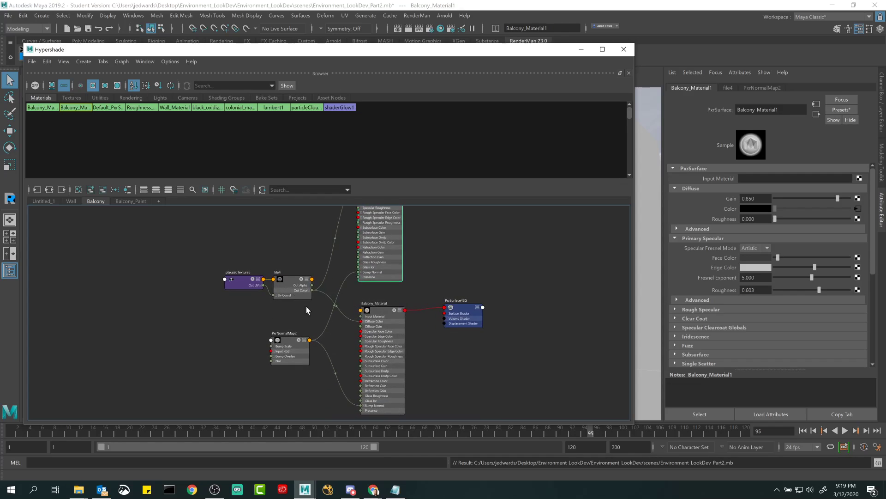
left_click(286, 279)
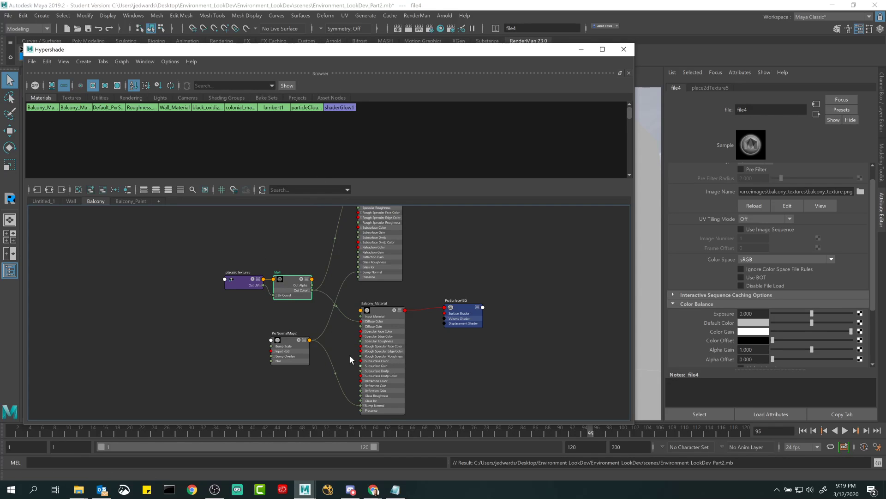
- Delete the copied material that shares Balcony_Material's network from the Balcony graph
middle_click_drag(367, 272, 345, 350, "alt")
left_click(376, 259)
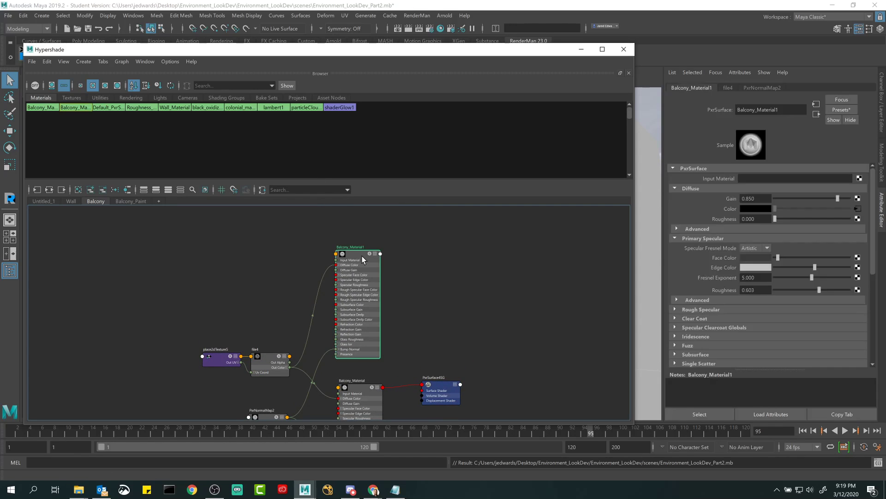
key("Delete")
key("a")
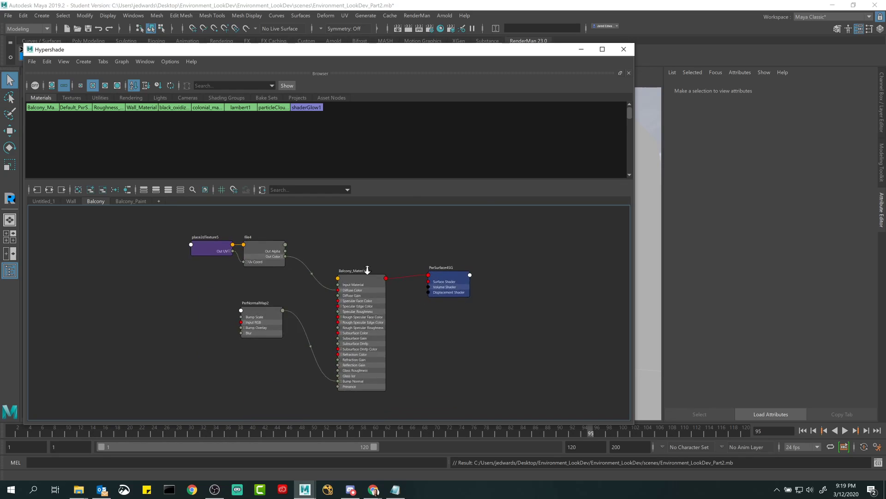
- Duplicate Balcony_Material with its entire shading network into the empty Balcony_Paint graph
left_click_drag(155, 248, 272, 368)
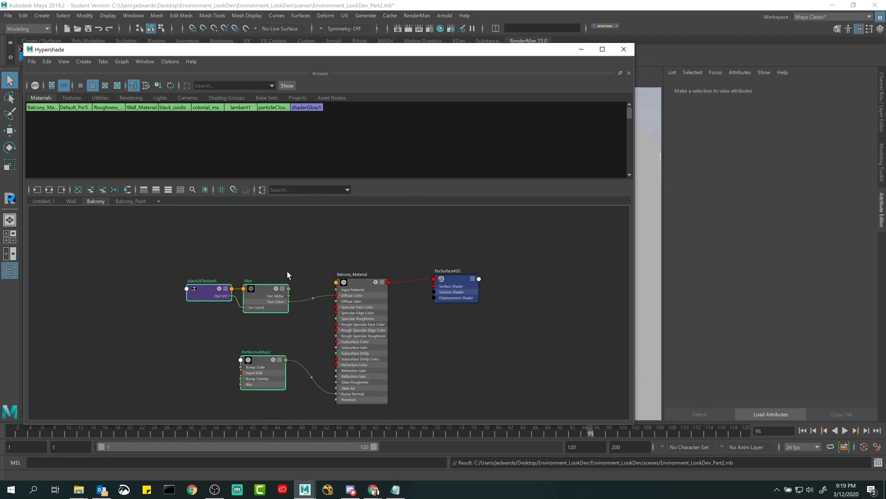
left_click(289, 276)
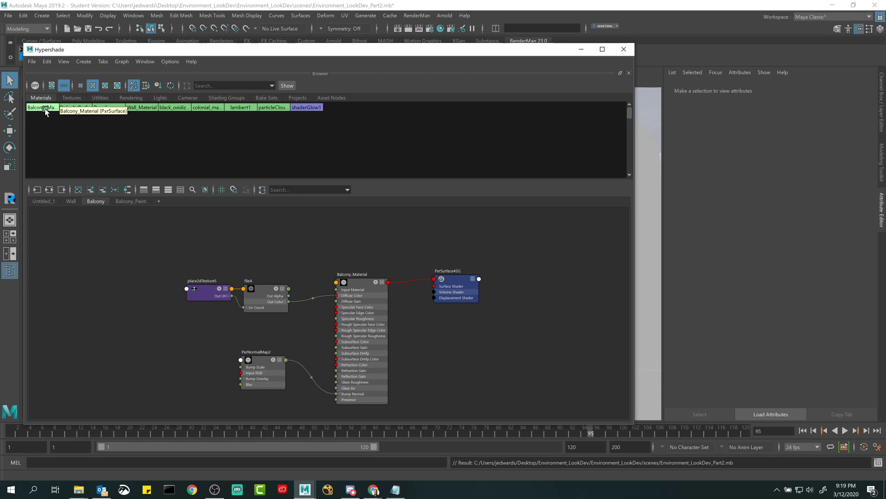
left_click_drag(47, 108, 200, 252)
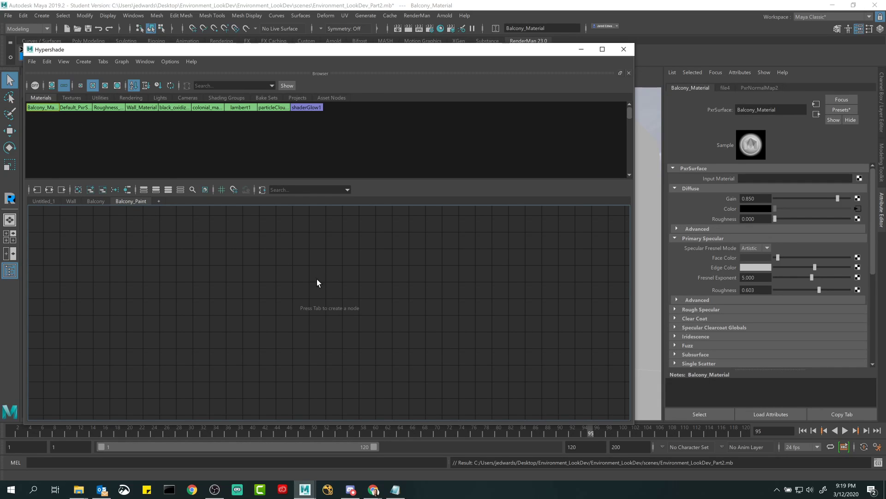
left_click(96, 201)
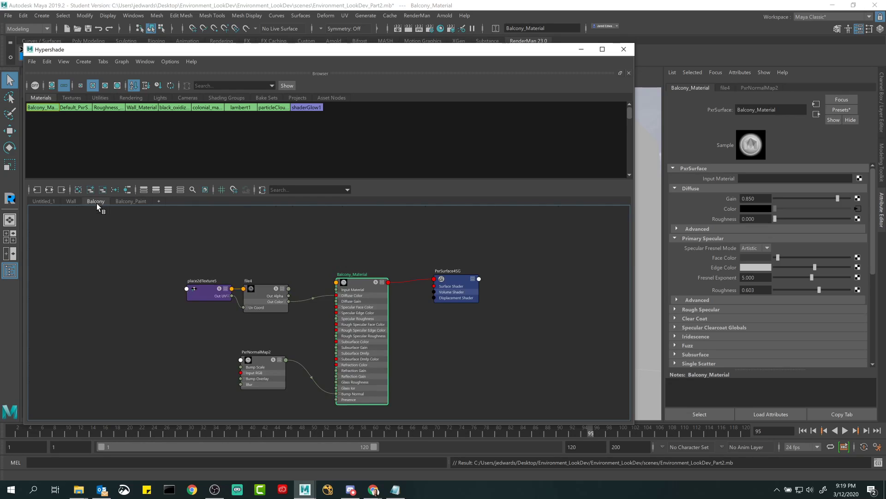
left_click(137, 201)
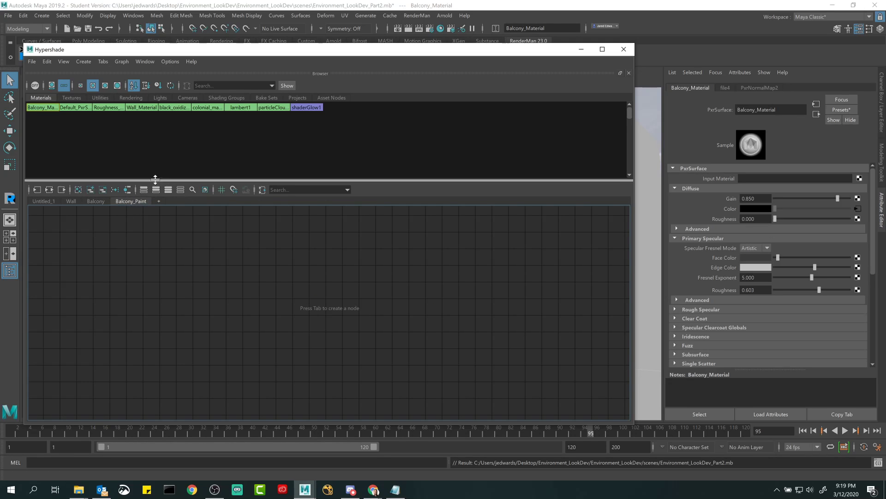
left_click(48, 62)
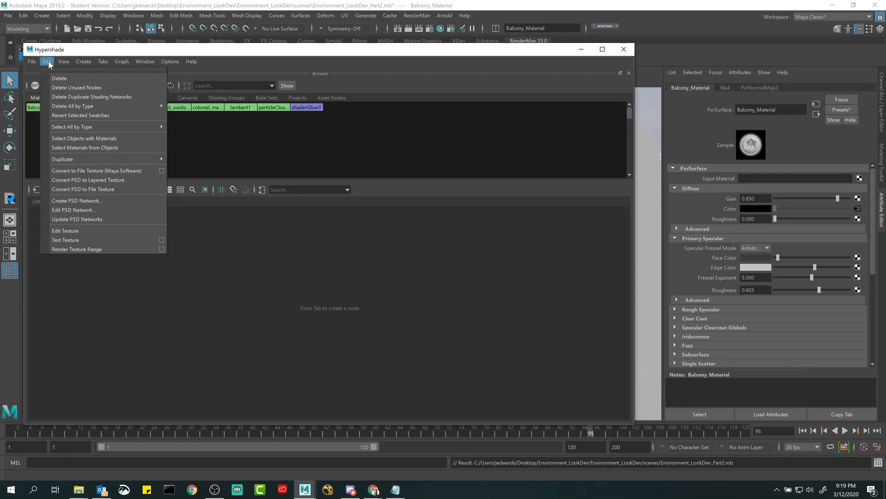
mouse_move(123, 158)
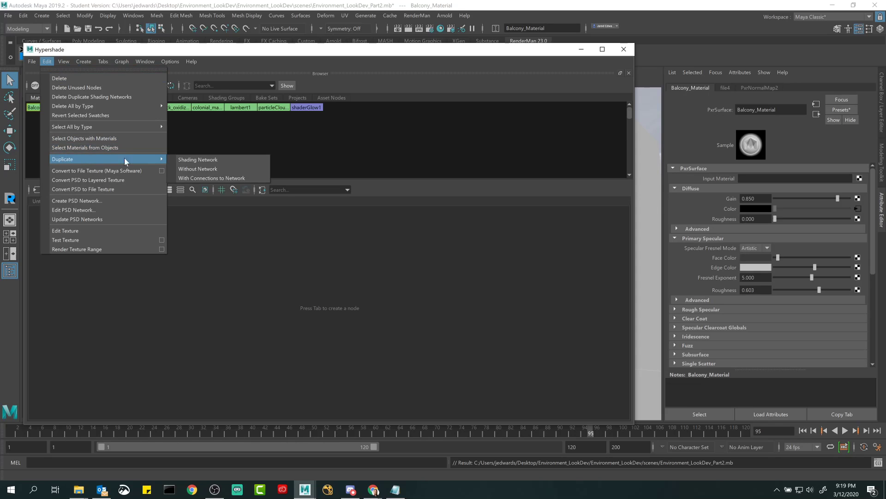
left_click(198, 159)
left_click(250, 269)
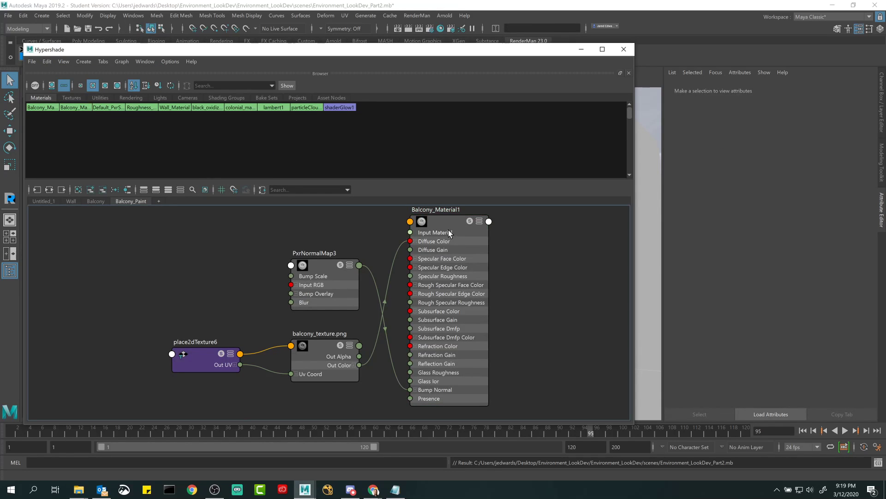
- Arrange the duplicated network in Balcony_Paint with the placement and balcony_texture.png nodes above the normal map, all upstream of the material
left_click_drag(448, 230, 462, 234)
left_click_drag(196, 320, 330, 398)
left_click_drag(327, 371, 302, 252)
left_click_drag(328, 302, 305, 378)
mouse_move(169, 289)
left_mouse_down()
mouse_move(297, 235)
mouse_move(296, 257)
left_mouse_up()
left_click(345, 229)
- Compare the original network in the Balcony graph with the duplicated network in Balcony_Paint
left_click(99, 203)
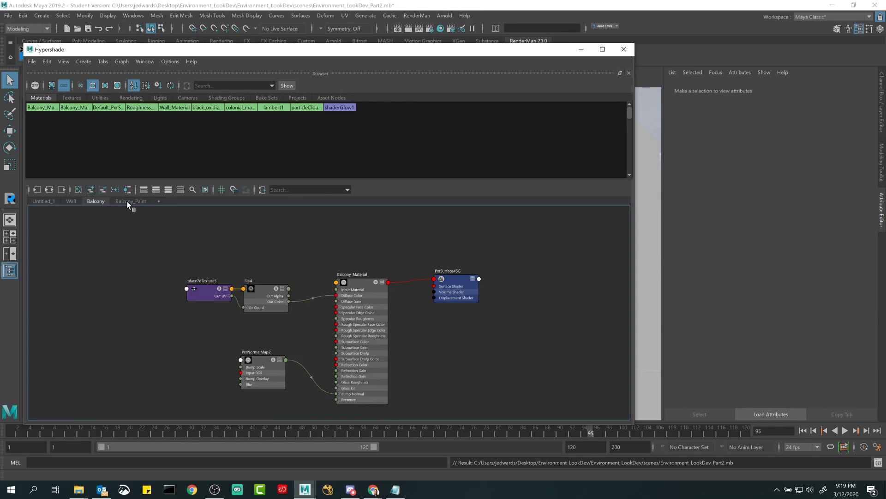
left_click(130, 202)
left_click(102, 201)
left_click(132, 202)
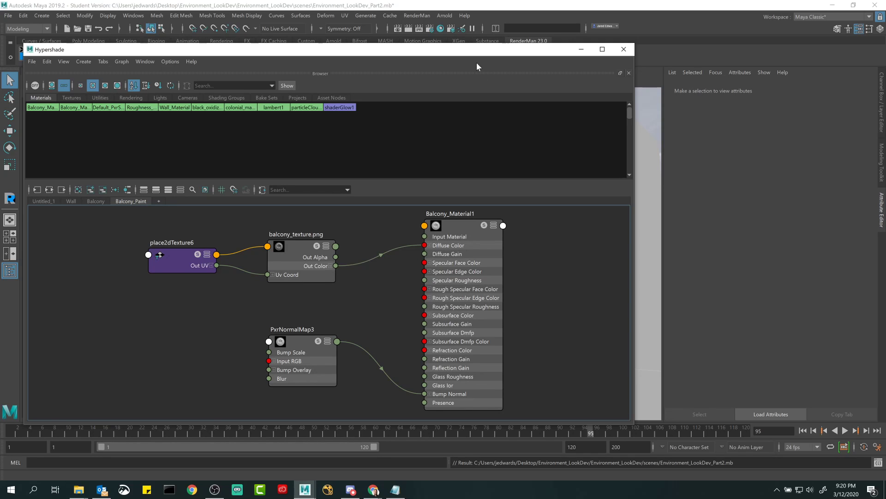
- Rename the duplicated material as Balcony_Paint_Material
double_click(472, 215)
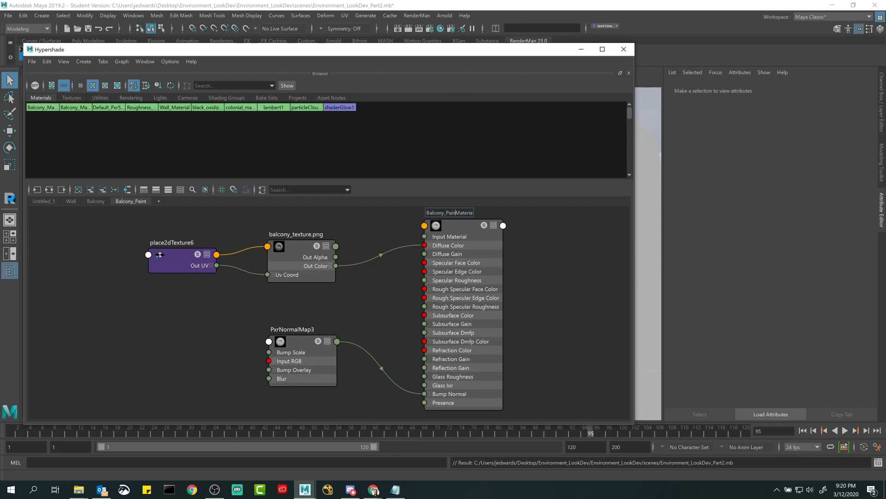
type("Balcony_Paint_Material")
key("Return")
- Review the duplication options for Balcony_Material in the Balcony graph without applying one
left_click(95, 201)
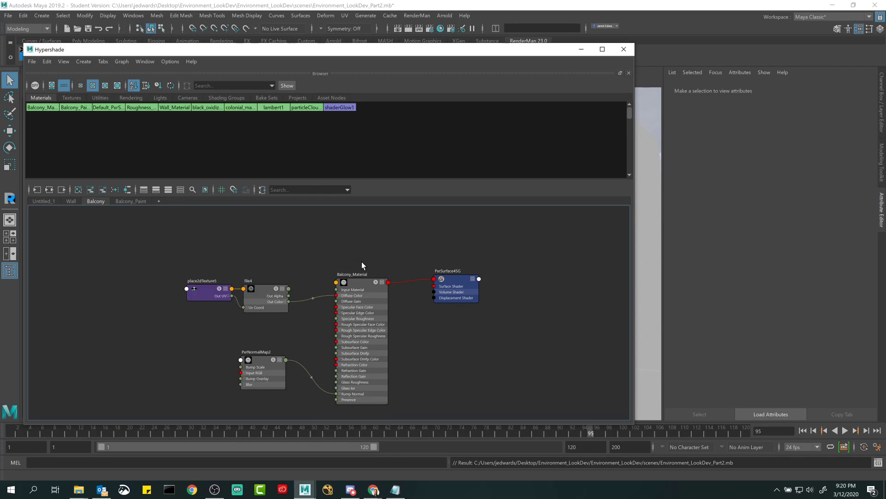
left_click(355, 287)
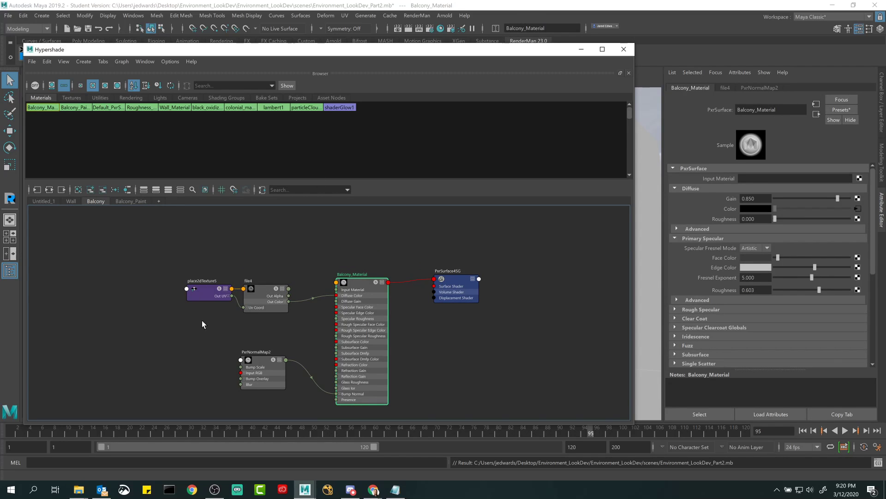
left_click(47, 61)
mouse_move(67, 158)
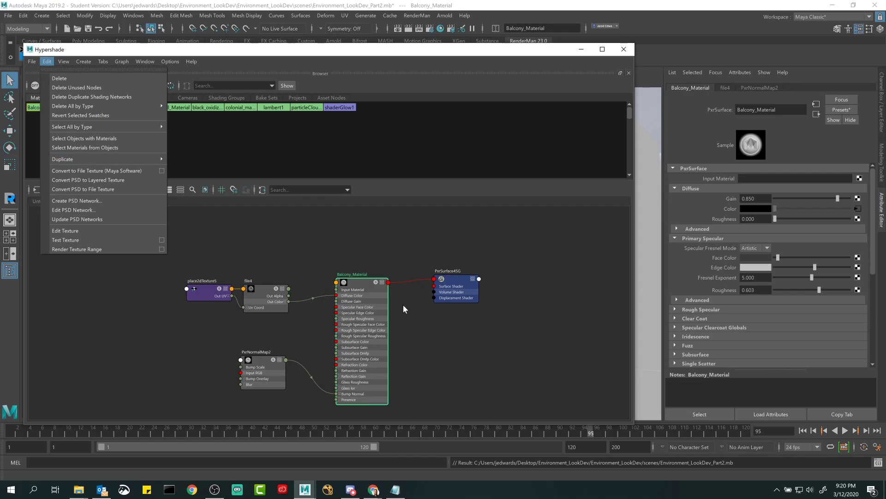
left_click(266, 269)
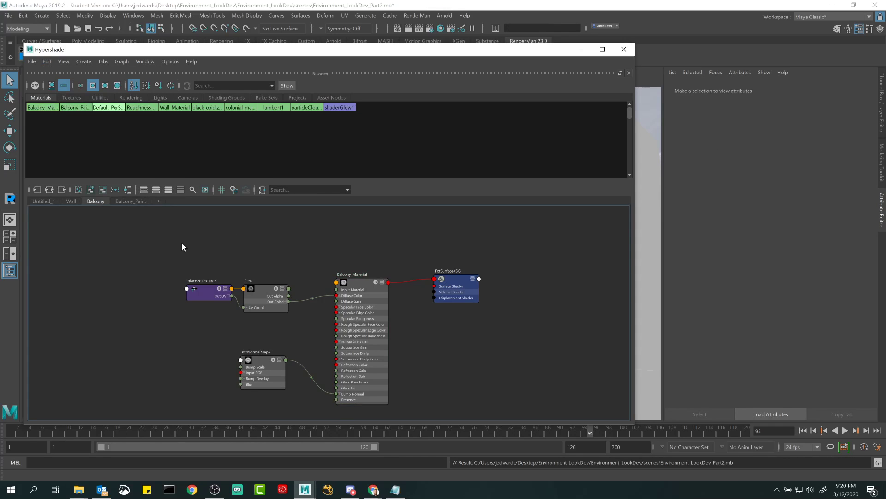
- Select Balcony_Paint_Material in the Balcony_Paint graph and minimize the Hypershade to reveal the scene
left_click(131, 200)
left_click(455, 231)
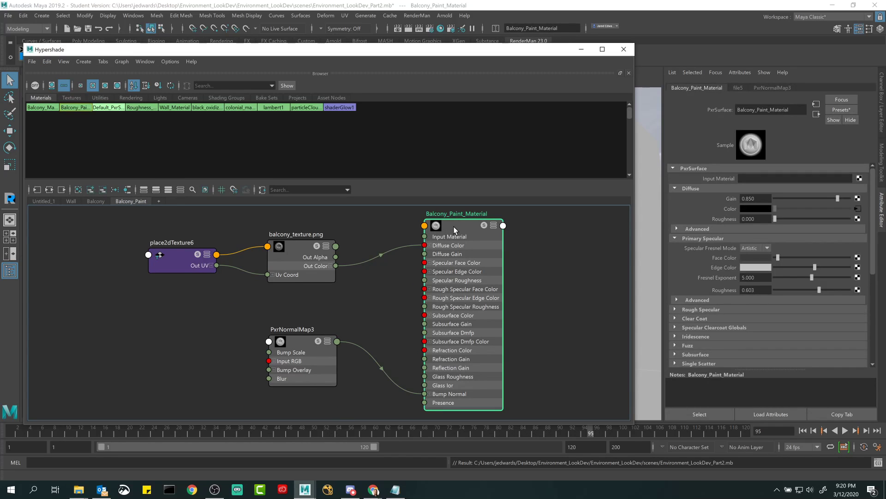
left_click_drag(480, 49, 532, 50)
left_click(637, 51)
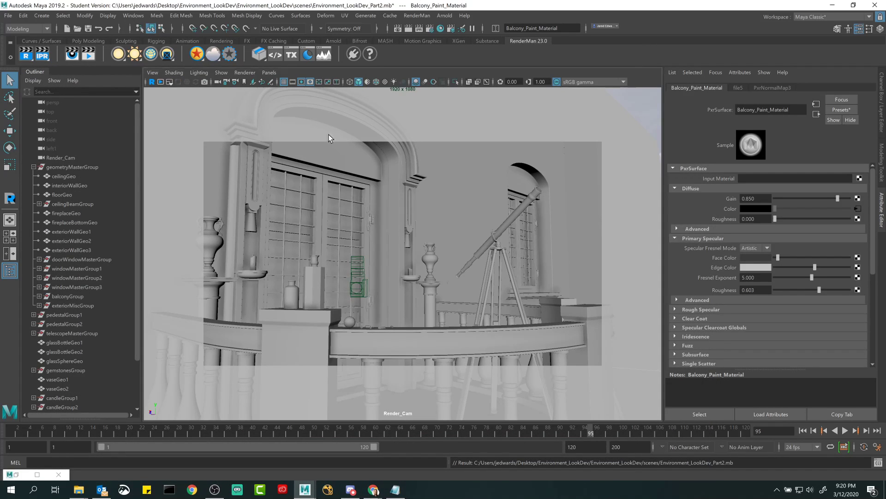
- Inspect the balcony's railing, posts, and balusters through the persp camera and return the view to Render_Cam
left_click(269, 73)
mouse_move(312, 82)
left_click(369, 103)
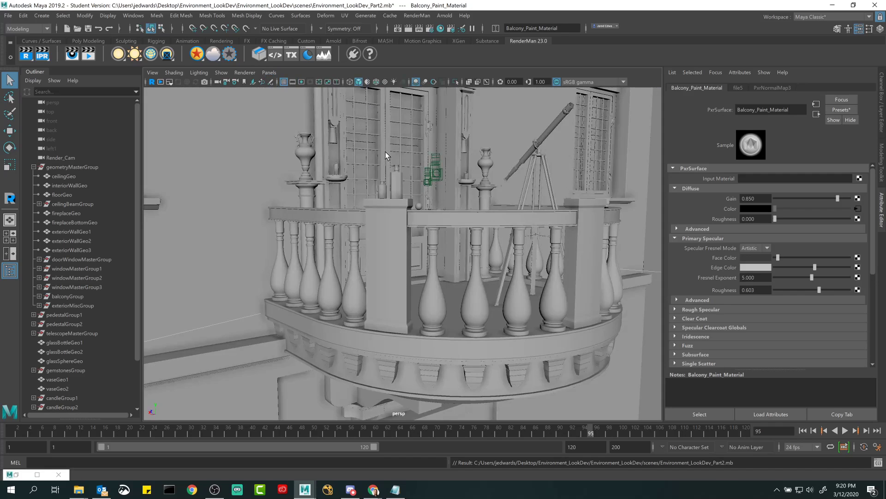
scroll(348, 191, "up", 6)
mouse_move(347, 189)
left_mouse_down("alt")
mouse_move(330, 188)
mouse_move(427, 152)
mouse_move(334, 195)
left_mouse_up("alt")
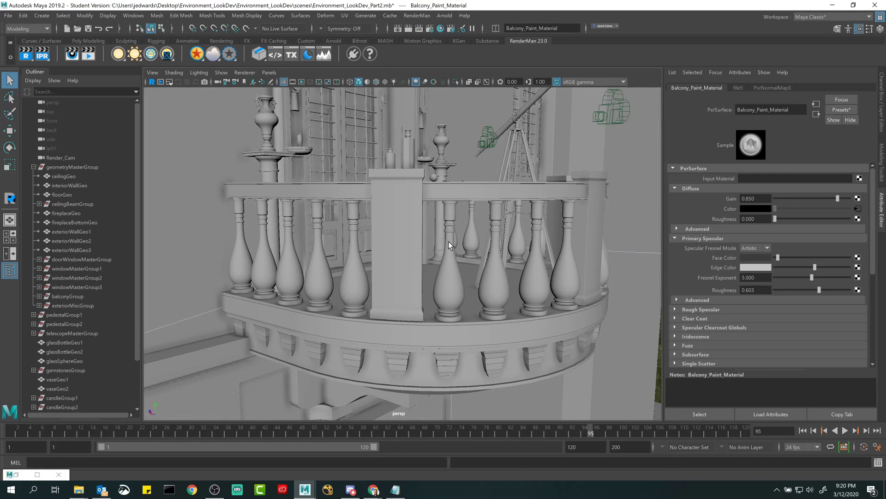
left_click_drag(449, 242, 401, 260, "alt")
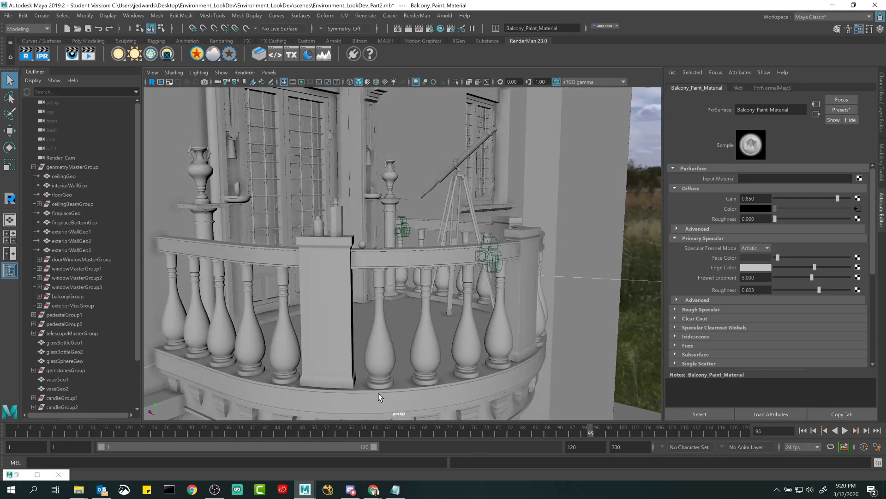
left_click(269, 72)
mouse_move(295, 84)
left_click(377, 95)
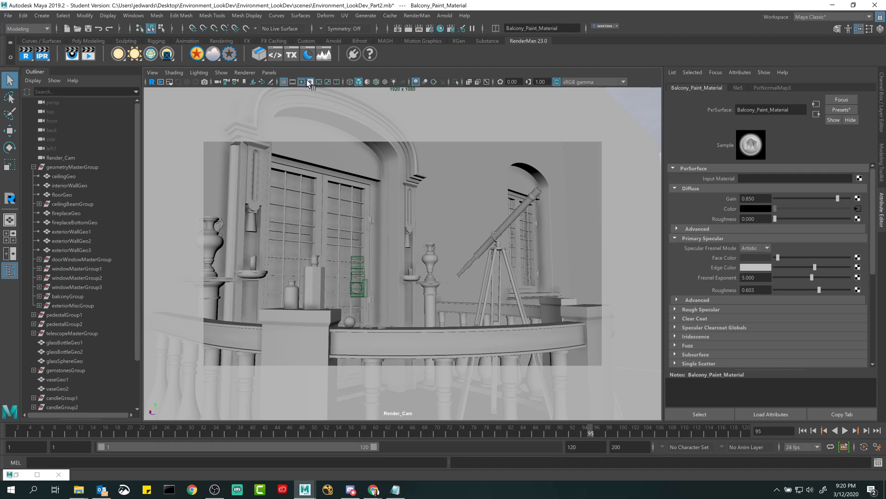
- Switch to the persp camera and select the four balusters between the two balcony posts for painting
left_click(269, 73)
mouse_move(300, 82)
left_click(373, 104)
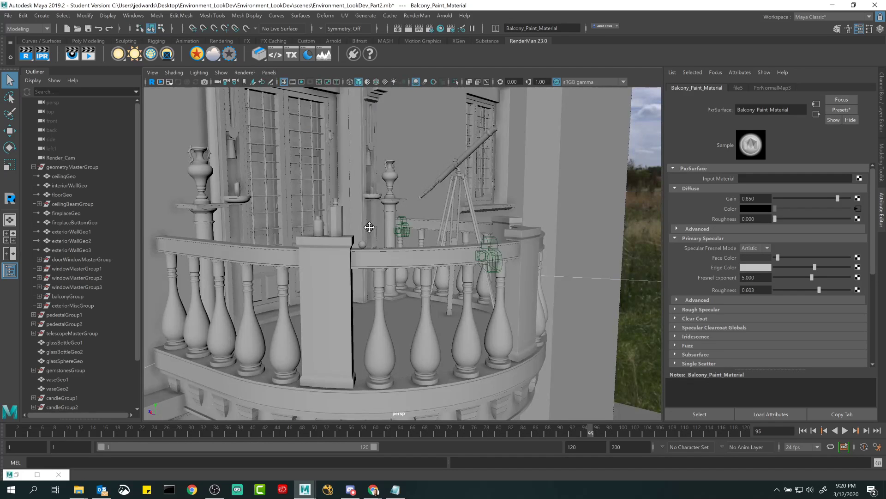
mouse_move(366, 228)
left_mouse_down("alt")
mouse_move(406, 188)
mouse_move(414, 273)
mouse_move(400, 216)
mouse_move(380, 221)
left_mouse_up("alt")
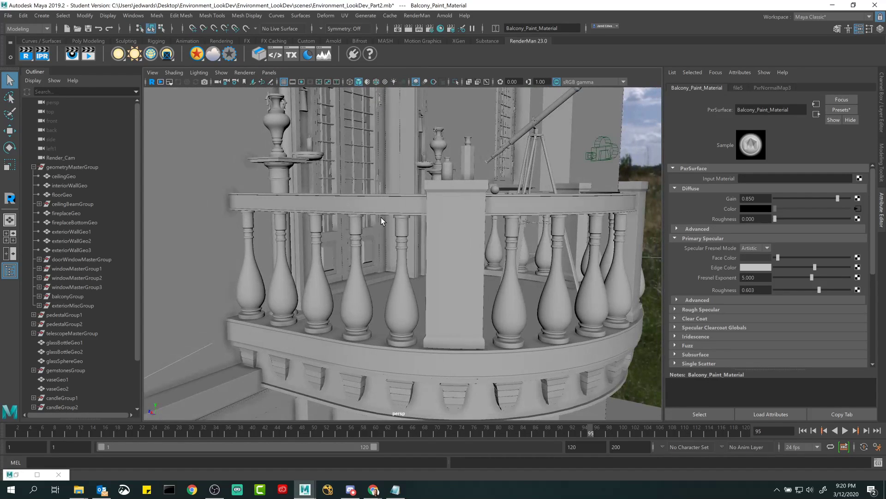
left_click_drag(461, 281, 365, 285, "alt")
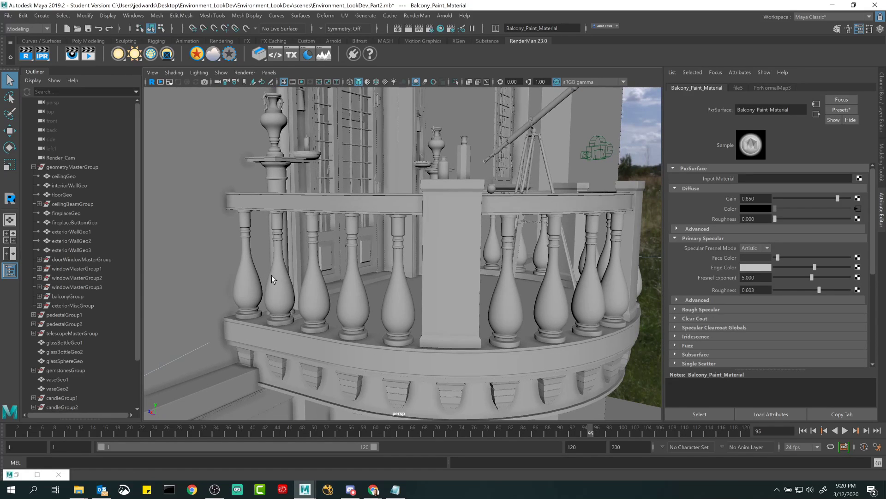
left_click_drag(425, 283, 453, 292, "alt")
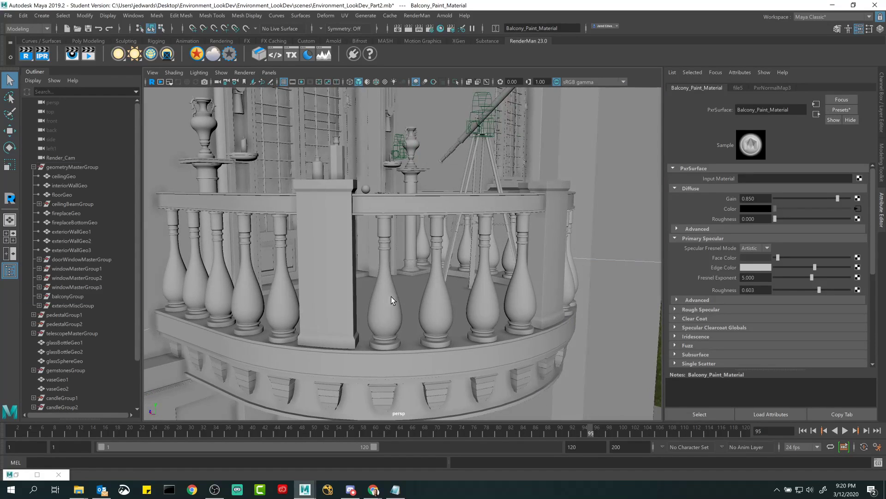
left_click(392, 296)
left_click(436, 296, "shift")
left_click(484, 295, "shift")
left_click(516, 291, "shift")
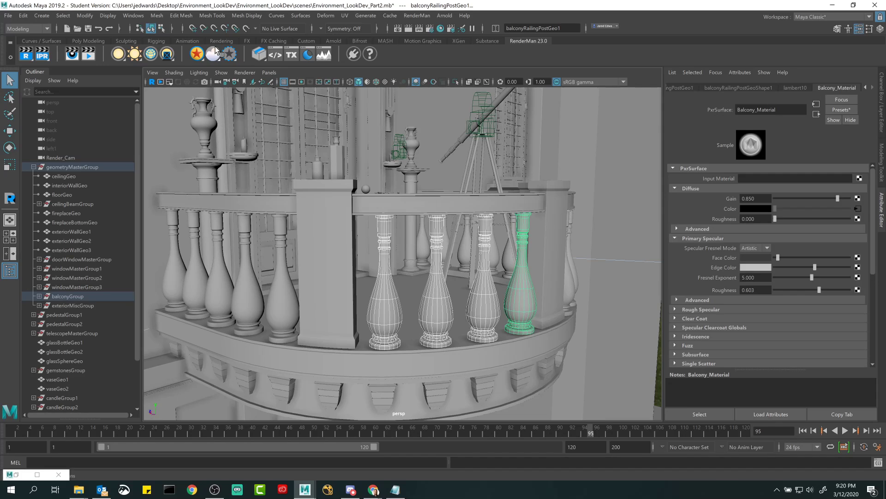
- Open the UV Editor and frame the UV layouts of the four selected balusters
left_click(344, 16)
left_click(364, 32)
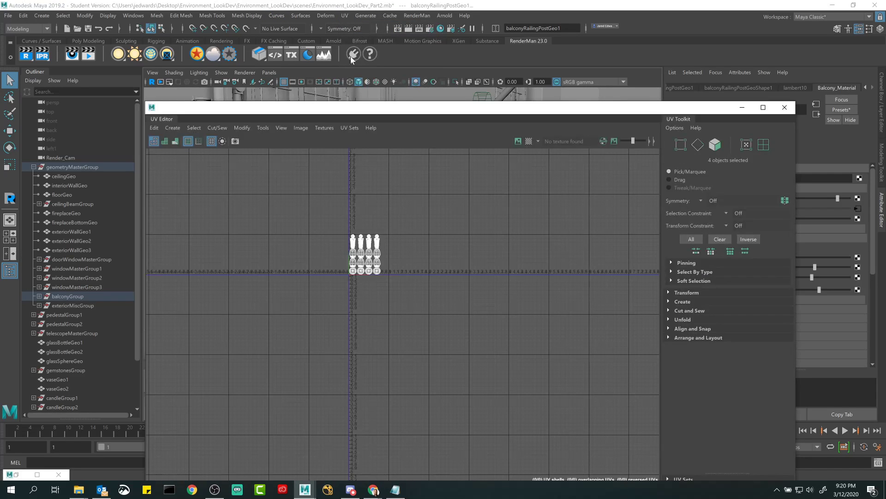
left_click_drag(401, 111, 404, 82)
scroll(358, 281, "up", 8)
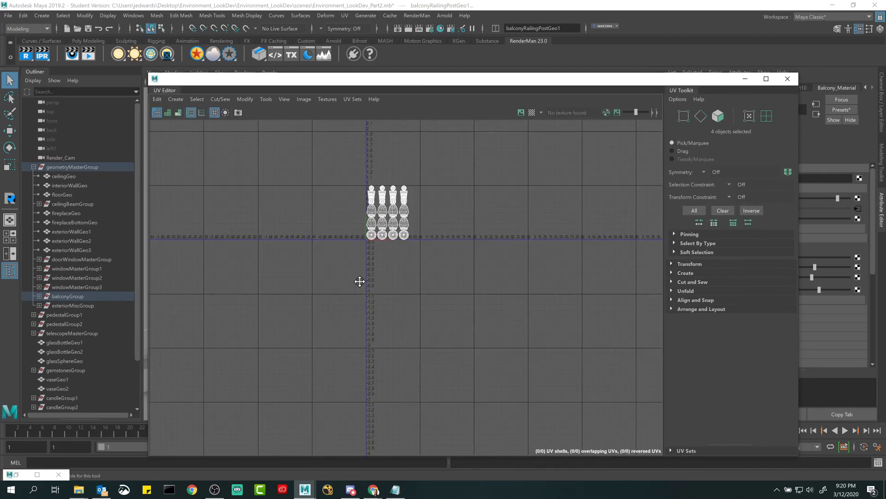
right_click_drag(475, 331, 370, 285, "alt")
middle_click_drag(370, 285, 386, 272, "alt")
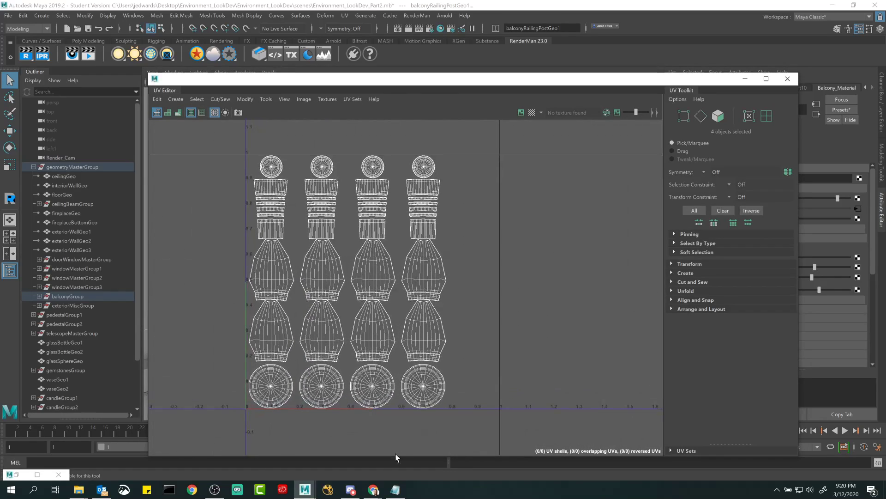
- Switch to Chrome, read the Balcony Paint Material creation and color adjustment slides for which baluster sections get painted, and return to Maya
mouse_move(373, 488)
left_click(368, 434)
scroll(314, 242, "up", 4)
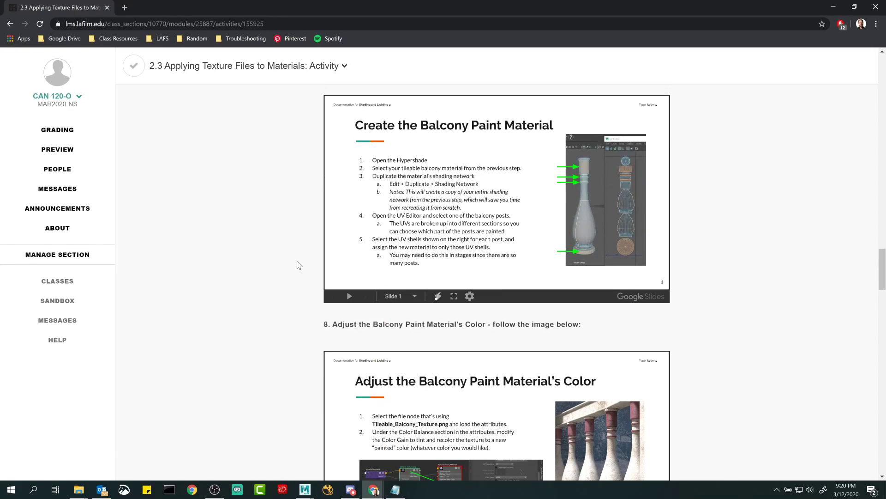
left_click(453, 343)
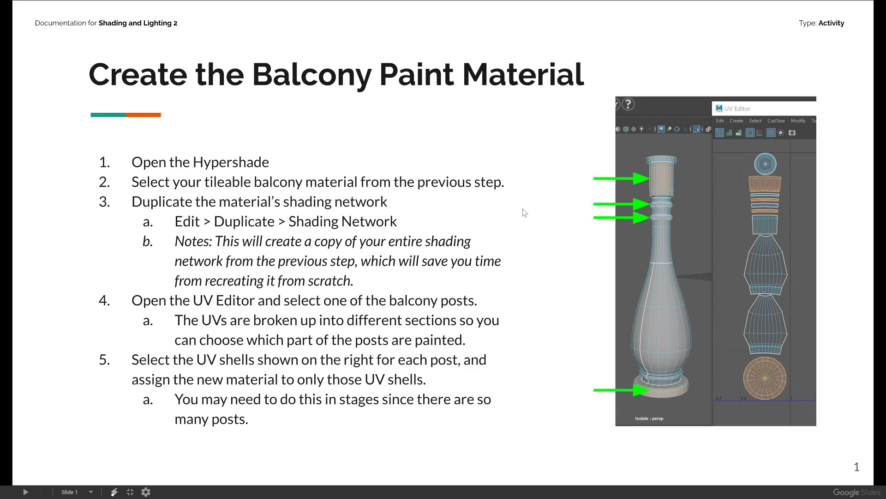
key("Escape")
scroll(438, 369, "down", 5)
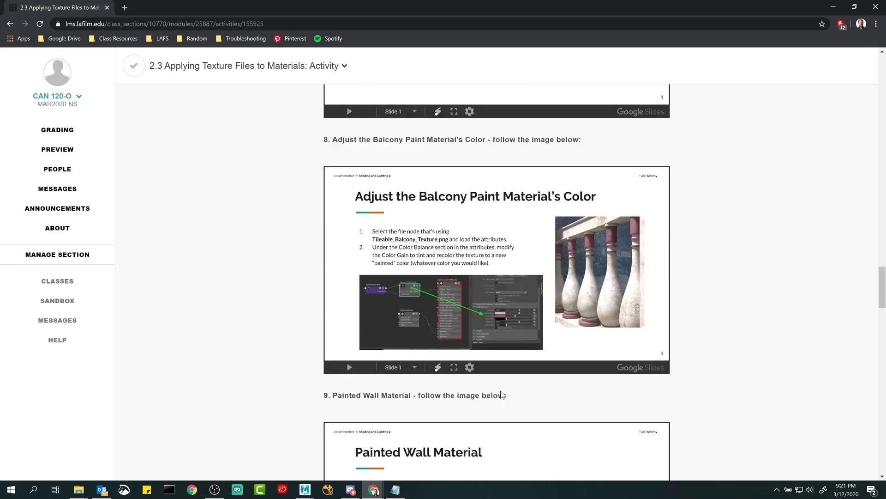
left_click(455, 366)
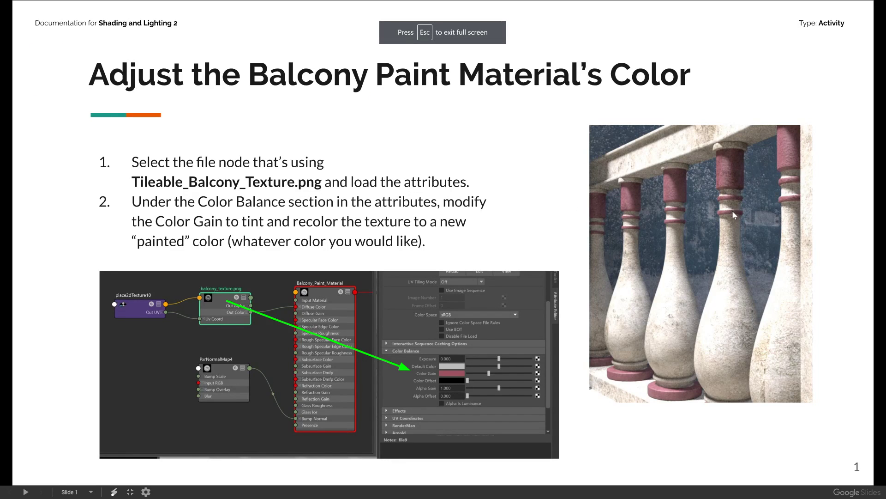
key("Escape")
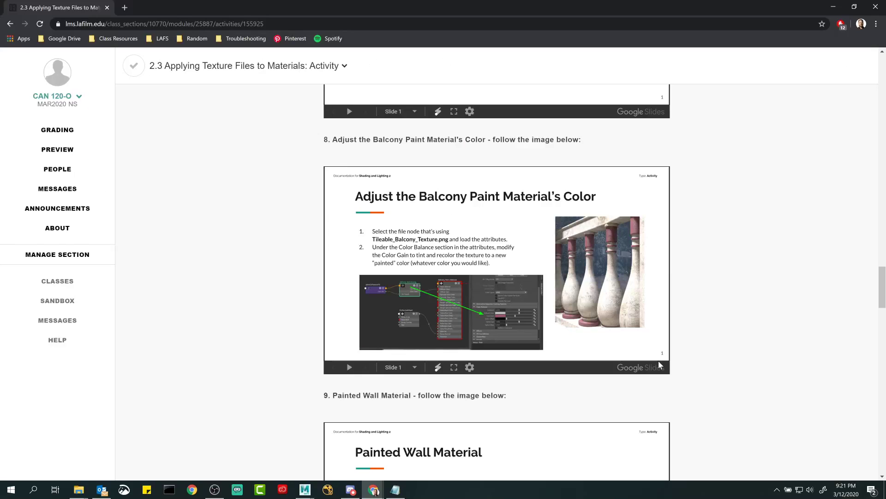
key("alt+Tab")
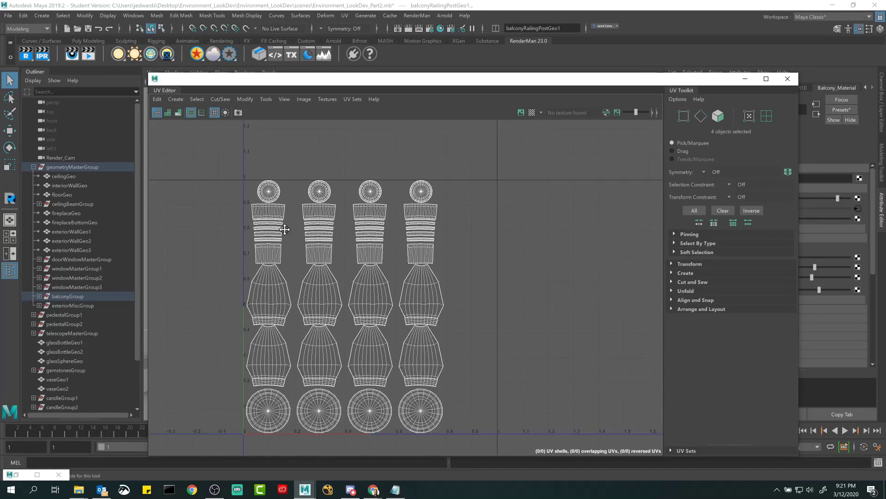
- Select the UV shells of the upper collar, two thin rings, and round base on all four balusters
scroll(231, 221, "up", 1)
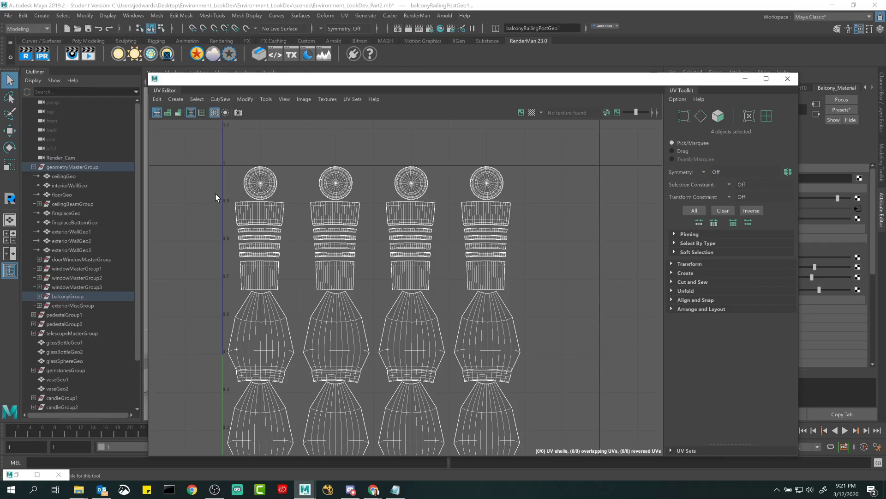
right_click(216, 197)
left_click(177, 181)
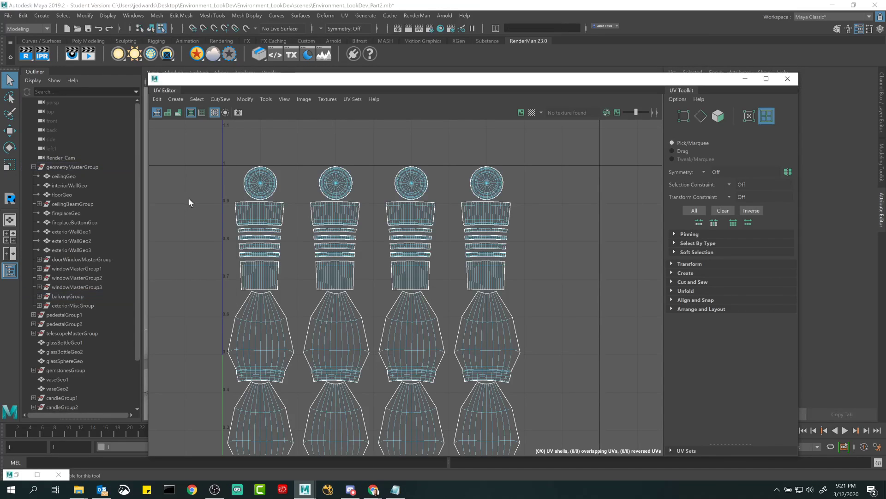
left_click_drag(190, 208, 531, 209)
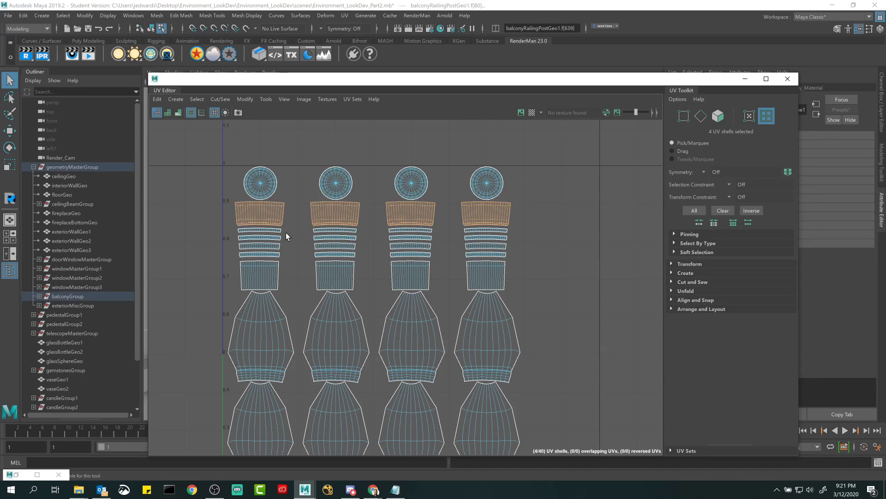
left_click_drag(292, 240, 511, 240, "shift")
left_click_drag(226, 253, 521, 258, "shift")
middle_click_drag(417, 320, 392, 194, "alt")
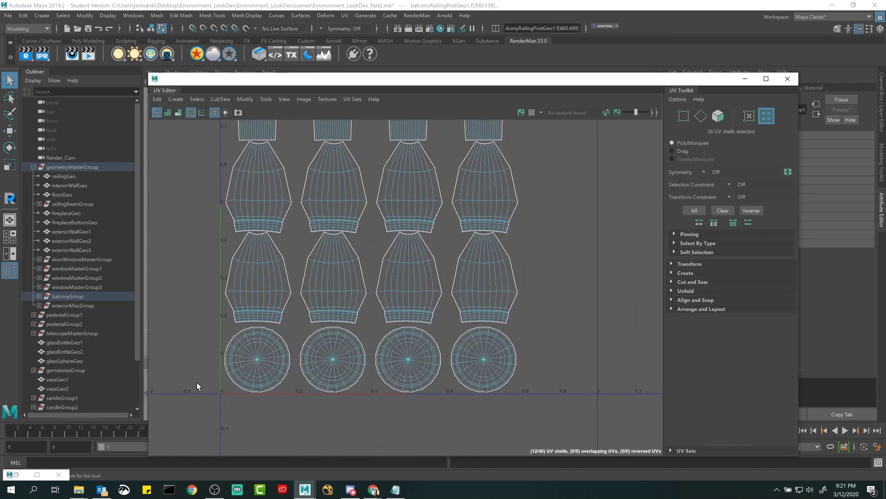
left_click_drag(199, 363, 536, 384, "shift")
scroll(463, 306, "down", 3)
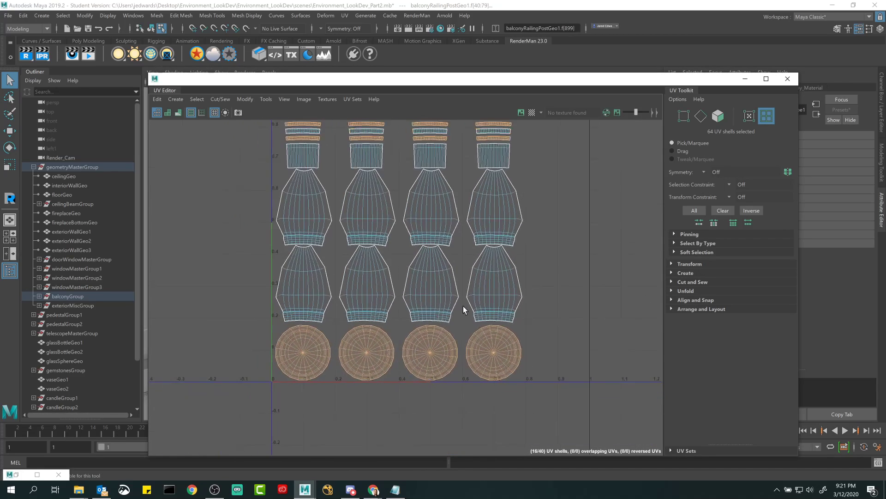
middle_click_drag(464, 306, 374, 296, "alt")
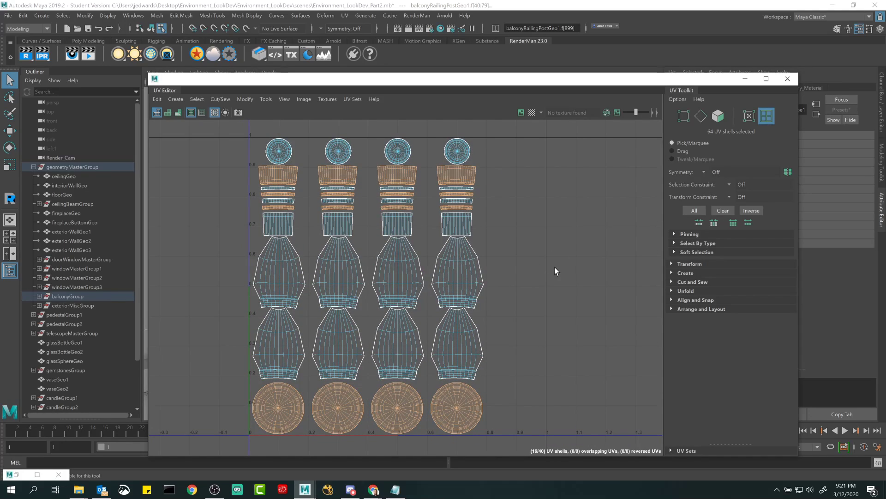
- Assign Balcony_Paint_Material to the selected baluster shells from the Hypershade, return to object selection, and clear the selection
left_click(745, 79)
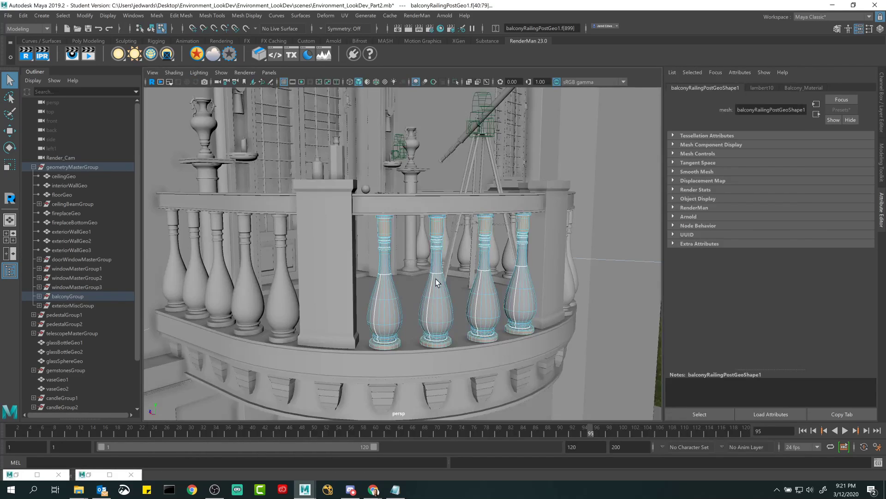
right_click_drag(437, 282, 186, 389, "alt")
left_click(21, 476)
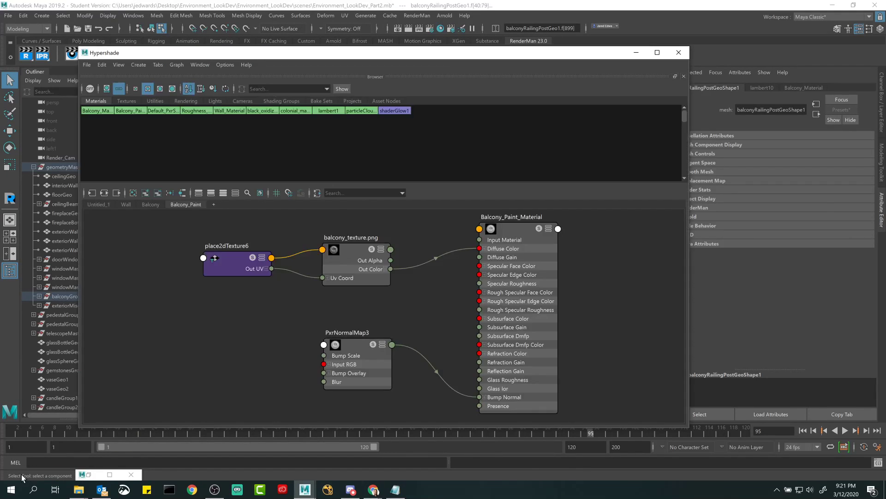
middle_click_drag(460, 263, 416, 287, "alt")
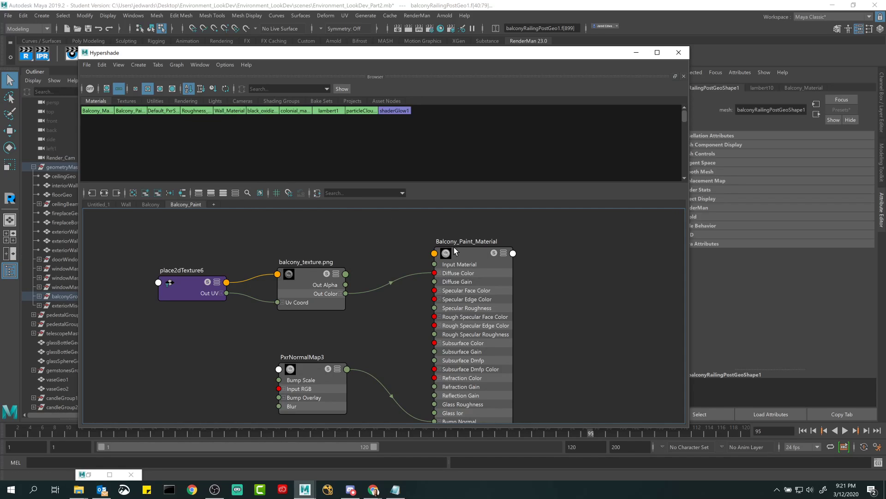
right_click_drag(468, 252, 467, 228)
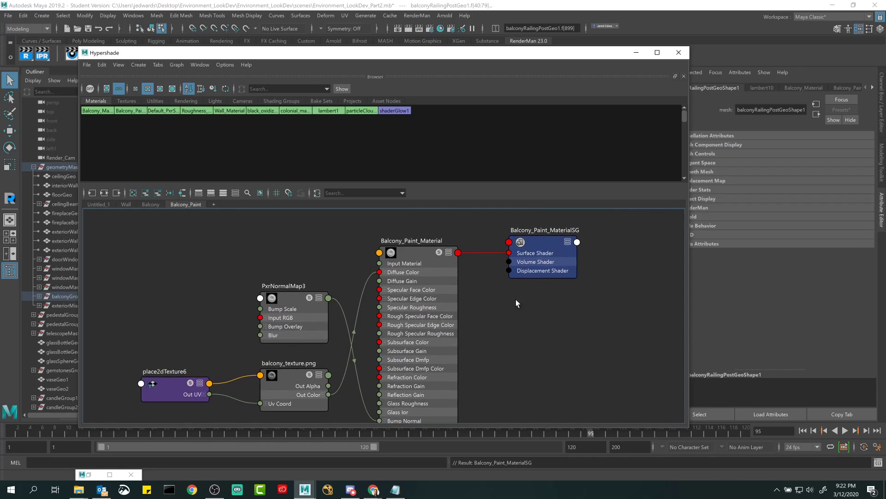
left_click(637, 53)
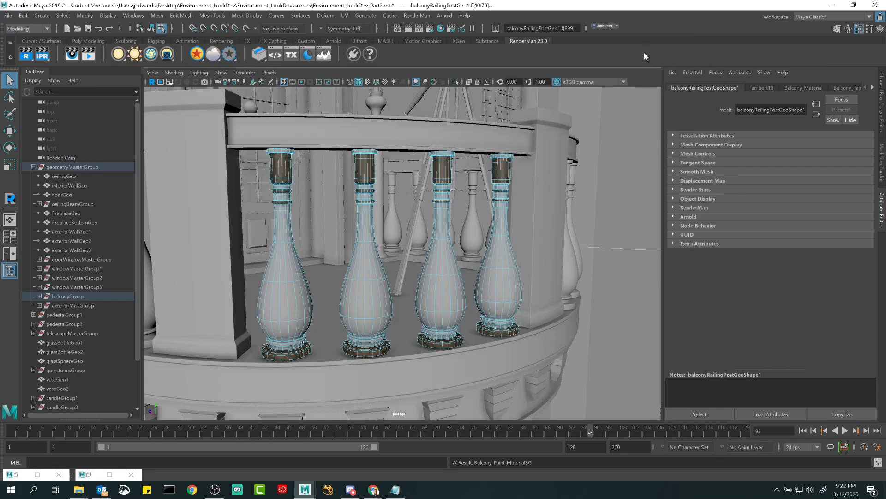
right_click_drag(447, 168, 455, 174)
left_click(441, 170)
key("ctrl+z")
middle_click_drag(419, 191, 421, 194, "alt")
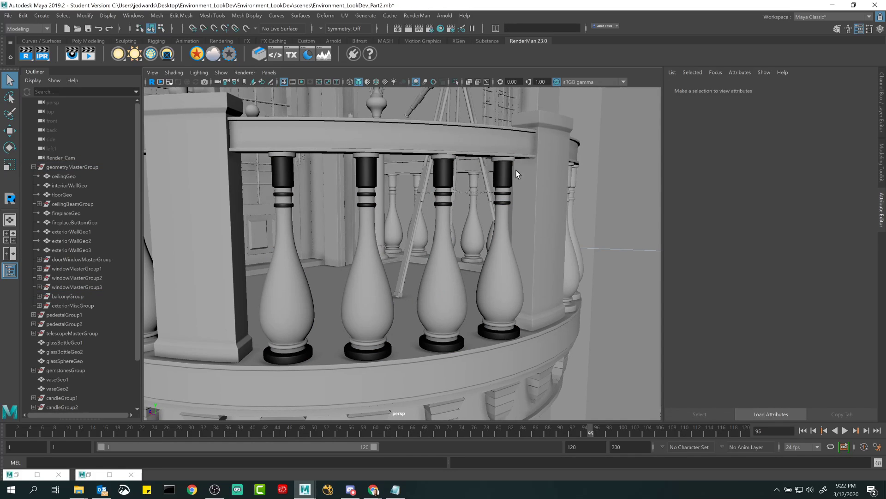
- Select one painted baluster and compare its Balcony_Material and Balcony_Paint_Material attributes
left_click(436, 181)
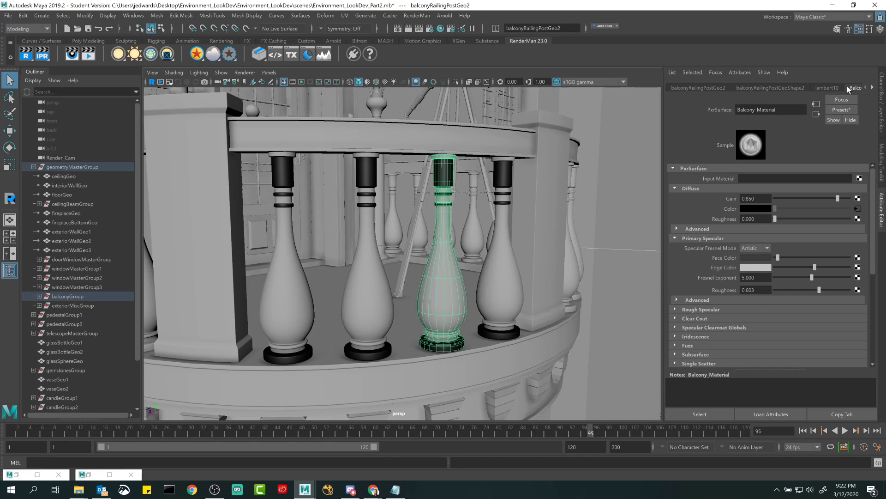
left_click(872, 89)
left_click(830, 87)
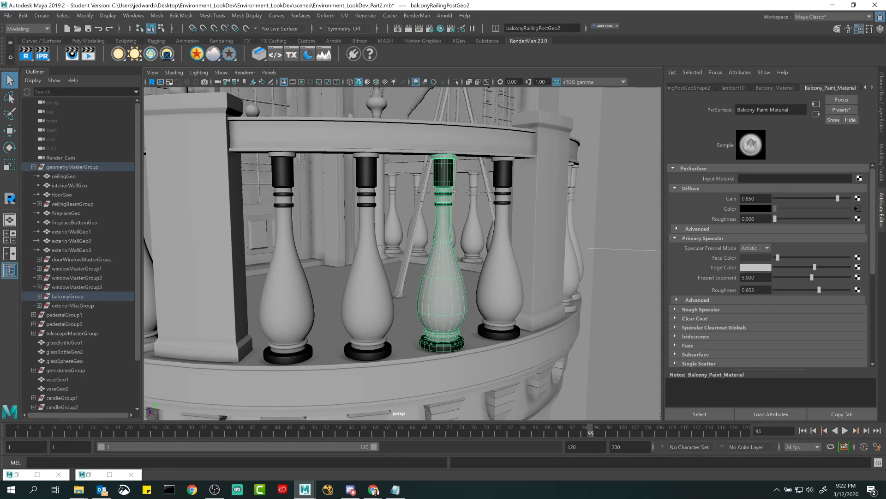
left_click(785, 89)
left_click(817, 88)
- Examine the Balcony_Paint_MaterialSG node in the Balcony_Paint graph, deselect it, and minimize the Hypershade
left_click(14, 476)
left_click(14, 475)
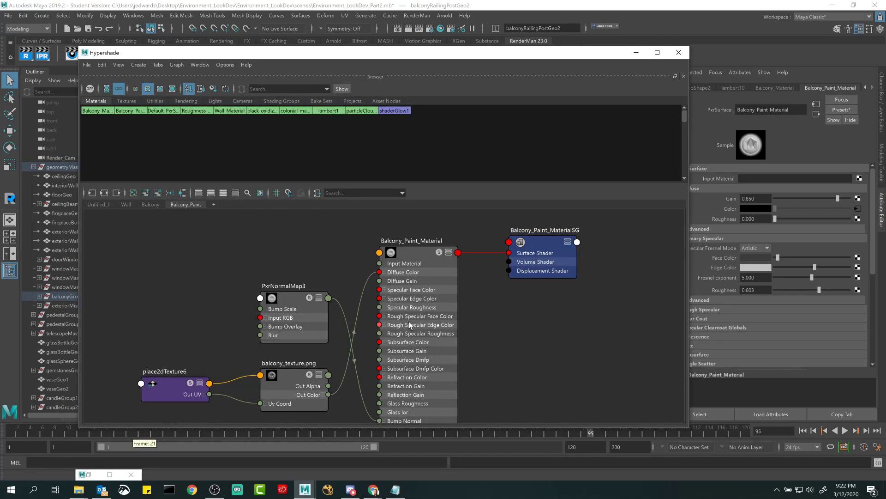
left_click(541, 248)
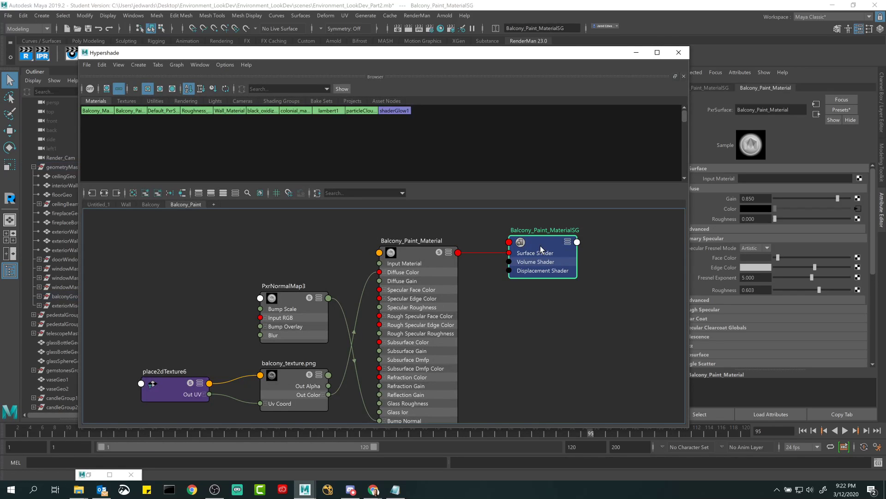
left_click(702, 88)
left_click(501, 309)
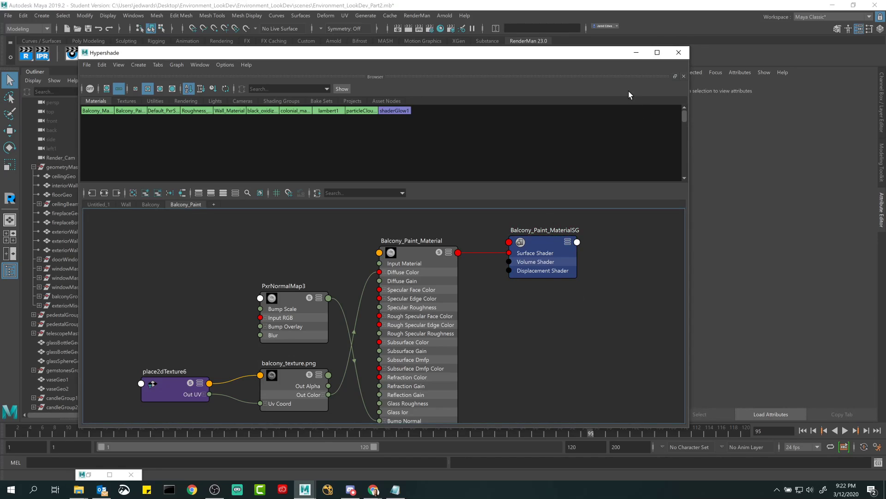
left_click(636, 52)
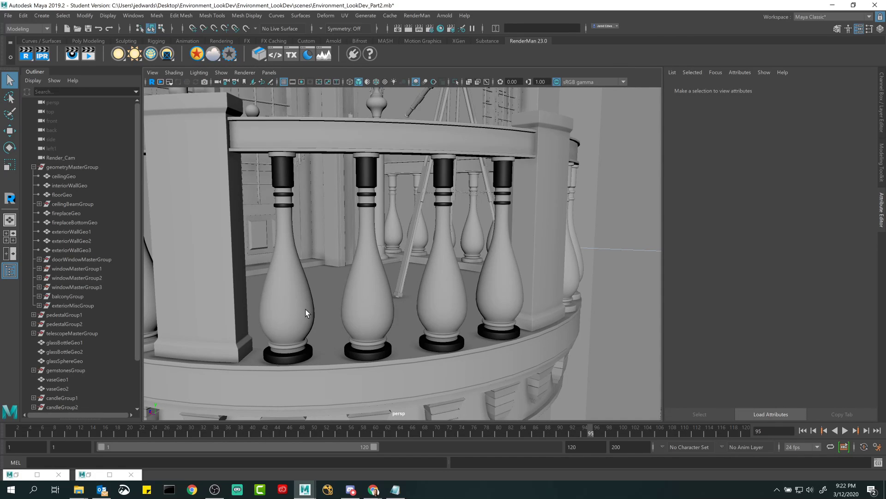
- Select the four unpainted balusters in the balcony section next to the painted ones
right_click_drag(436, 307, 395, 298, "alt")
mouse_move(395, 298)
left_mouse_down("alt")
mouse_move(369, 294)
mouse_move(390, 294)
left_mouse_up("alt")
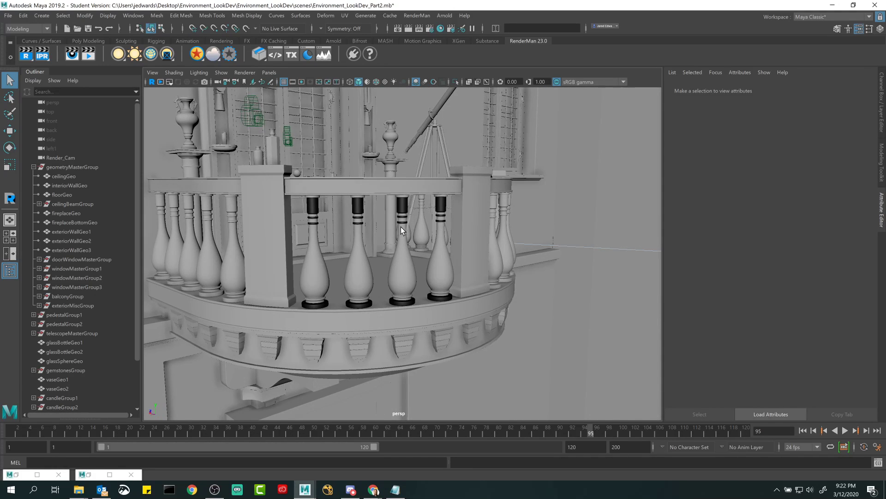
right_click_drag(323, 256, 341, 277, "alt")
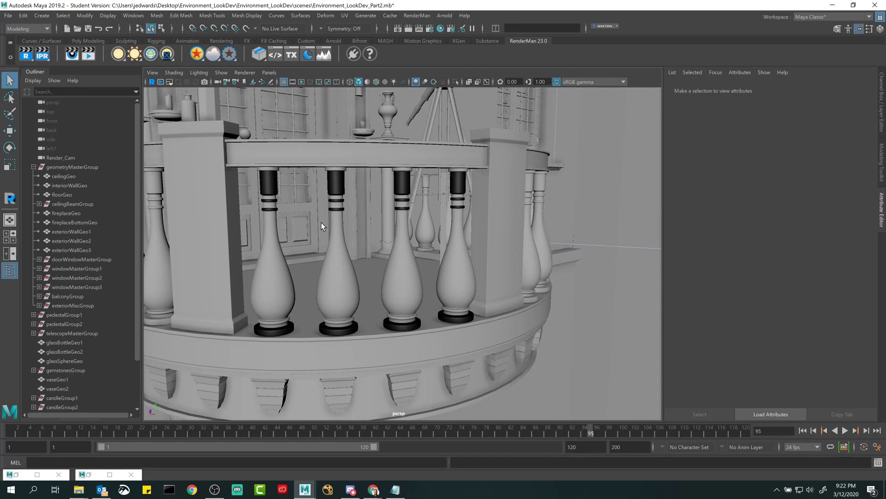
mouse_move(389, 229)
left_mouse_down("alt")
mouse_move(230, 223)
mouse_move(390, 236)
left_mouse_up("alt")
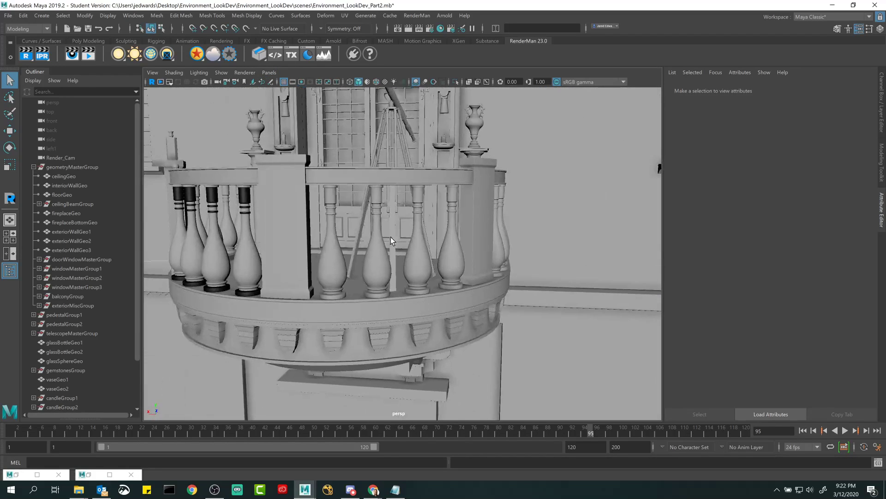
middle_click_drag(390, 237, 406, 234, "alt")
right_click_drag(318, 244, 340, 253, "alt")
left_click(341, 253)
left_click(394, 257, "shift")
left_click(450, 253, "shift")
left_click(468, 250, "shift")
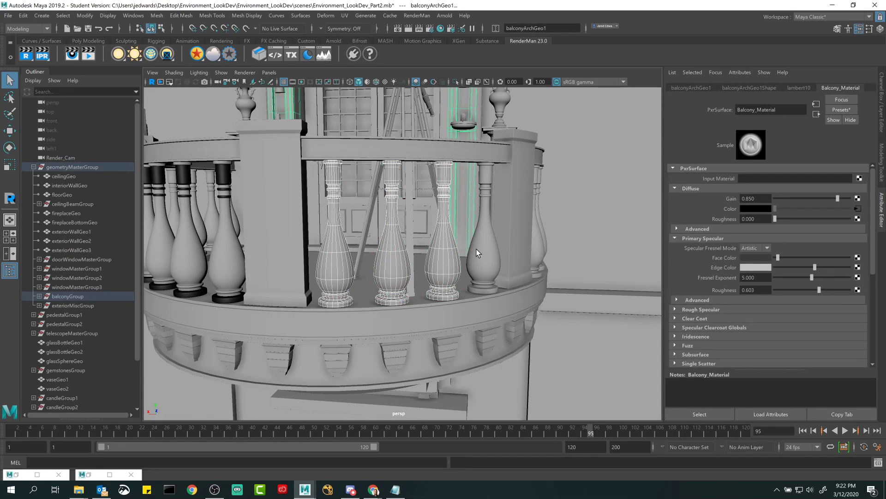
left_click(480, 249, "shift")
left_click_drag(406, 294, 382, 287, "alt")
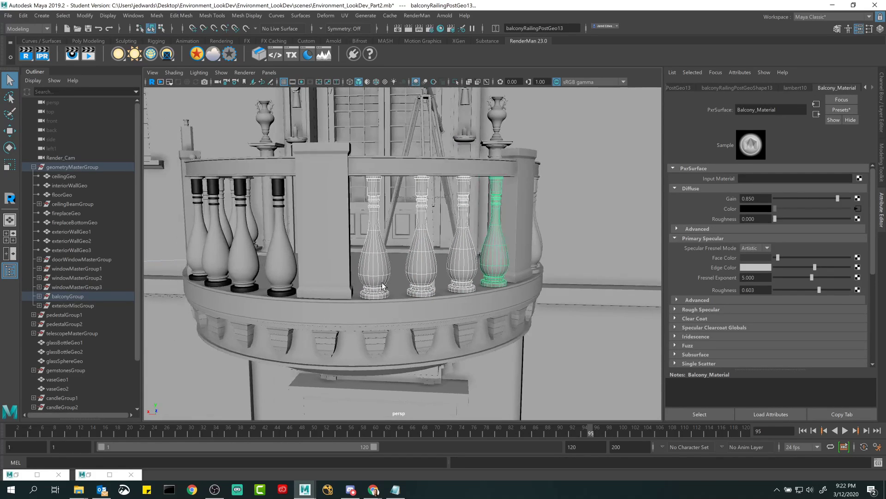
- Restore the Hypershade and UV Editor windows and arrange them so the selected balusters stay accessible in the viewport
left_click(16, 474)
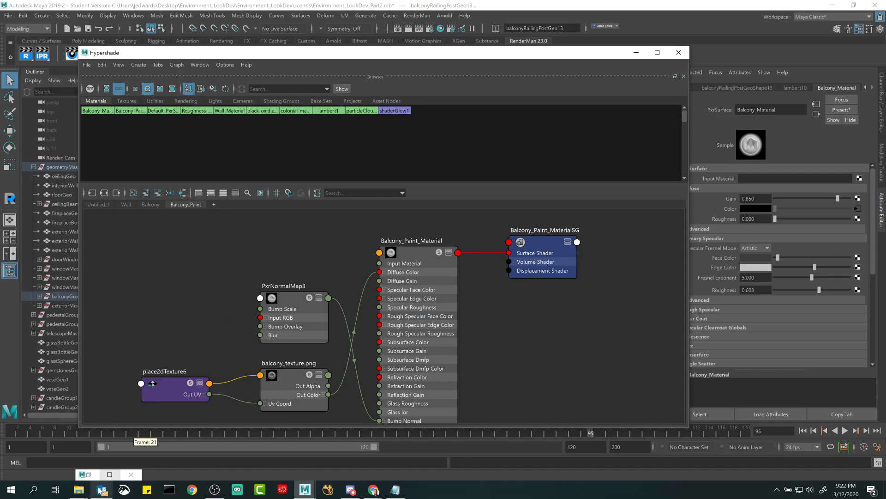
left_click(110, 474)
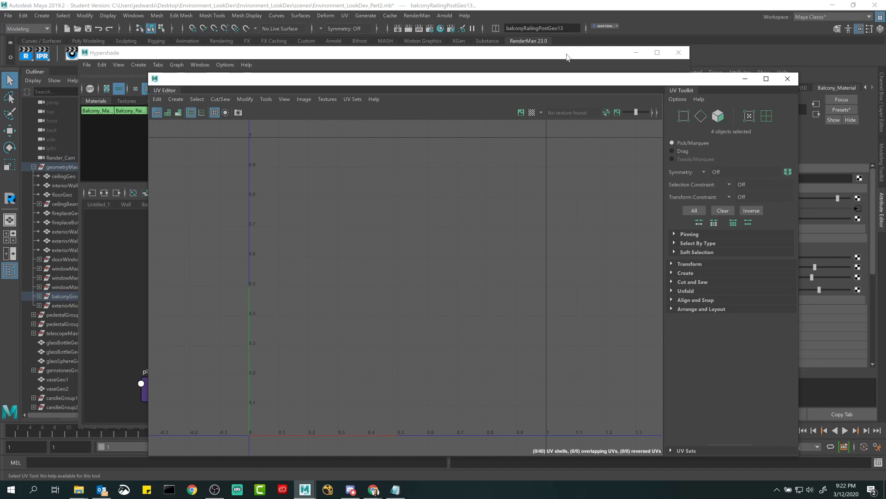
left_click_drag(567, 57, 474, 203)
left_click_drag(583, 78, 680, 324)
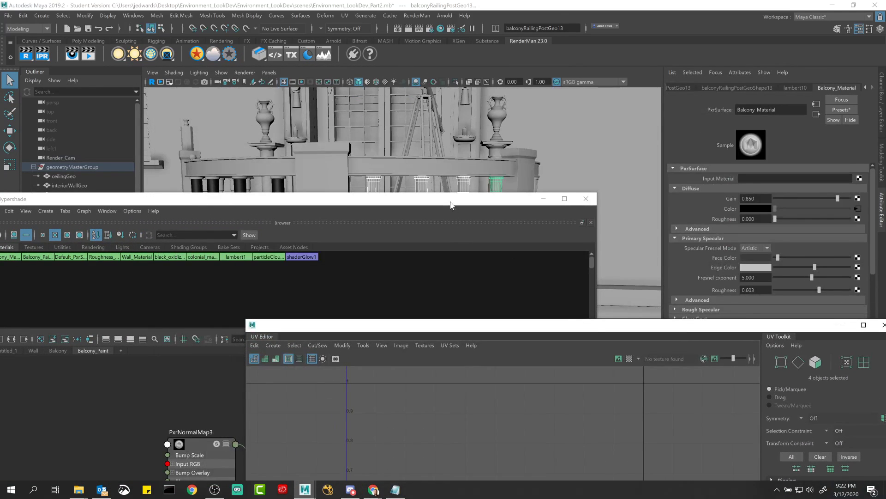
left_click_drag(450, 205, 161, 360)
left_click_drag(431, 325, 519, 320)
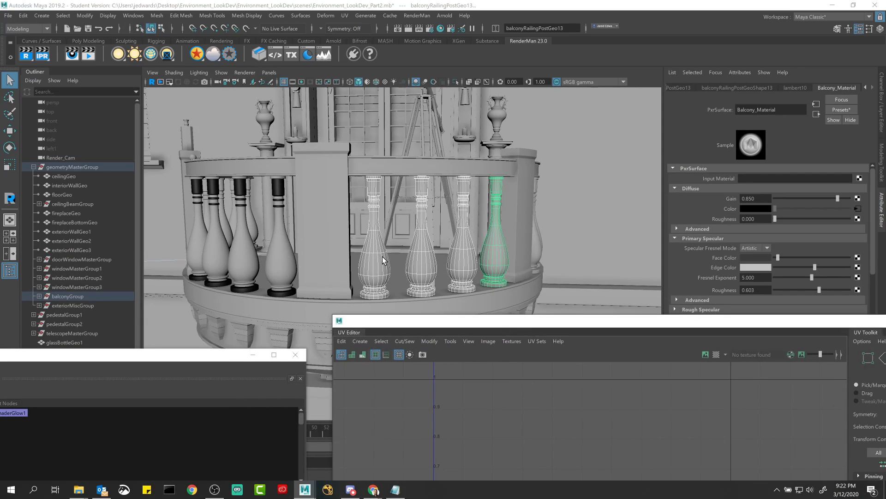
- Reselect the four balusters individually so that all their UV layouts load in the UV Editor
left_click(382, 260)
left_click(439, 262)
left_click(464, 261)
left_click(419, 263)
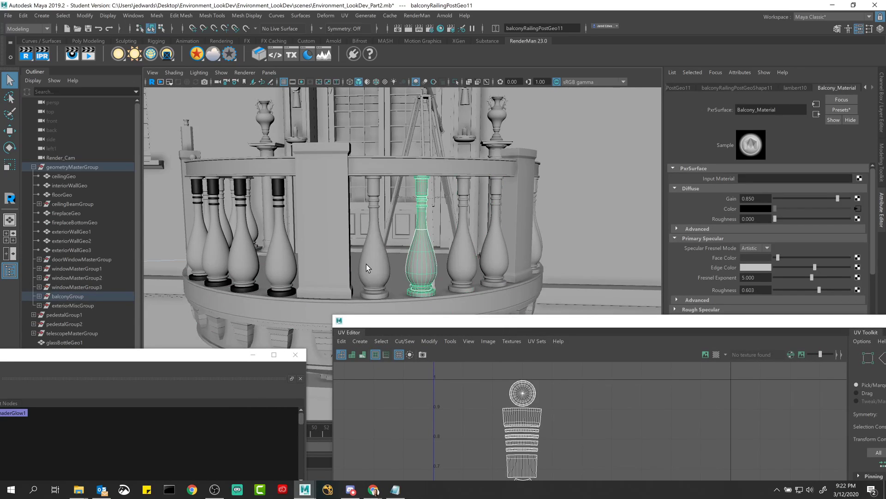
left_click(367, 264)
left_click(471, 261, "shift")
left_click(487, 254, "shift")
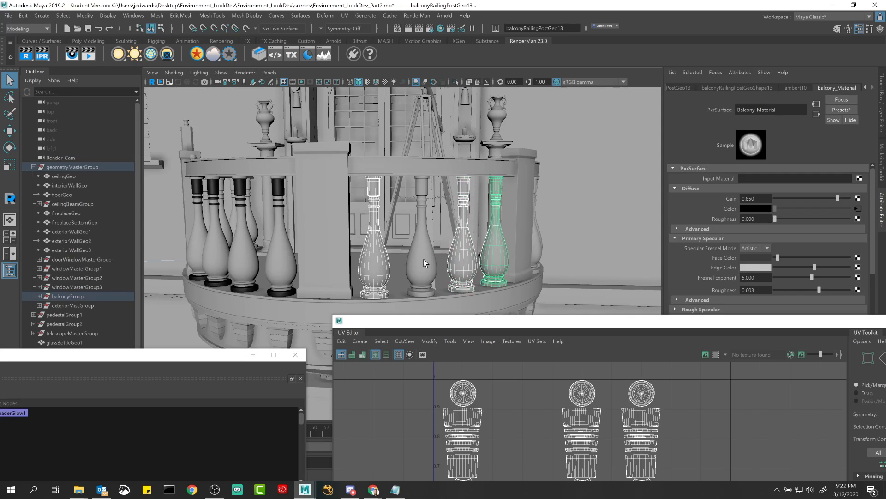
left_click(423, 259, "shift")
- Select the UV shells of the upper collar, two thin rings, and round base on the four loaded balusters
left_click_drag(507, 329, 394, 126)
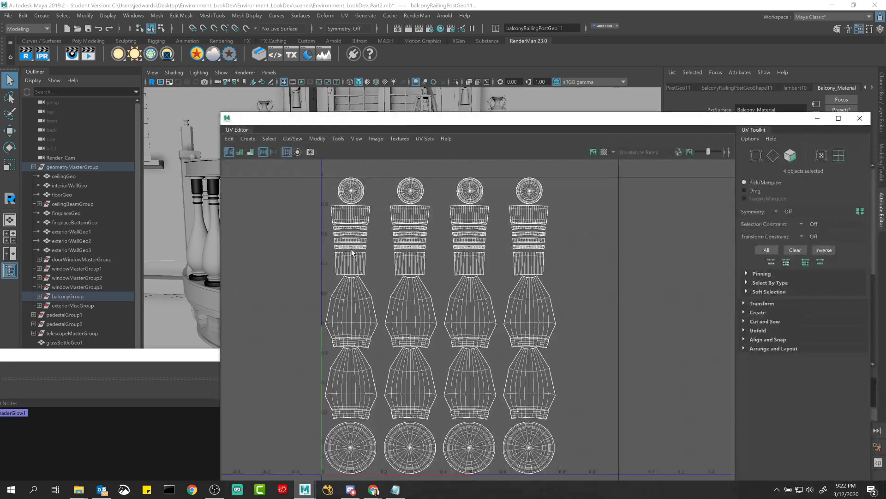
scroll(395, 330, "up", 3)
right_click(269, 210)
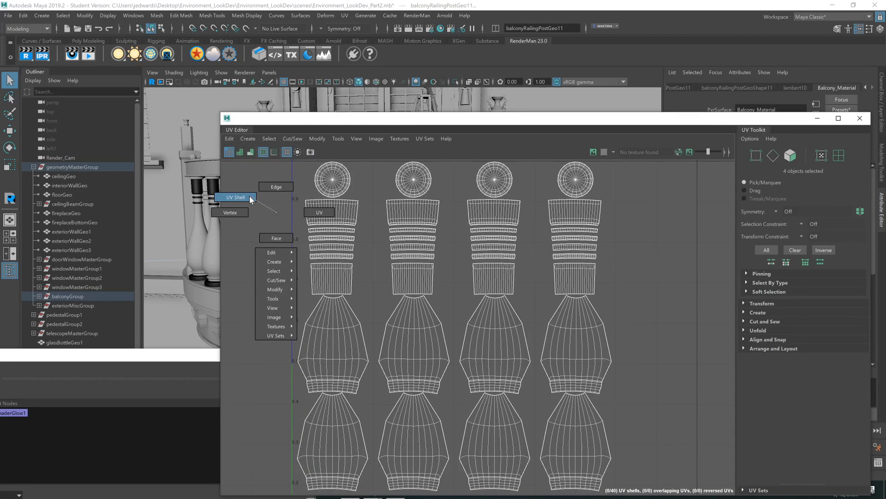
left_click(251, 199)
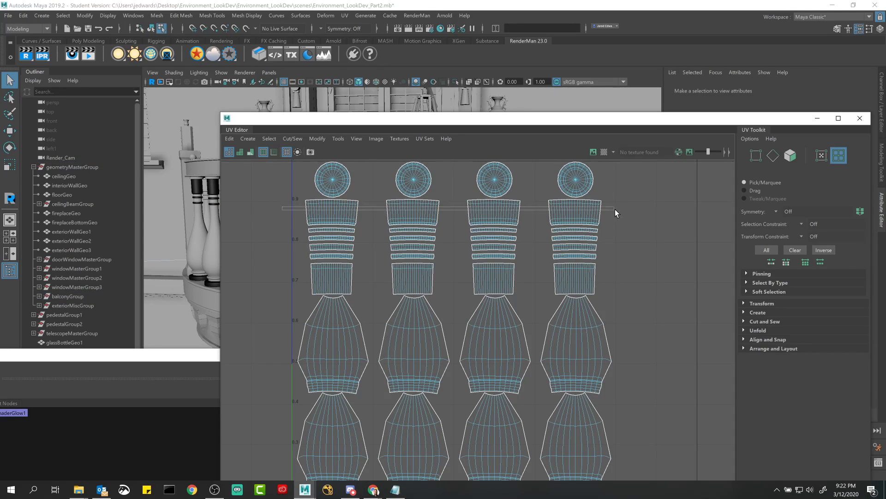
left_click_drag(289, 240, 595, 240, "shift")
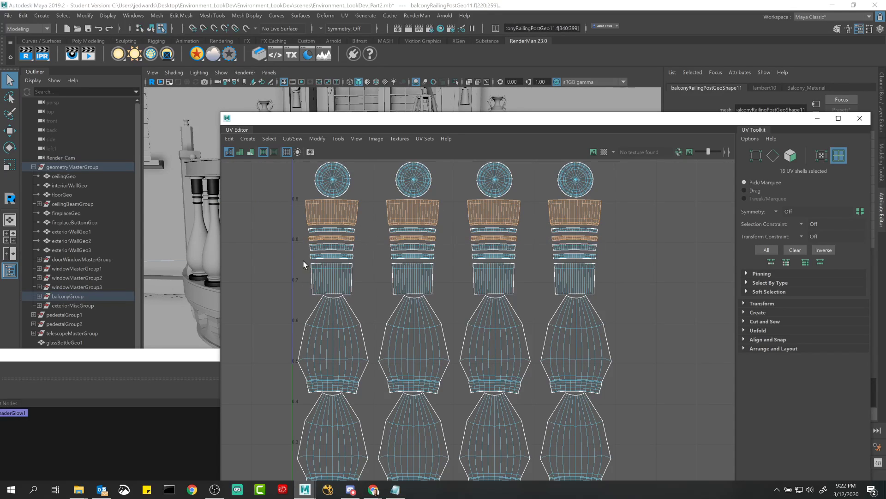
left_click_drag(284, 259, 601, 264, "shift")
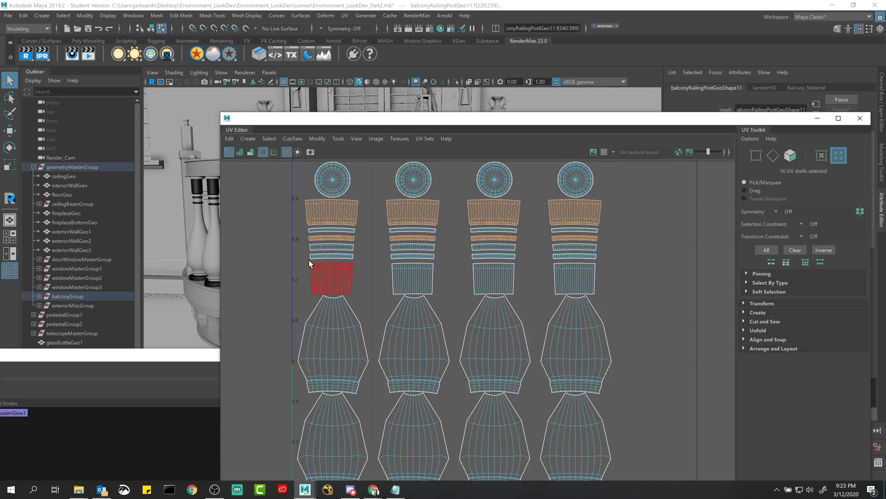
left_click_drag(297, 256, 633, 253, "shift")
middle_click_drag(613, 269, 617, 159, "alt")
left_click_drag(258, 433, 665, 427, "shift")
- Assign Balcony_Paint_Material to the selected shells of the four balusters and move both editors clear of the viewport
left_click_drag(162, 356, 462, 186)
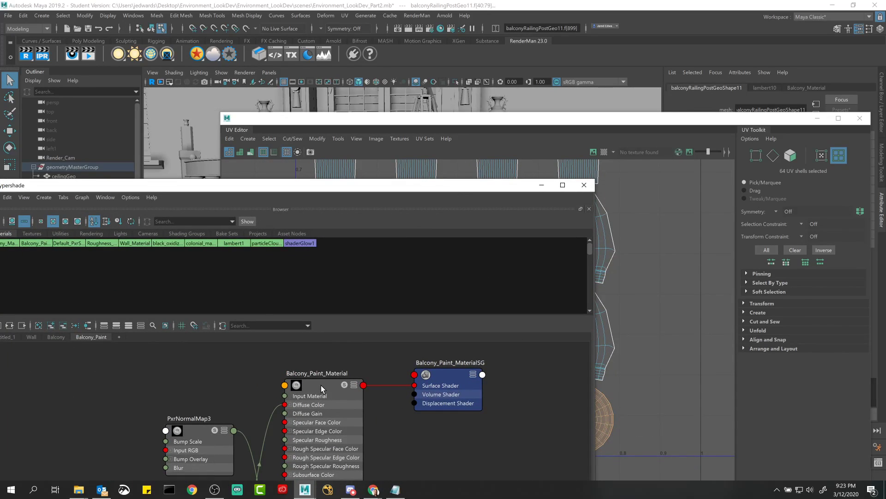
right_click_drag(321, 385, 324, 331)
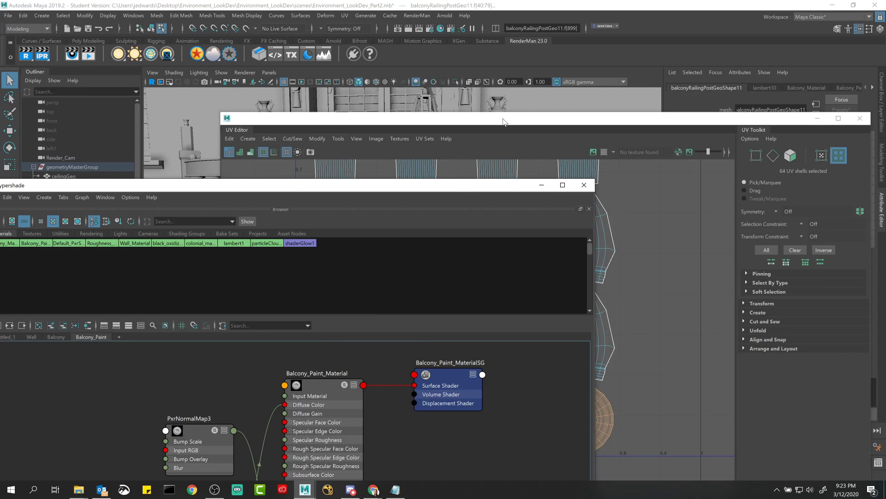
left_click_drag(503, 119, 565, 416)
left_click_drag(491, 186, 224, 268)
- Return to object selection and select the five unpainted balusters in the following balcony section
left_click_drag(342, 217, 428, 193, "alt")
right_click_drag(423, 183, 442, 168)
left_click(459, 185, "shift")
left_click(499, 185, "shift")
left_click(538, 185, "shift")
left_click(575, 187, "shift")
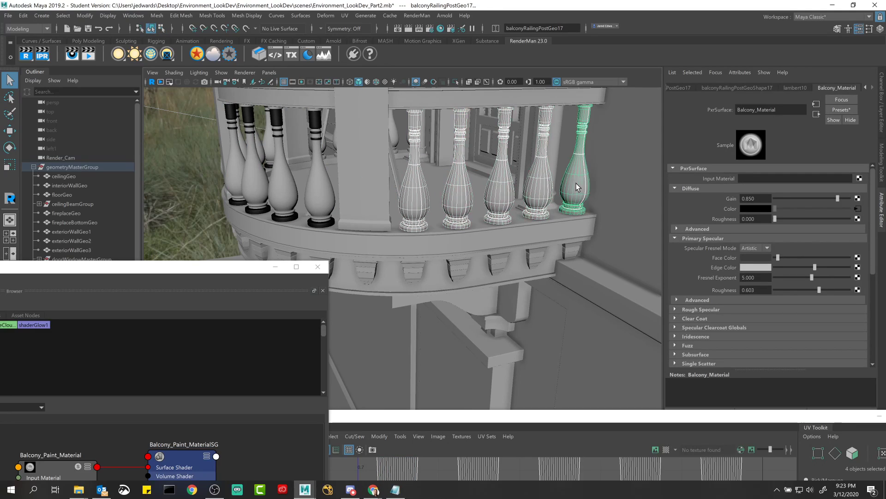
- Select the collar, two-ring, and round-base UV shells of the five balusters in the UV Editor
left_click_drag(553, 424, 461, 86)
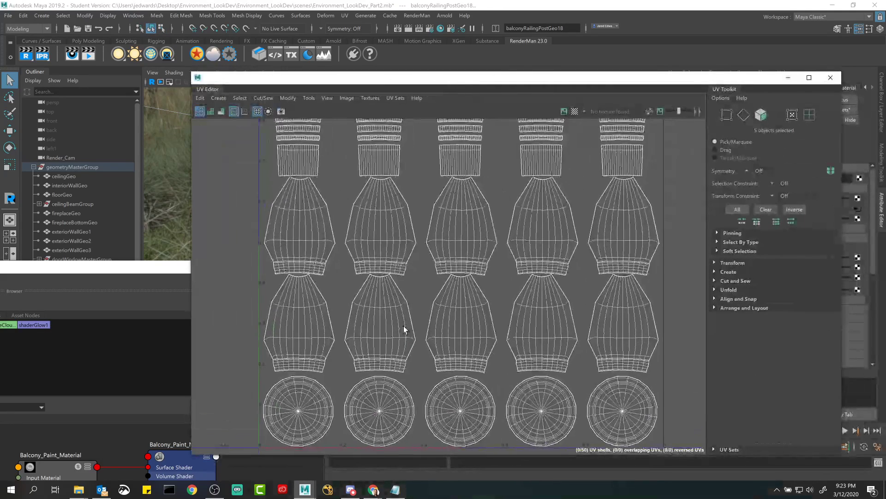
right_click_drag(214, 190, 257, 185)
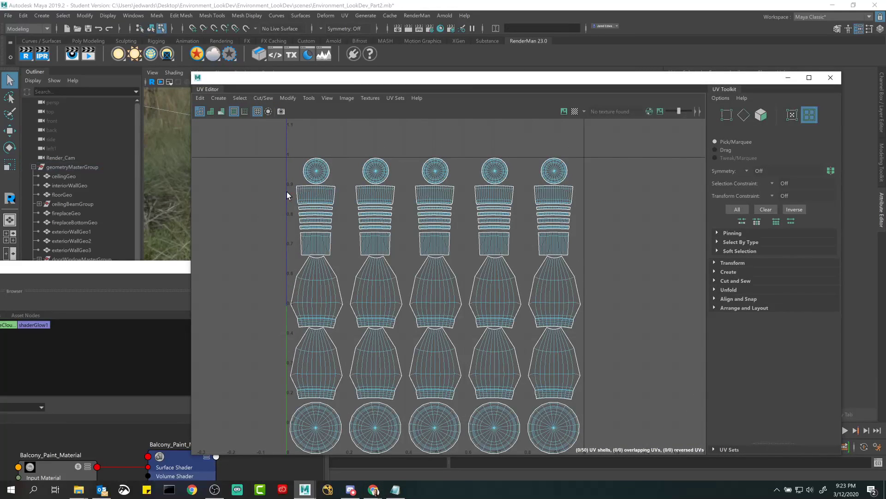
left_click_drag(560, 199, 560, 200)
left_click_drag(283, 214, 585, 237)
middle_click_drag(447, 288, 456, 214, "alt")
left_click_drag(267, 347, 581, 361, "shift")
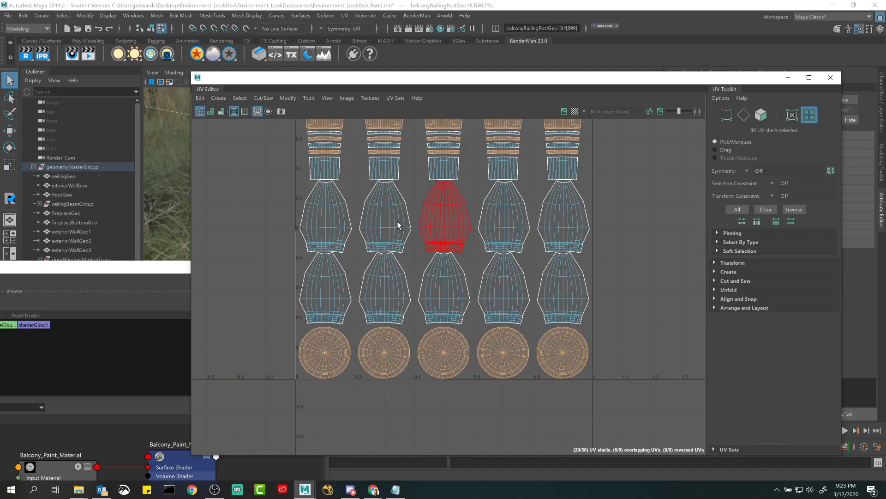
- Assign Balcony_Paint_Material to the selected shells of the five balusters and uncover the viewport again
left_click_drag(127, 271, 432, 113)
right_click_drag(367, 309, 366, 276)
left_click_drag(486, 111, 346, 328)
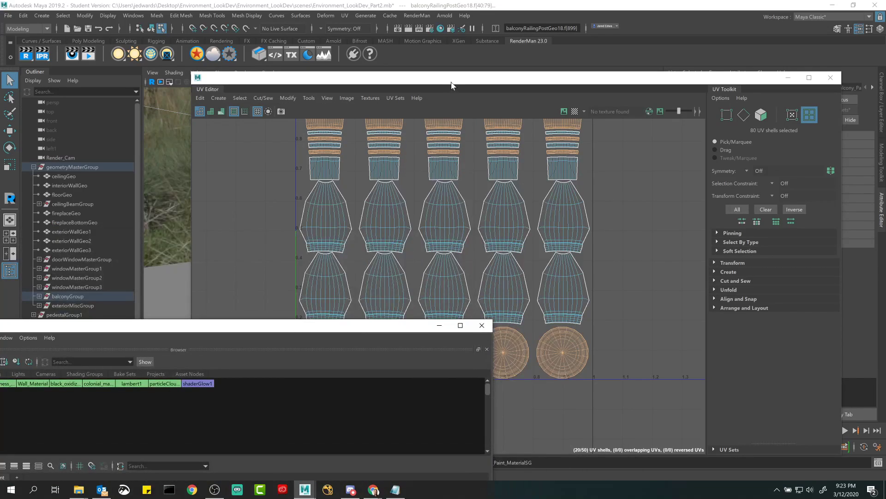
left_click_drag(455, 77, 517, 294)
- Select the five unpainted balusters in the section at the opposite end of the balcony
left_click_drag(502, 215, 596, 217, "alt")
scroll(352, 192, "up", 3)
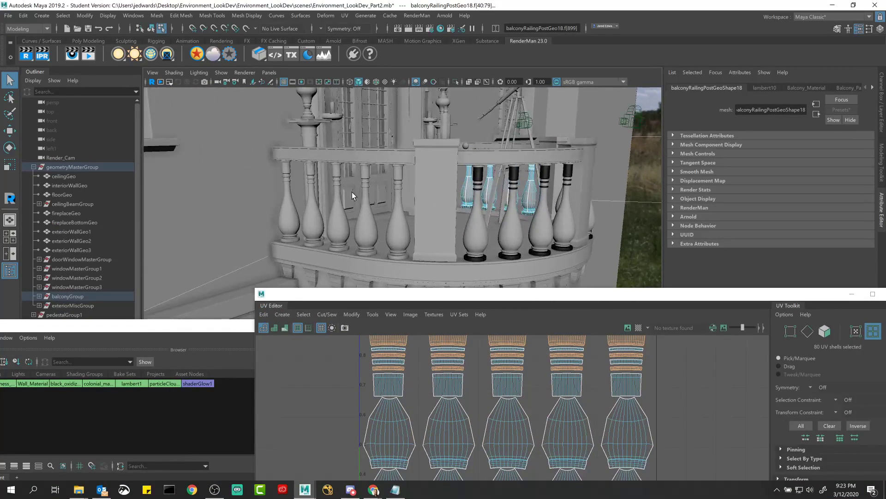
middle_click_drag(352, 192, 364, 184, "alt")
scroll(284, 226, "up", 3)
right_click_drag(238, 186, 265, 172)
left_click(235, 199)
left_click(304, 198, "shift")
left_click(351, 201, "shift")
left_click(400, 203, "shift")
left_click(464, 204, "shift")
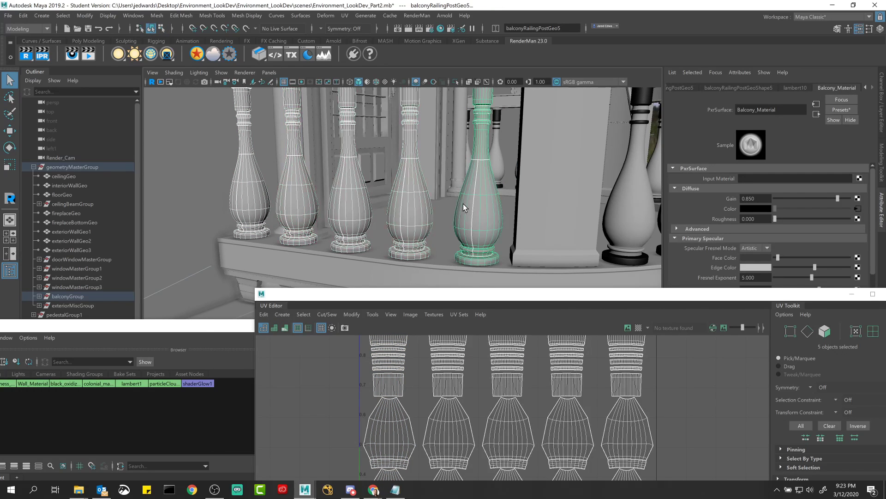
- Select the UV shells of the upper collar, two thin rings, and round base on the last five balusters
left_click_drag(441, 298, 497, 271)
middle_click_drag(447, 364, 431, 382, "alt")
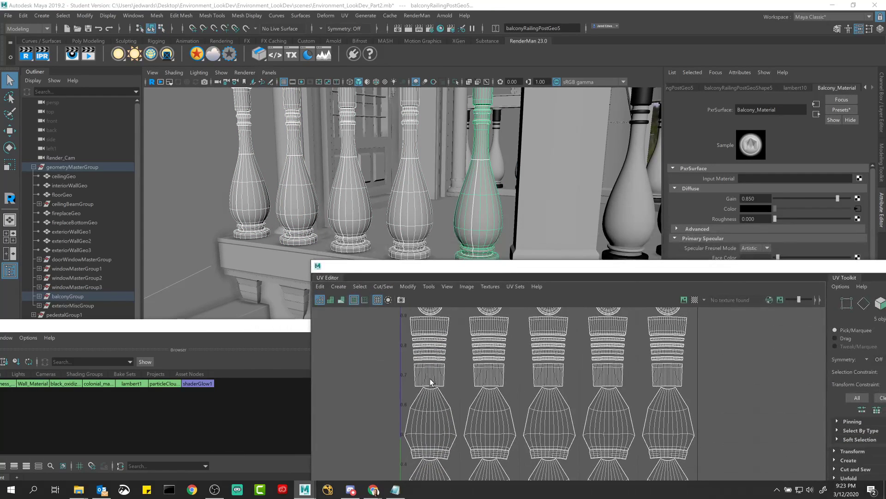
right_click_drag(370, 354, 330, 339)
left_click_drag(383, 334, 666, 327)
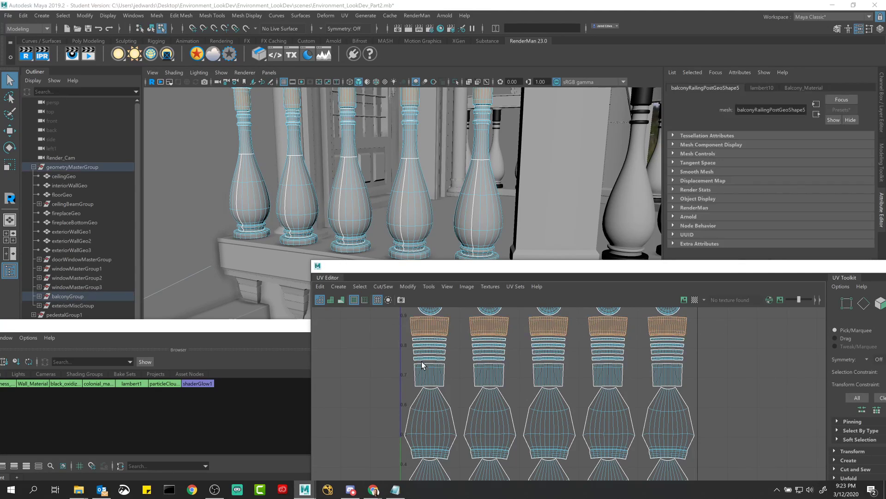
left_click_drag(395, 345, 694, 343)
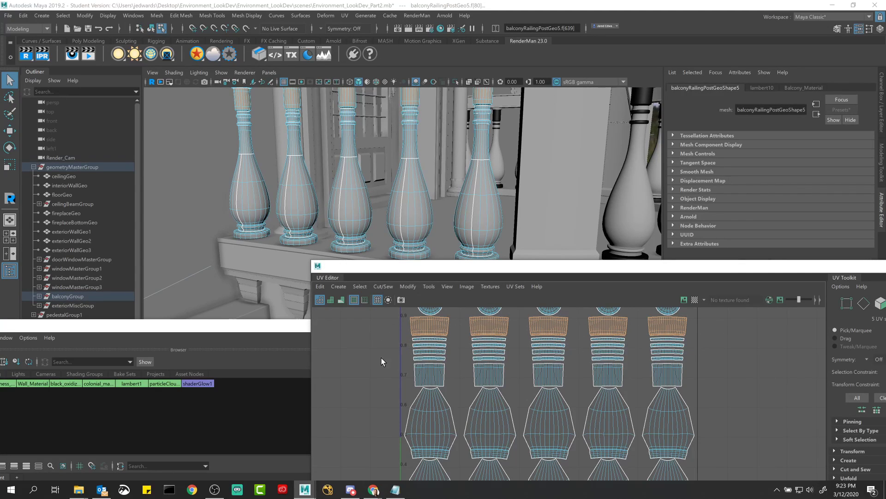
left_click_drag(401, 346, 698, 342)
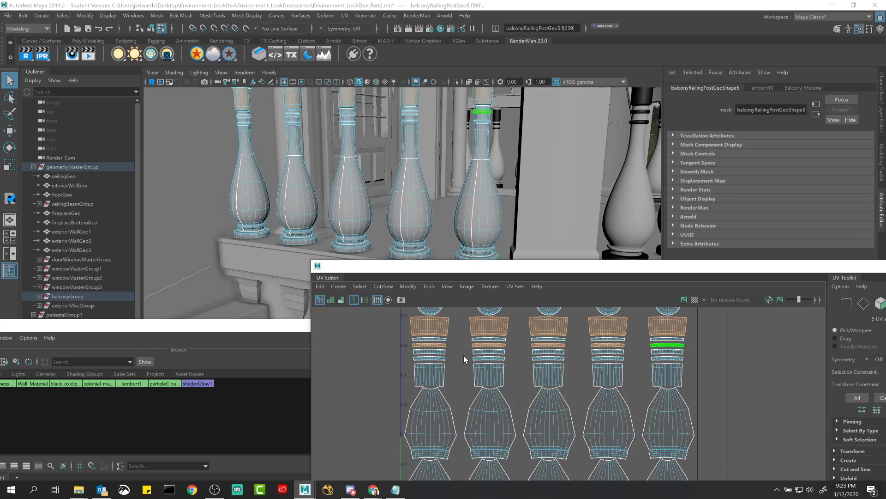
left_click_drag(378, 360, 697, 357, "shift")
middle_click_drag(544, 433, 539, 279, "alt")
left_click_drag(363, 408, 708, 409, "shift")
- Assign Balcony_Paint_Material to the last five balusters' selected shells, return to object selection, and clear the selection
left_click_drag(214, 328, 375, 152)
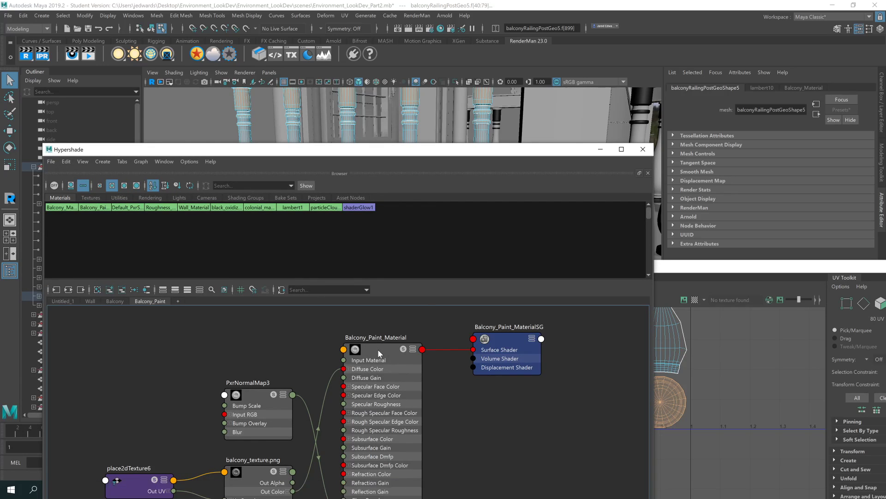
right_click_drag(377, 351, 373, 314)
left_click_drag(539, 153, 336, 321)
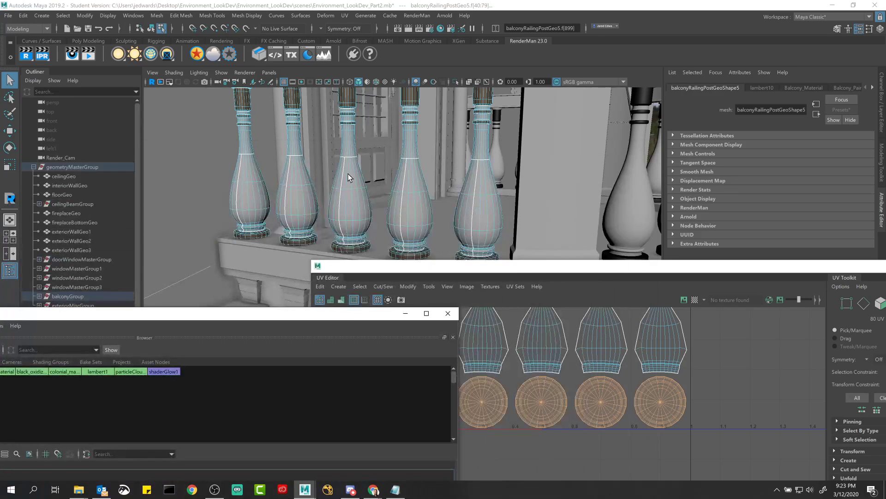
right_click_drag(347, 171, 385, 151)
left_click(354, 209, "shift")
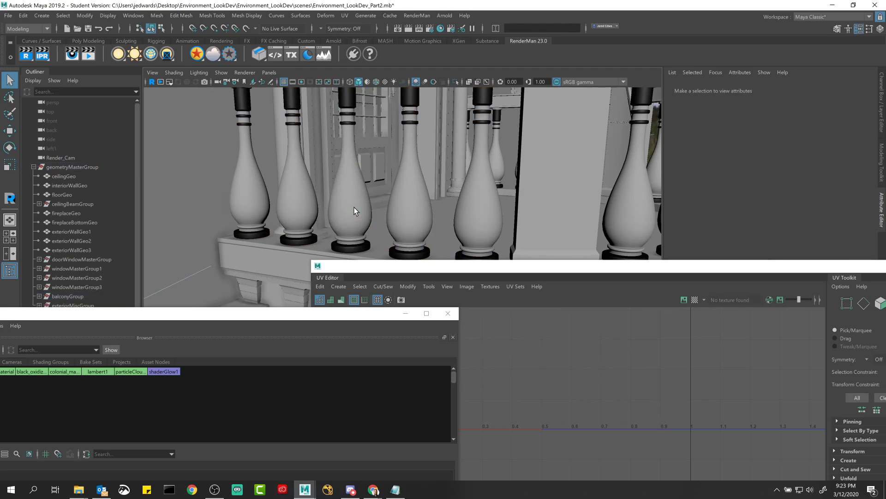
scroll(347, 204, "down", 4)
left_click_drag(340, 201, 517, 289, "alt")
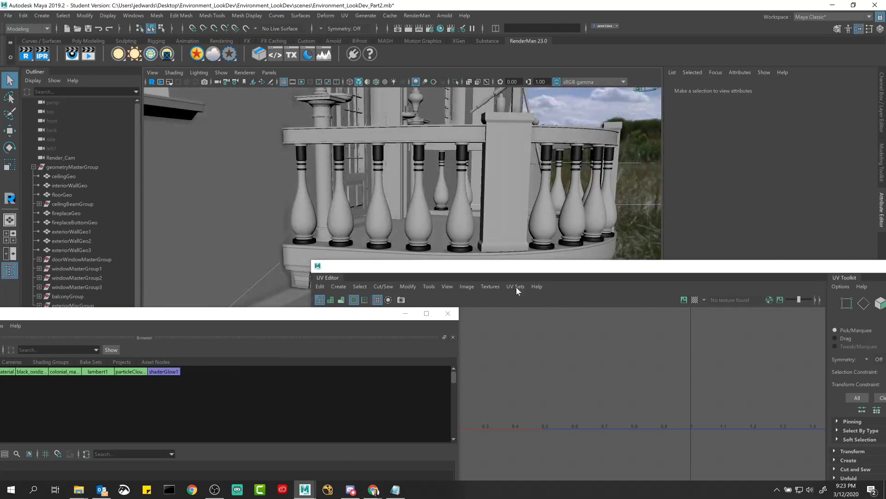
- Minimize the UV Editor and switch the viewport to look through Render_Cam
double_click(685, 273)
left_click(767, 77)
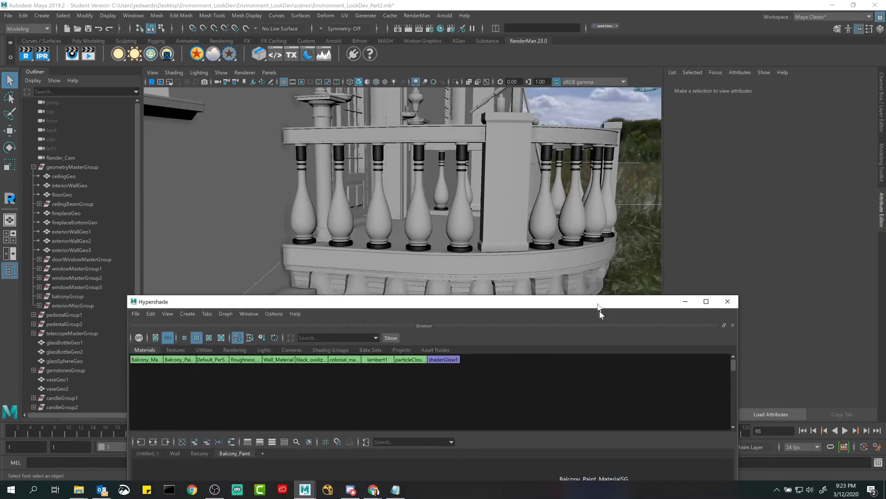
left_click(269, 73)
mouse_move(288, 83)
left_click(397, 90)
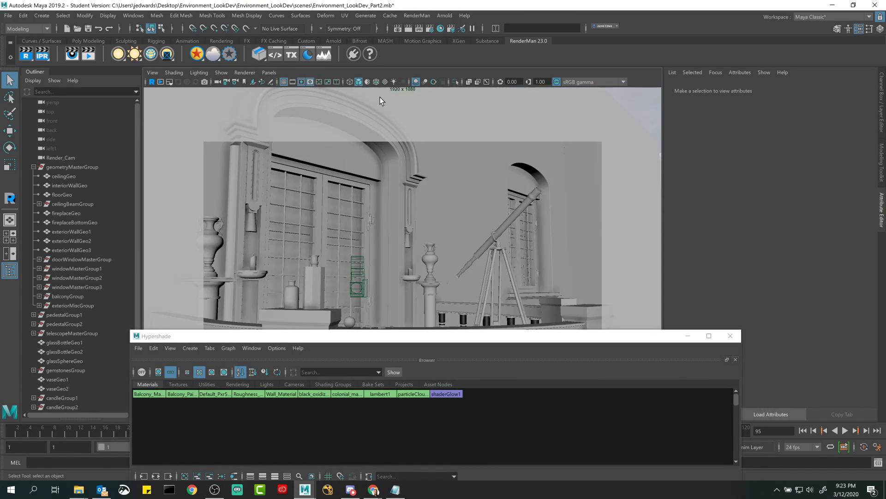
- Minimize Hypershade, start a RenderMan viewport render through Render_Cam, and crop it to a region around the balcony railing
left_click(688, 336)
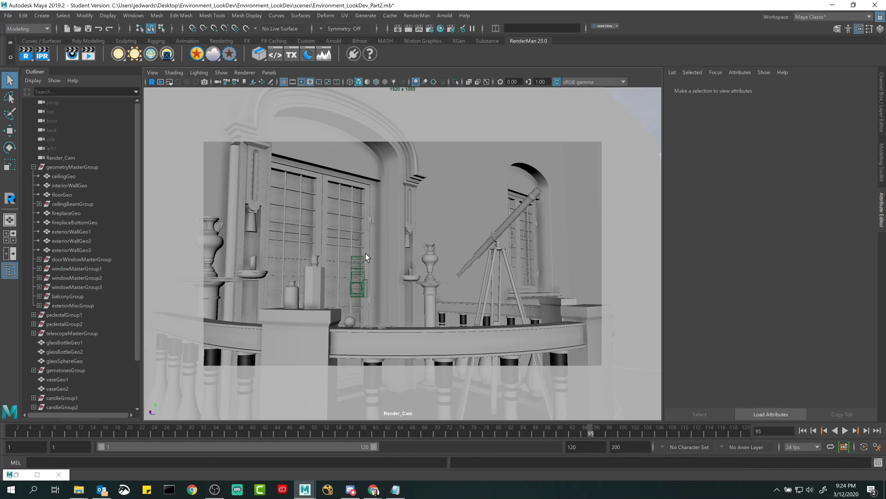
left_click(151, 82)
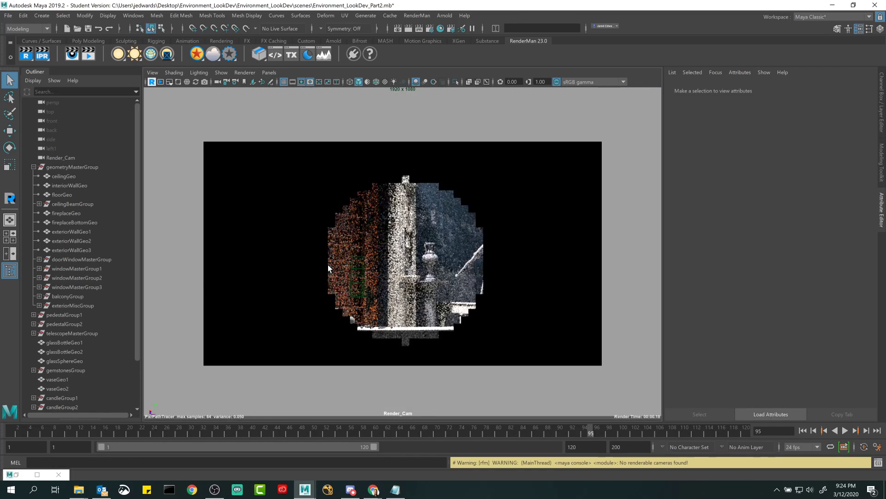
left_click(178, 82)
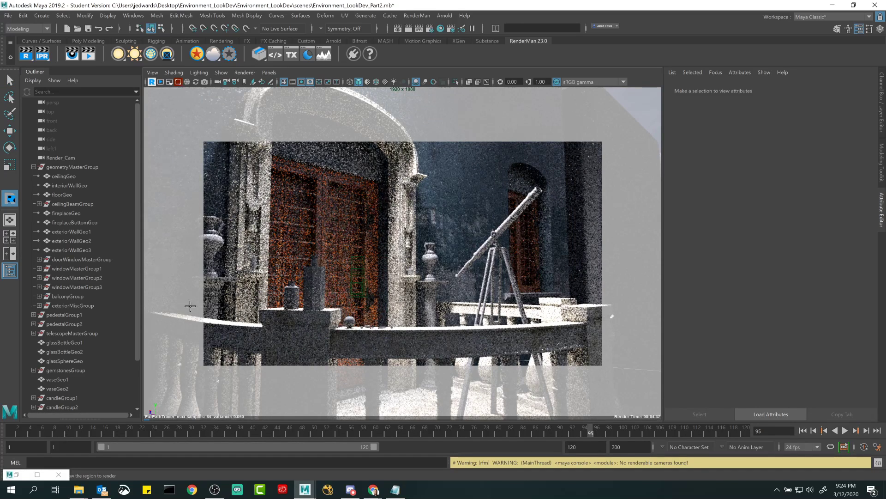
left_click_drag(198, 294, 607, 368)
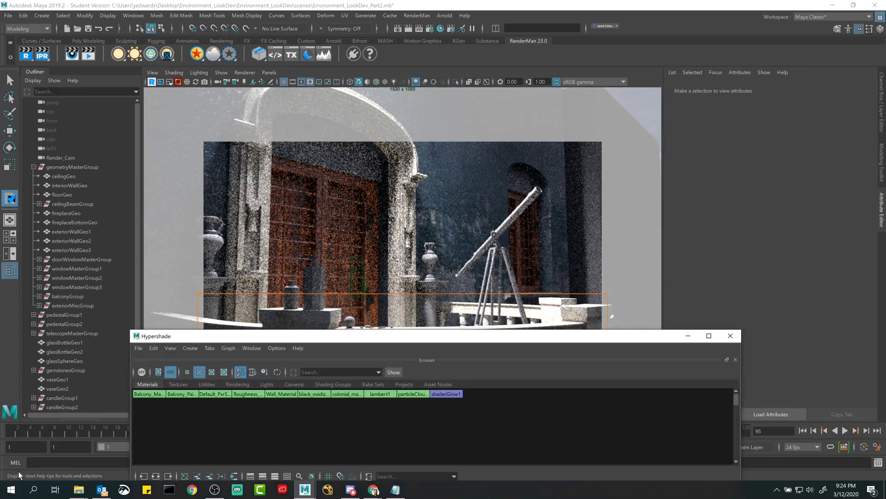
- Restore Hypershade and rearrange the Balcony_Paint graph so place2dTexture6 and balcony_texture.png sit above PxrNormalMap3
left_click(16, 474)
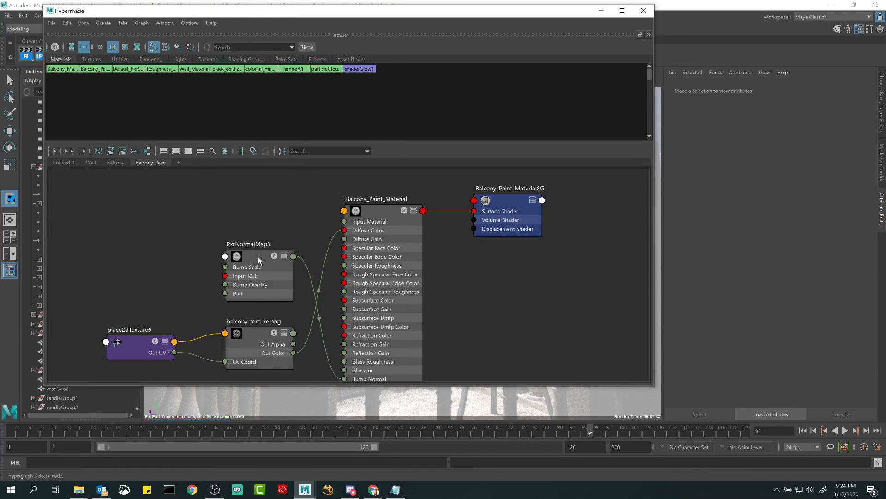
left_click_drag(259, 261, 234, 368)
left_click_drag(171, 321, 233, 214)
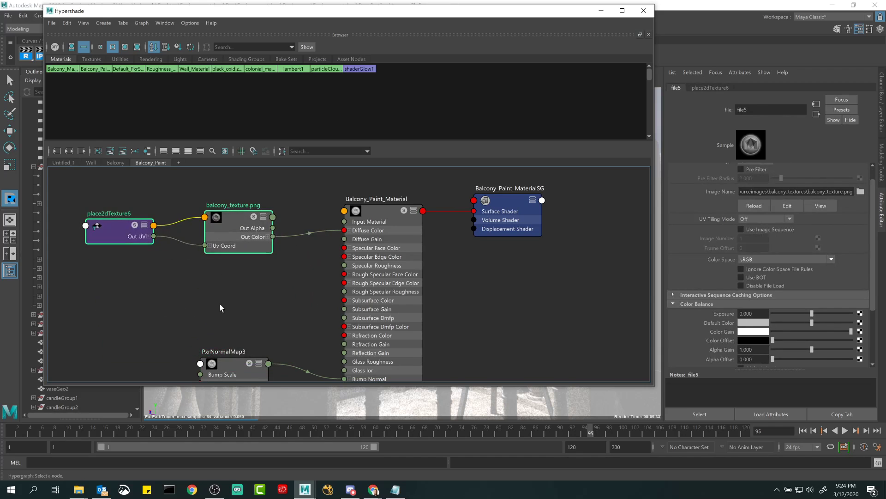
left_click_drag(225, 354, 231, 321)
left_click(142, 270)
middle_click_drag(142, 271, 207, 303, "alt")
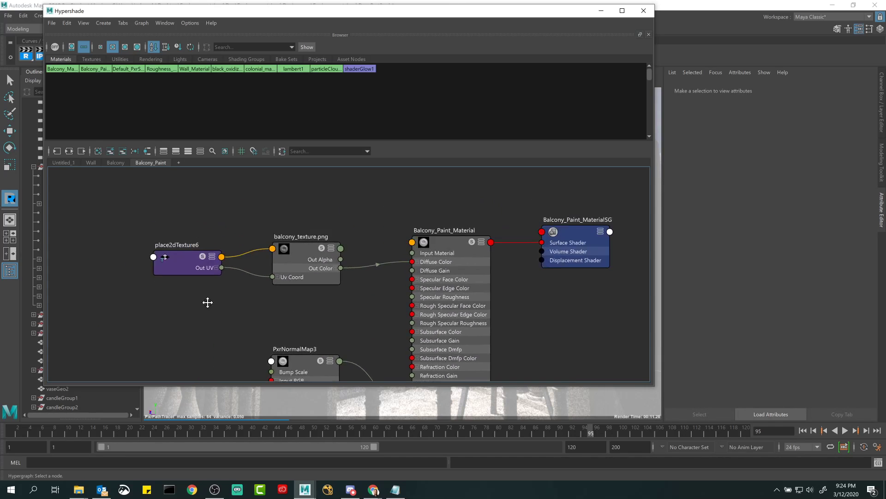
- Select the balcony_texture.png node and move Hypershade clear of the render, bringing the file's Color Balance attributes into view
scroll(207, 303, "up", 5)
middle_click_drag(286, 313, 257, 311, "alt")
scroll(249, 306, "down", 3)
scroll(242, 301, "up", 2)
left_click(312, 257)
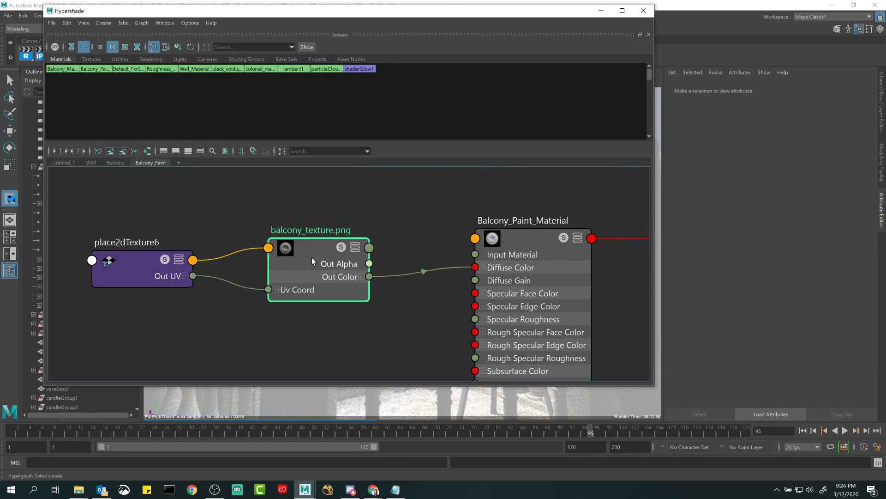
left_click_drag(529, 11, 499, 396)
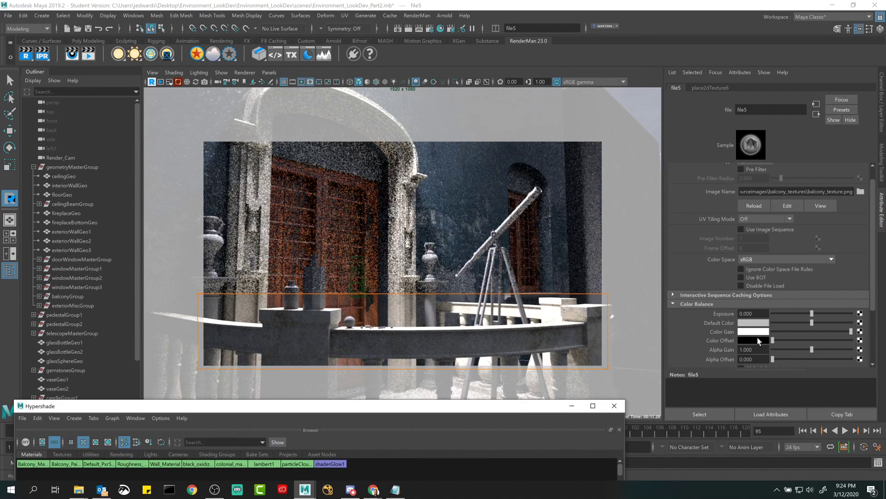
scroll(726, 318, "down", 1)
left_click_drag(507, 406, 545, 90)
left_click_drag(487, 92, 473, 396)
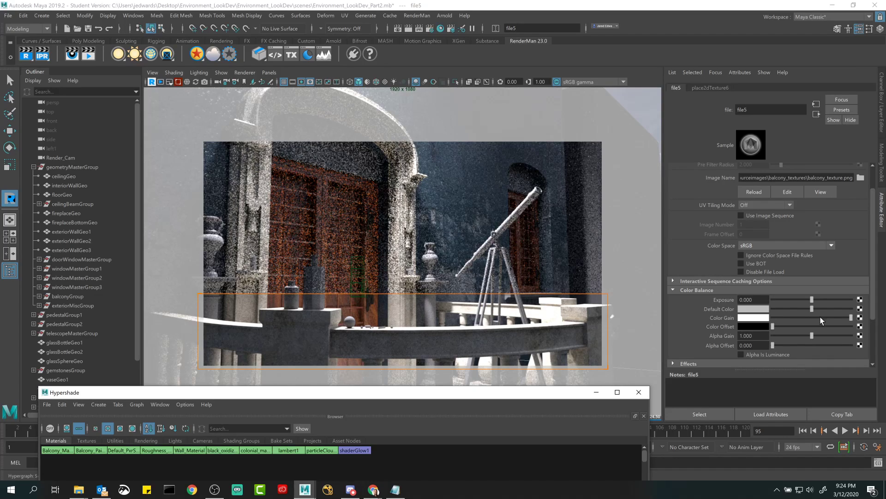
- Switch the color picker for the file texture's Color Gain to HSV and set an orange-brown color
left_click(767, 317)
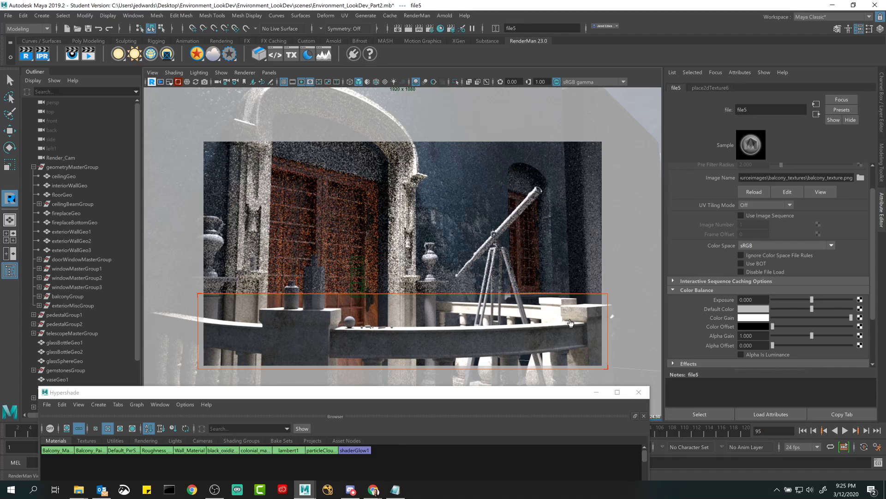
left_click(757, 316)
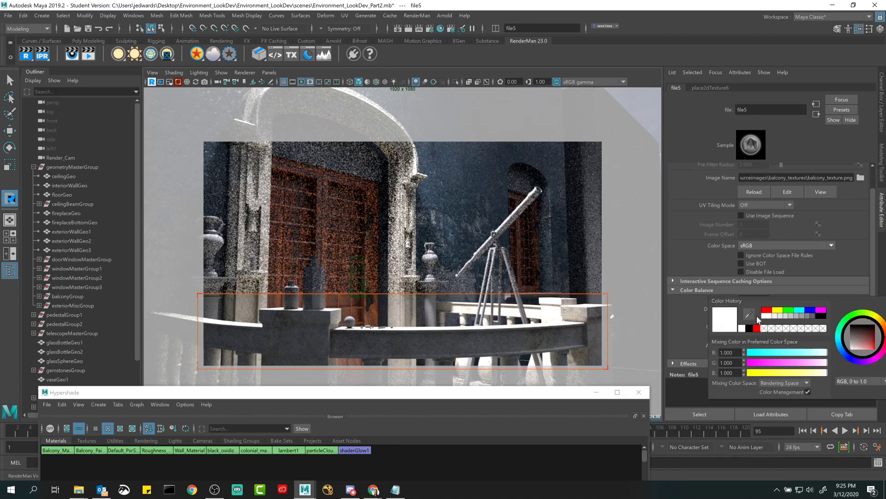
left_click(755, 326)
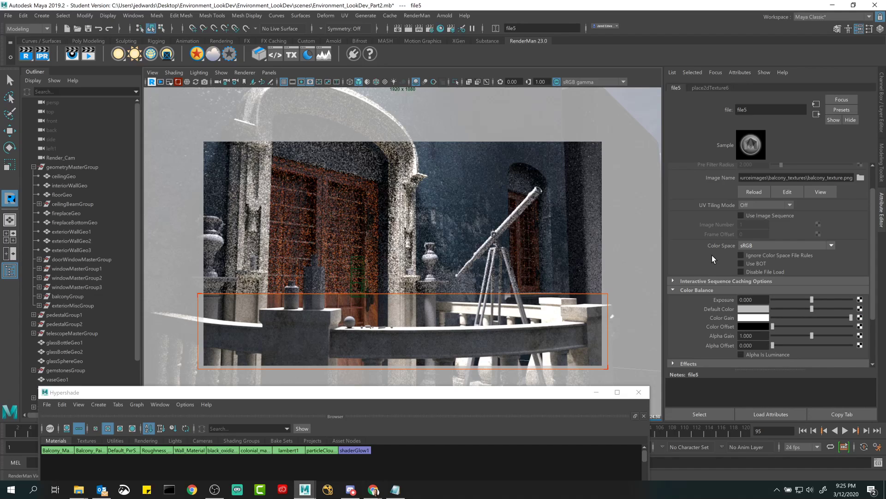
left_click(751, 317)
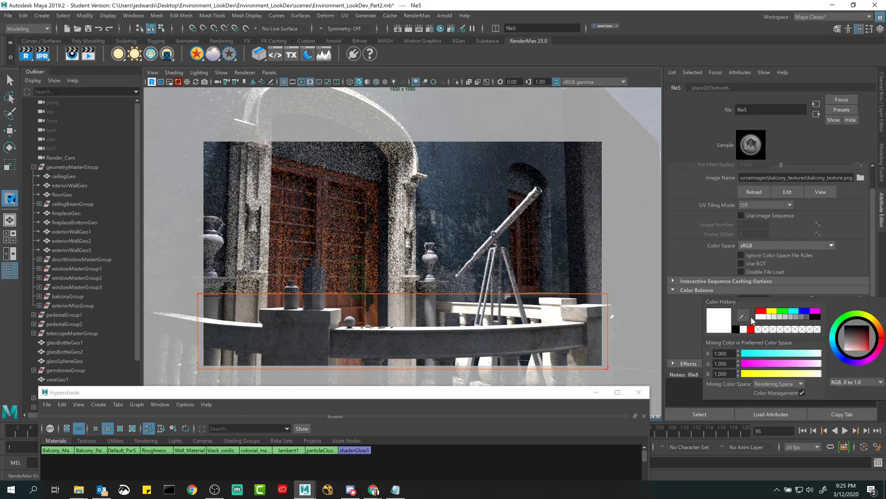
left_click(844, 381)
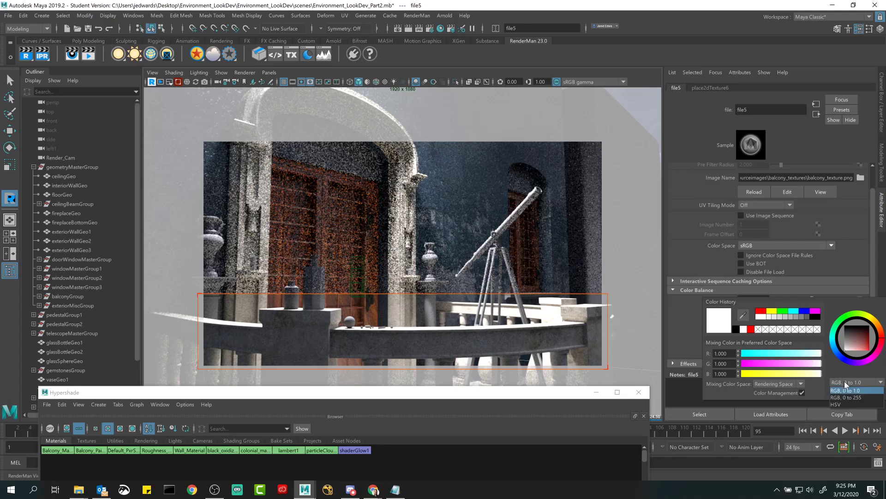
left_click(843, 397)
left_click(841, 385)
left_click(841, 402)
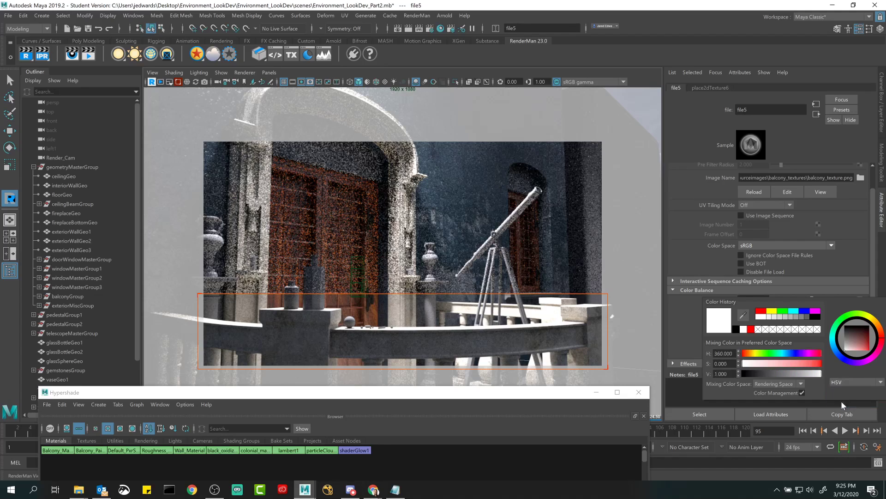
left_click_drag(769, 350, 797, 372)
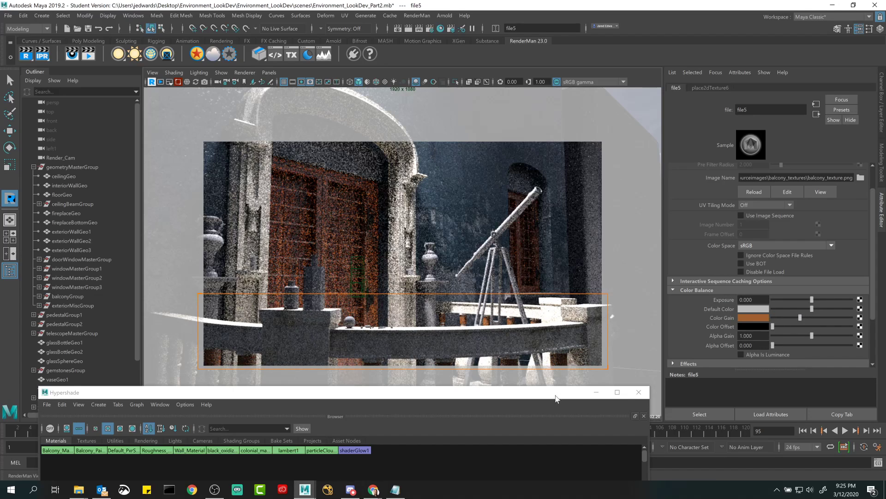
- Compare the tinted balusters in the render with the texture's file attributes and the Balcony_Paint node network
left_click_drag(555, 398, 607, 432)
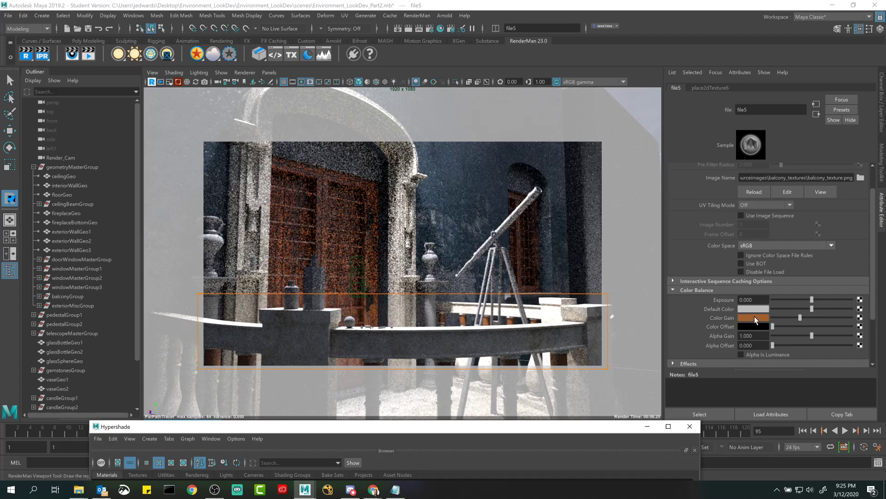
scroll(759, 293, "up", 2)
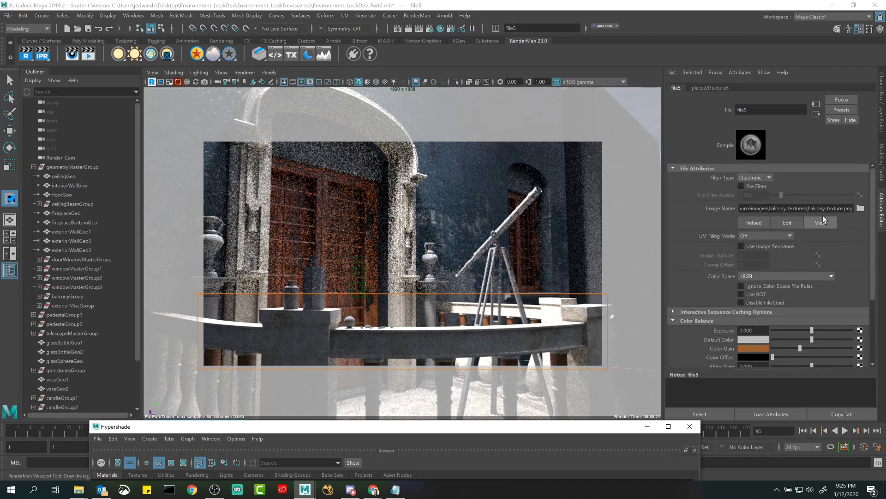
left_click_drag(548, 425, 539, 129)
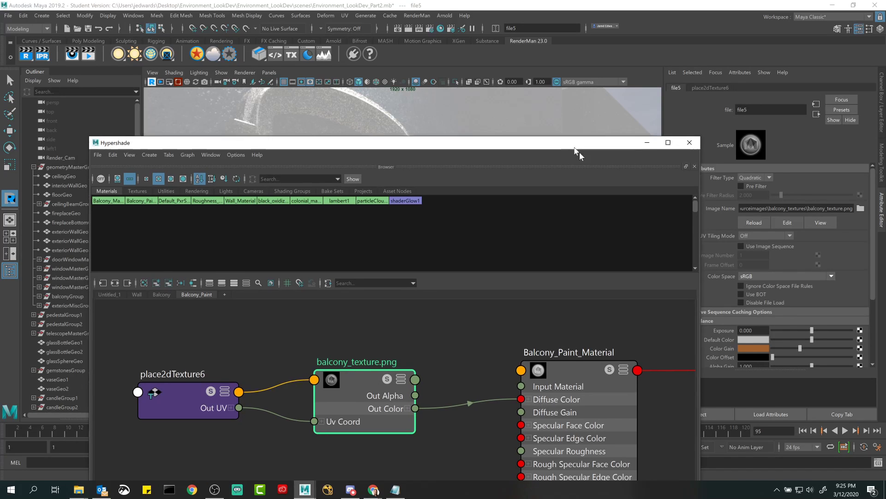
left_click_drag(577, 131, 628, 430)
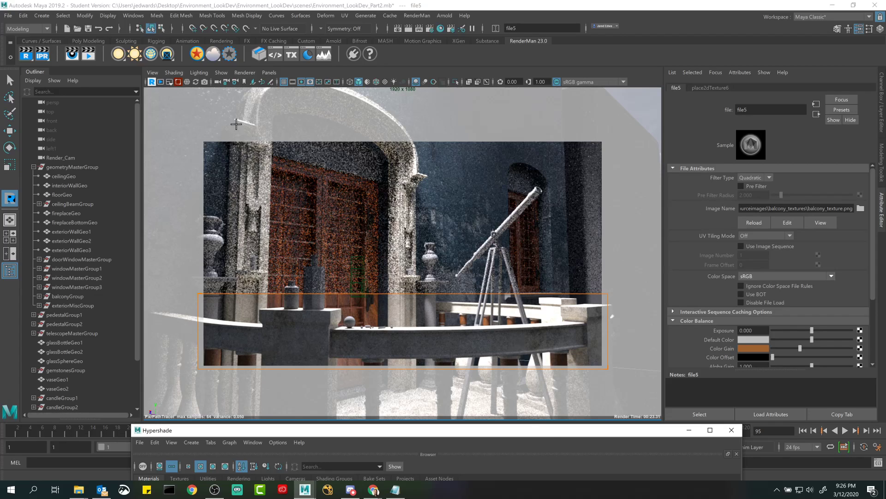
- Leave crop-region drawing and select the front baluster below the telescope to inspect its material
left_click(179, 82)
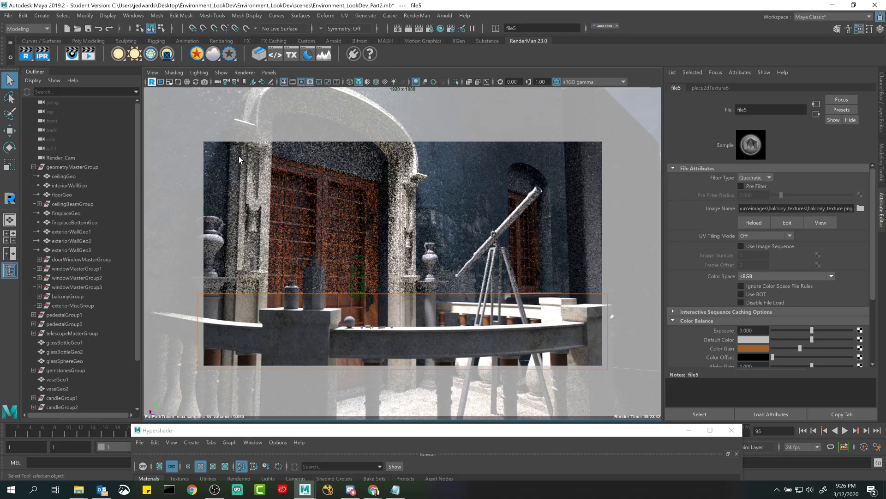
left_click(511, 367)
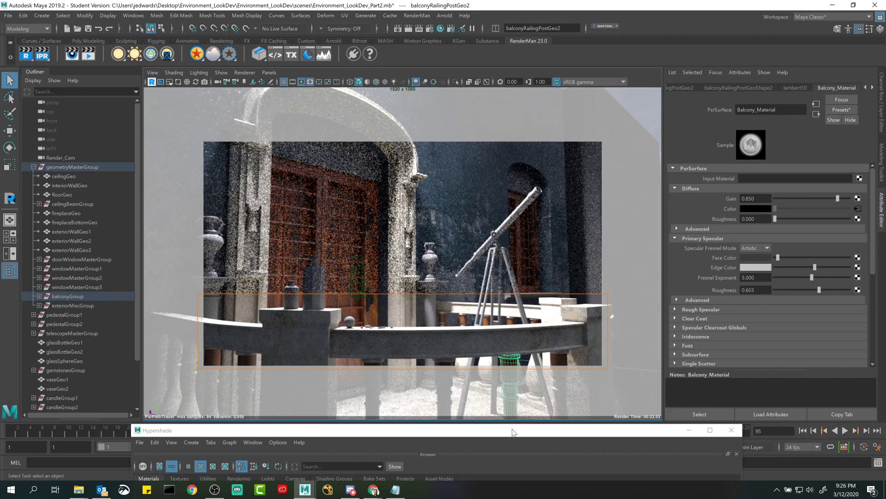
left_click_drag(509, 430, 511, 163)
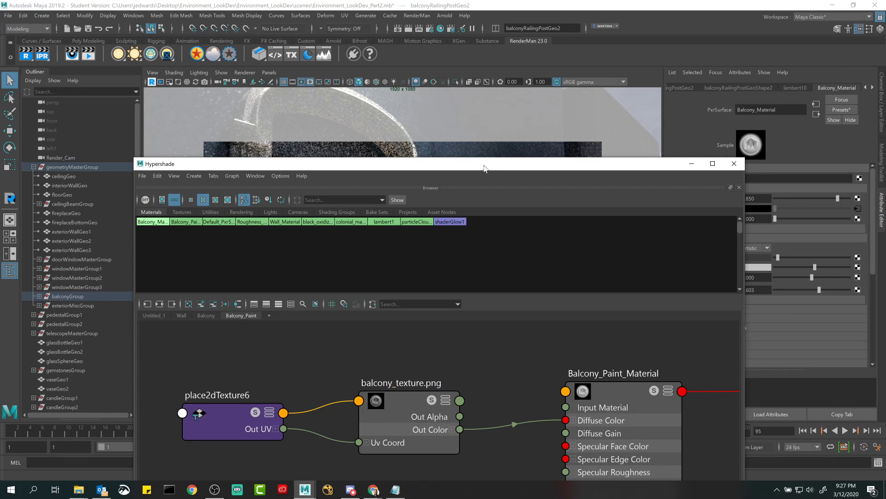
left_click_drag(487, 164, 489, 469)
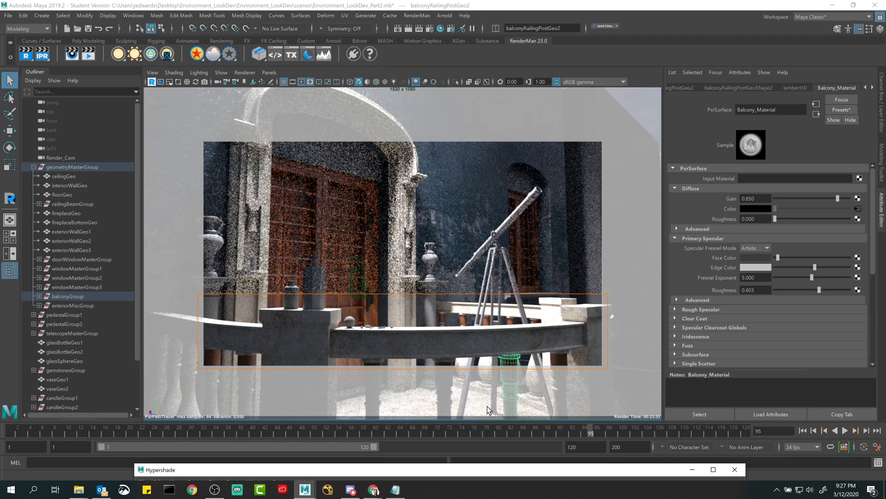
- Review the complete Balcony_Paint node network, minimize Hypershade, and clear the baluster selection
left_click_drag(496, 471, 481, 81)
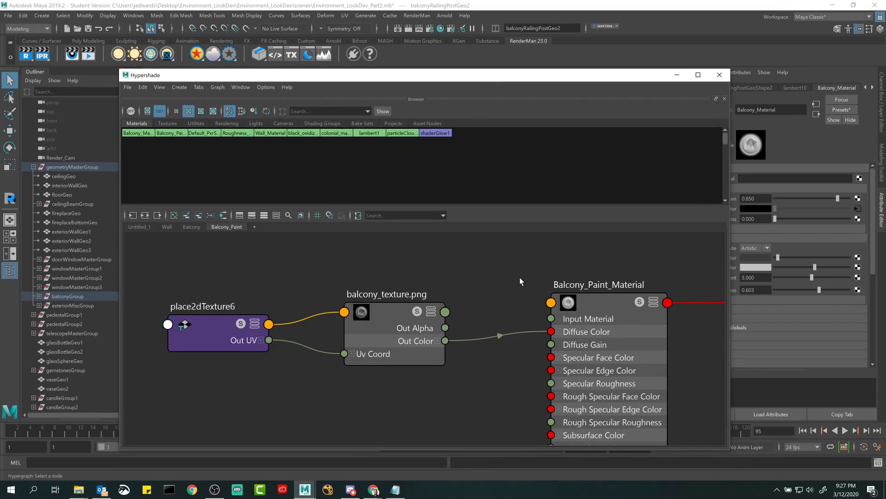
scroll(528, 301, "down", 8)
scroll(520, 315, "up", 5)
middle_click_drag(518, 305, 473, 320, "alt")
scroll(474, 323, "up", 2)
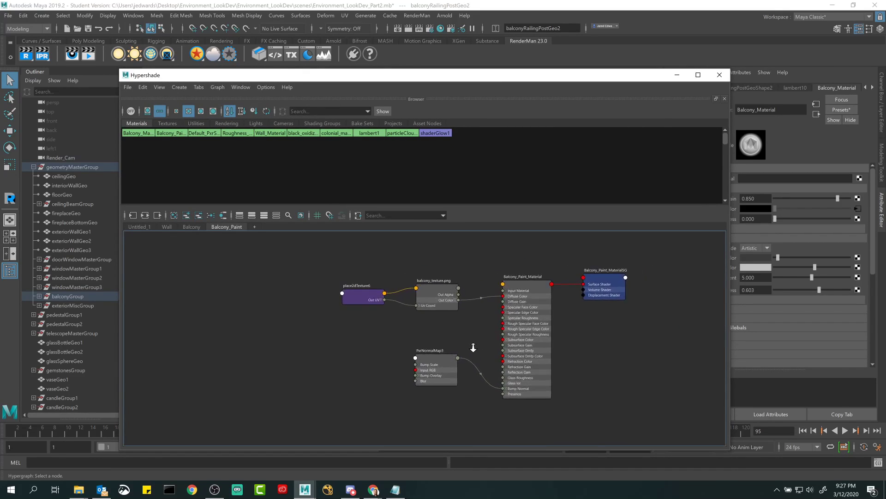
left_click(678, 75)
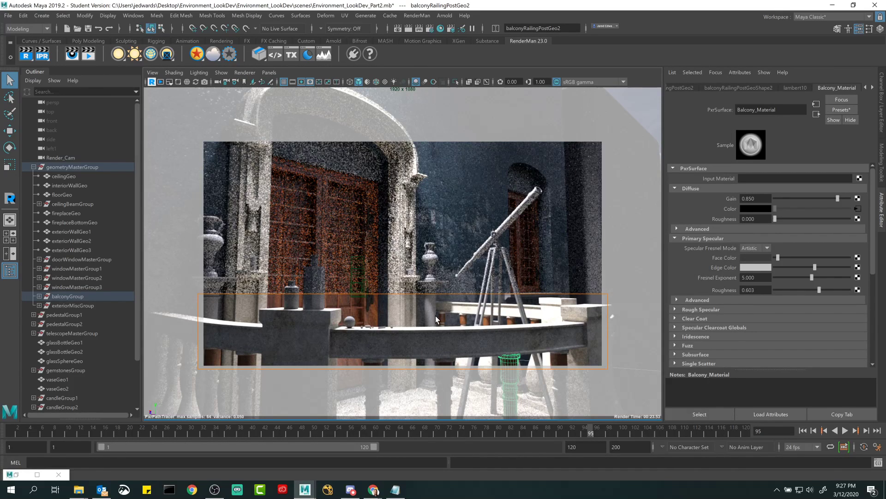
left_click(515, 366)
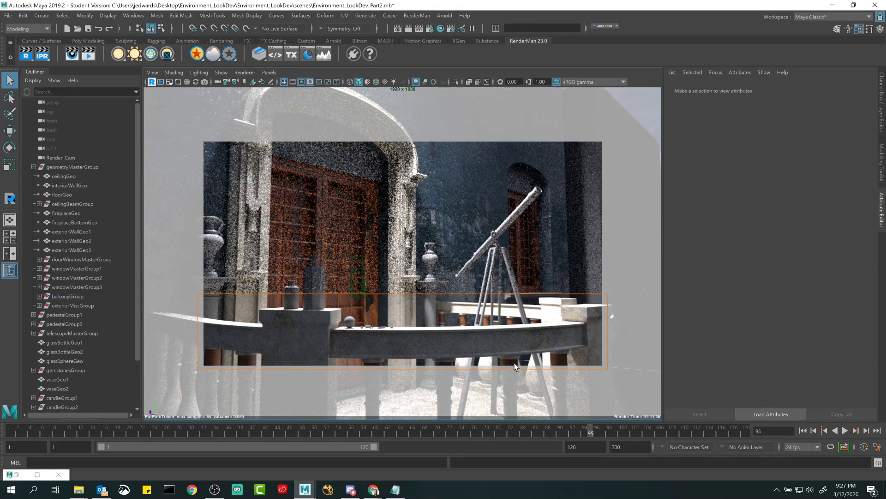